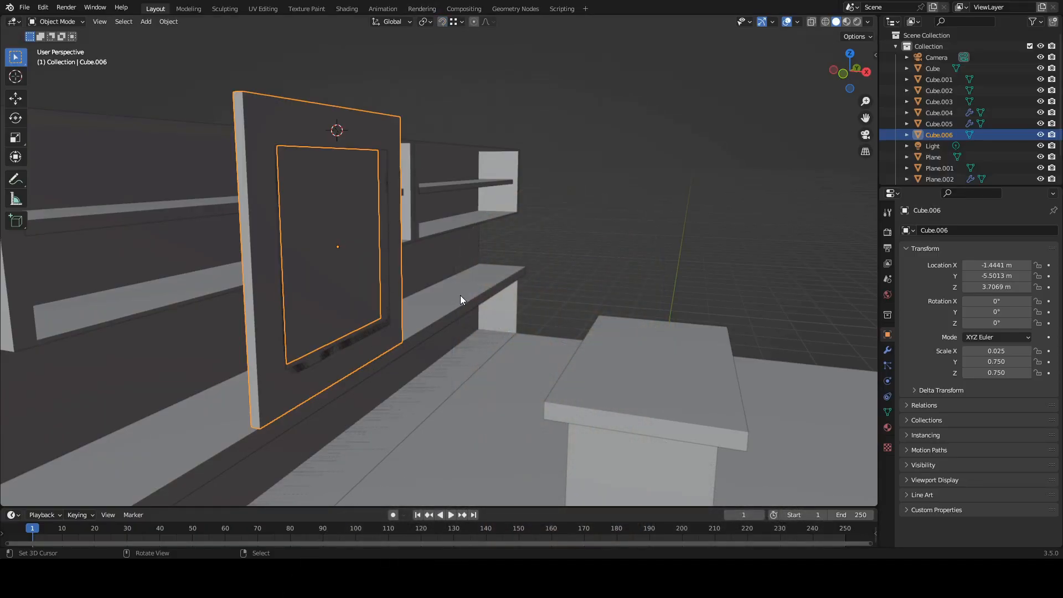
Step: Add a cylinder at the lower corner of the cabinet door and scale it uniformly to 0.1
right_click(396, 324, "shift")
key("shift+a")
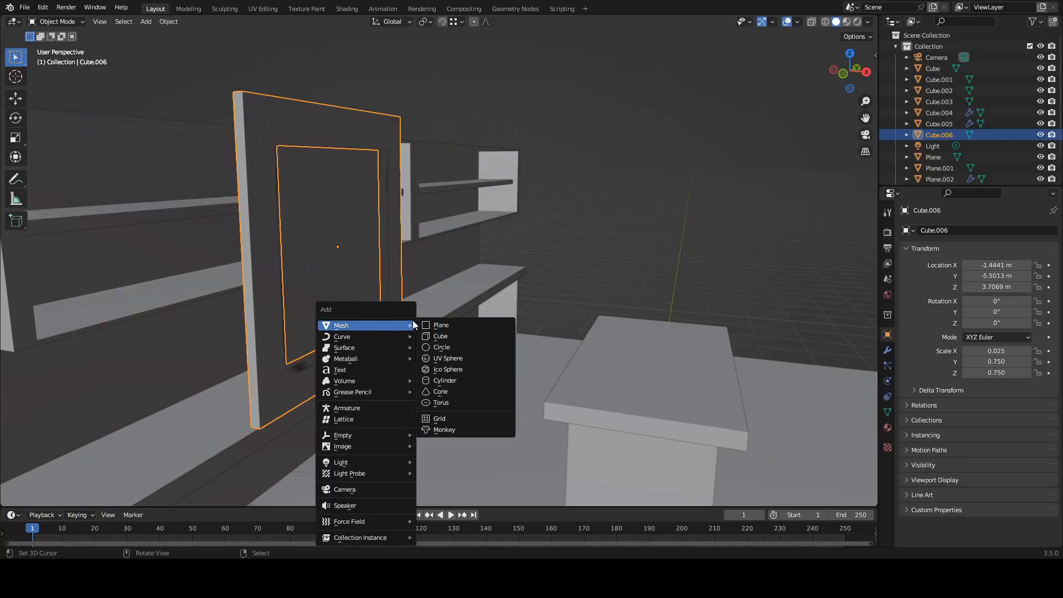
left_click(447, 381)
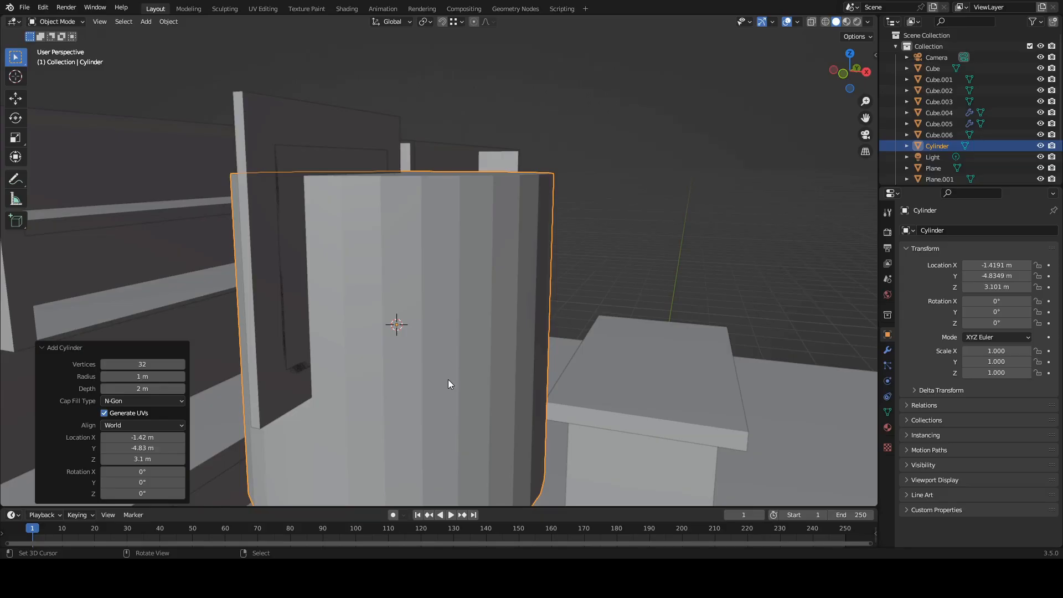
key("s")
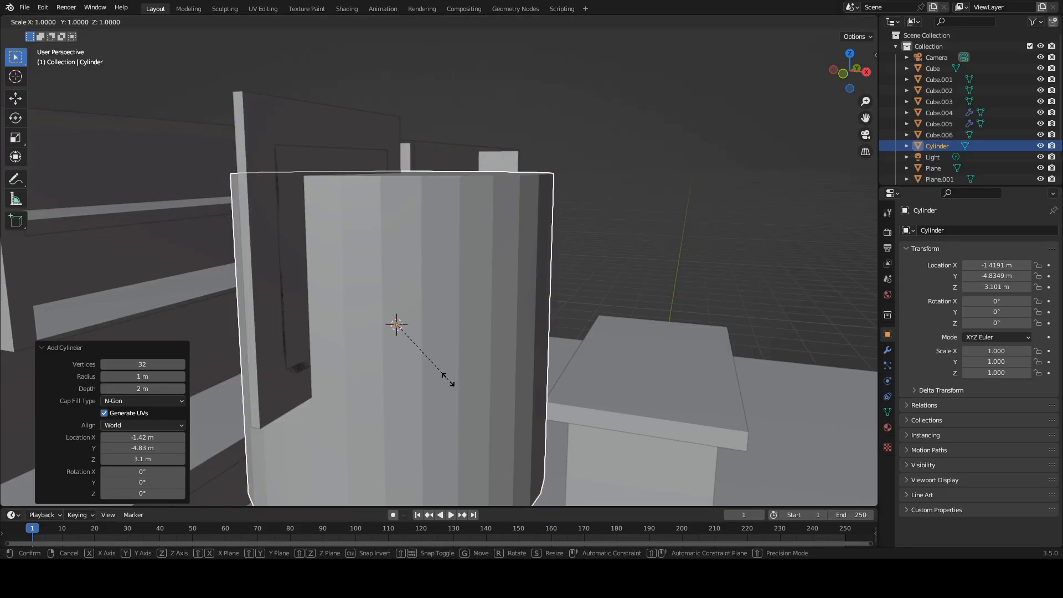
type(".1")
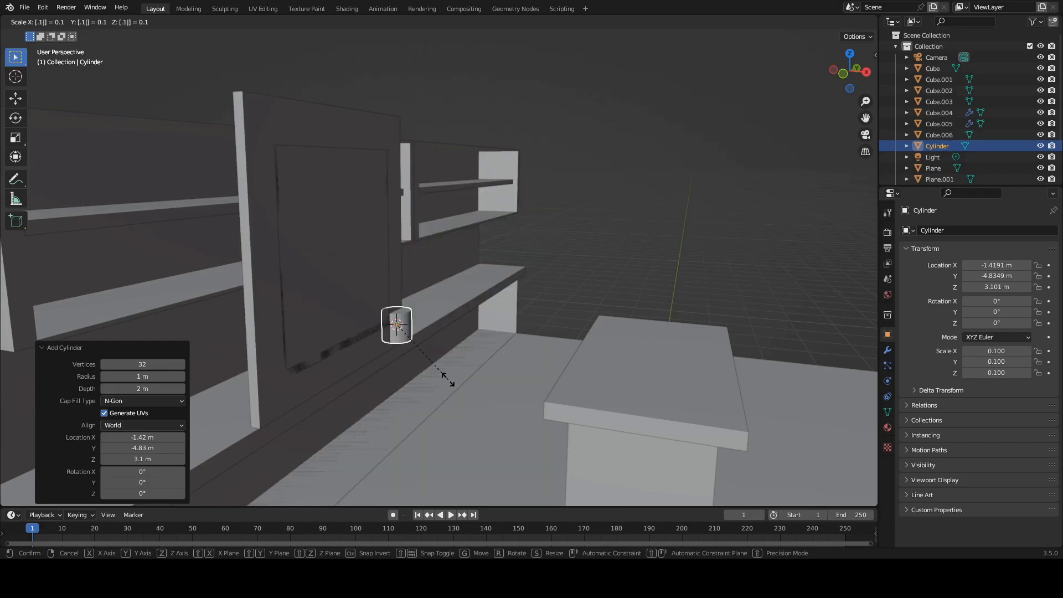
key("Return")
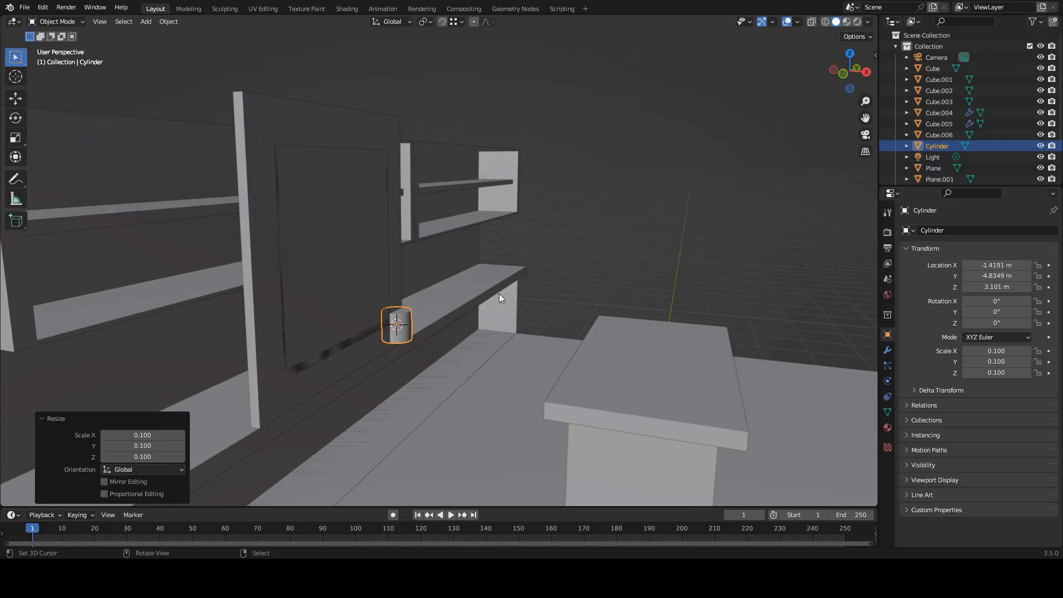
Step: Thin the cylinder by scaling it by 0.1 in X and Y while keeping its Z height
middle_click_drag(503, 283, 488, 280)
middle_click_drag(334, 356, 434, 367, "shift")
scroll(351, 365, "up", 4)
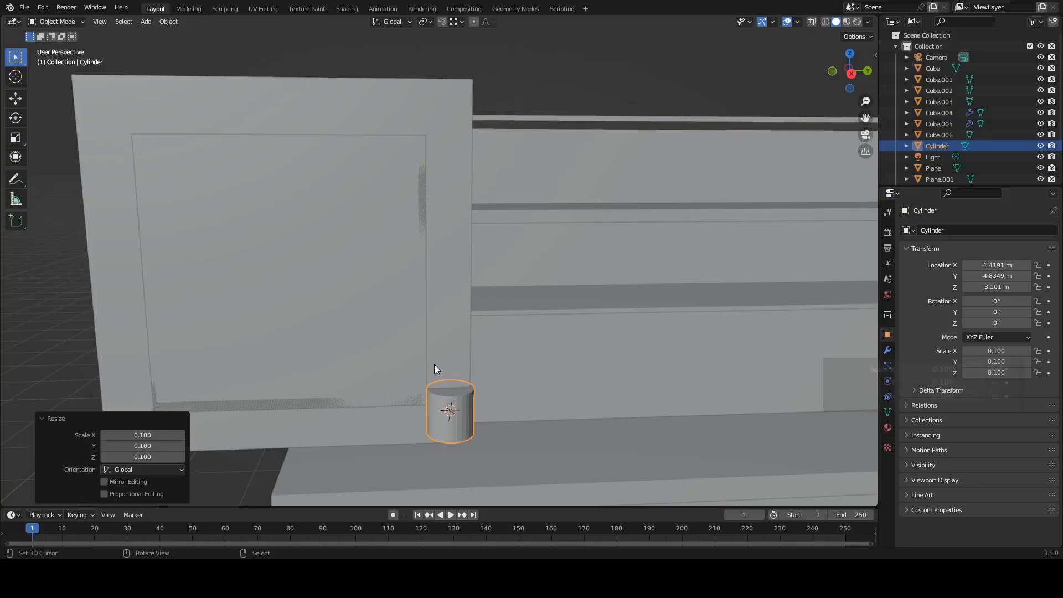
key("s")
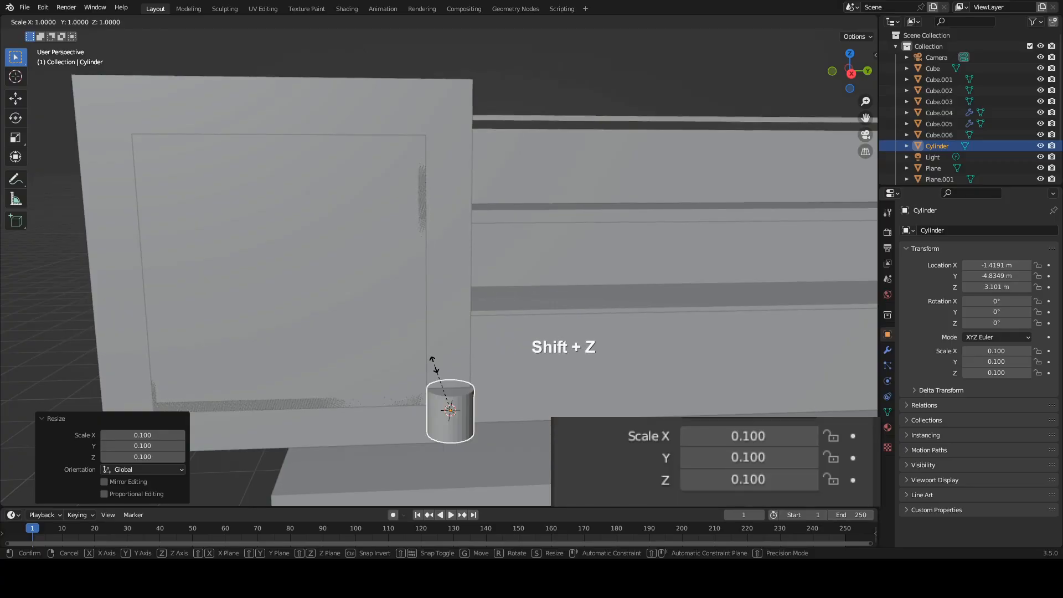
key("shift+z")
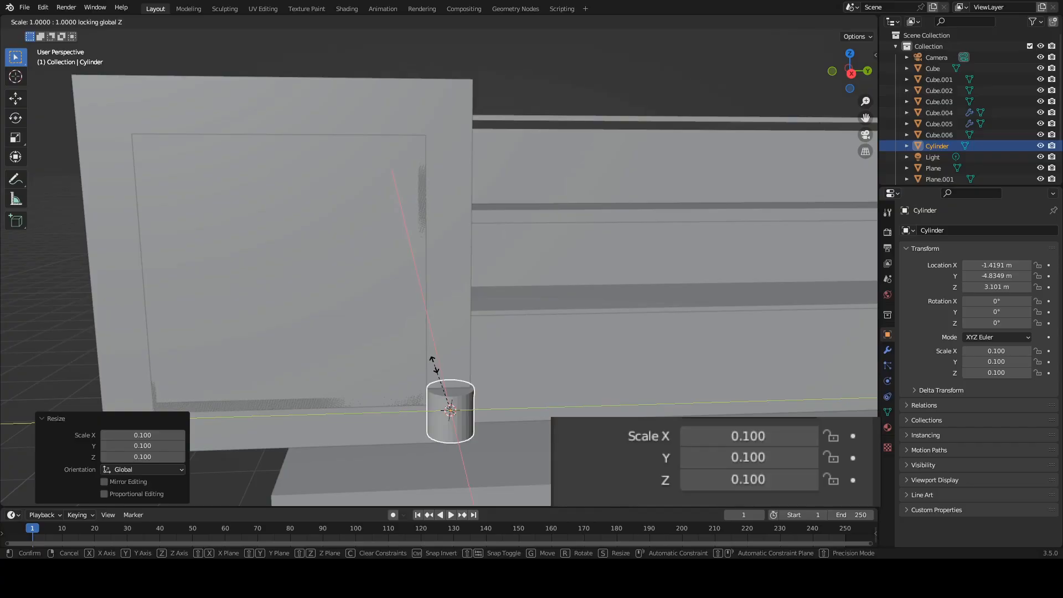
type(".1")
key("Return")
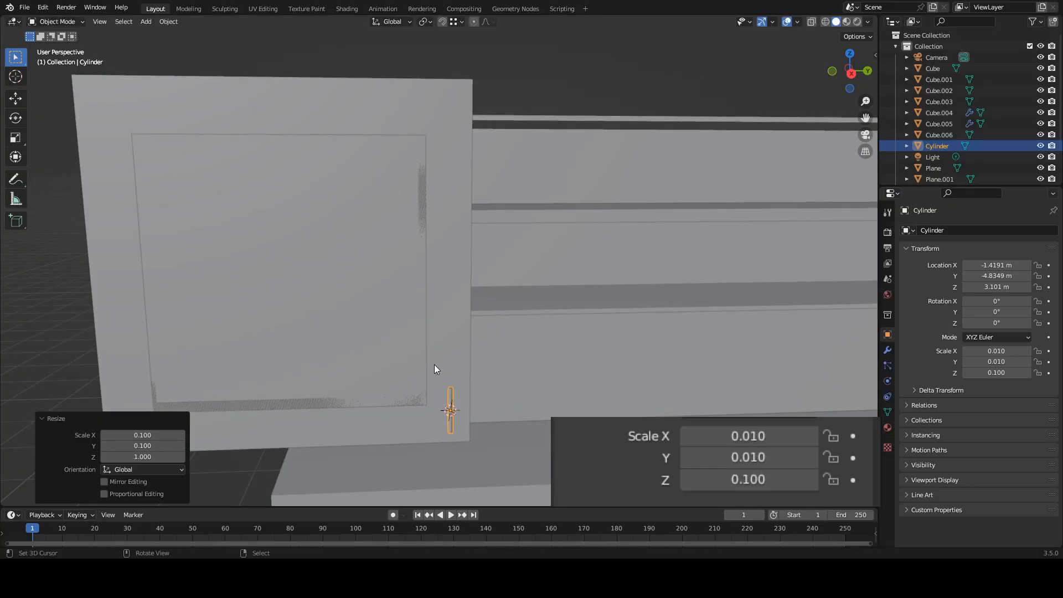
Step: Duplicate the thin cylinder in place and rotate the copy about 88° around the Y axis
middle_click_drag(510, 405, 483, 379)
scroll(517, 402, "down", 4)
scroll(507, 378, "up", 4)
left_click(551, 395)
scroll(470, 371, "up", 2)
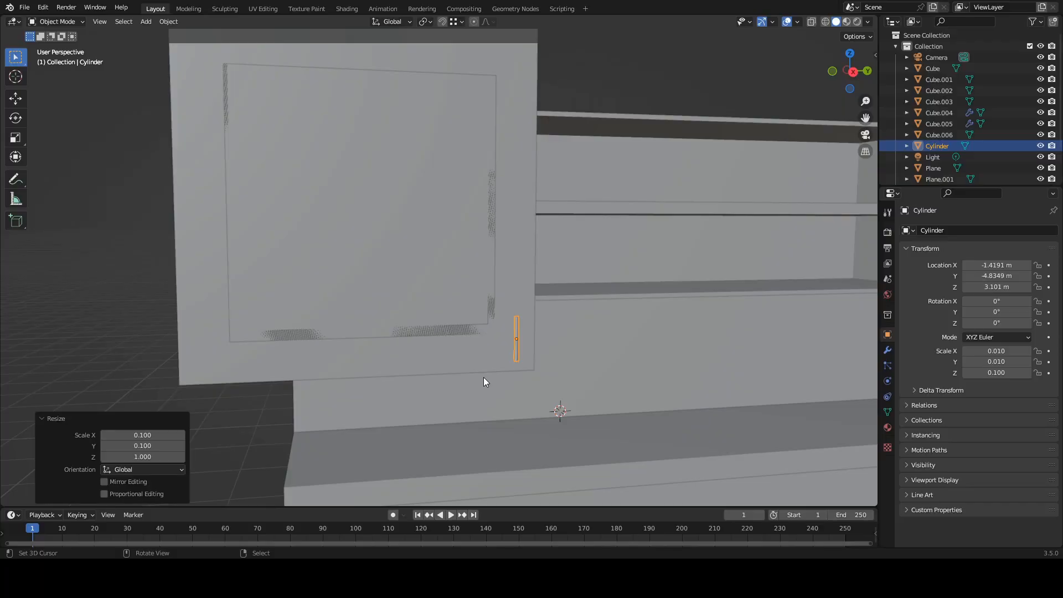
key("shift+d")
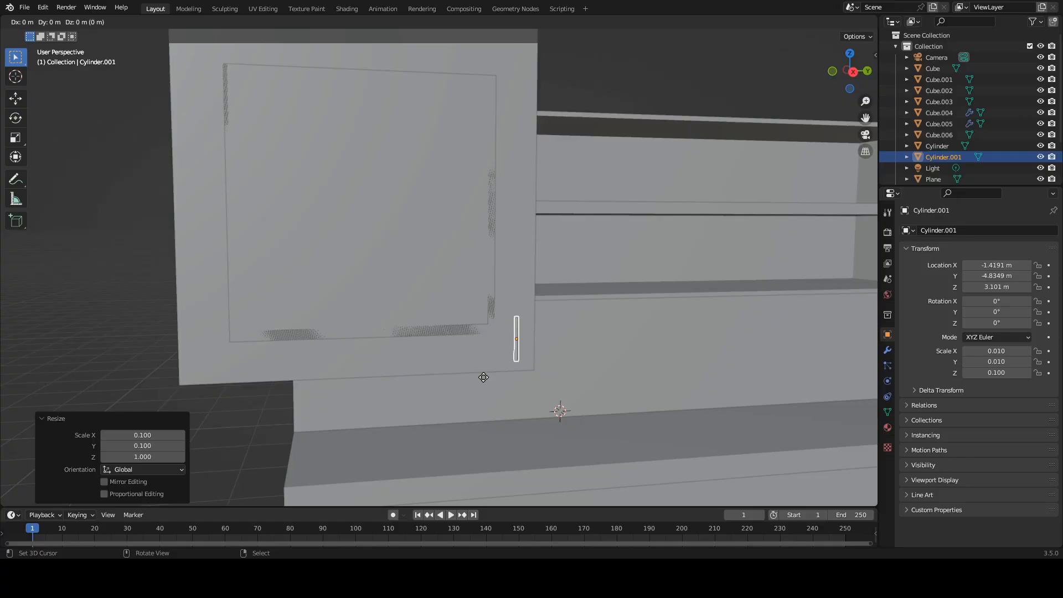
key("r")
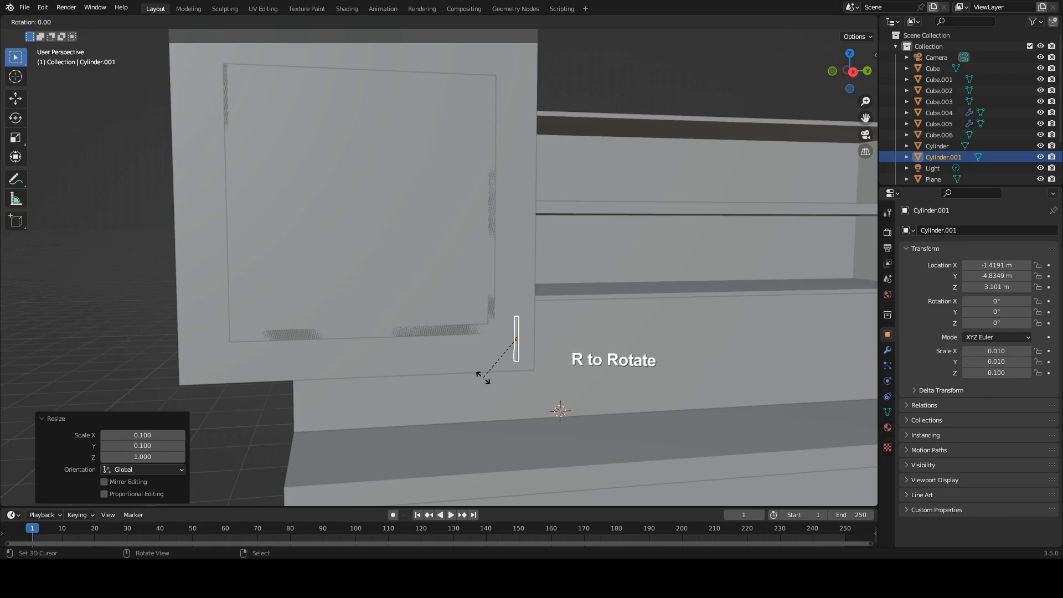
key("y")
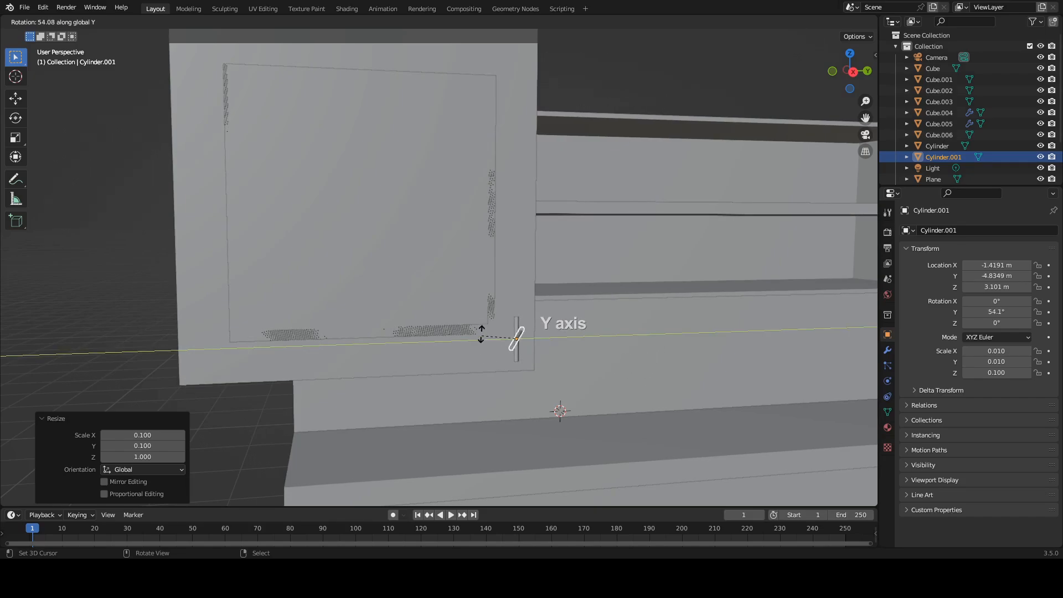
left_click(480, 310)
Step: Select both crossed cylinders at the lower corner of the cabinet door, without the door itself
middle_click_drag(480, 310, 605, 367)
scroll(559, 407, "down", 4)
scroll(604, 364, "up", 5)
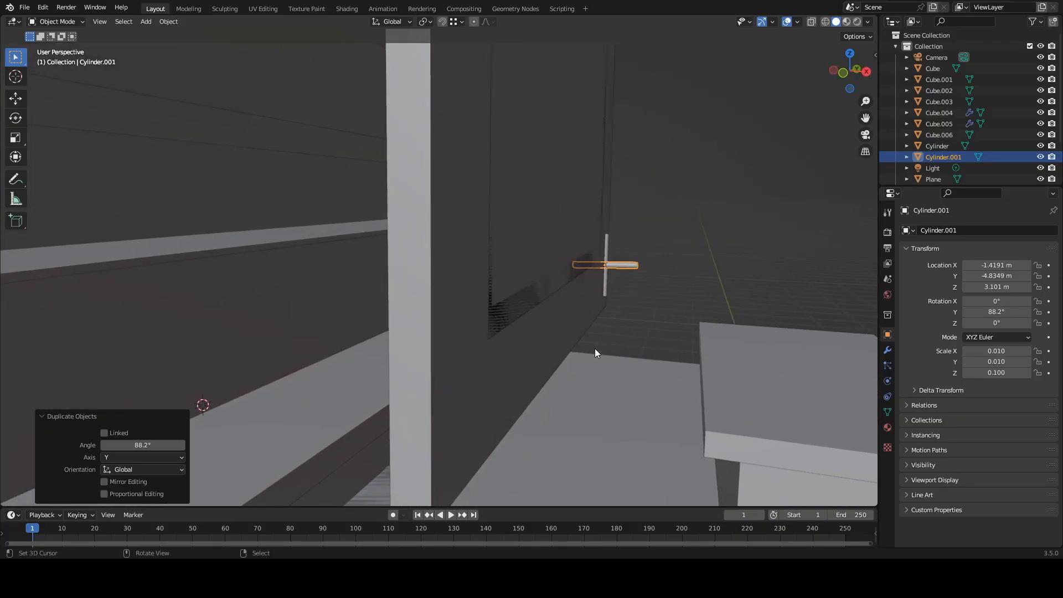
left_click(607, 243)
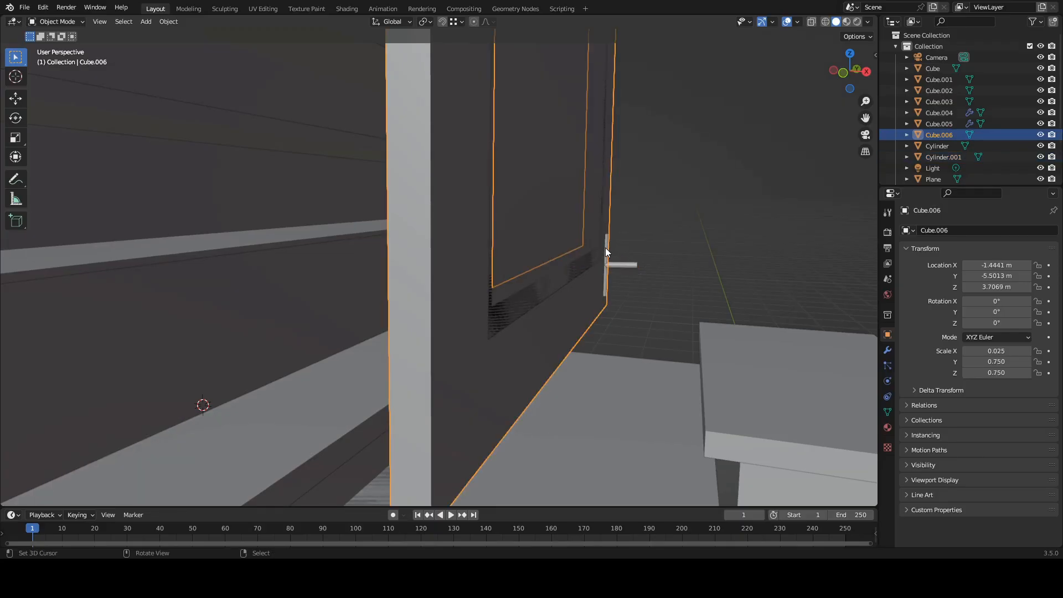
left_click(628, 264)
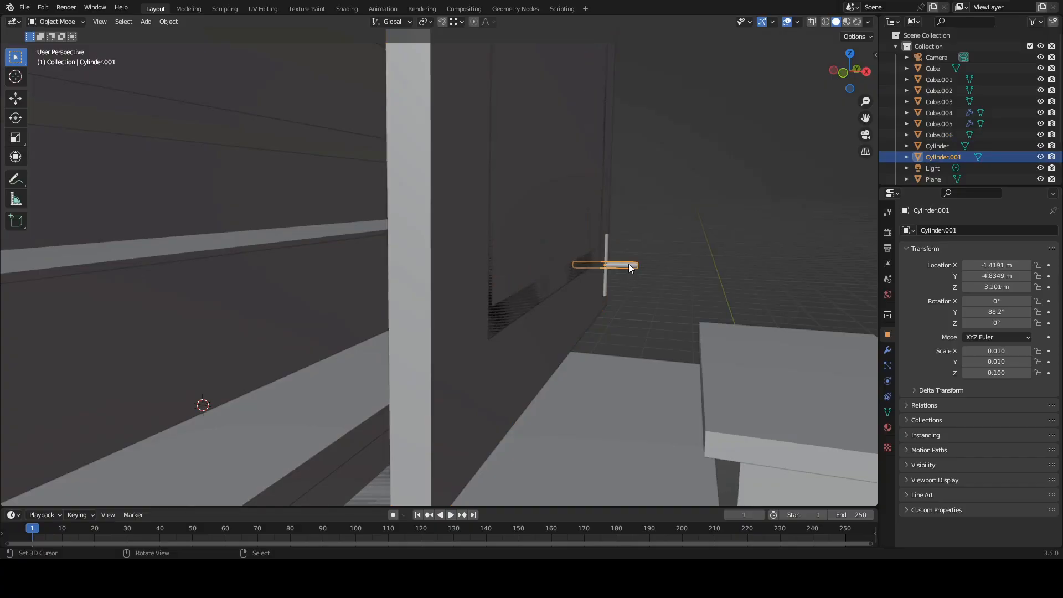
left_click(606, 241, "shift")
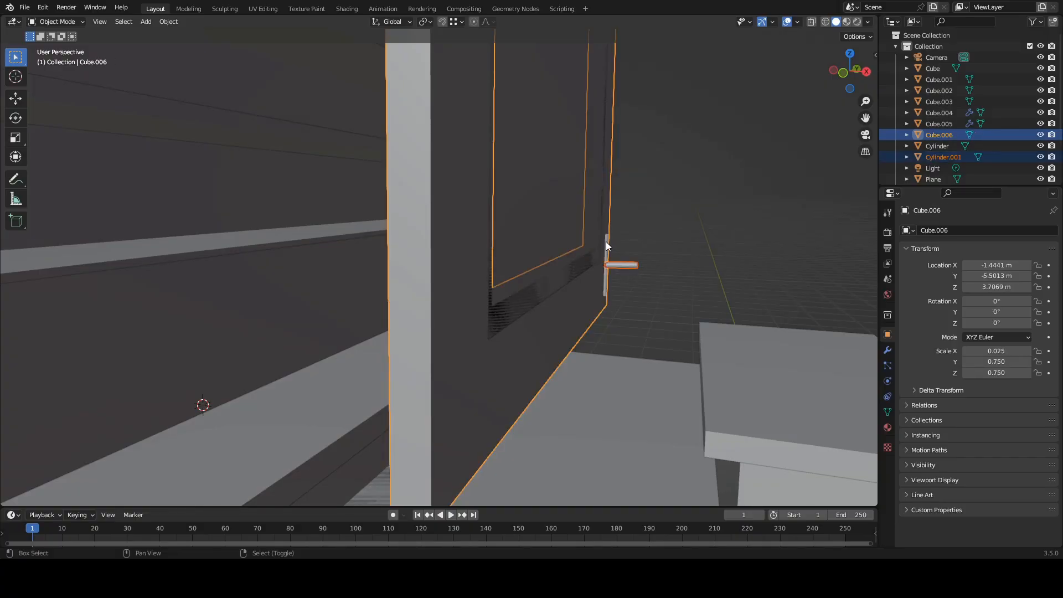
left_click(606, 242, "shift")
left_click(606, 243, "shift")
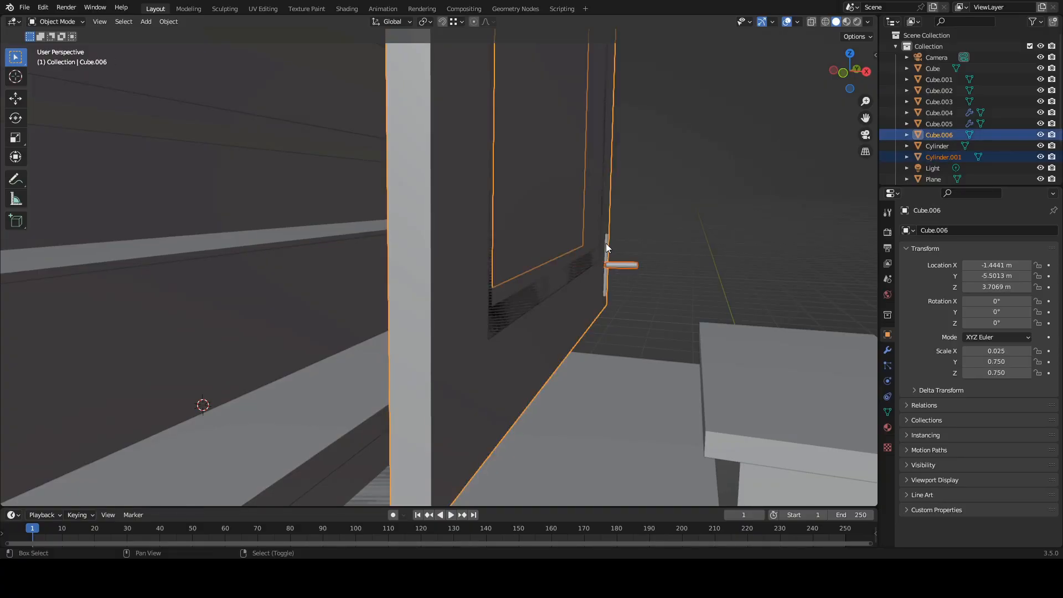
left_click(632, 252)
mouse_move(683, 260)
middle_mouse_down()
mouse_move(660, 266)
mouse_move(676, 261)
middle_mouse_up()
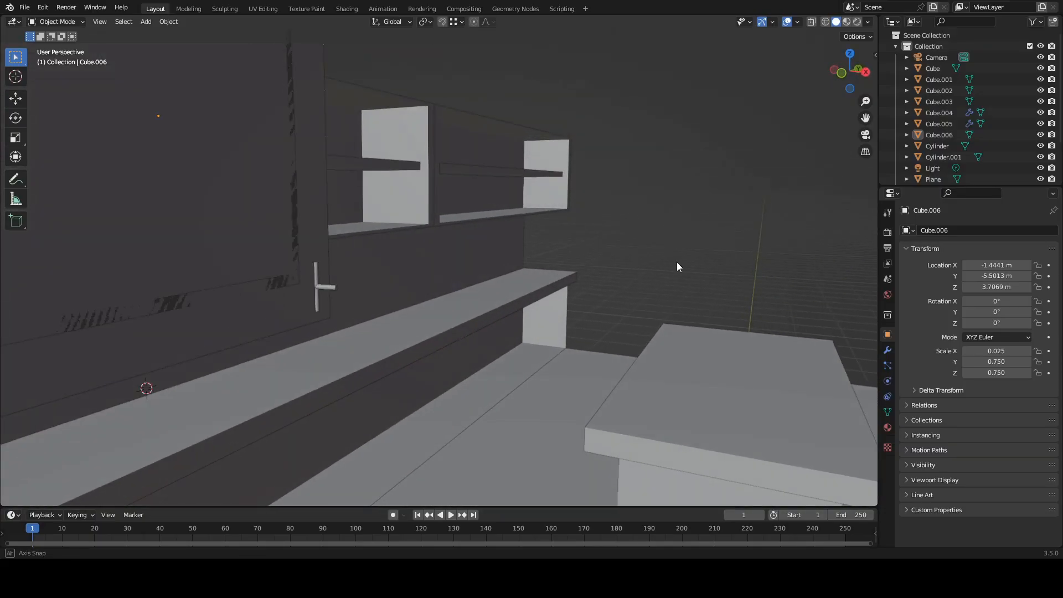
left_click(928, 146)
left_click(933, 154, "shift")
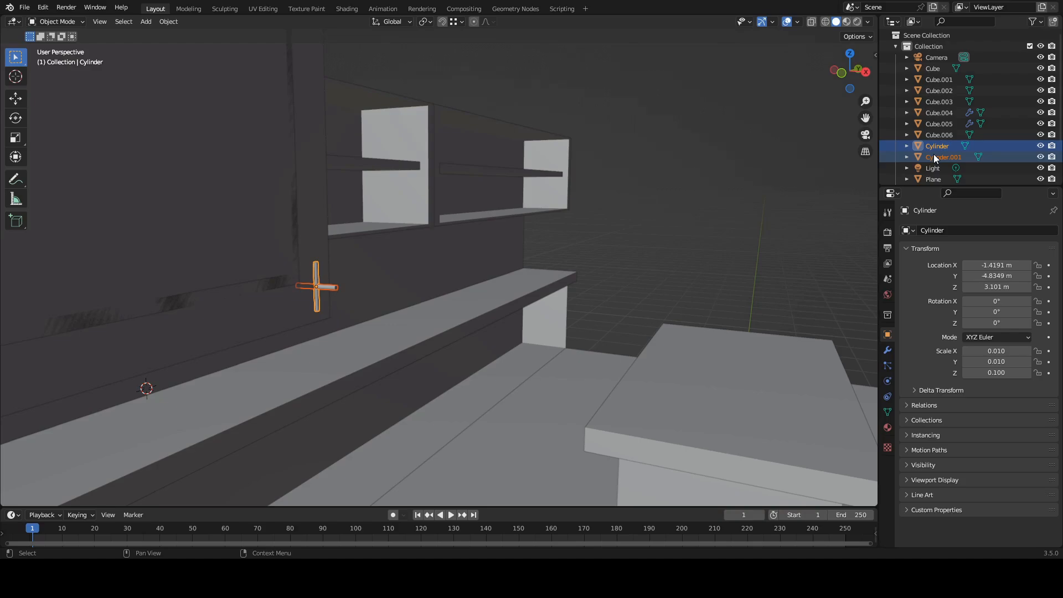
Step: Try deleting both crossed cylinders and undo the deletion
key("x")
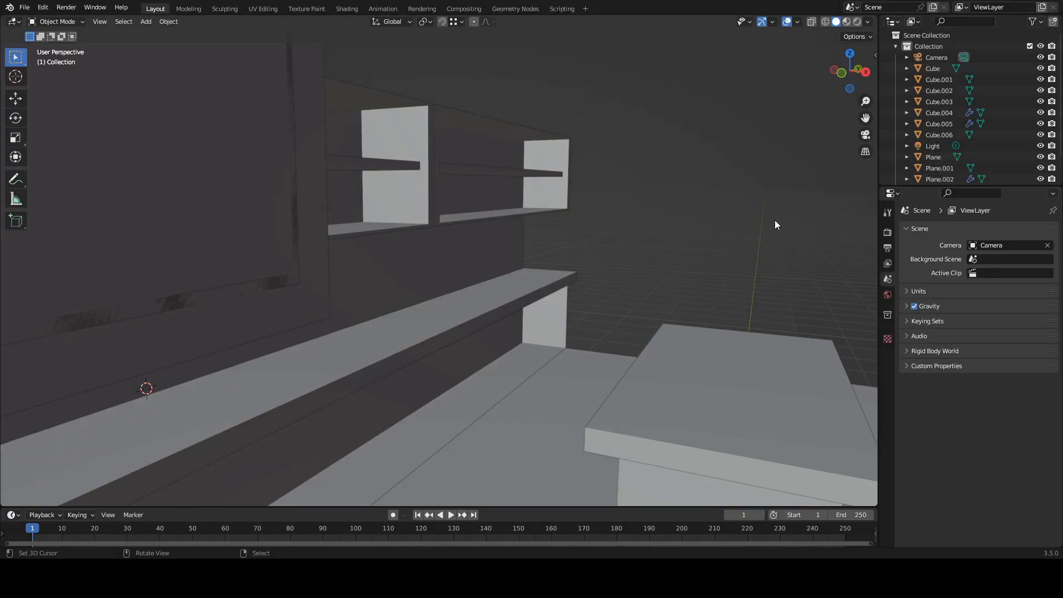
scroll(725, 232, "down", 10)
middle_click_drag(718, 244, 666, 264)
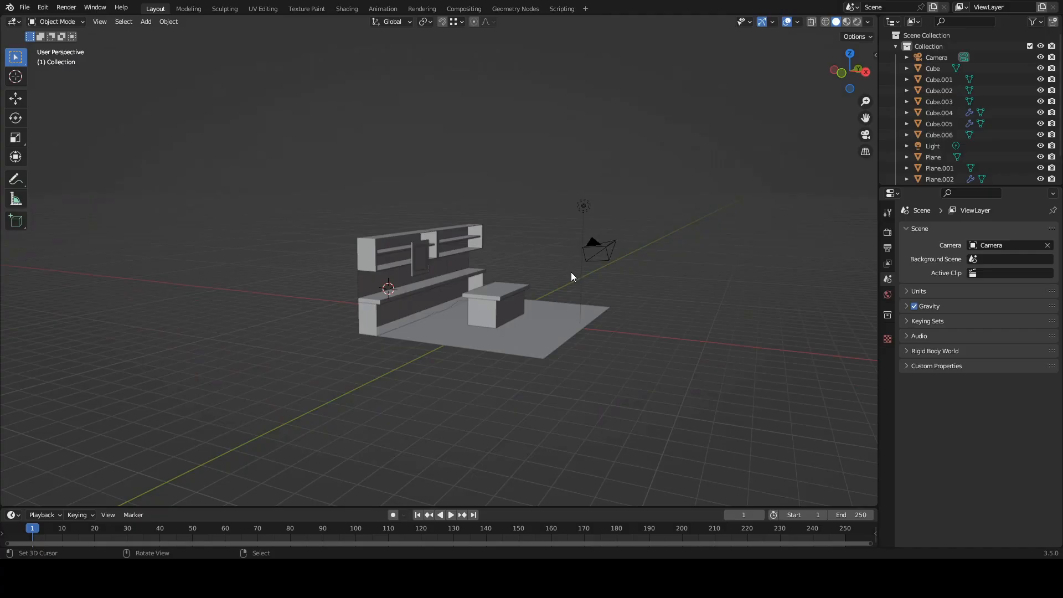
scroll(571, 275, "up", 8)
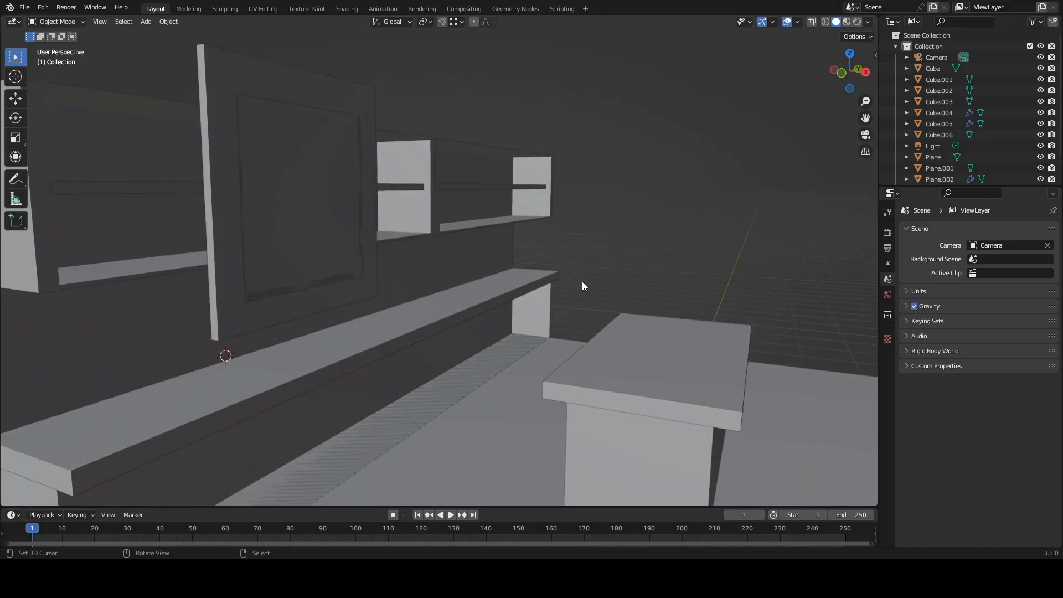
scroll(583, 286, "down", 4)
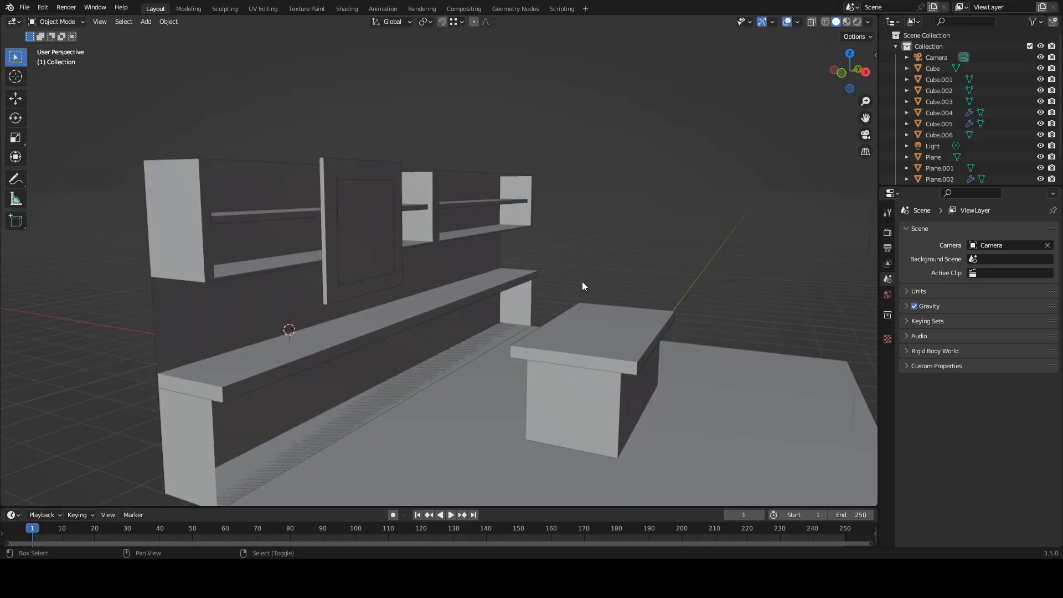
key("ctrl+z")
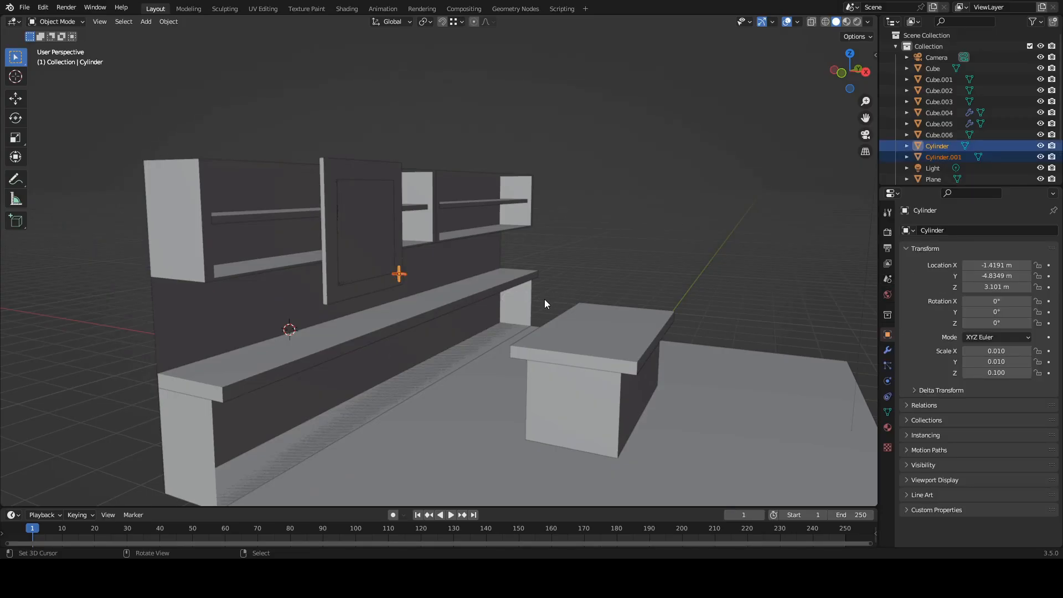
Step: Move both cylinders about 0.72 m along the X axis, out in front of the cabinet door
left_click(578, 250)
key("g")
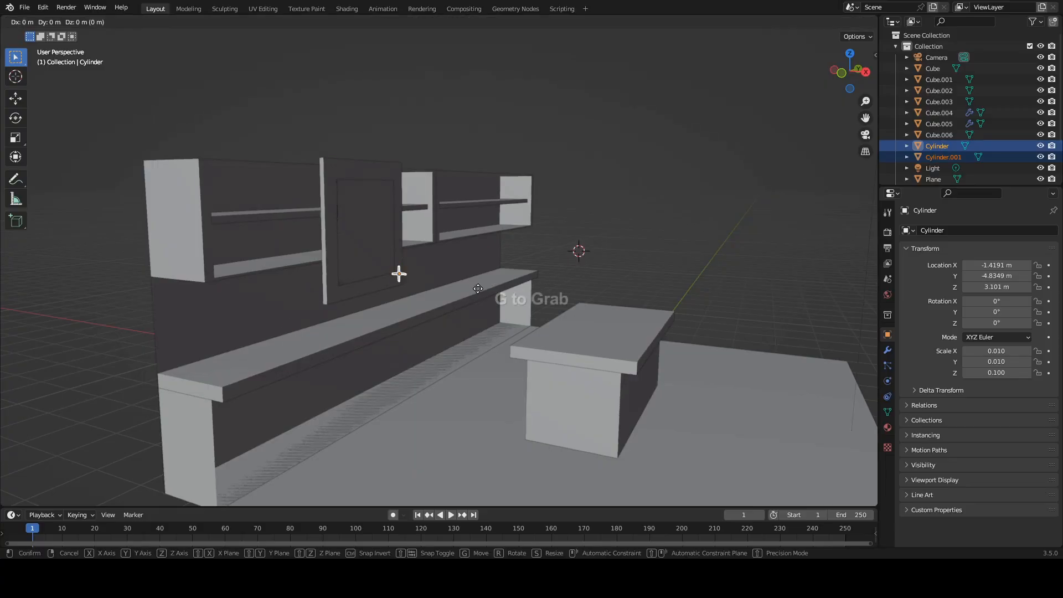
key("x")
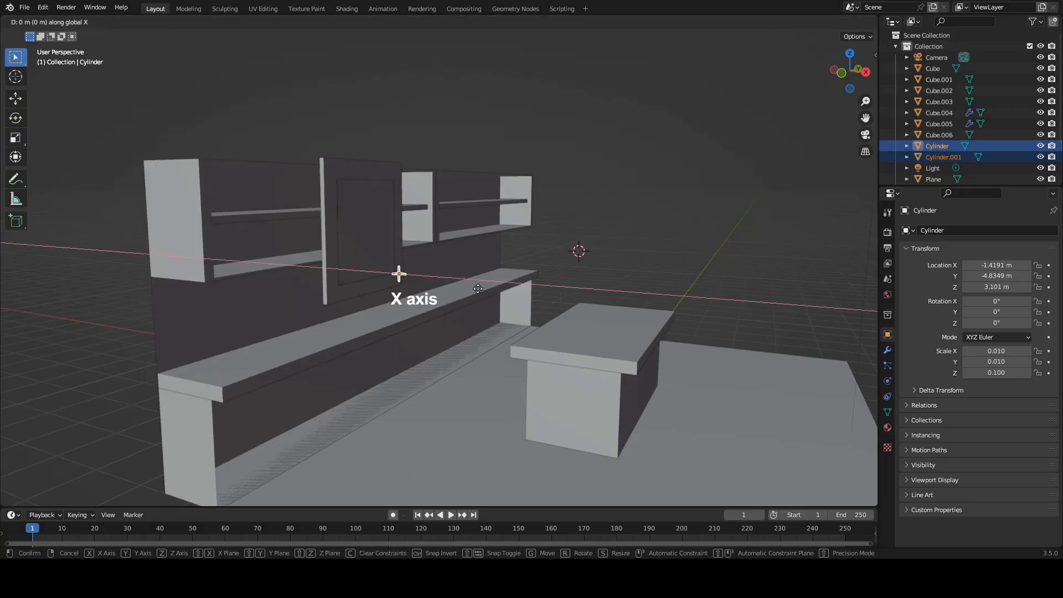
left_click(529, 293)
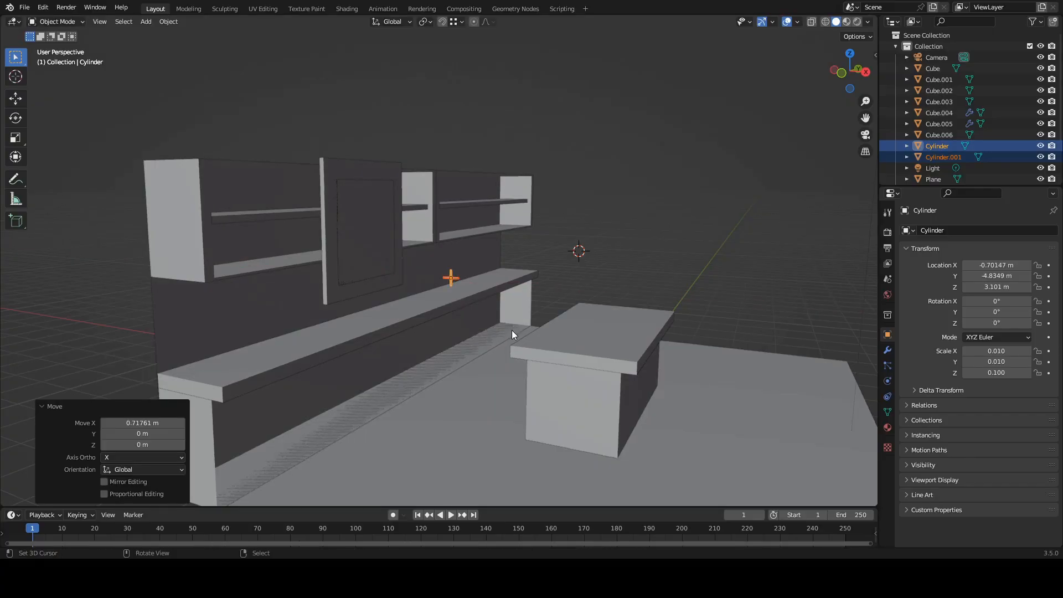
Step: Raise the horizontal cylinder about 0.063 m along the Z axis, towards the upper end of the vertical one
scroll(520, 330, "up", 3)
scroll(520, 328, "up", 4)
scroll(516, 322, "up", 1)
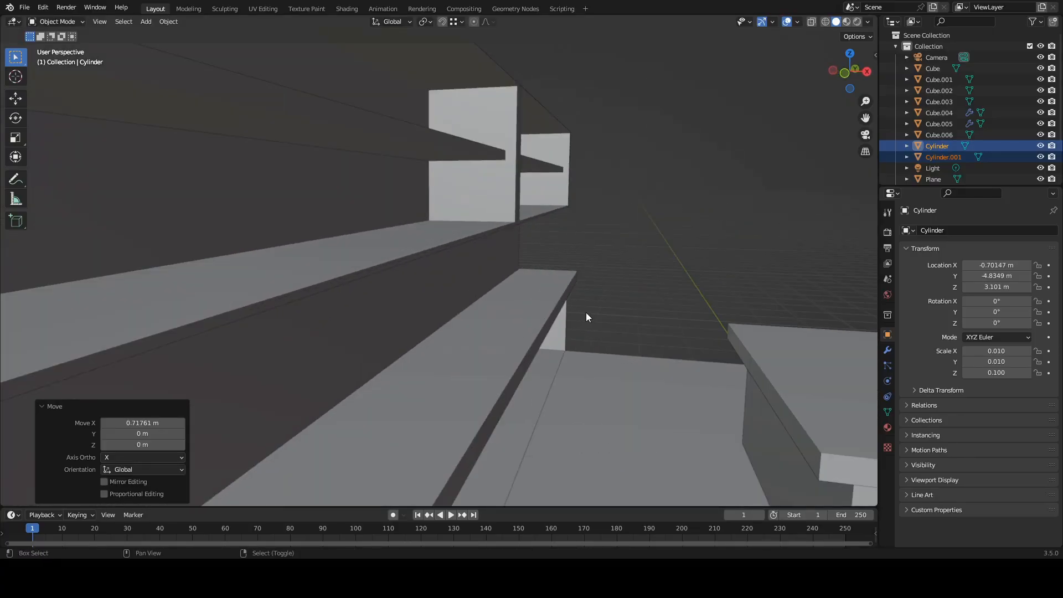
scroll(586, 312, "down", 2)
middle_click_drag(586, 311, 530, 301, "shift")
scroll(522, 302, "up", 2)
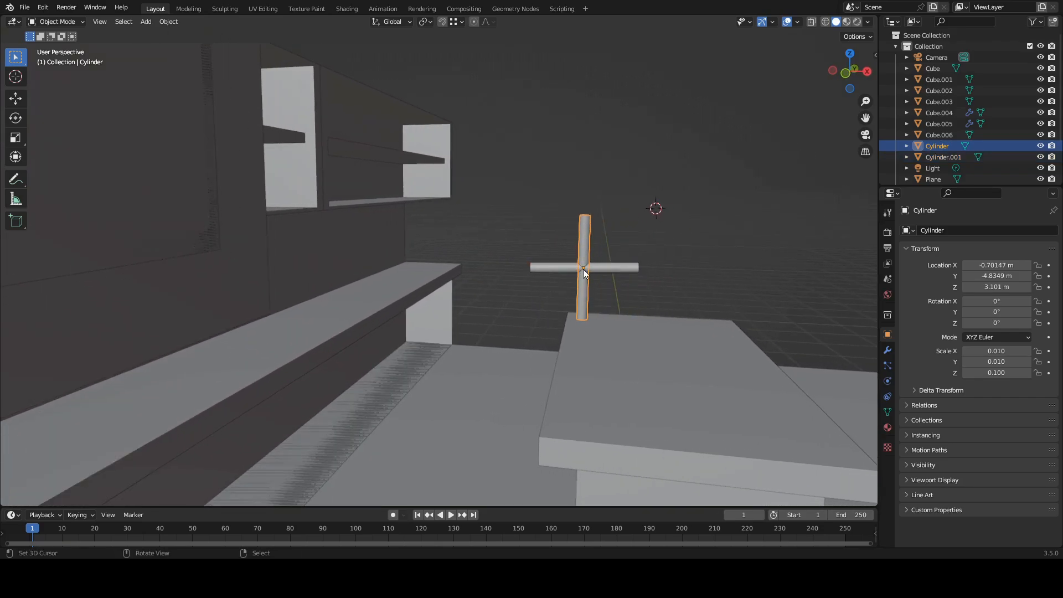
left_click(583, 267)
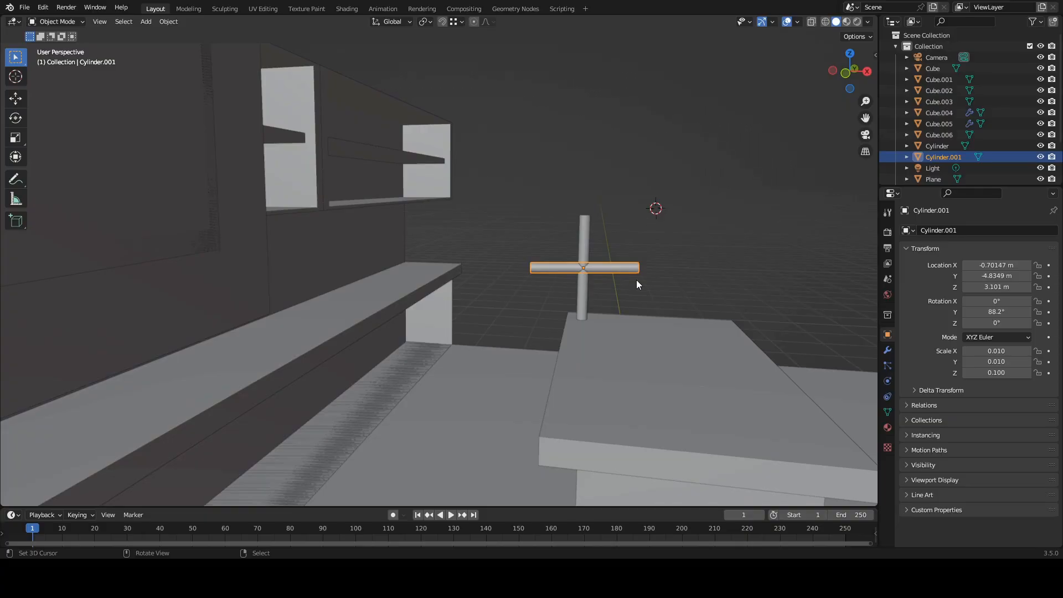
key("g")
key("z")
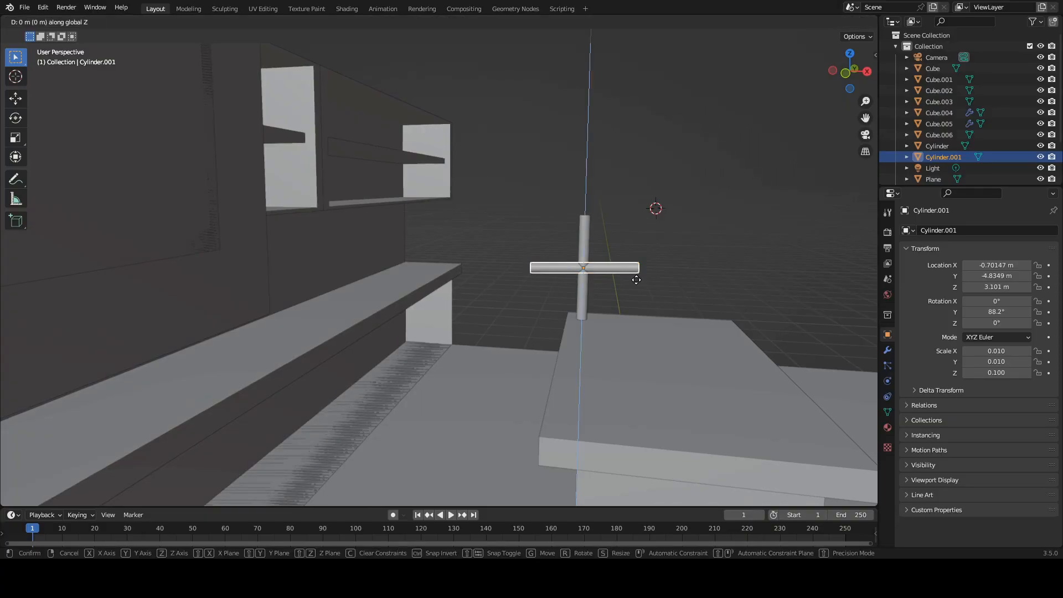
left_click(647, 251)
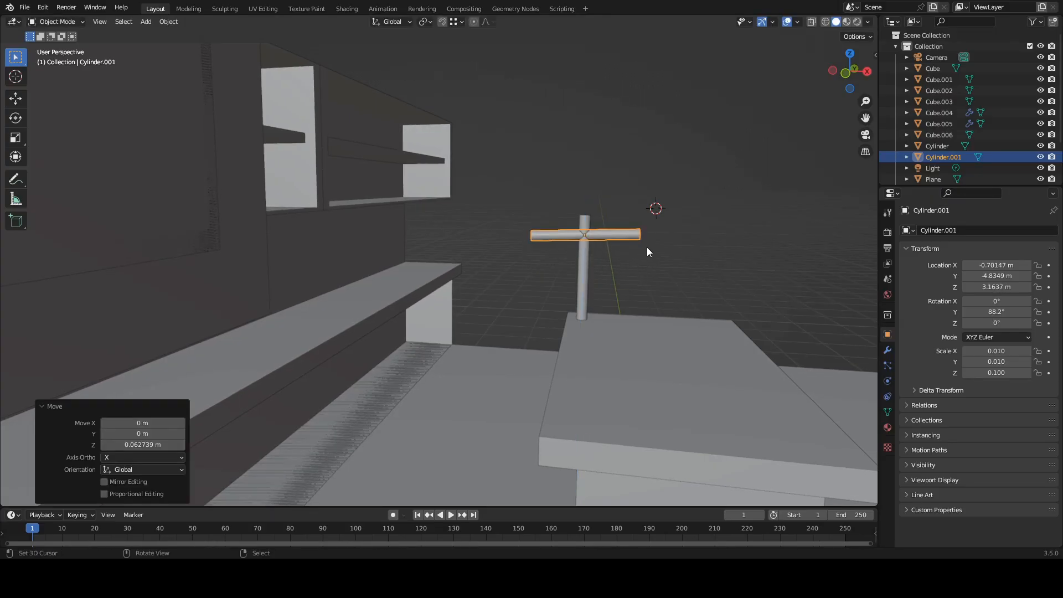
Step: Scale the horizontal cylinder by 0.5 along the X axis
key("s")
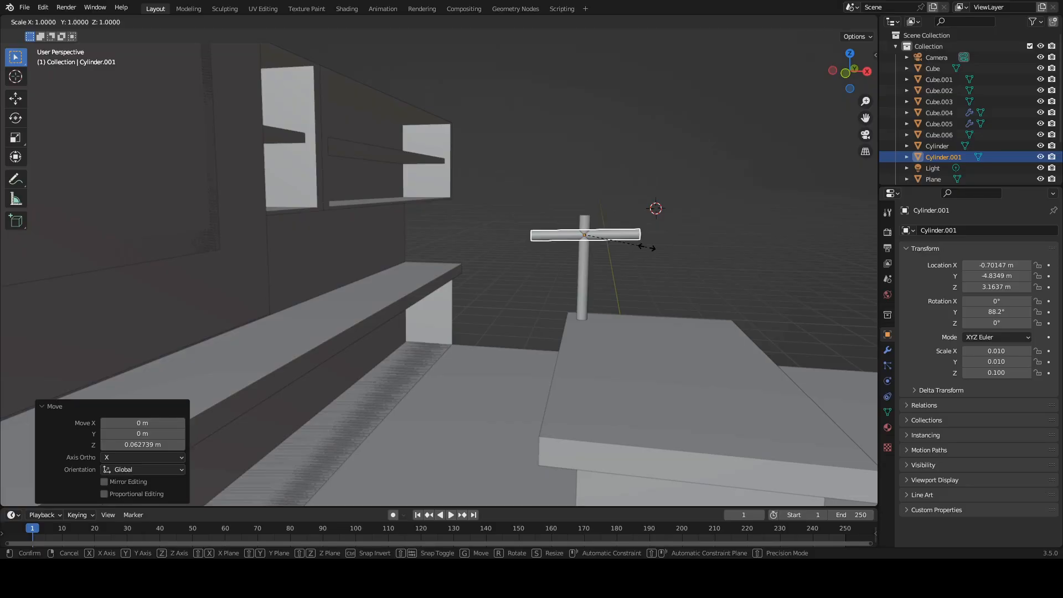
key("x")
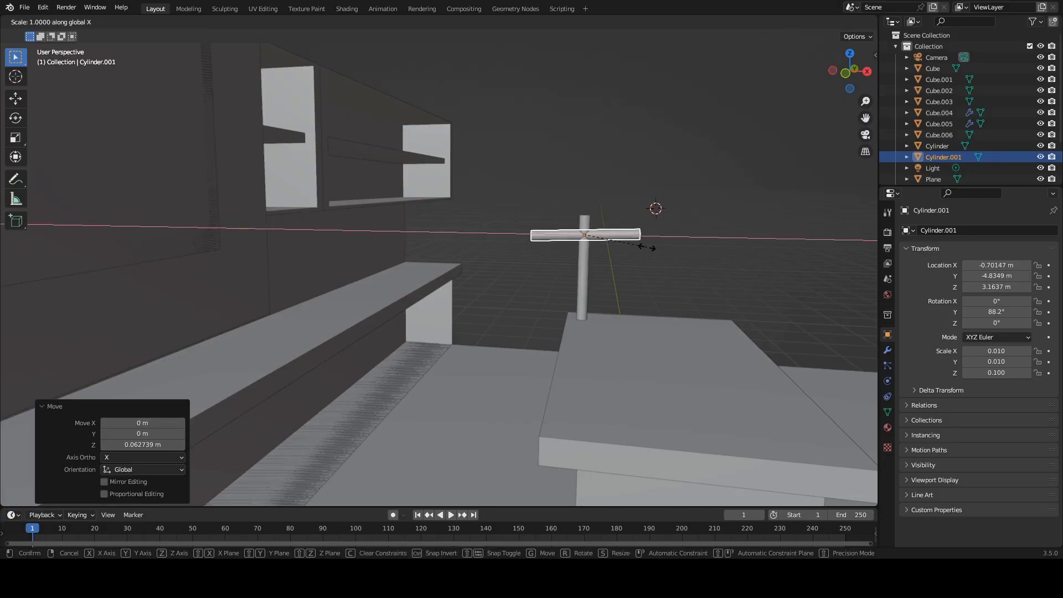
type(".5")
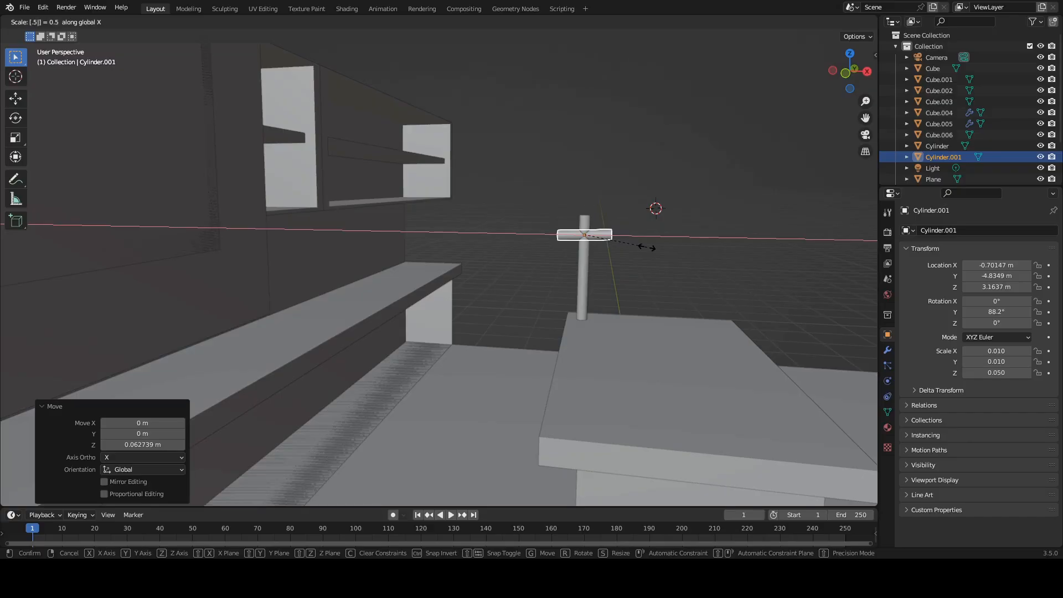
key("Return")
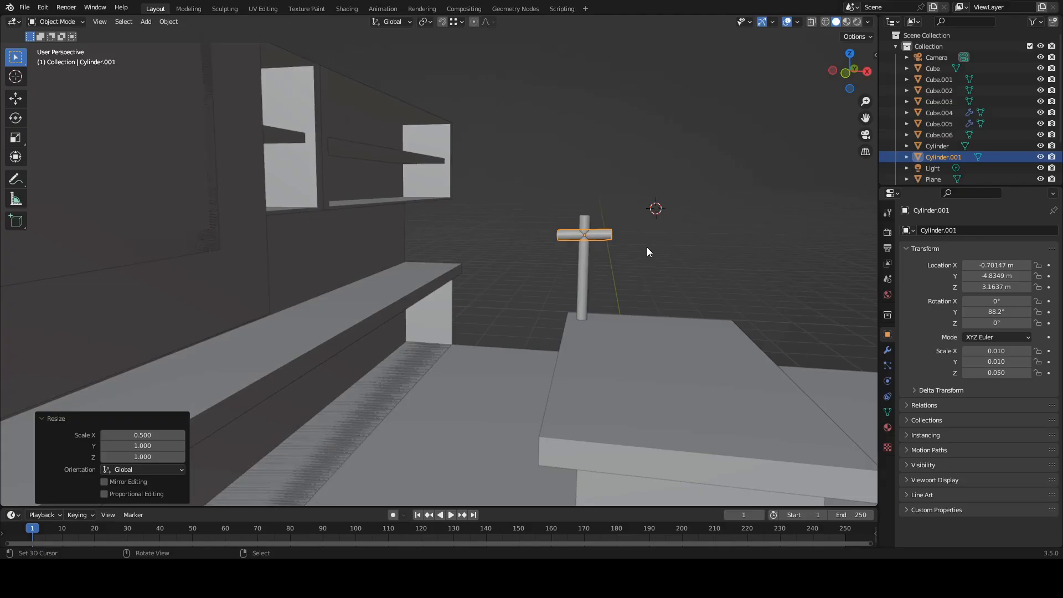
key("shift")
key("shift+x")
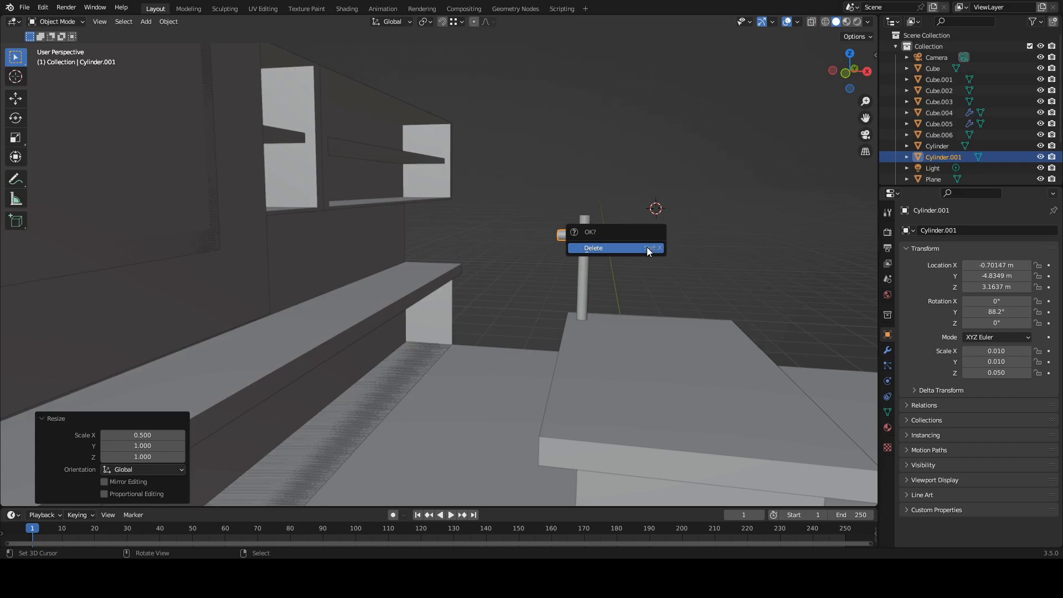
left_click(672, 152)
Step: Shorten the horizontal cylinder once more, scaling it by another 0.5 along the X axis
left_click(597, 238)
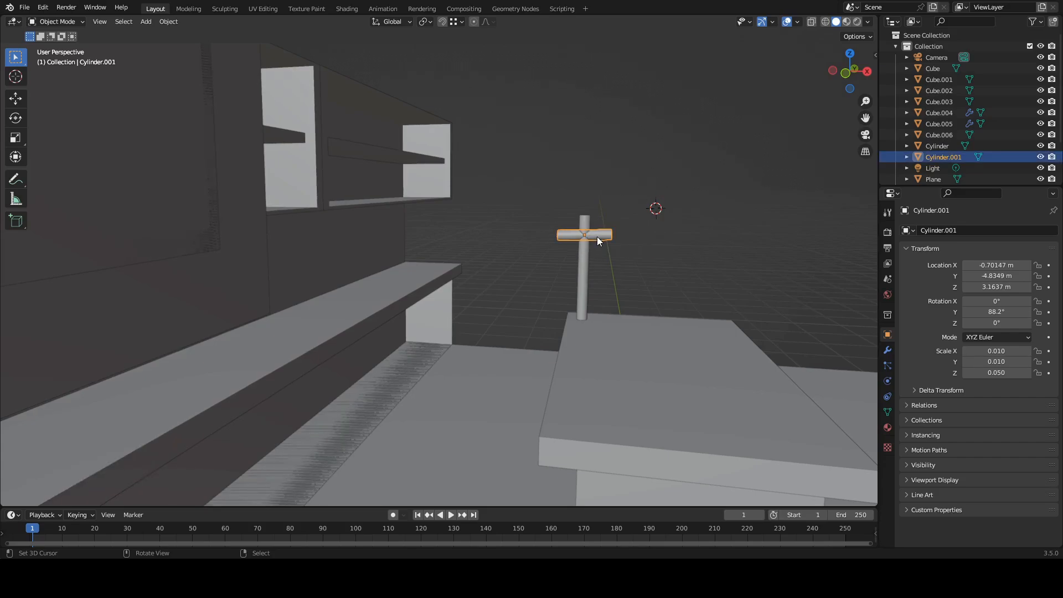
key("s")
type("x")
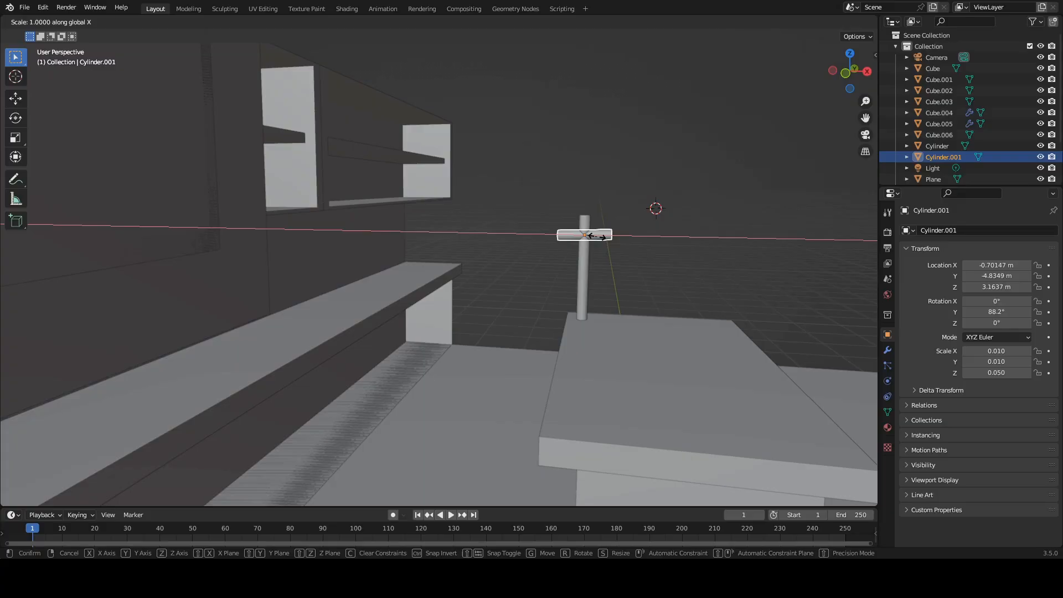
type(".5")
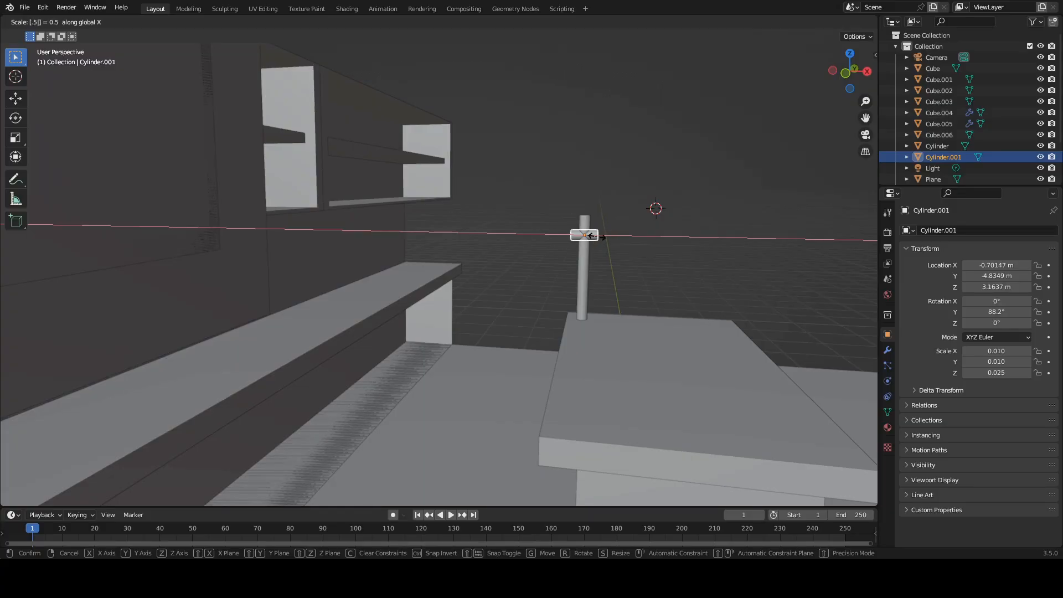
key("Return")
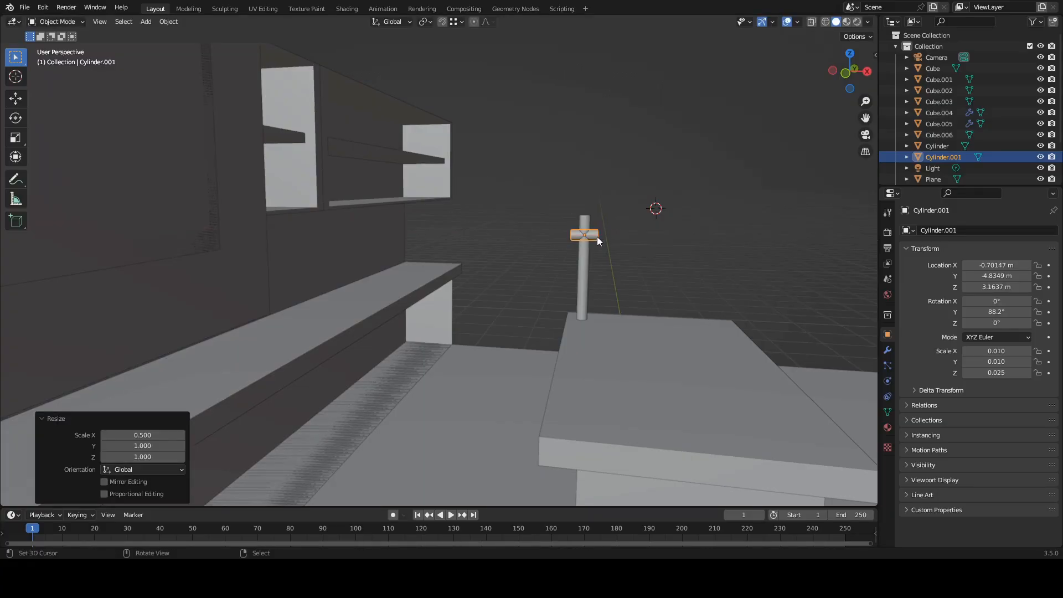
Step: Move the short horizontal cylinder about -0.027 m along the X axis, to the cabinet side of the vertical one
key("g")
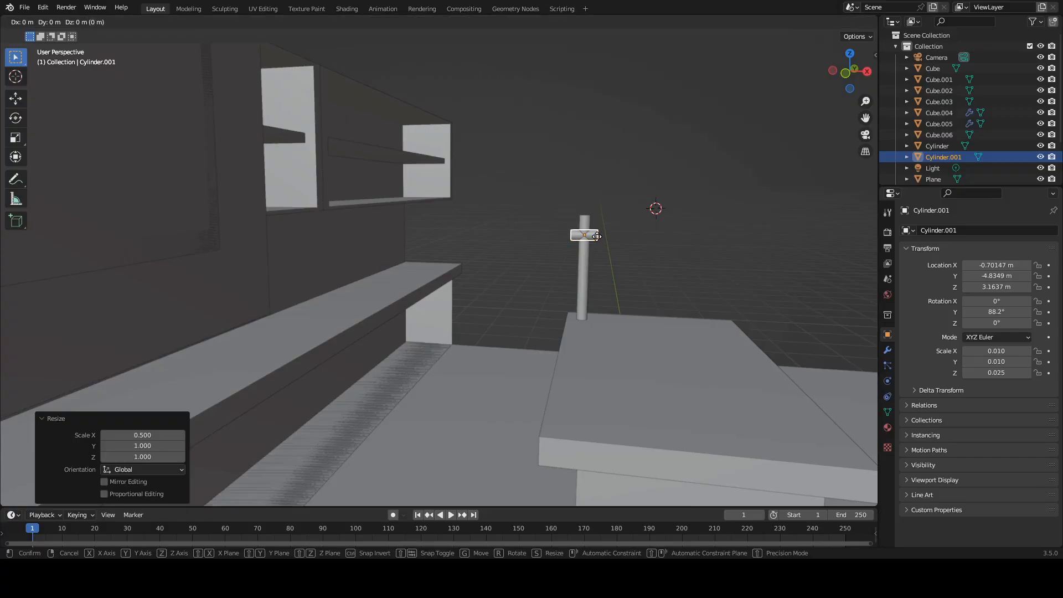
key("x")
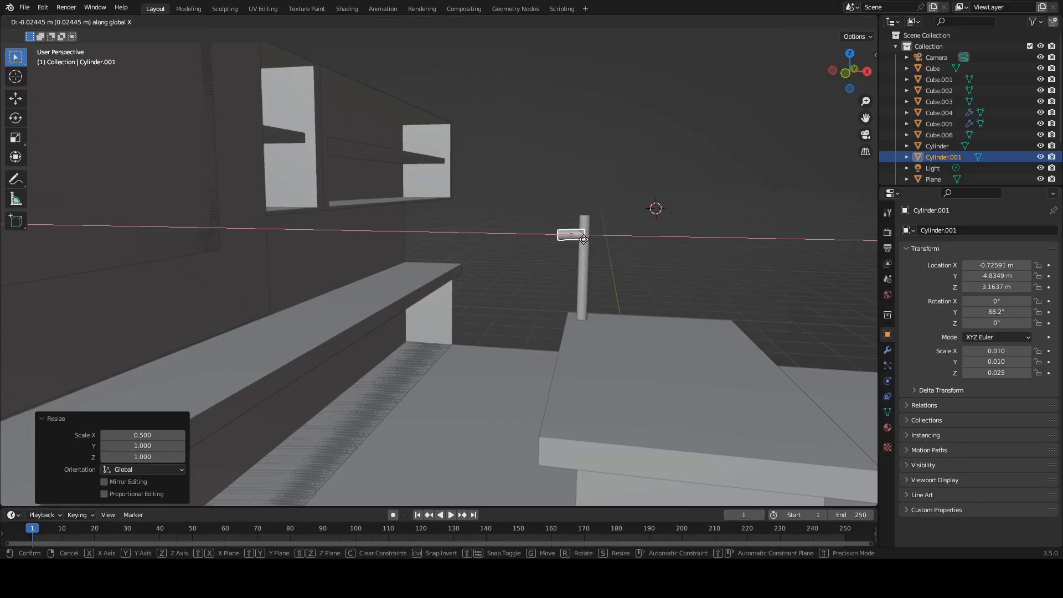
left_click(582, 239)
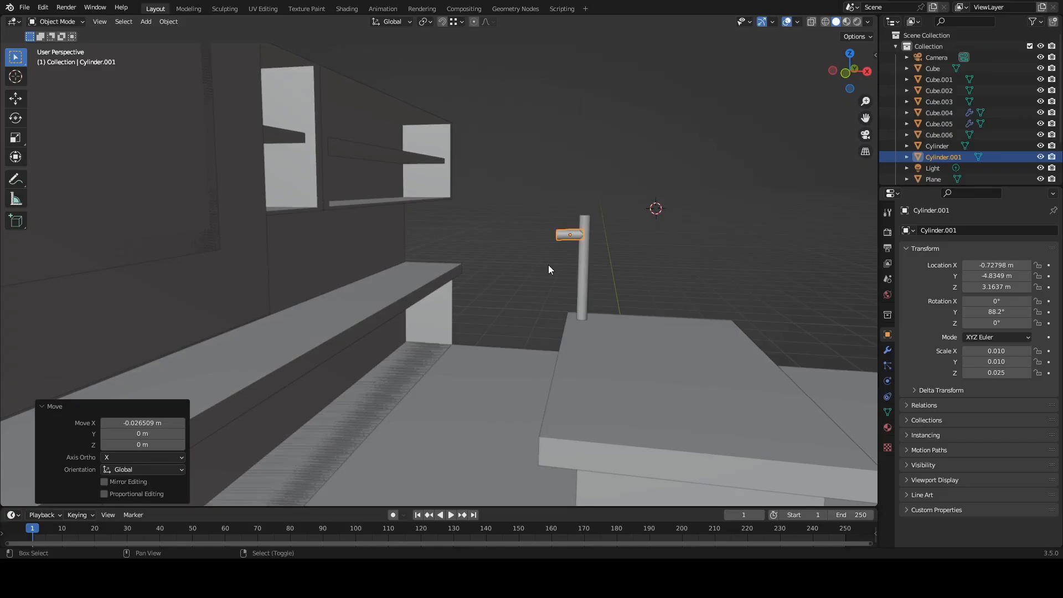
Step: Duplicate the short horizontal cylinder about 0.128 m down the Z axis, near the lower end of the vertical one
key("shift+d")
key("z")
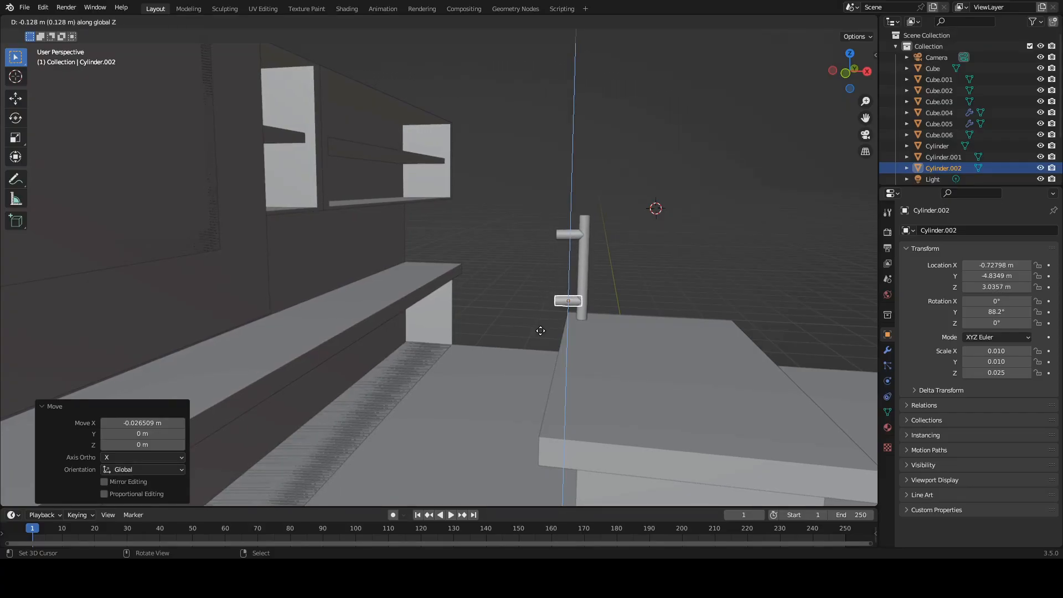
left_click(540, 330)
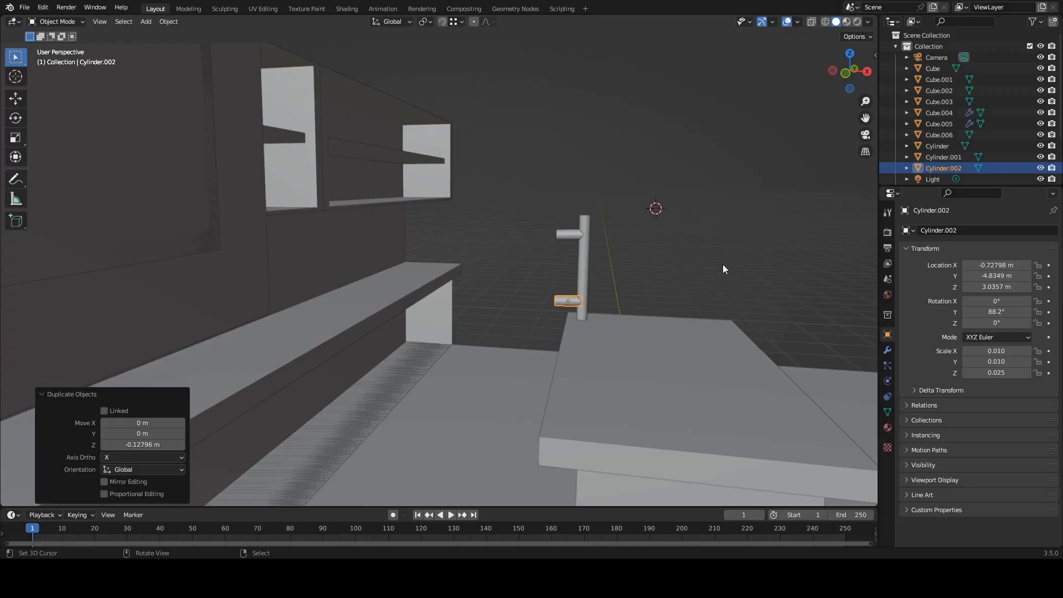
Step: Examine the handle from afar and up close, especially where the short cylinders meet the vertical one
scroll(612, 261, "up", 2)
scroll(612, 261, "down", 1)
scroll(611, 262, "down", 4)
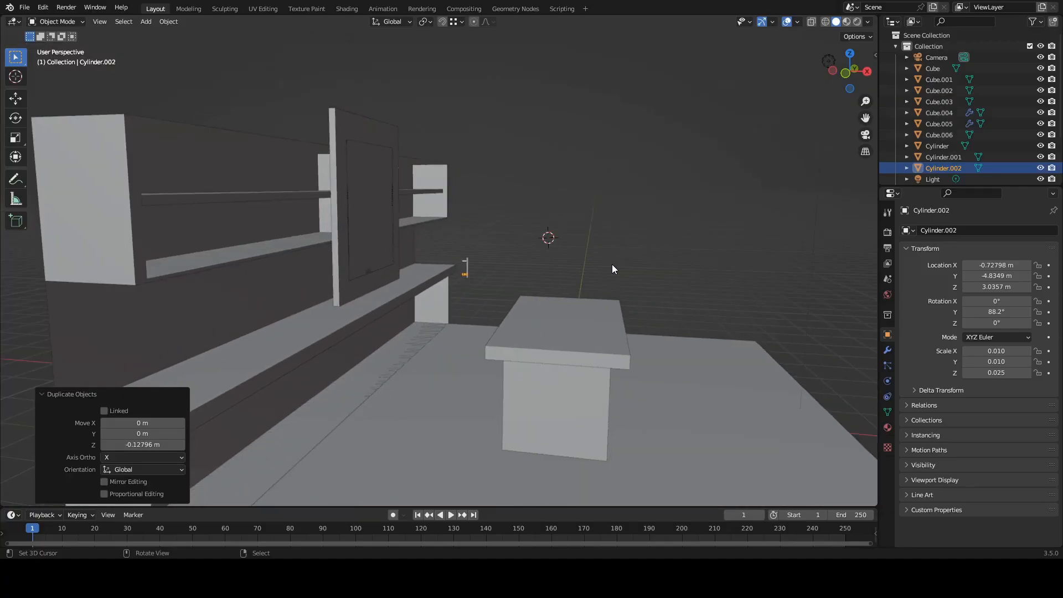
scroll(601, 265, "up", 1)
scroll(602, 269, "up", 3)
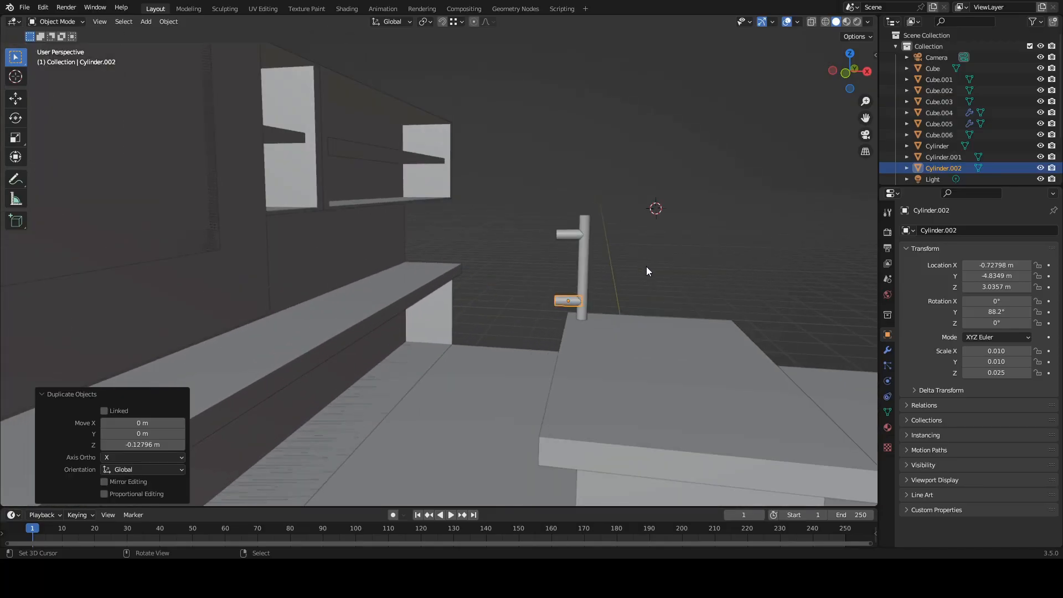
scroll(606, 268, "down", 3)
scroll(343, 290, "up", 3)
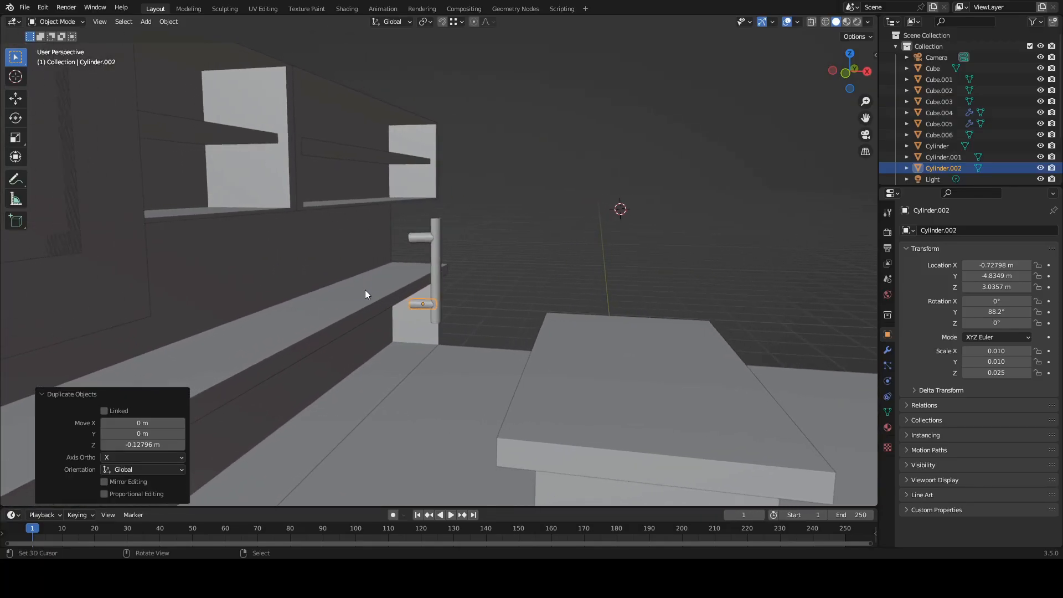
scroll(386, 294, "up", 2)
scroll(386, 294, "down", 2)
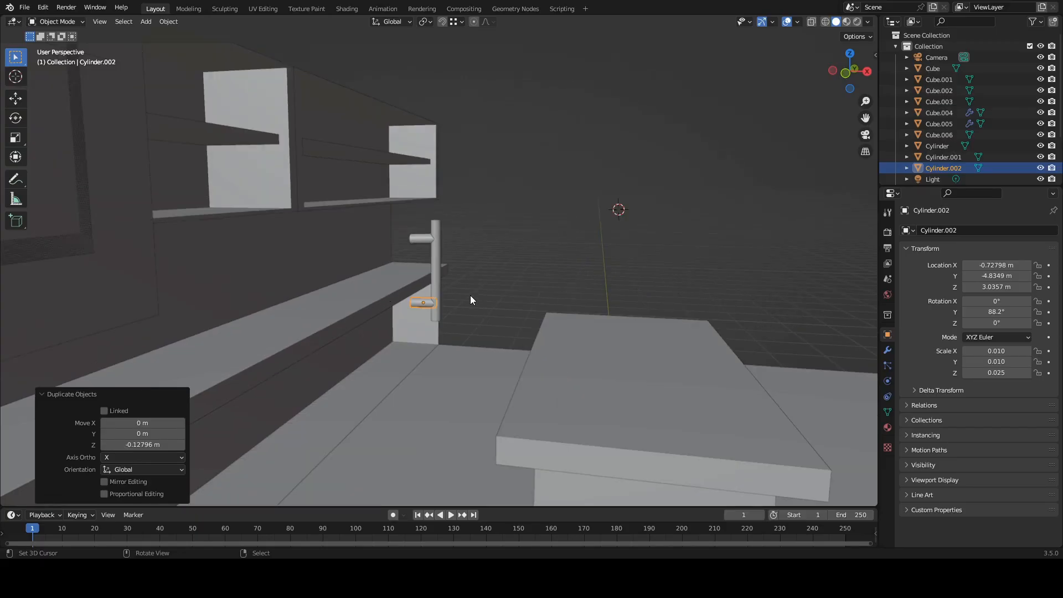
scroll(488, 303, "up", 5)
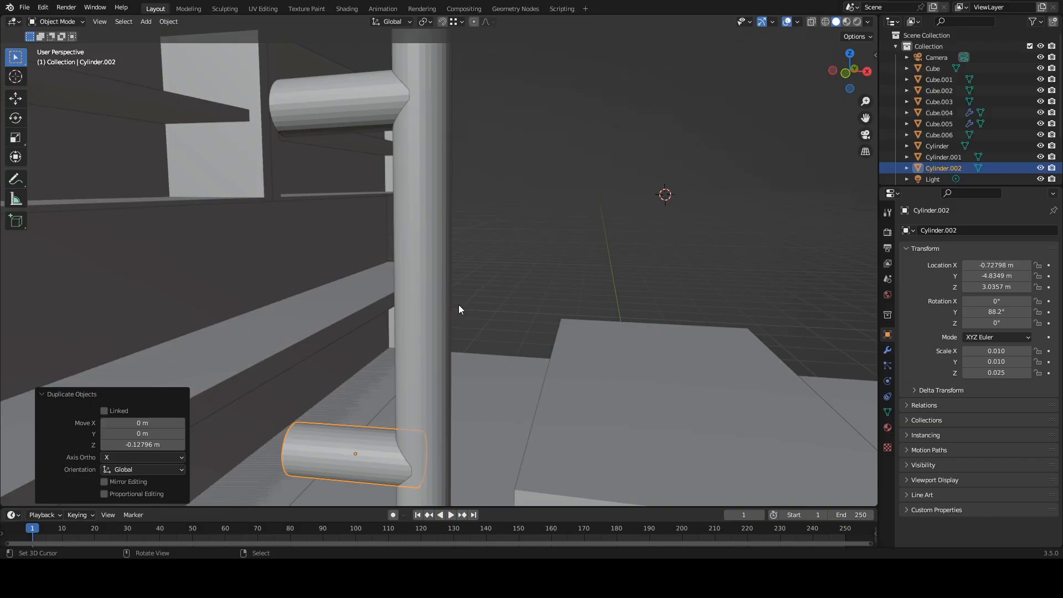
Step: Check the handle's joints in wireframe, material preview and rendered shading, and return to solid shading
left_click(825, 21)
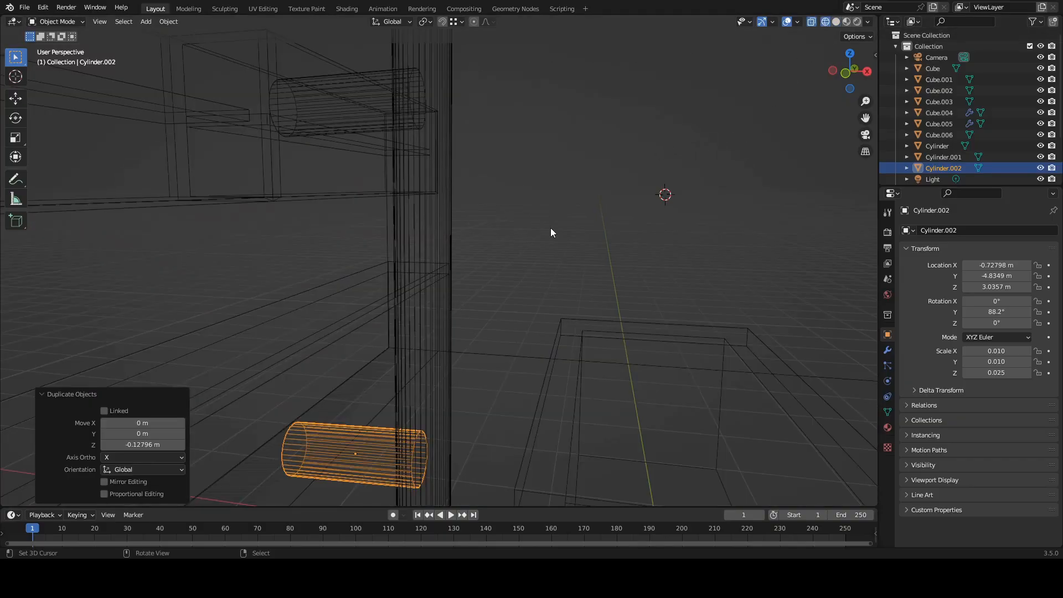
middle_click_drag(560, 243, 565, 244, "shift")
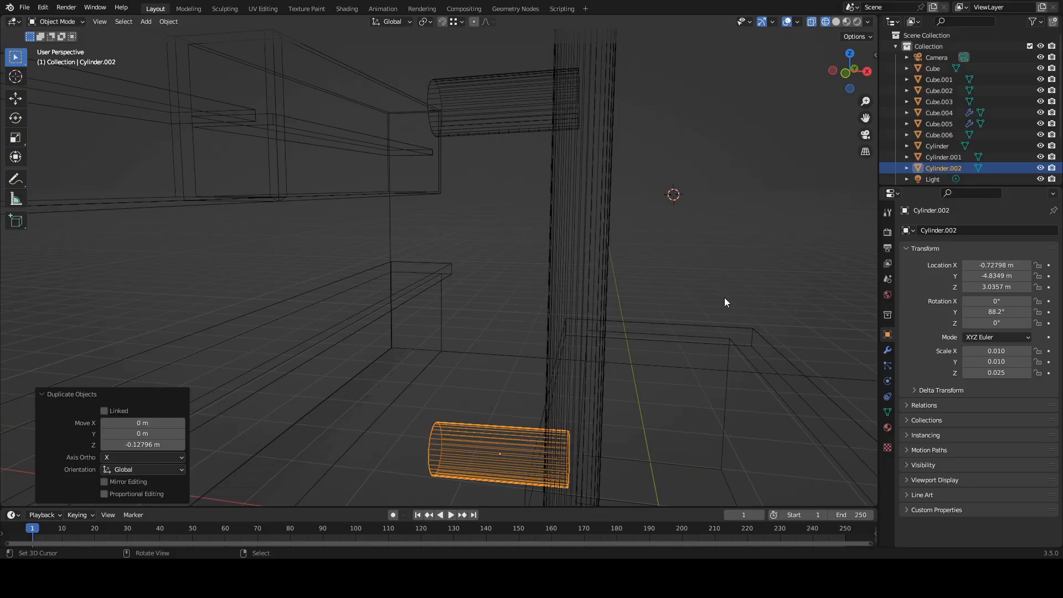
left_click(848, 22)
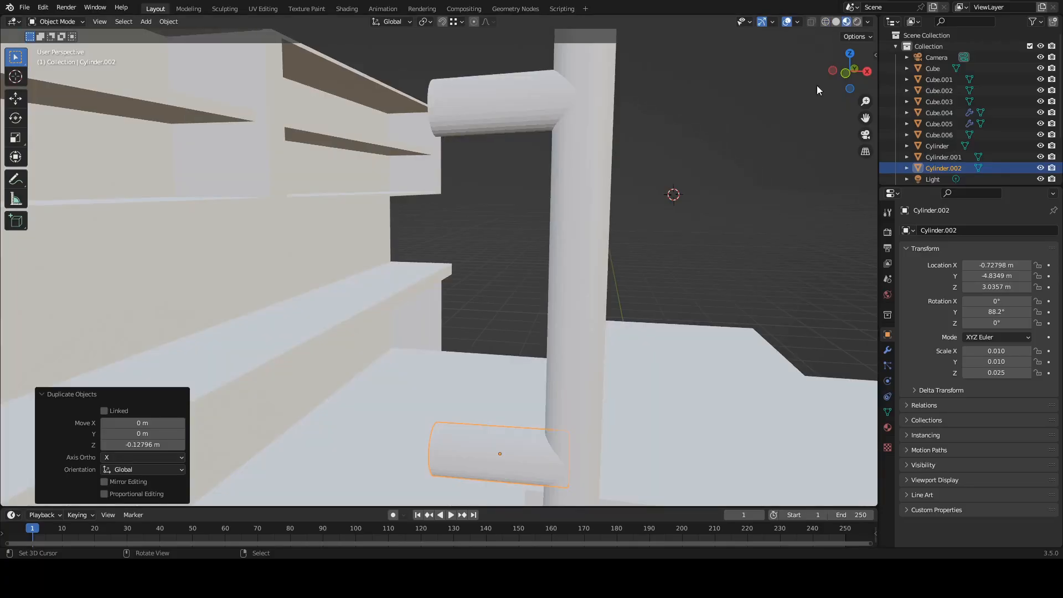
left_click(857, 21)
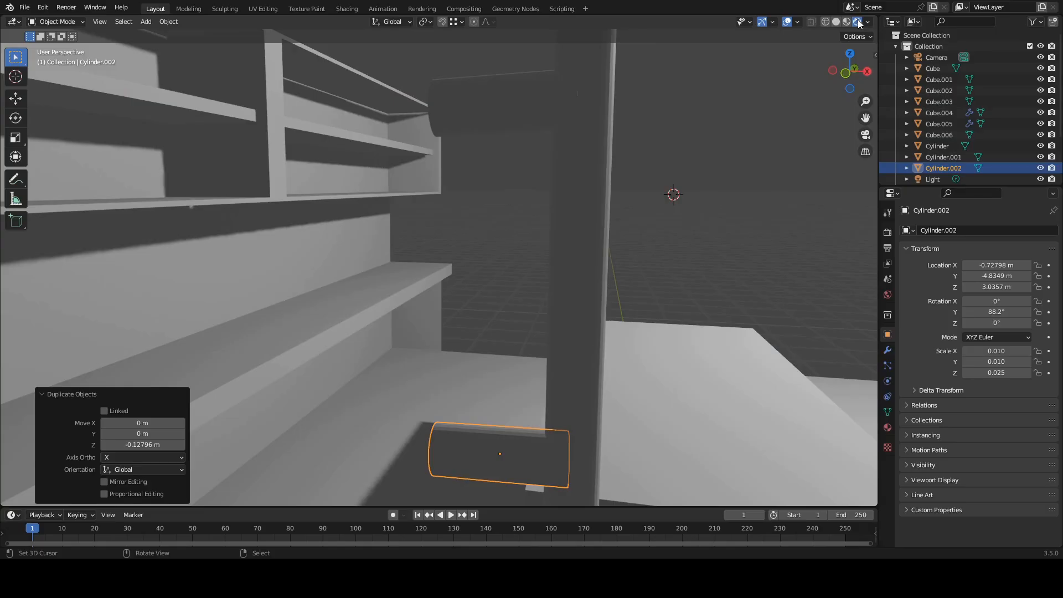
left_click(835, 21)
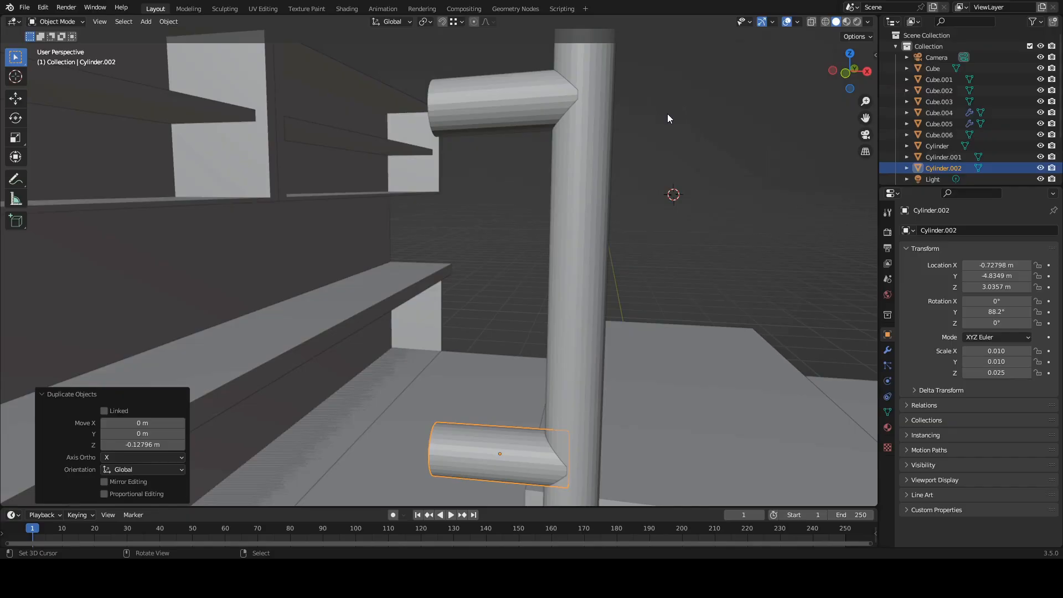
Step: Add a Boolean modifier to the vertical cylinder, in Difference mode with the upper short cylinder, Cylinder.001, as its object
left_click(520, 90)
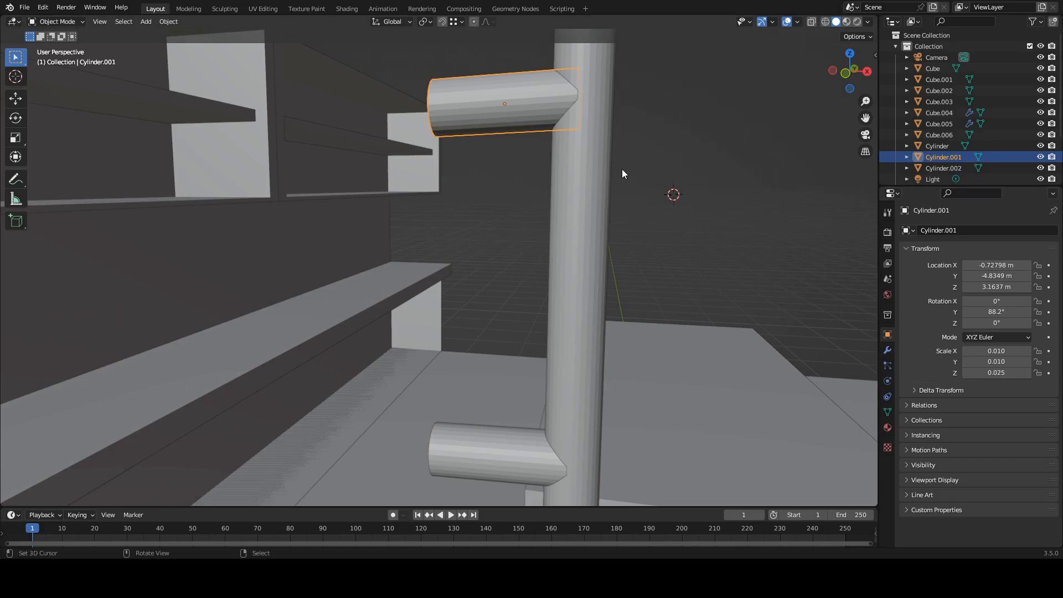
left_click(593, 164)
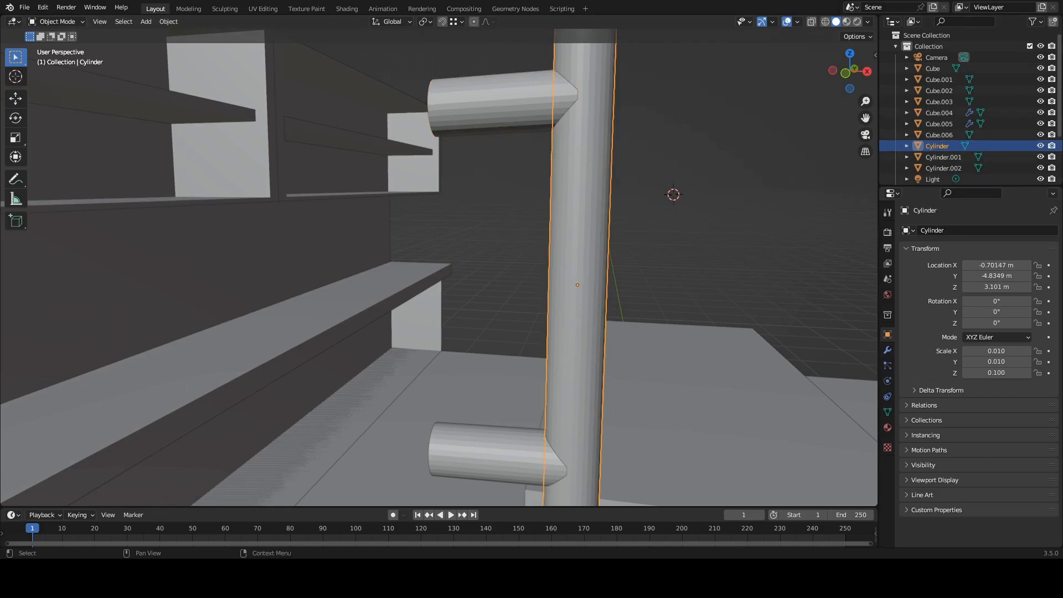
left_click(886, 351)
left_click(961, 228)
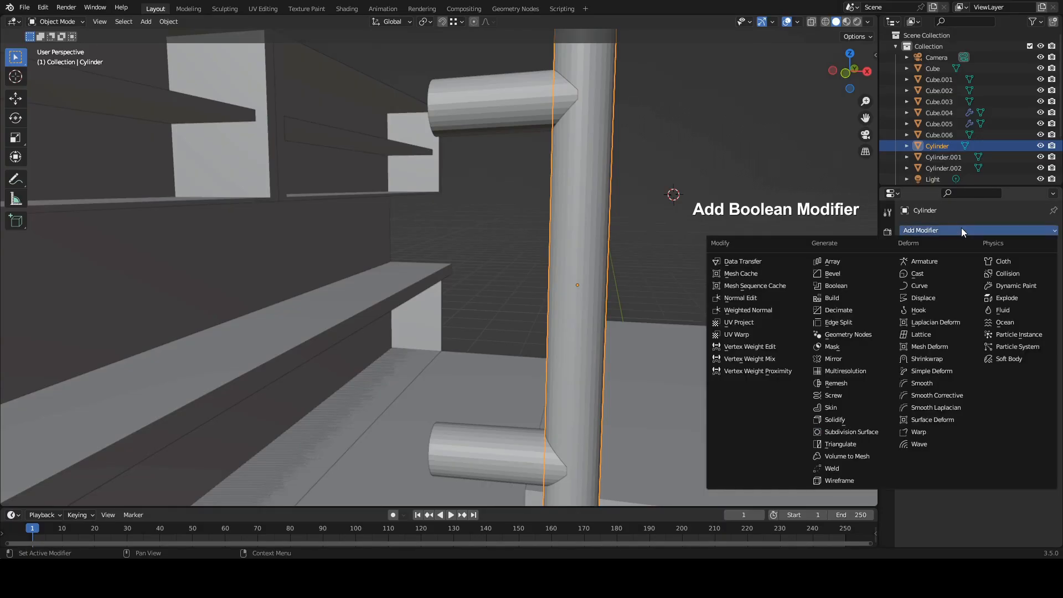
left_click(844, 285)
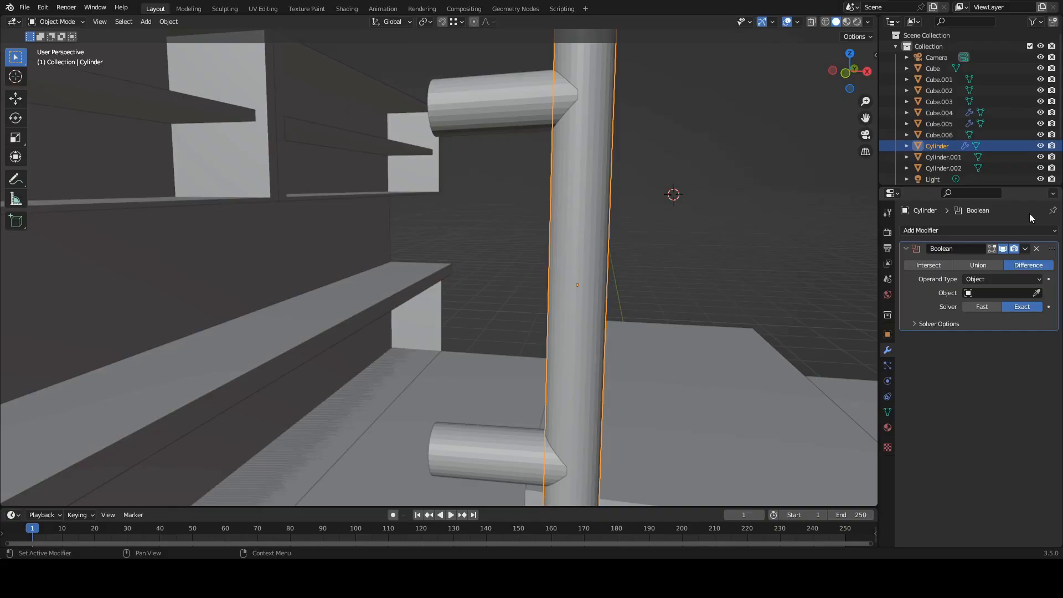
left_click(971, 293)
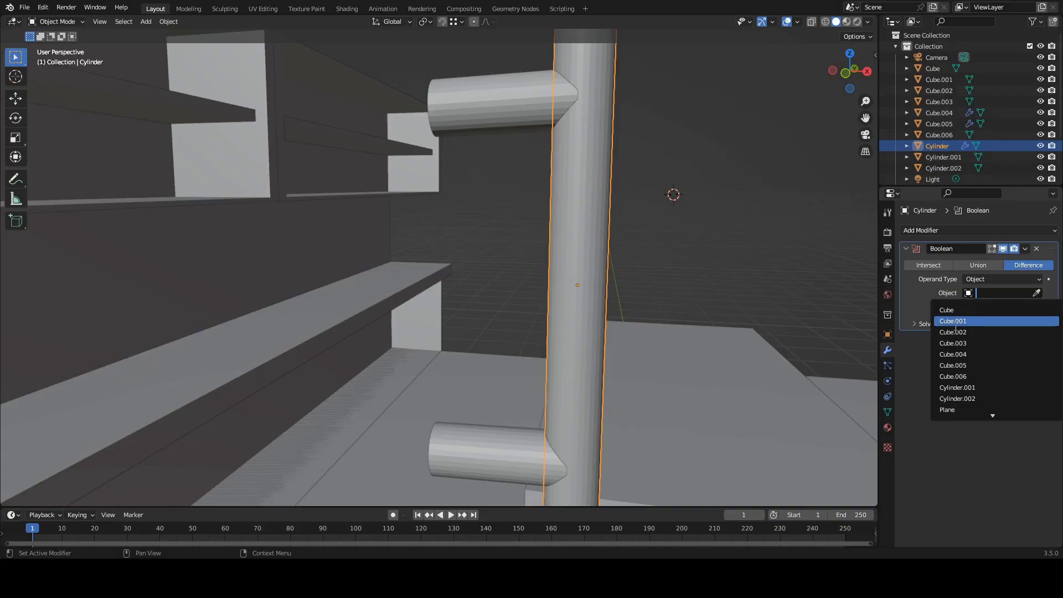
left_click(966, 387)
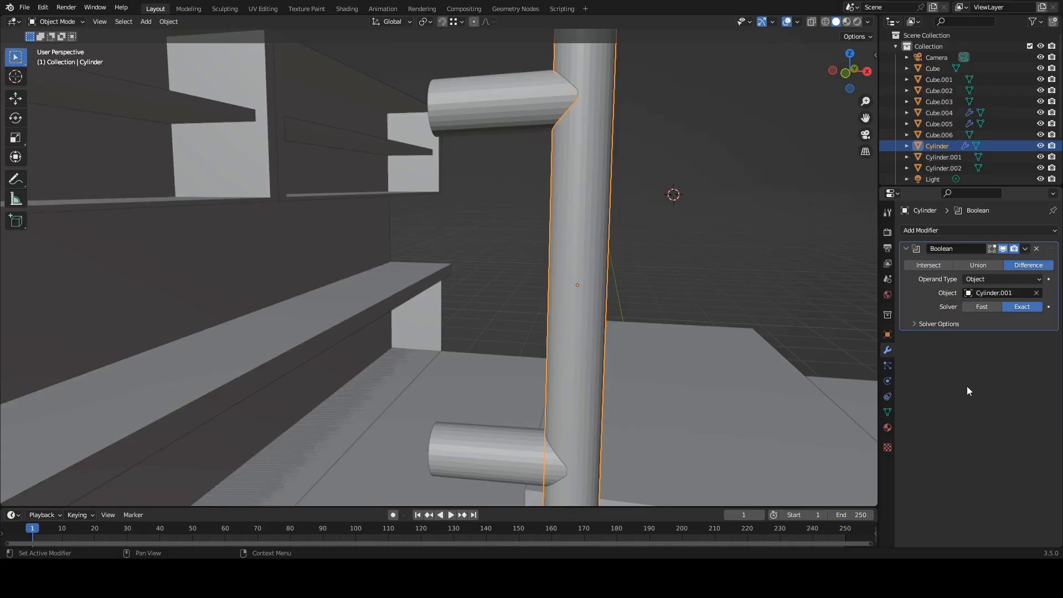
Step: Try moving the upper short cylinder along the X axis to test the Boolean cut in the vertical cylinder
left_click(782, 199)
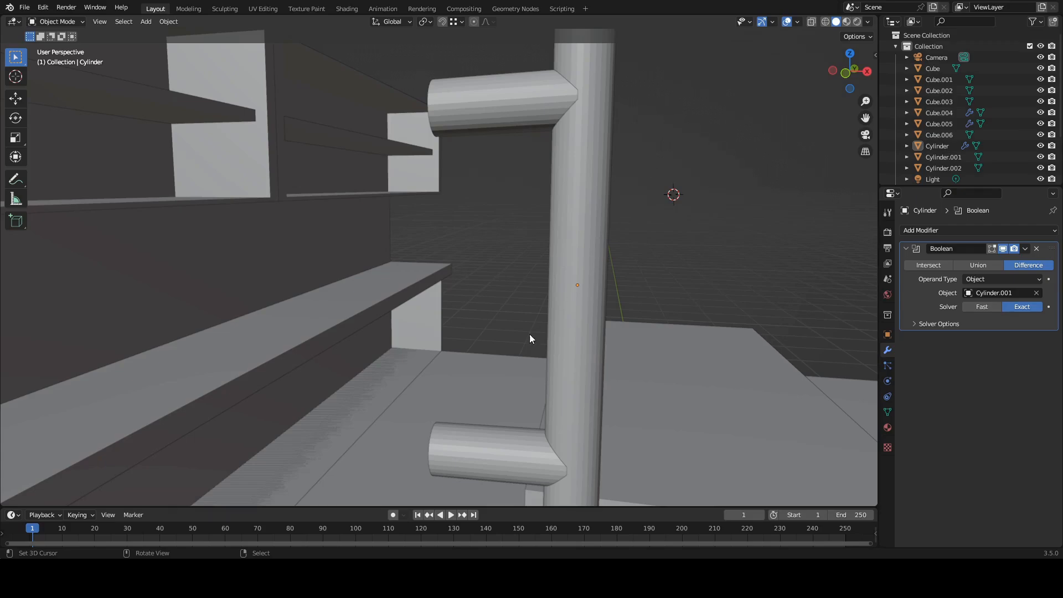
left_click(517, 99)
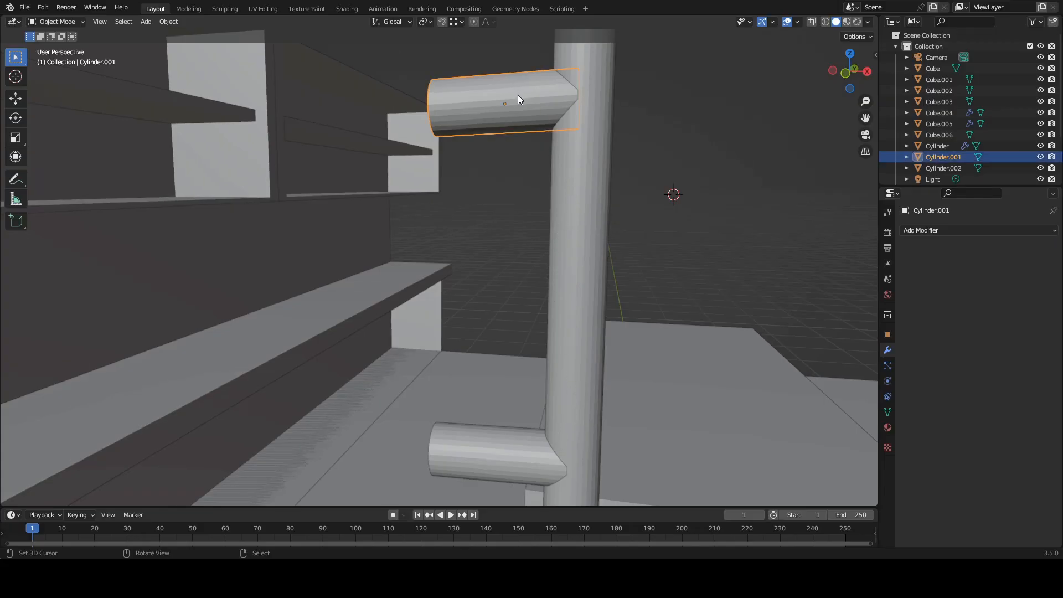
key("g")
key("z")
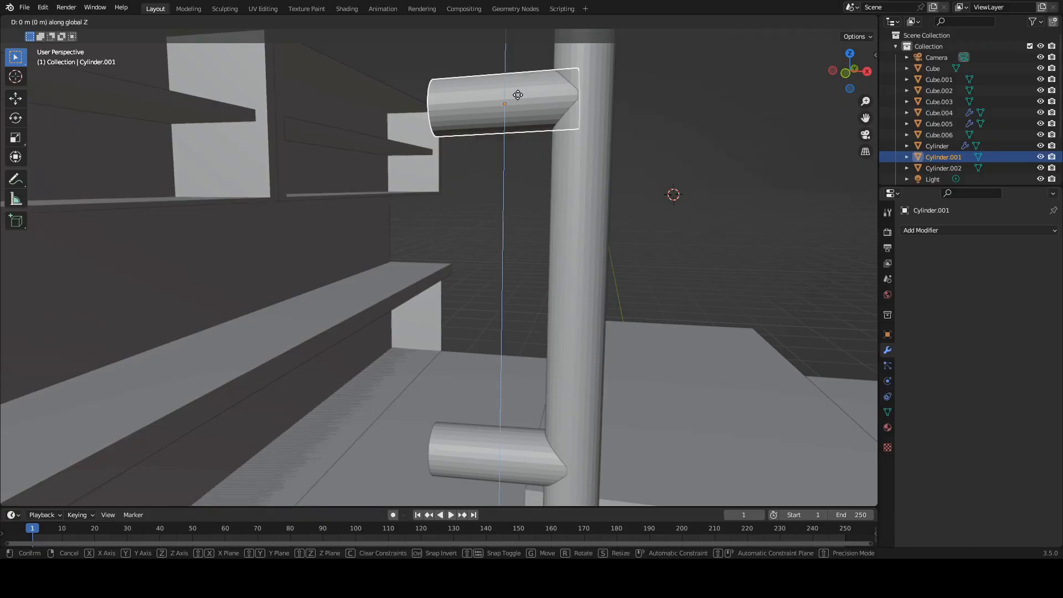
right_click(505, 92)
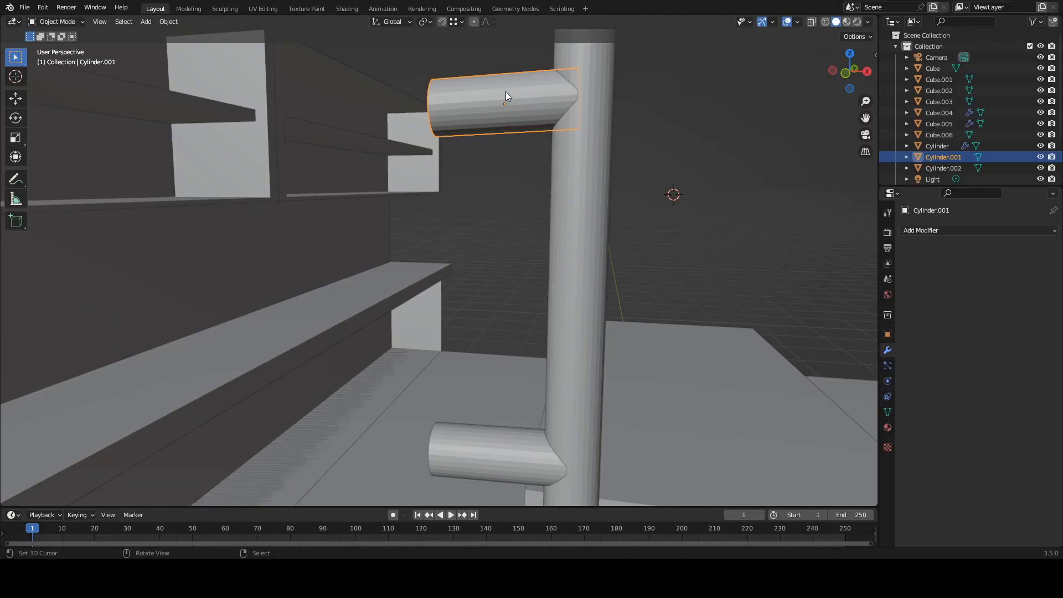
key("g")
key("x")
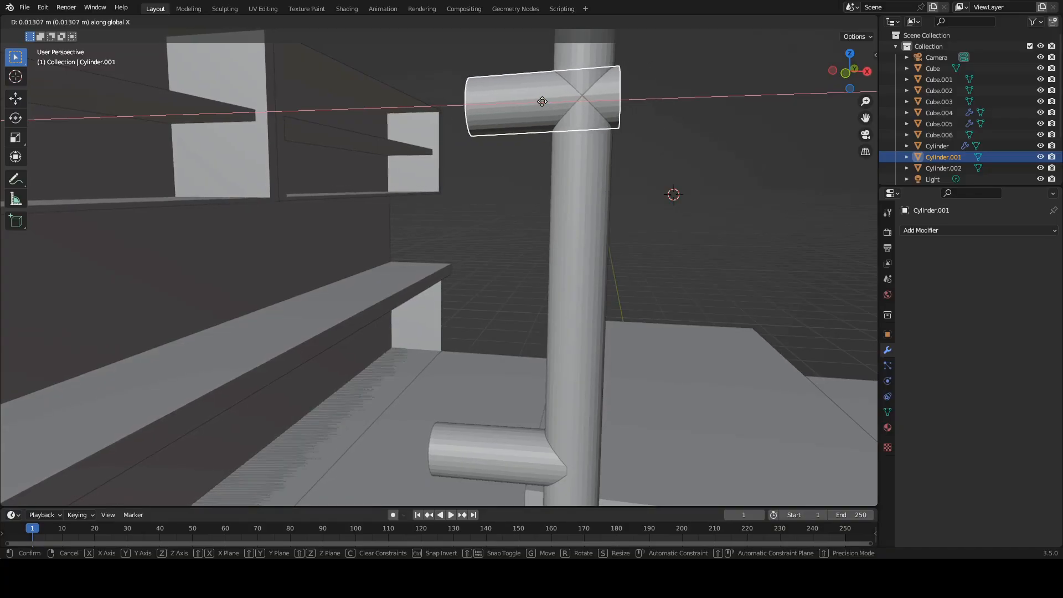
left_click(514, 97)
left_click(715, 172)
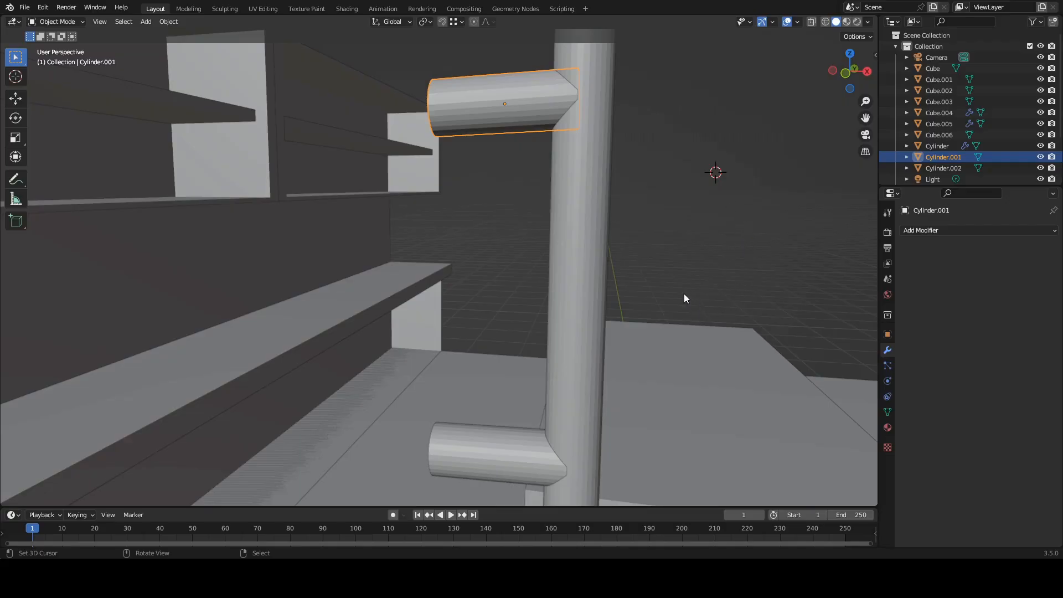
Step: Add a second Boolean modifier to the vertical cylinder, in Difference mode with the lower short cylinder, Cylinder.002, as its object
left_click(593, 221)
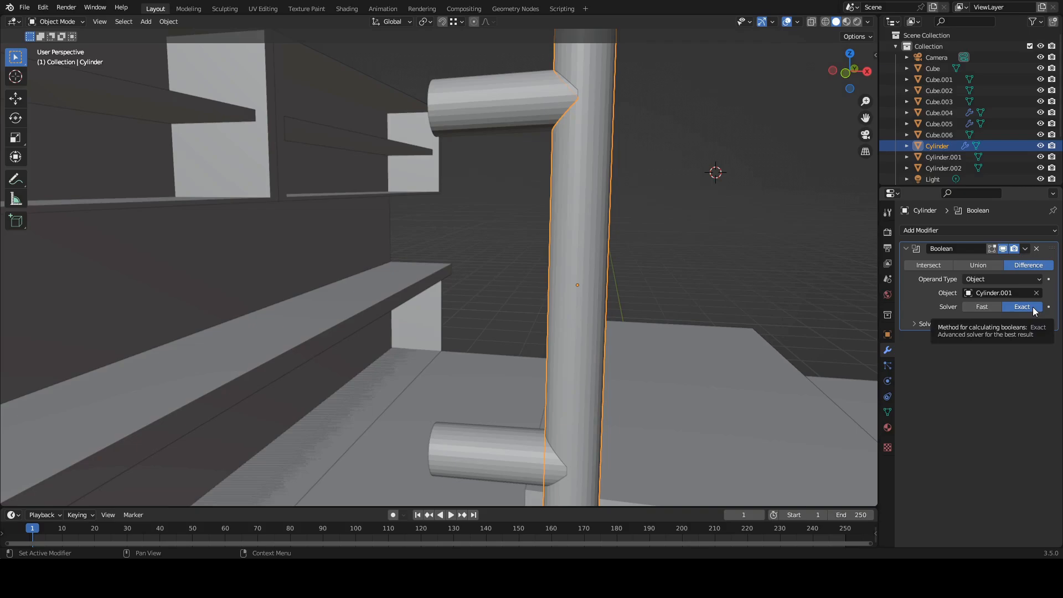
left_click(942, 230)
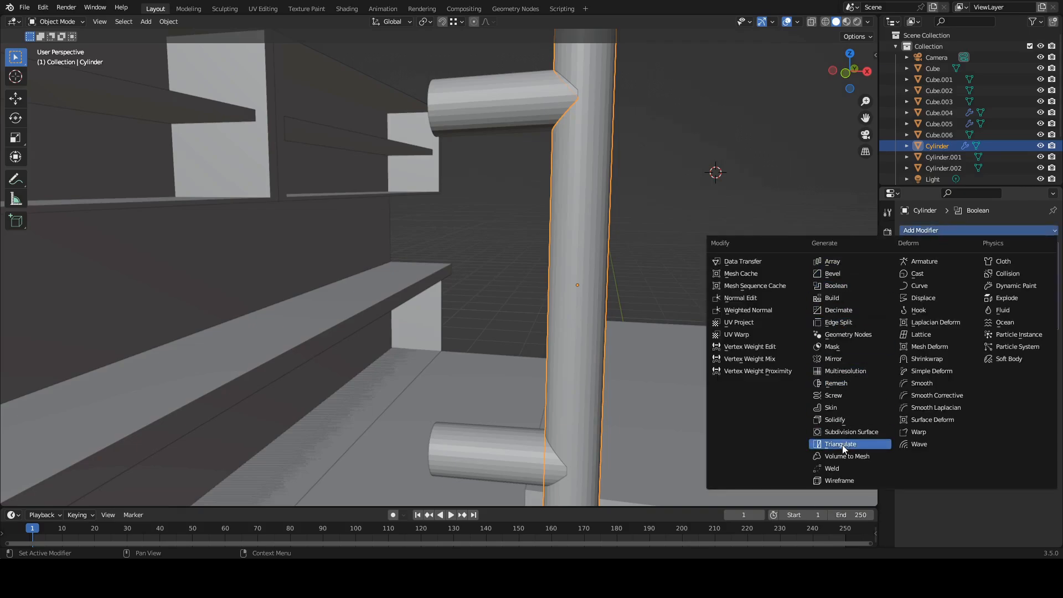
left_click(837, 287)
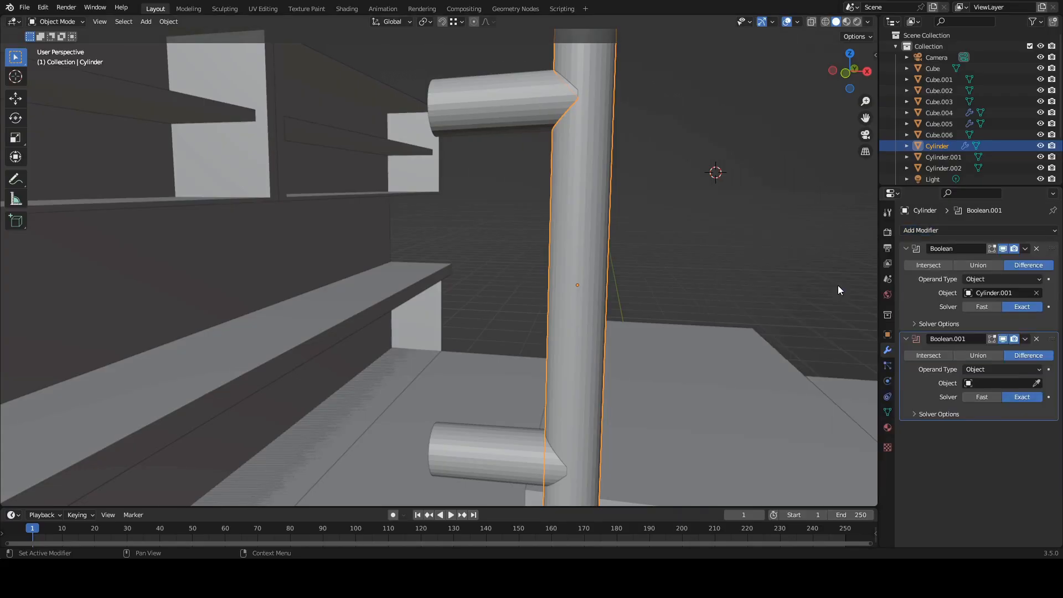
left_click(970, 383)
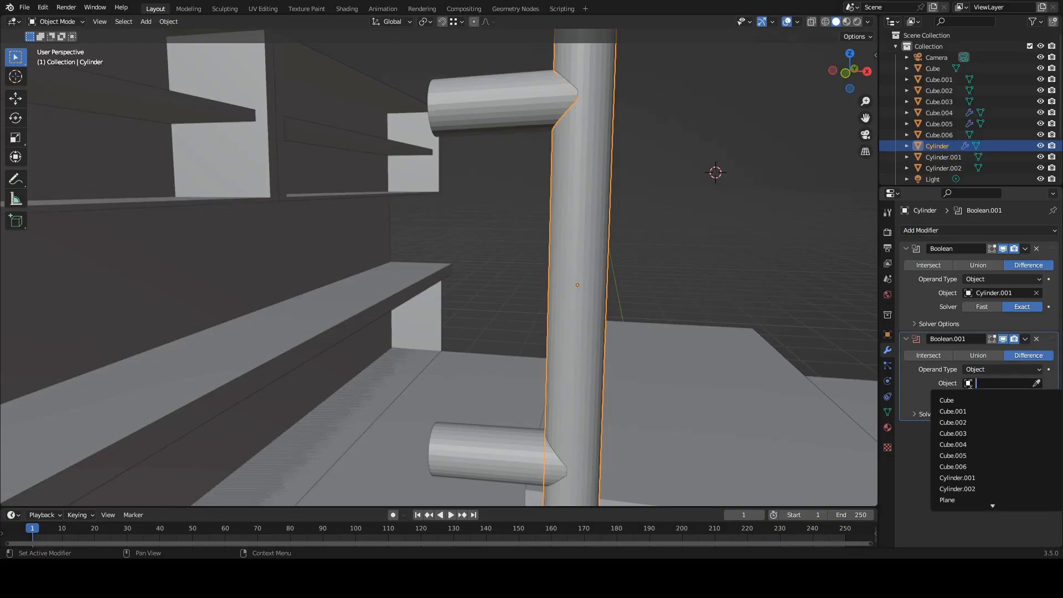
left_click(962, 489)
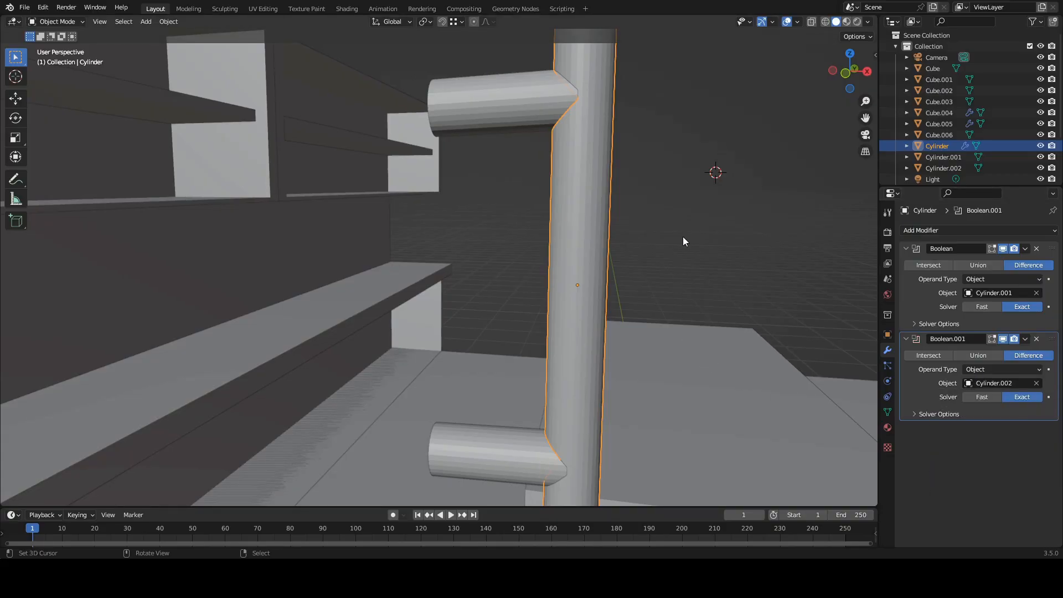
left_click(698, 235)
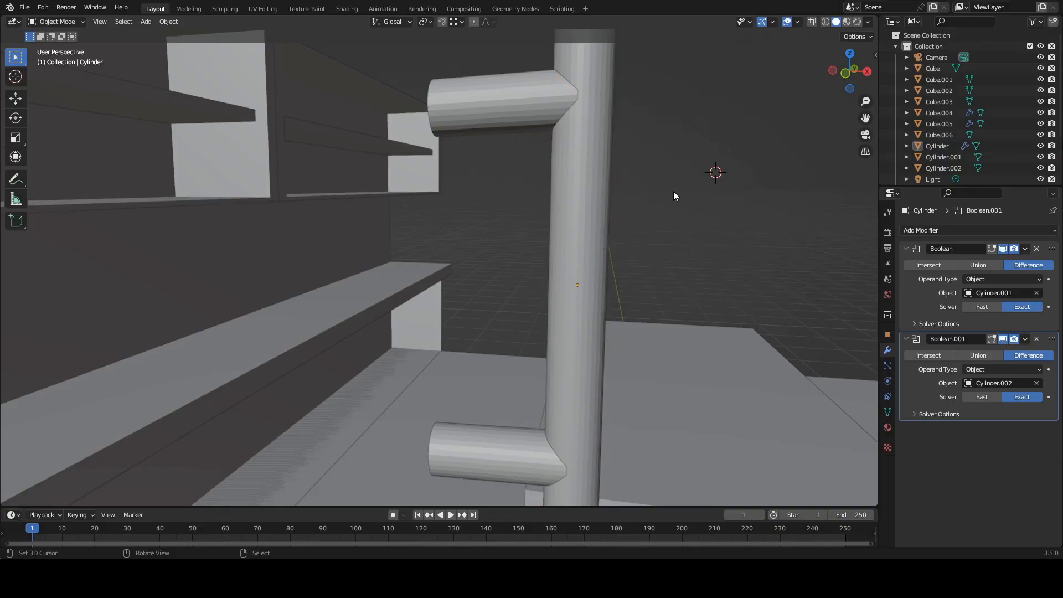
Step: Rename the vertical cylinder as CabHandle
left_click(934, 147)
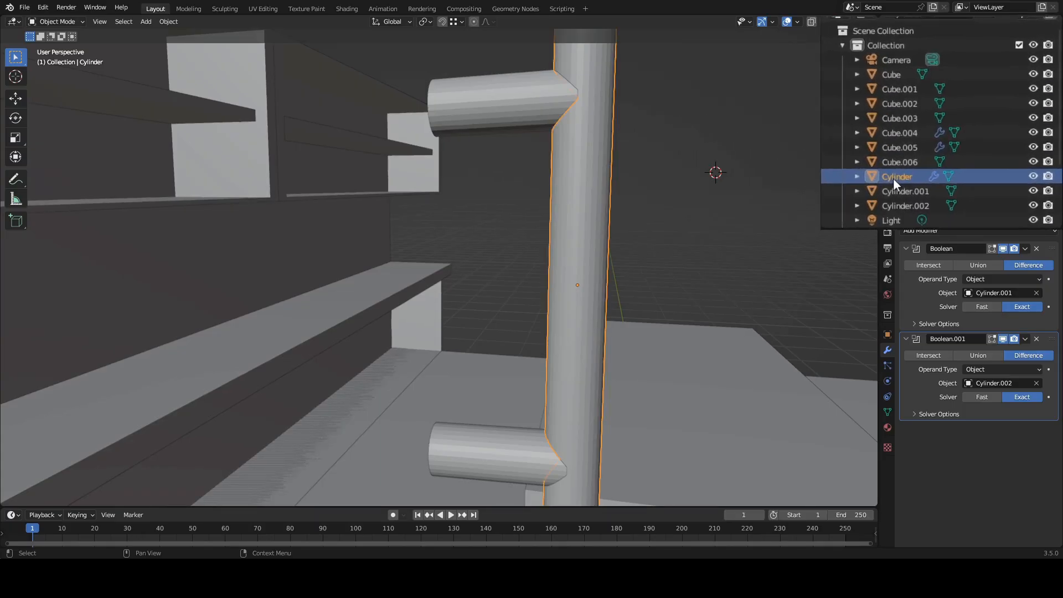
double_click(804, 243)
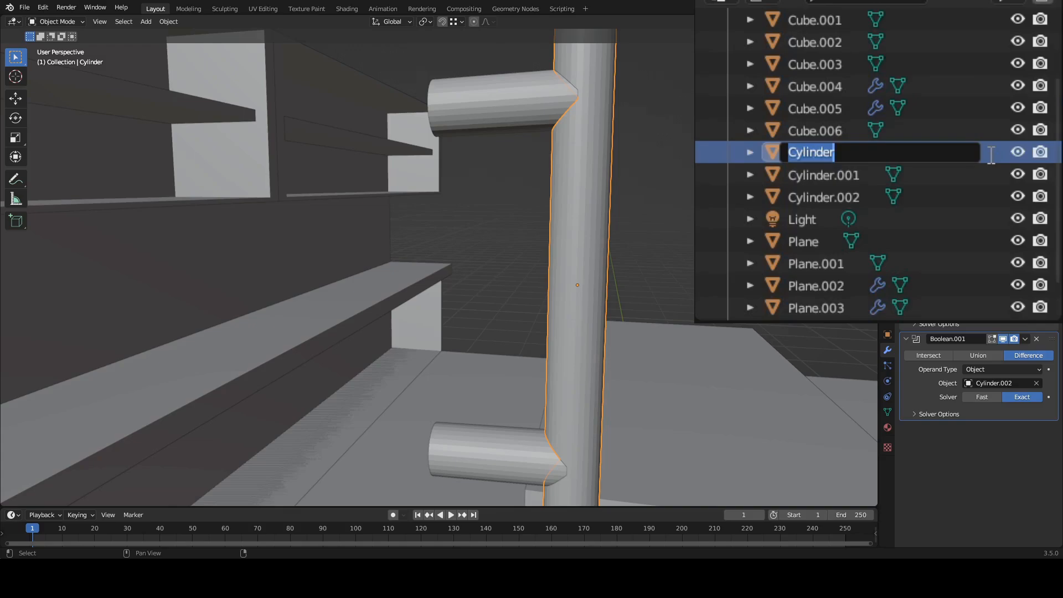
type("C")
key("BackSpace")
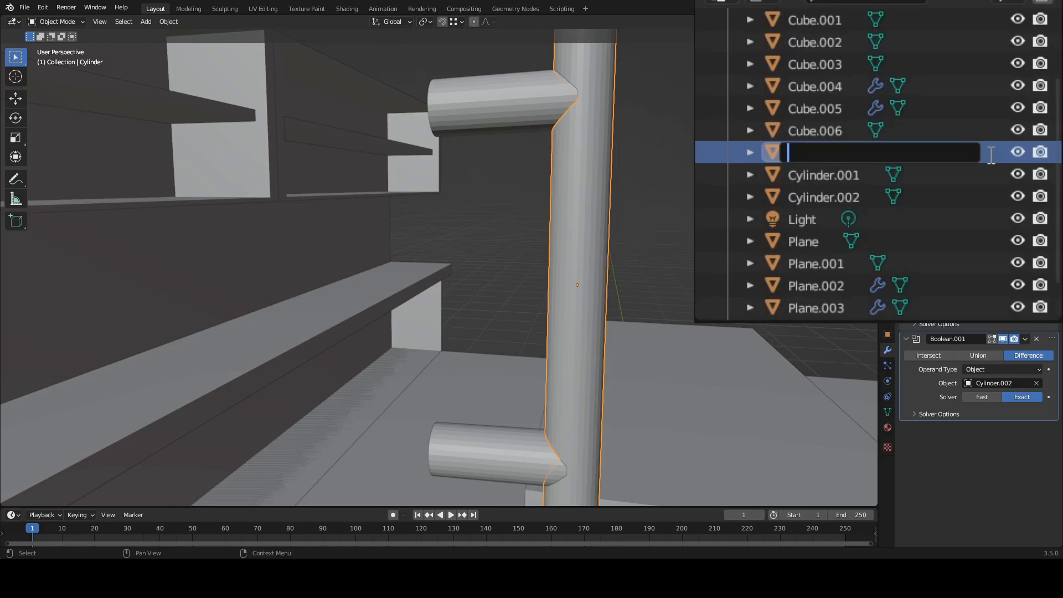
type("CabHandle")
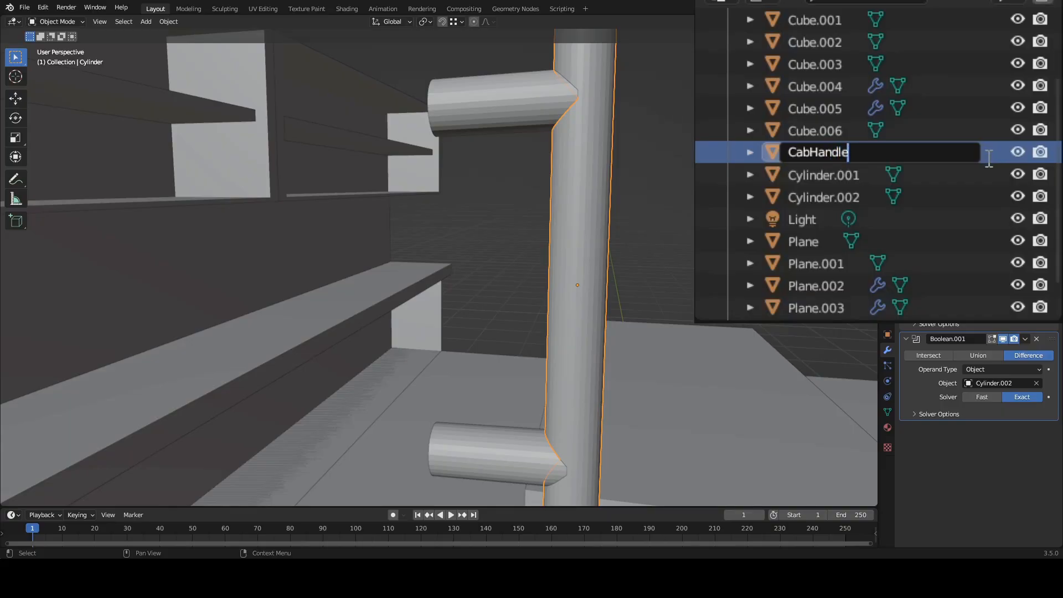
key("Return")
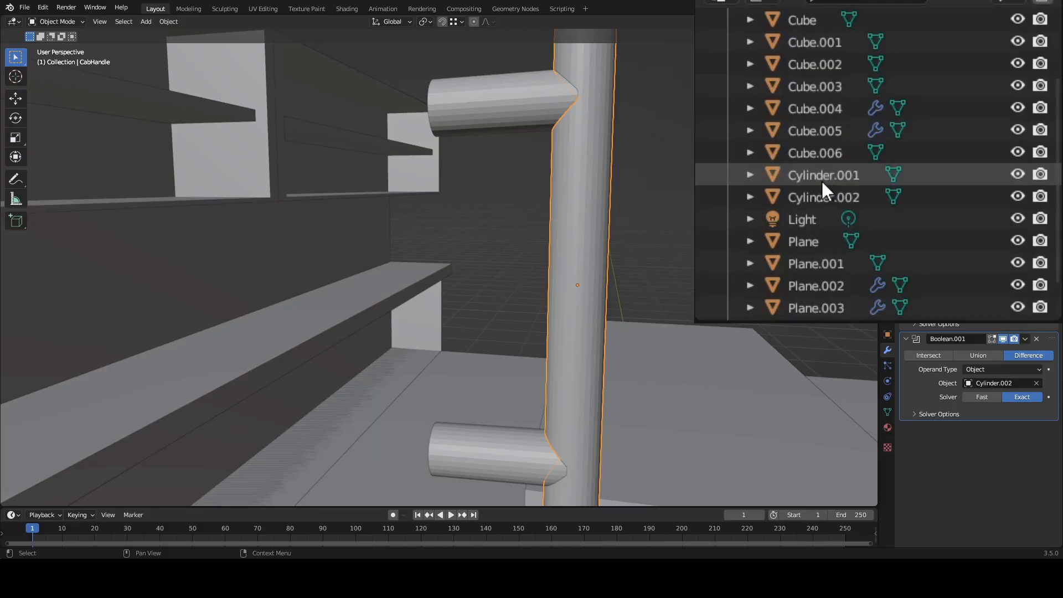
Step: Rename the upper short cylinder, Cylinder.001, as HandleMount.001
left_click(822, 176)
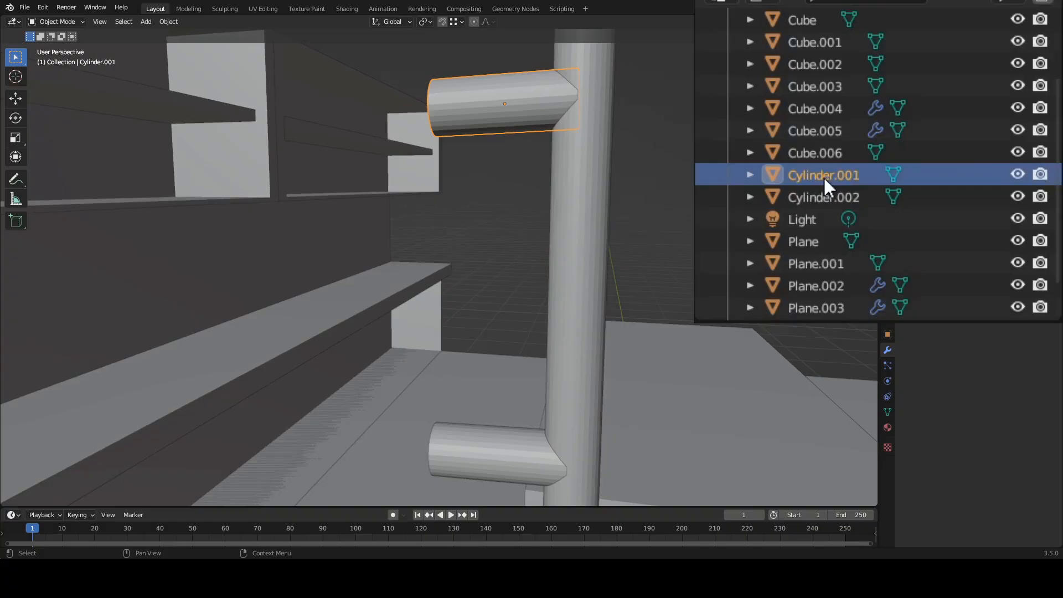
double_click(823, 176)
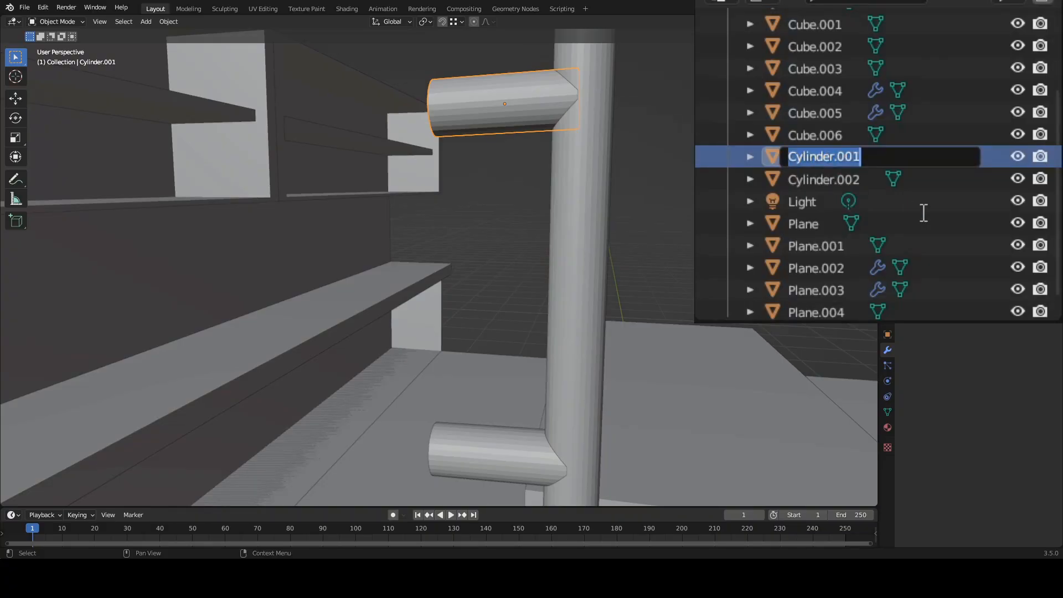
type("Handle")
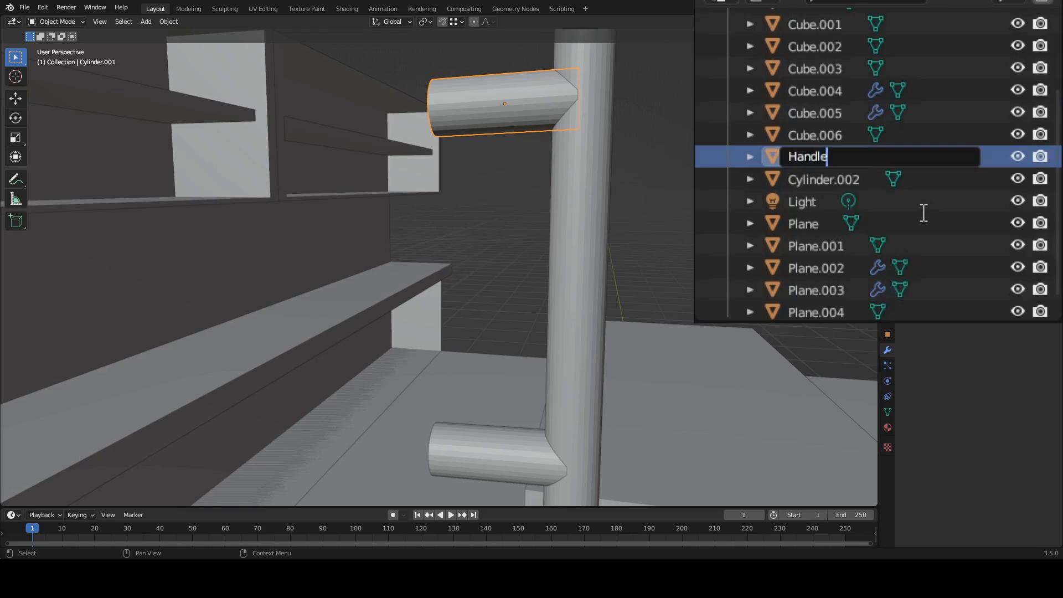
type("Mount.0")
type("1")
key("Left")
type("0")
key("Return")
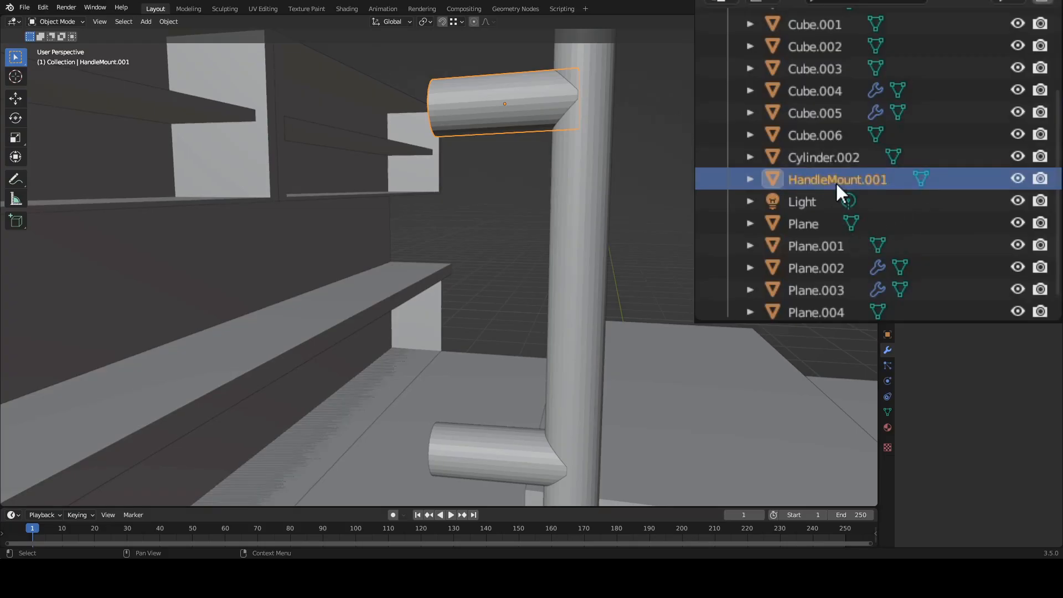
Step: Rename the lower short cylinder, Cylinder.002, as HandleMount.002
left_click(809, 157)
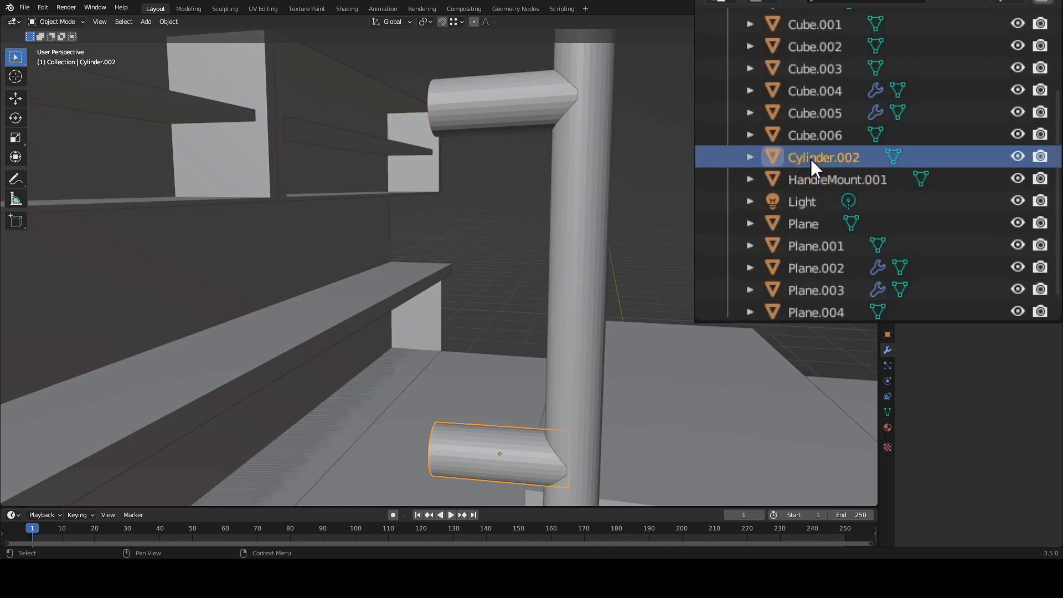
double_click(809, 157)
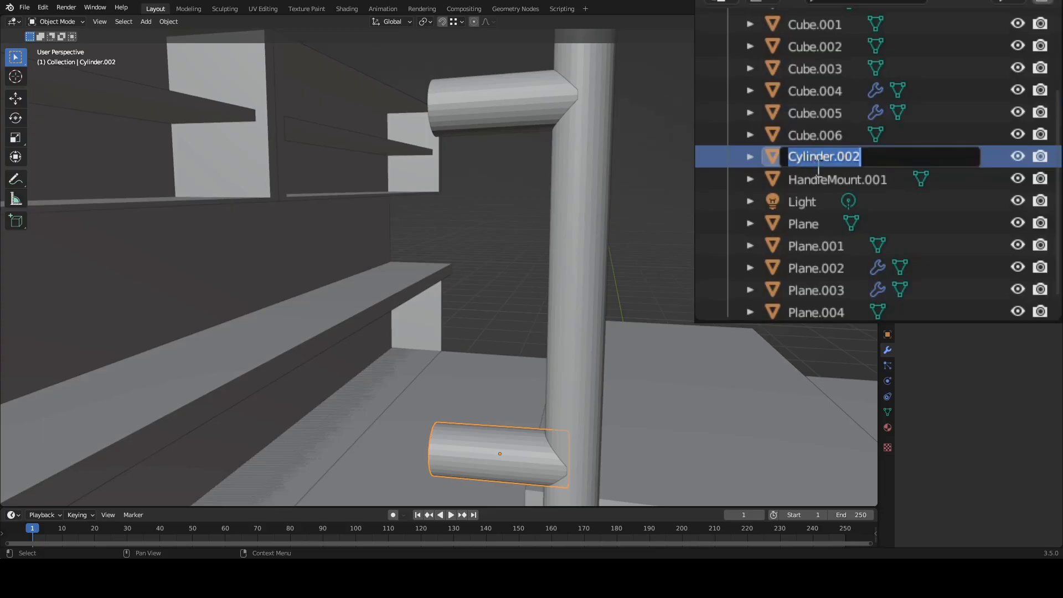
type("Handle")
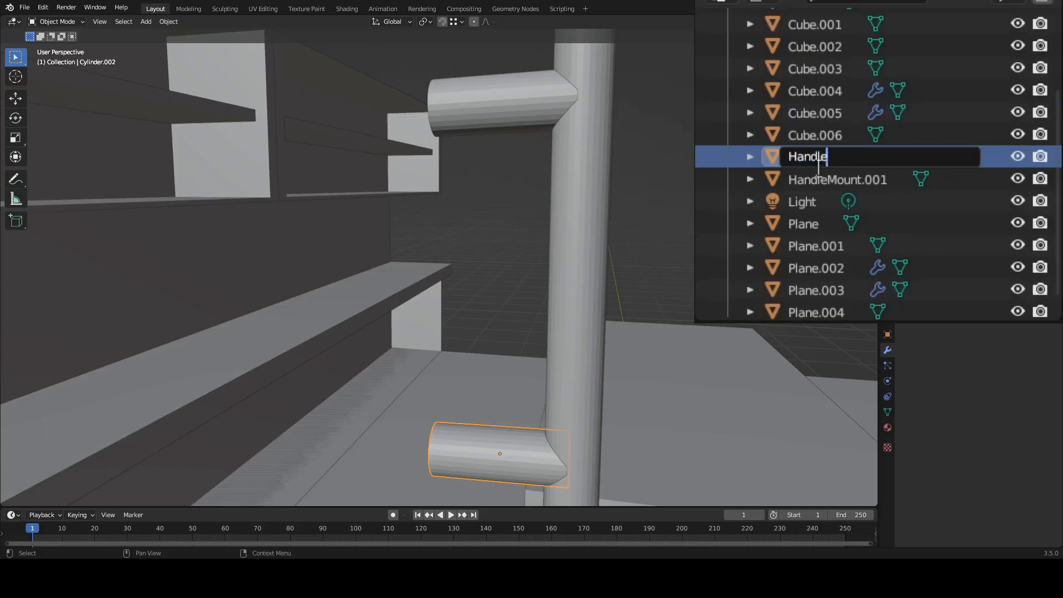
type("Mount.002")
key("Return")
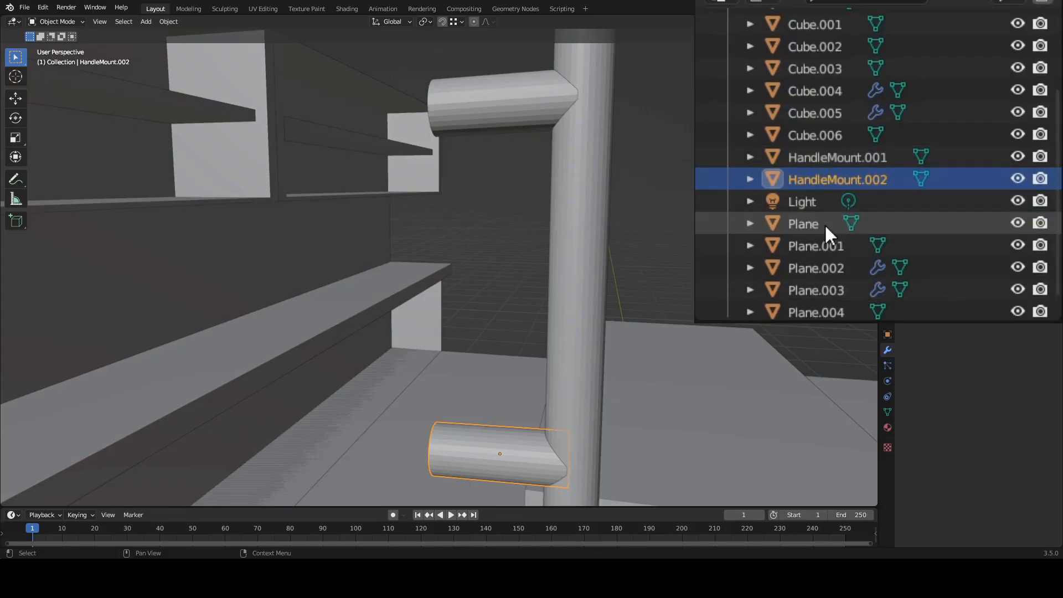
Step: Parent HandleMount.001 and HandleMount.002 together to CabHandle
left_click(825, 157, "ctrl")
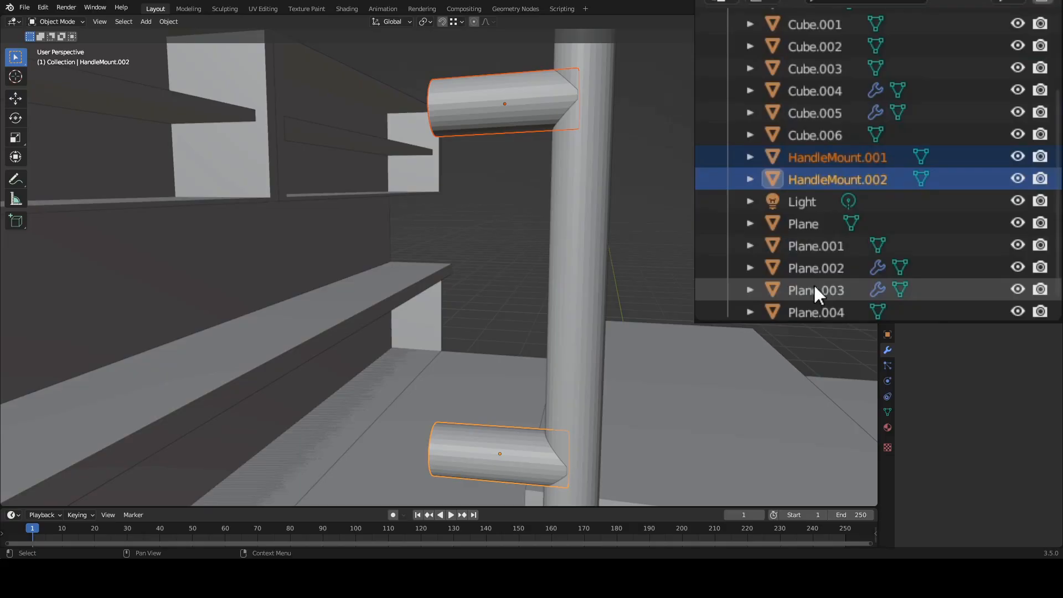
scroll(812, 265, "down", 1)
scroll(811, 254, "up", 5)
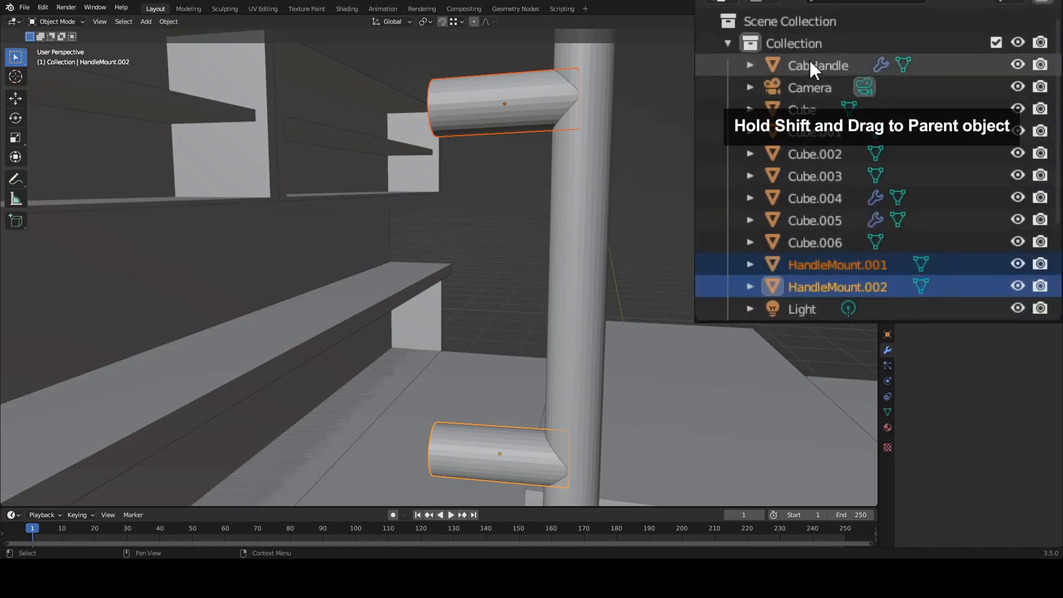
left_click_drag(837, 268, 764, 94)
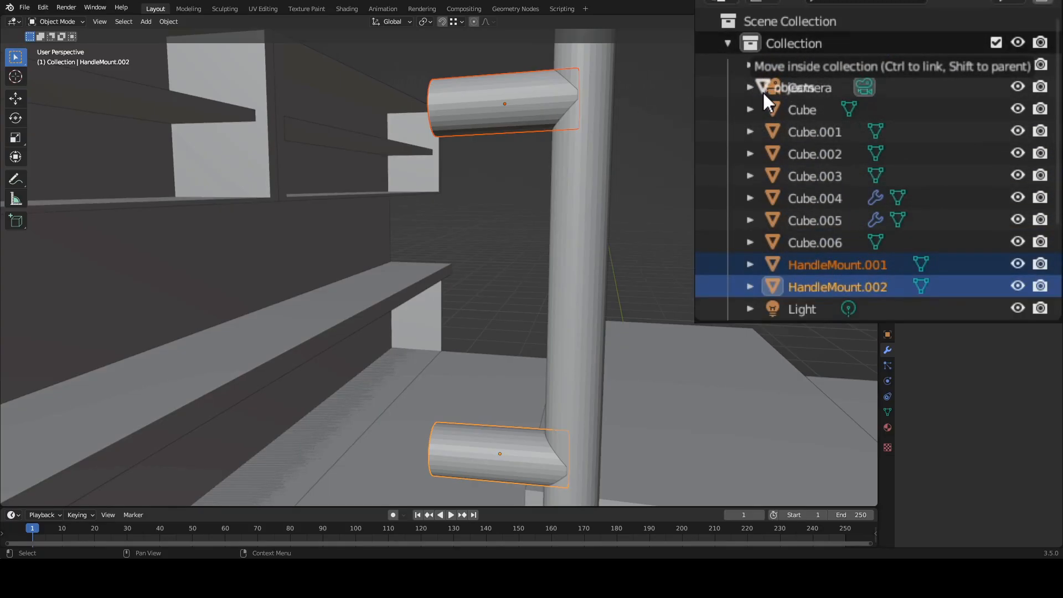
left_click_drag(764, 96, 766, 97)
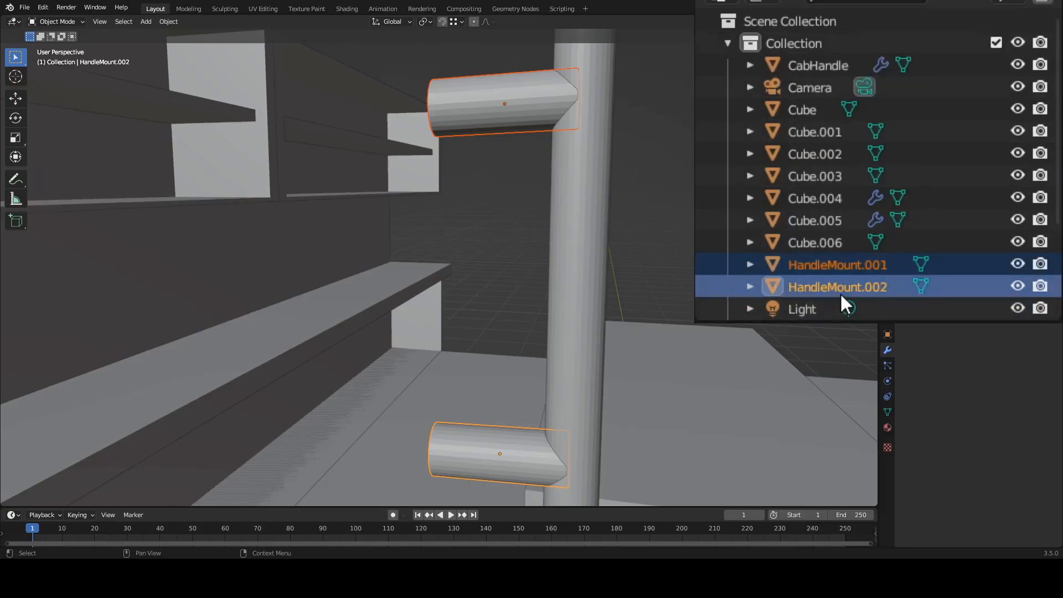
left_click_drag(828, 258, 802, 71)
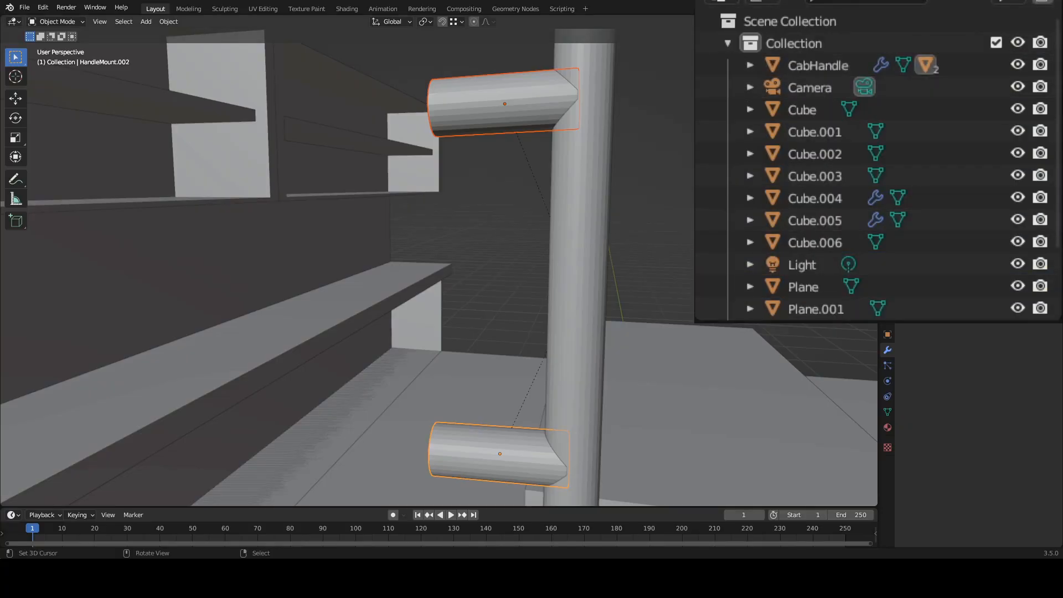
Step: Try moving CabHandle freely to check whether its two parented mounts follow
left_click(577, 195)
key("g")
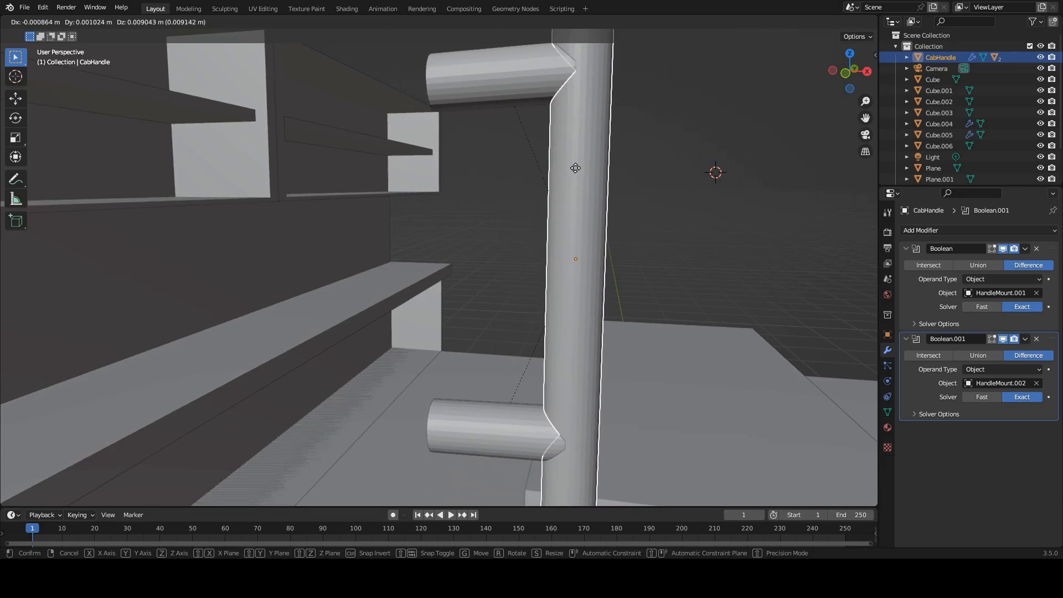
right_click(575, 168)
Step: Try duplicating only CabHandle, without its mounts, about 0.24 m along the Y axis
scroll(659, 226, "down", 10)
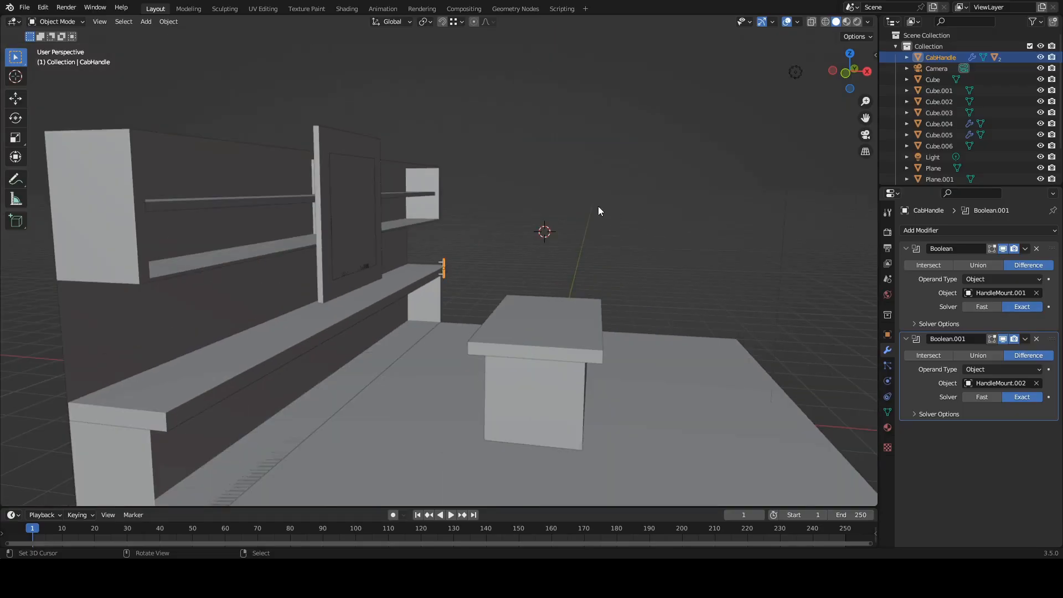
scroll(449, 238, "up", 3)
middle_click_drag(448, 238, 321, 247)
middle_click_drag(253, 273, 354, 274, "shift")
scroll(303, 284, "up", 3)
scroll(309, 277, "up", 4)
scroll(318, 268, "down", 2)
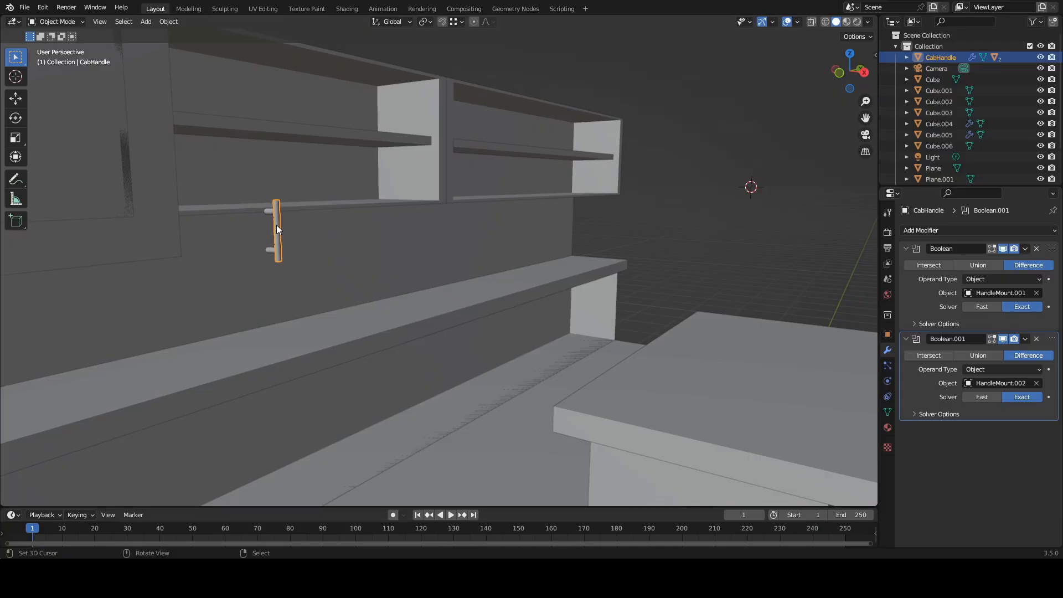
key("shift+d")
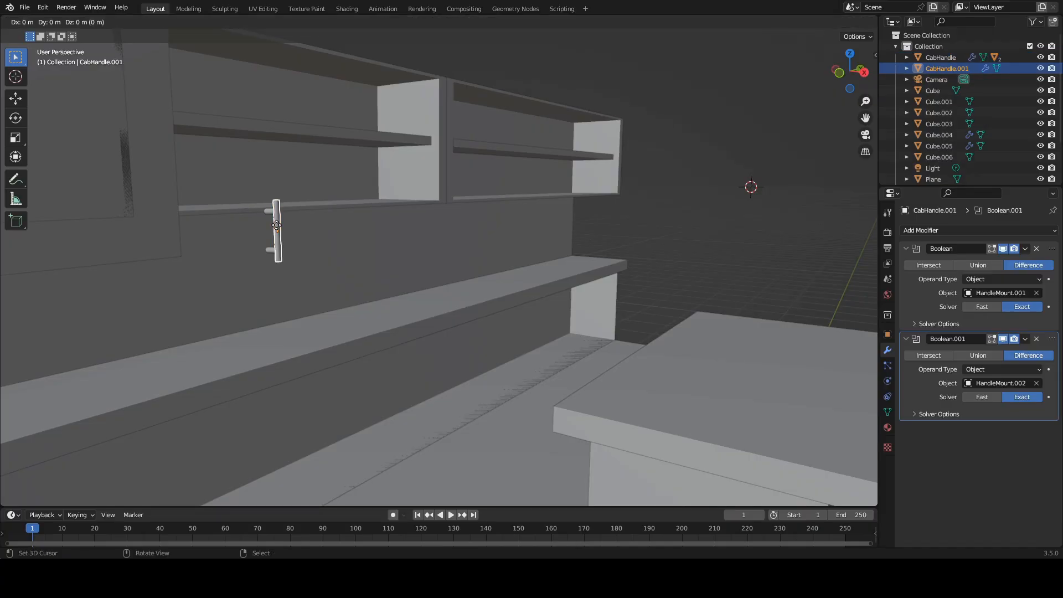
key("x")
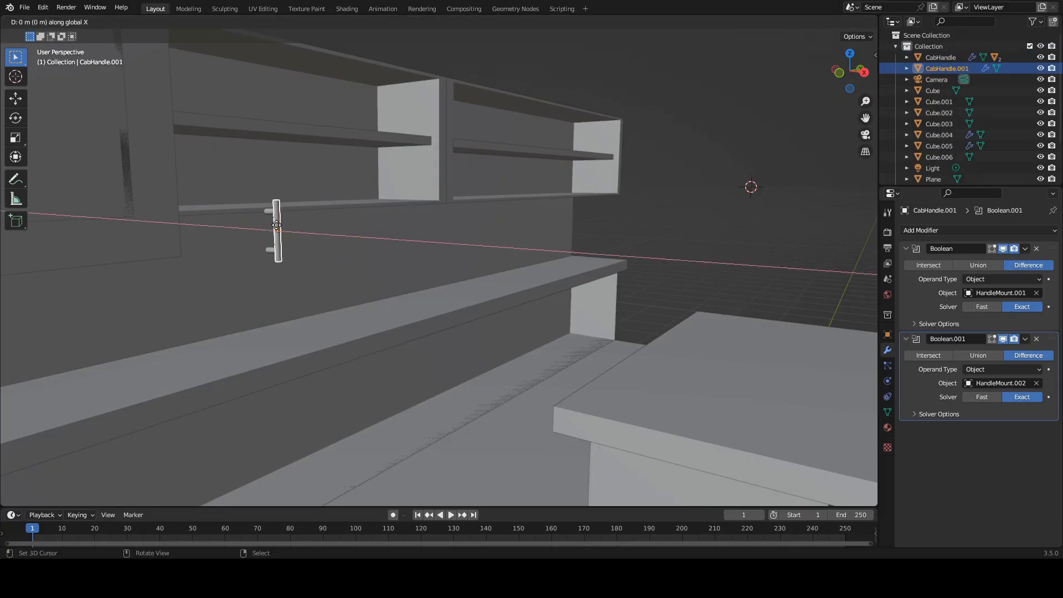
key("y")
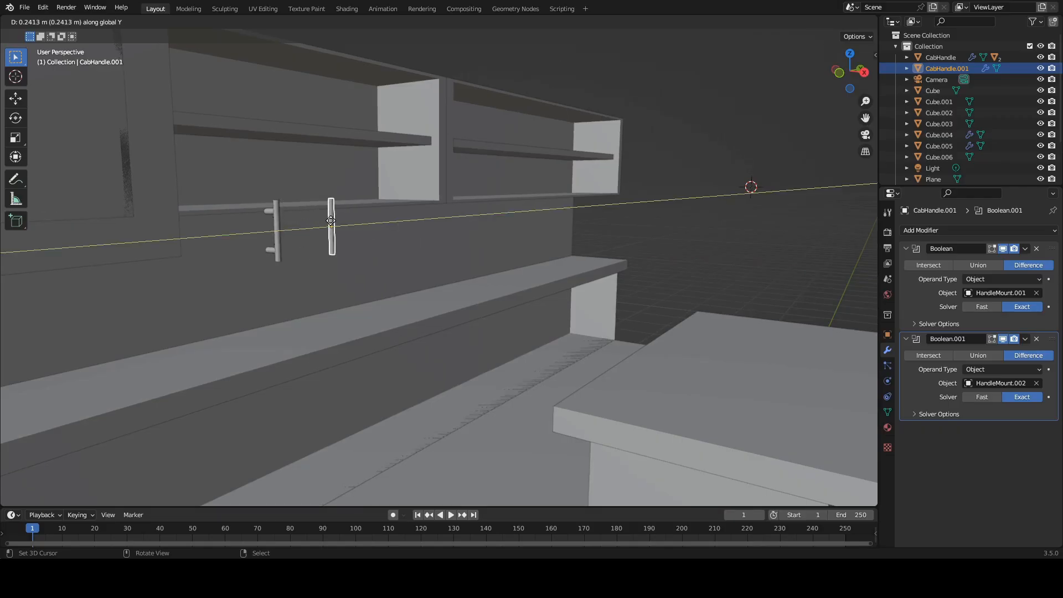
left_click(331, 221)
middle_click_drag(347, 237, 363, 251)
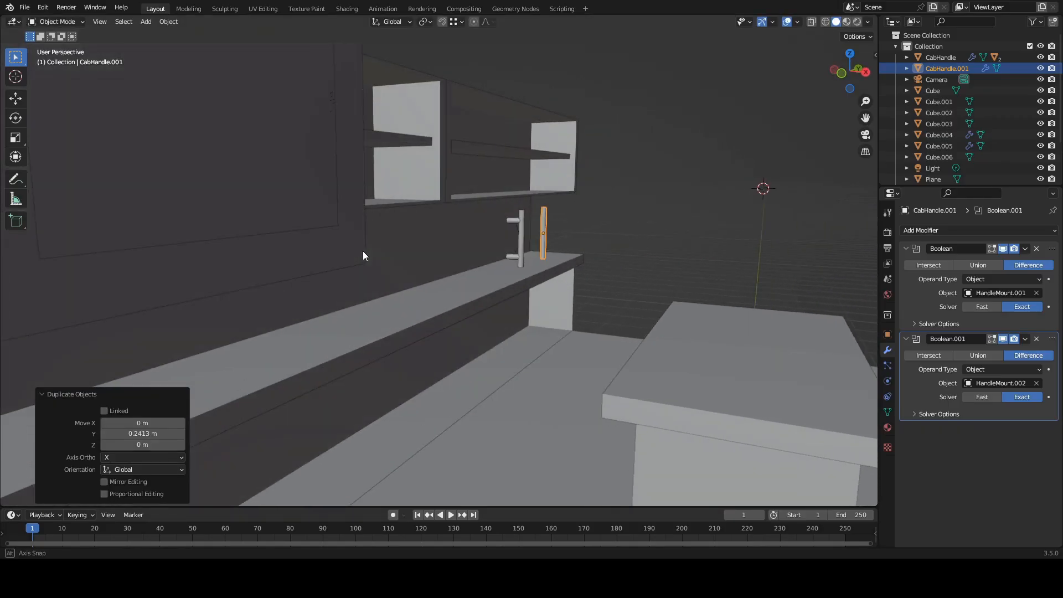
key("ctrl+z")
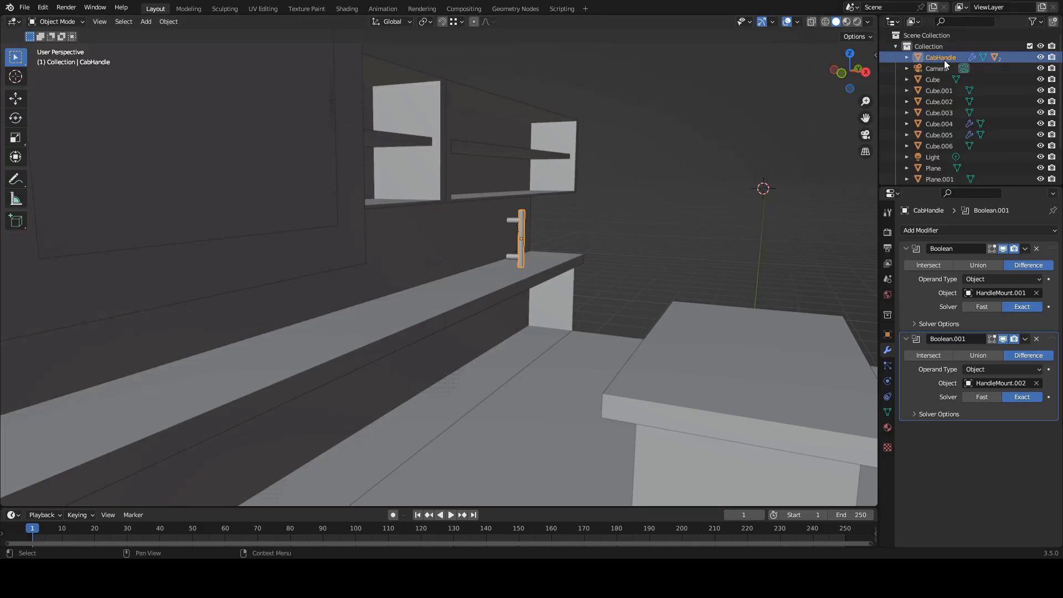
Step: Duplicate CabHandle together with HandleMount.001 and HandleMount.002 about 0.39 m along the Y axis
left_click(906, 58)
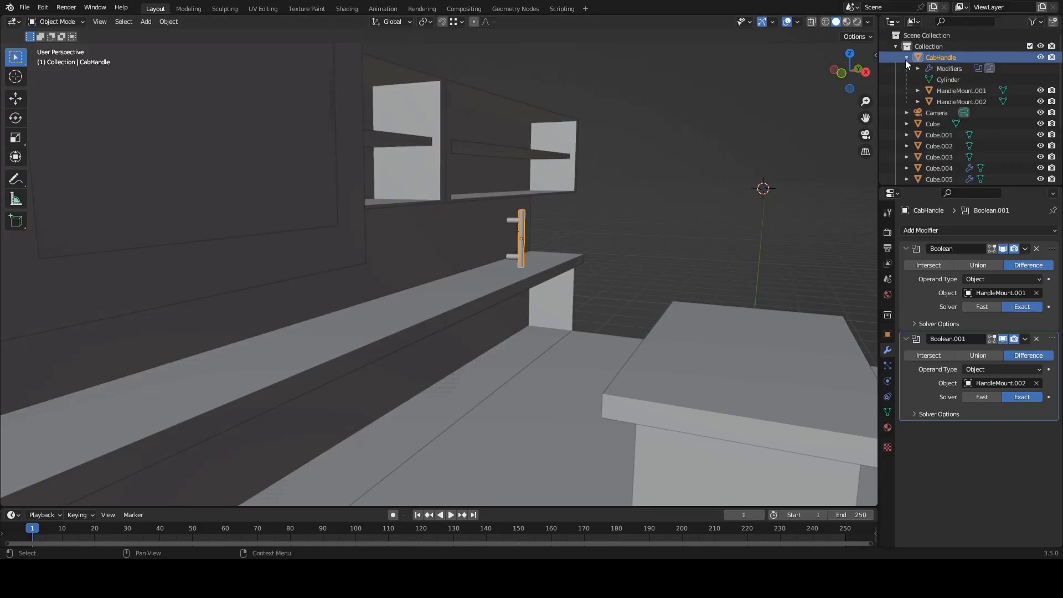
left_click(958, 101, "shift")
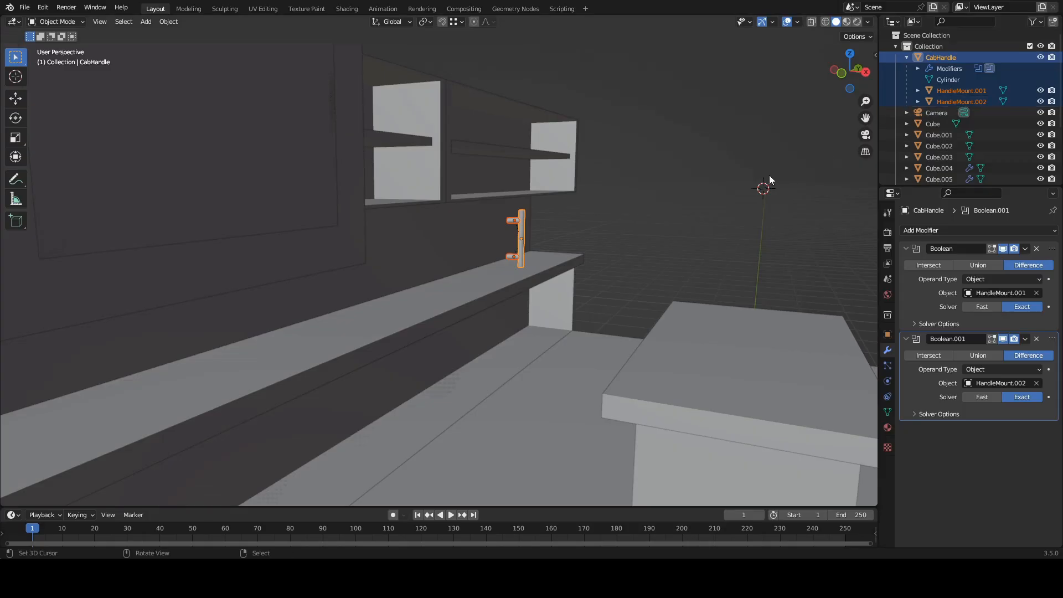
key("shift+d")
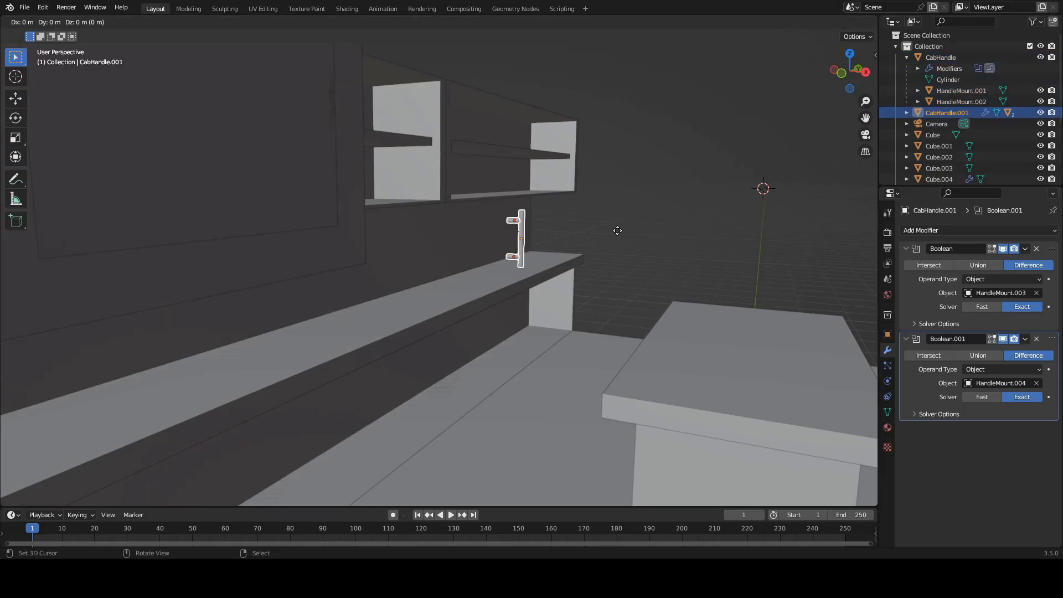
key("x")
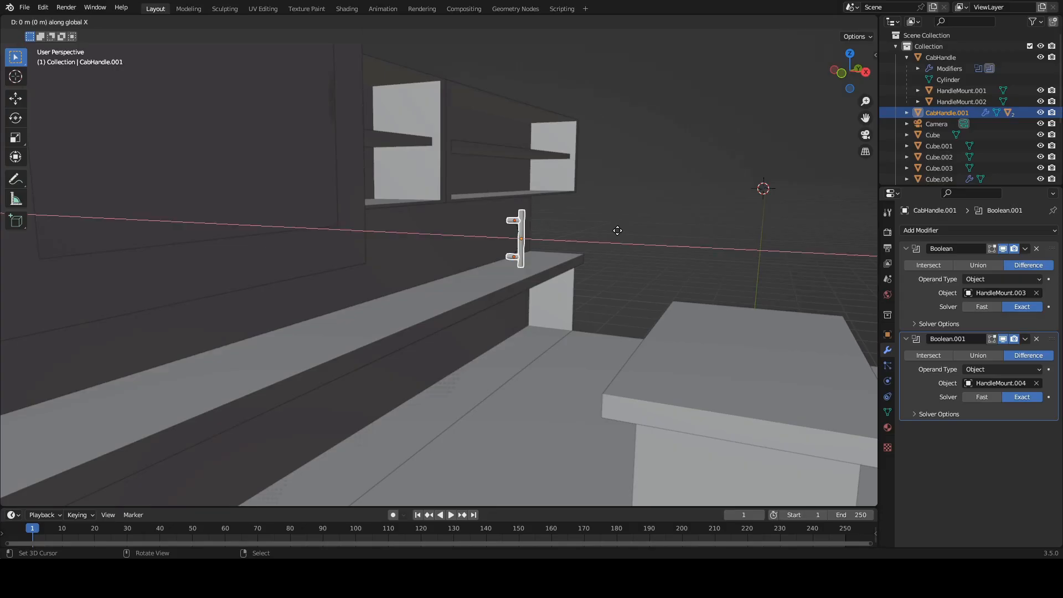
key("y")
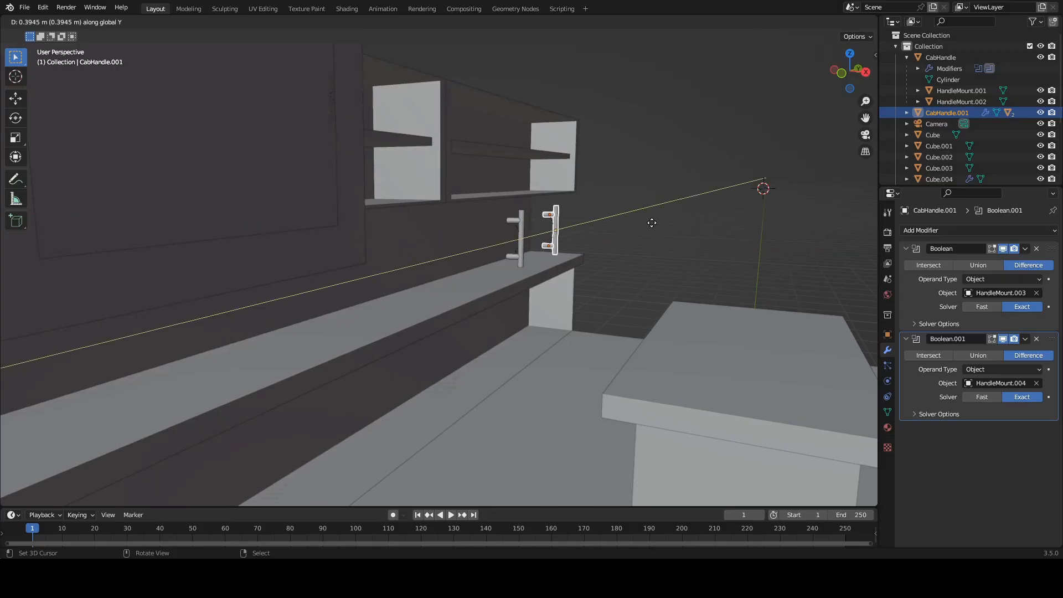
left_click(652, 223)
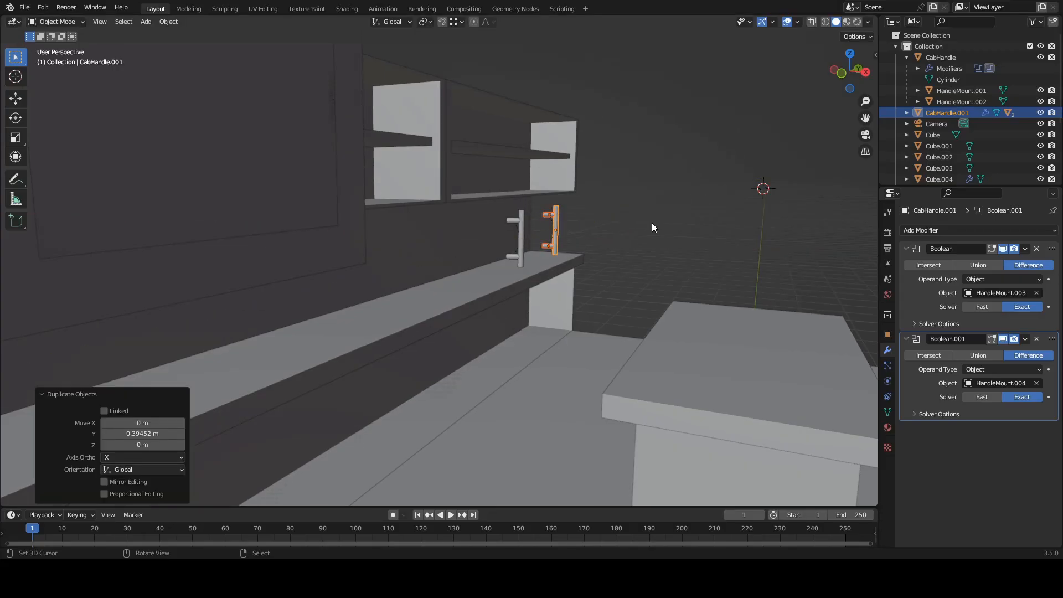
Step: Make two more handle copies along the Y axis, one about 0.53 m away and the last about 0.47 m beyond it
key("shift+d")
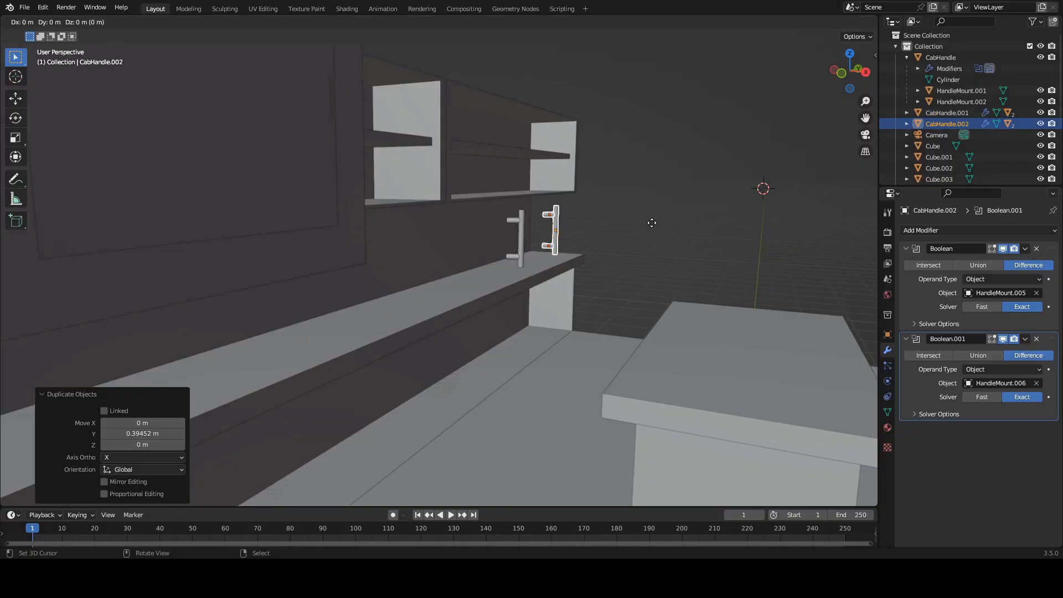
key("y")
left_click(685, 215)
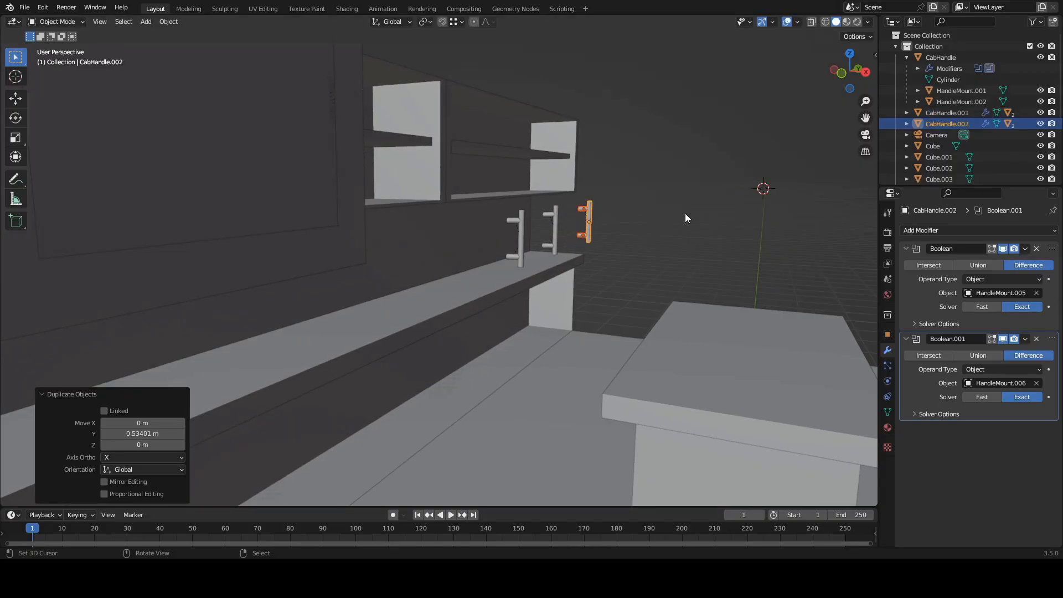
key("shift+d")
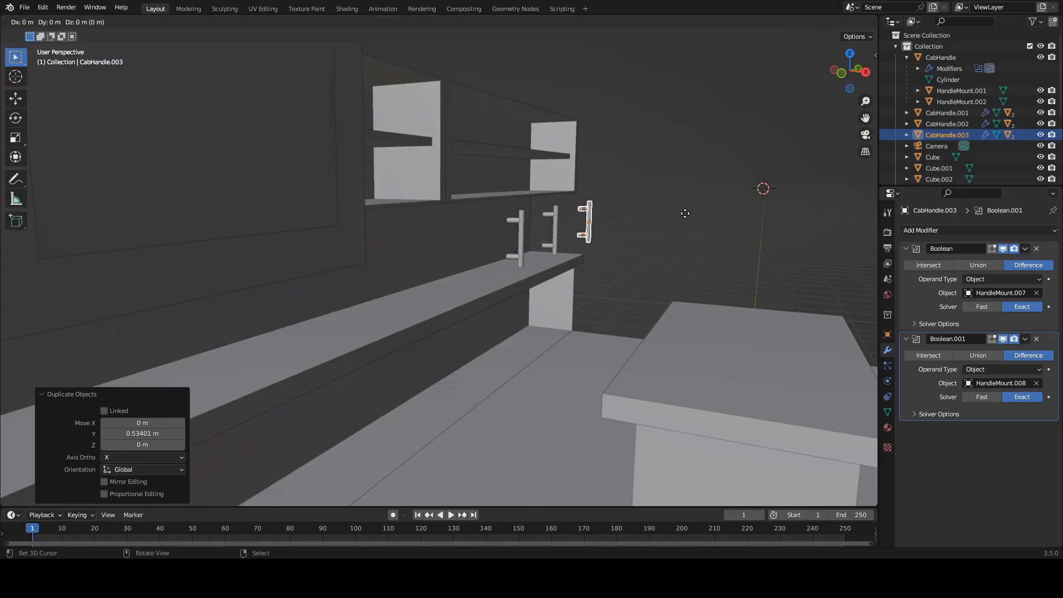
key("y")
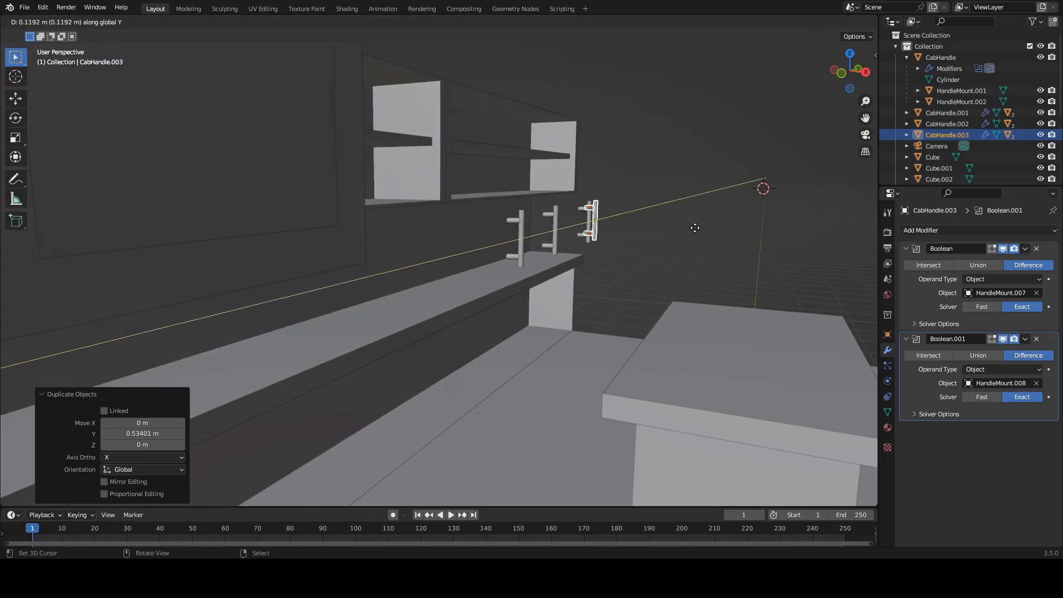
left_click(711, 227)
Step: Place the 3D cursor on the door frame near its lower corner closest to the open shelves and snap CabHandle to it
middle_click_drag(489, 263, 483, 260)
middle_click_drag(318, 228, 367, 270, "shift")
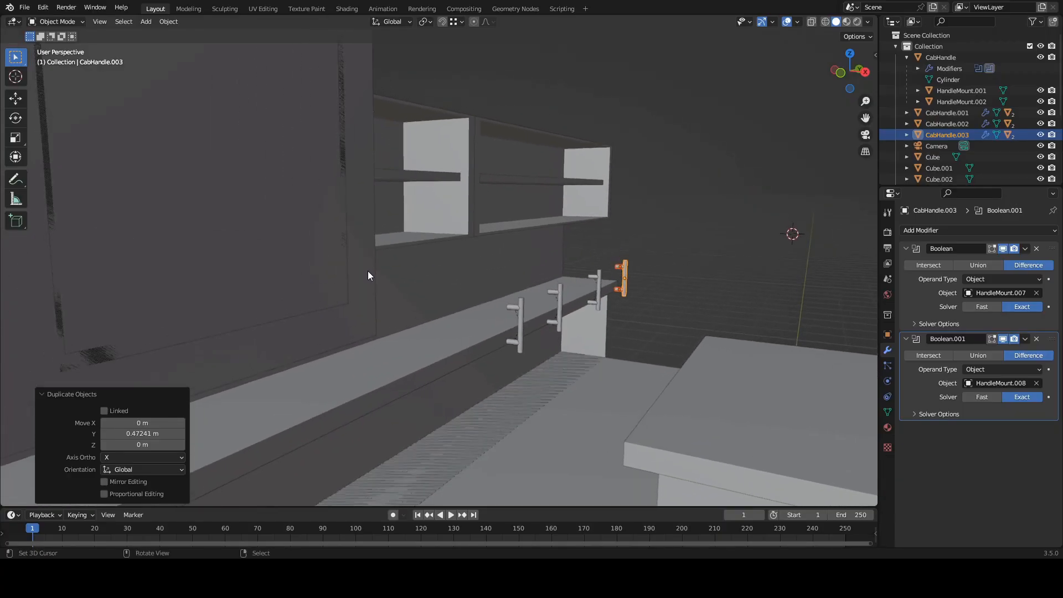
left_click(356, 264)
scroll(354, 260, "up", 1)
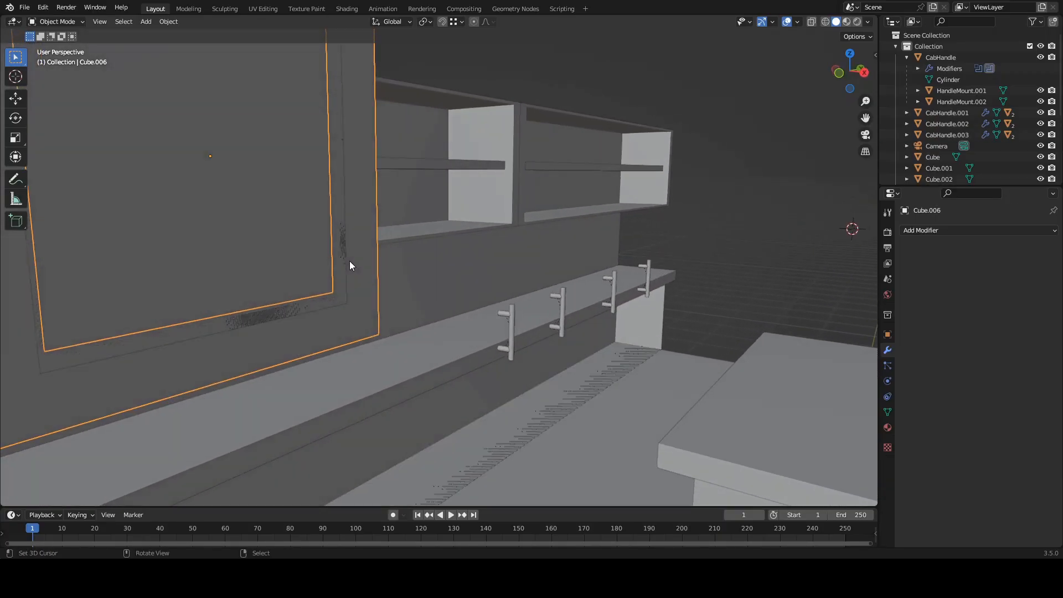
middle_click_drag(363, 265, 384, 310)
left_click(334, 327)
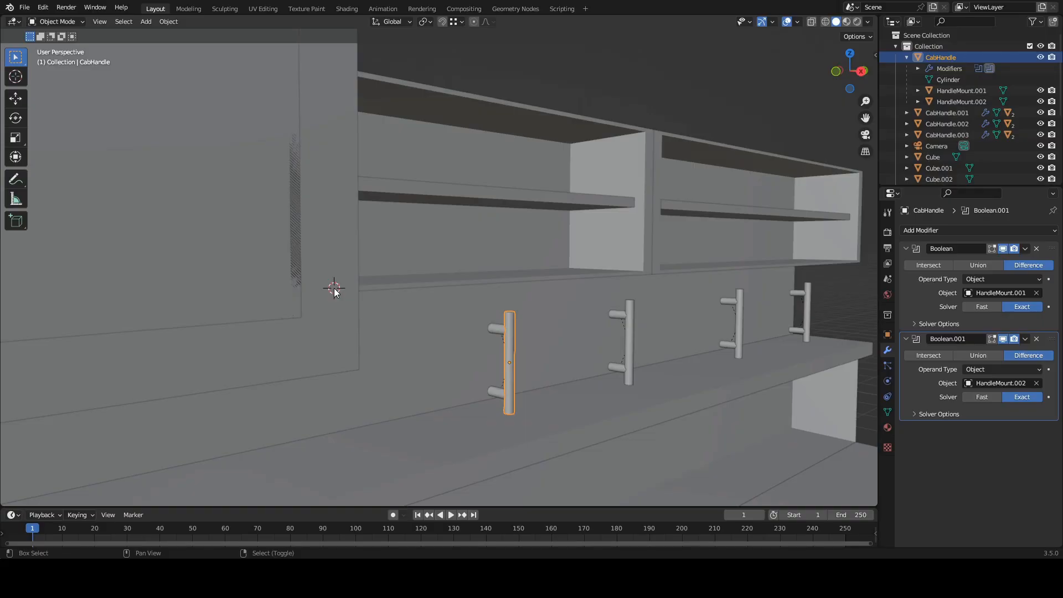
key("shift+s")
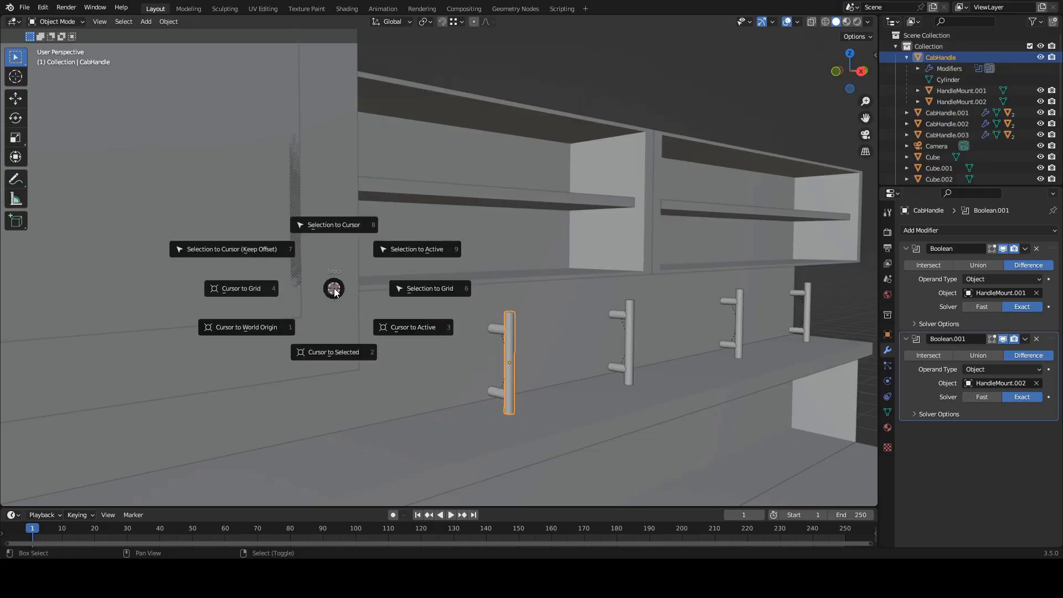
left_click(346, 226)
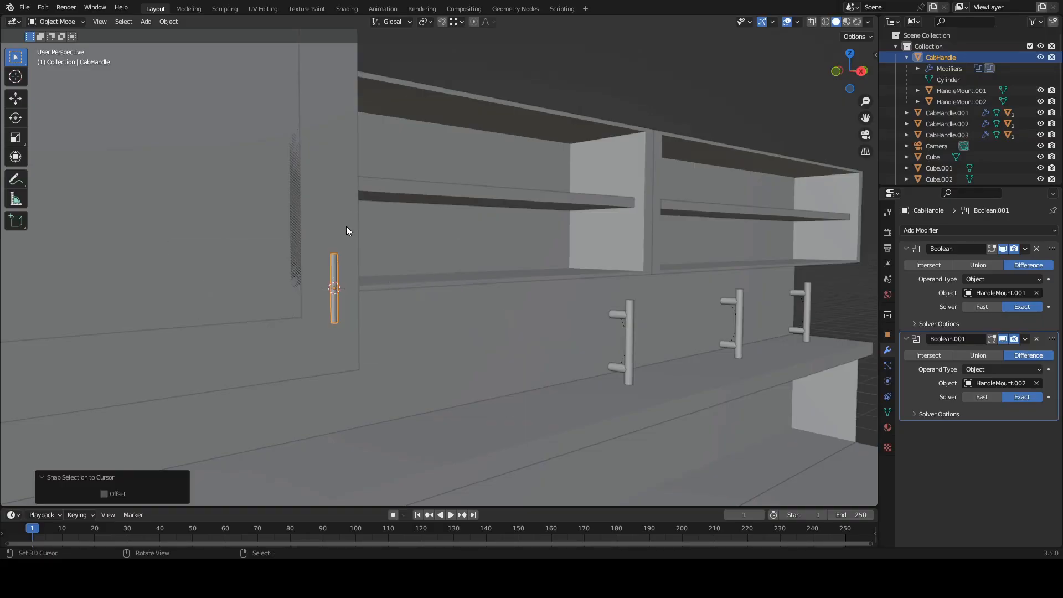
Step: Move CabHandle about 0.05 m outward along the X axis so its mounts meet the door front
middle_click_drag(346, 226, 510, 306)
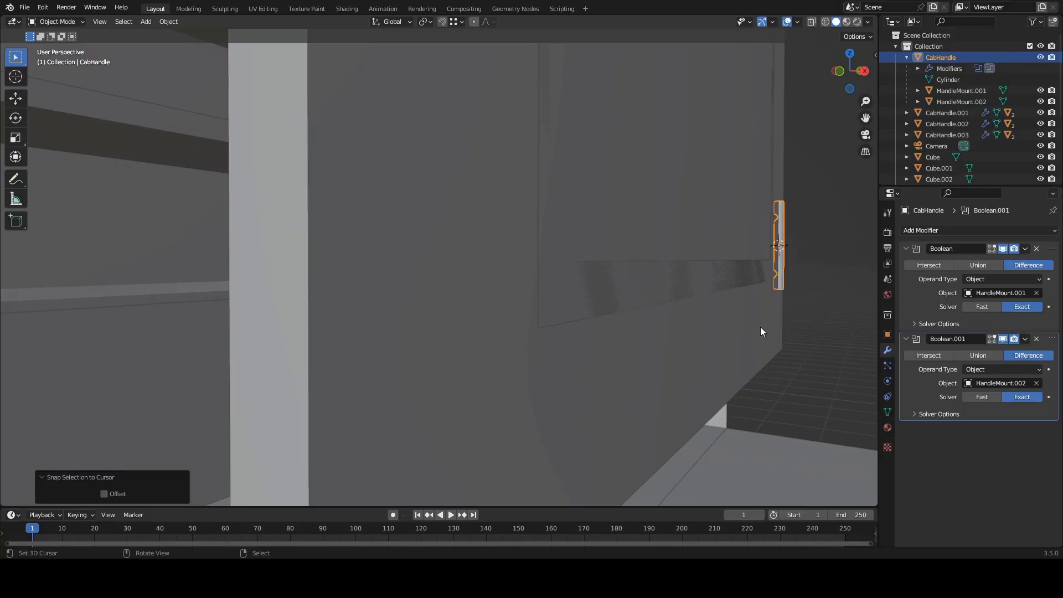
key("g")
key("y")
key("x")
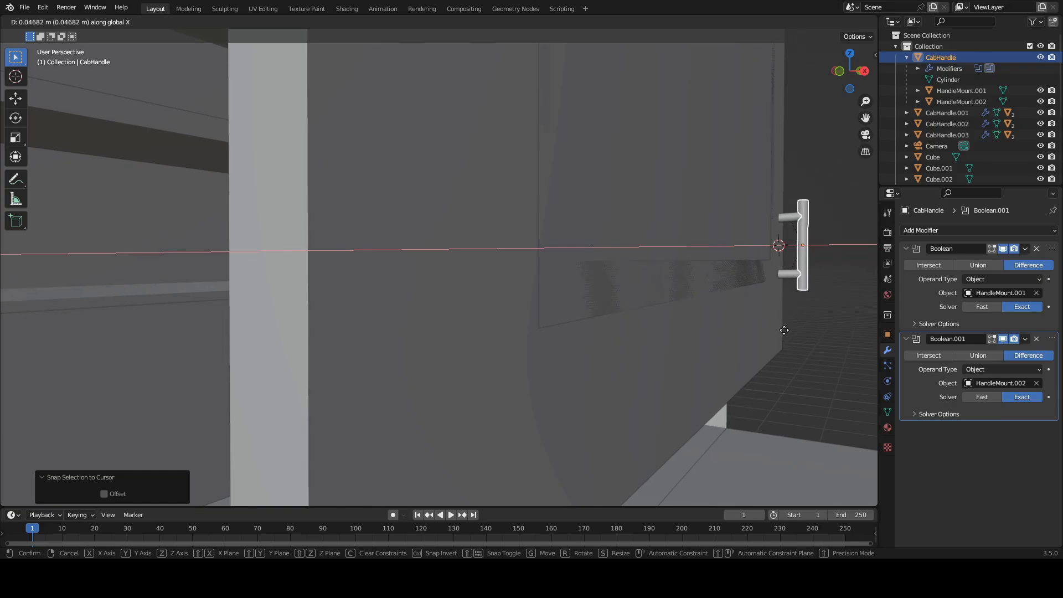
left_click(782, 331)
Step: Rename the cabinet door frame, Cube.006, as CabLeftDoor.001
middle_click_drag(754, 335, 137, 336)
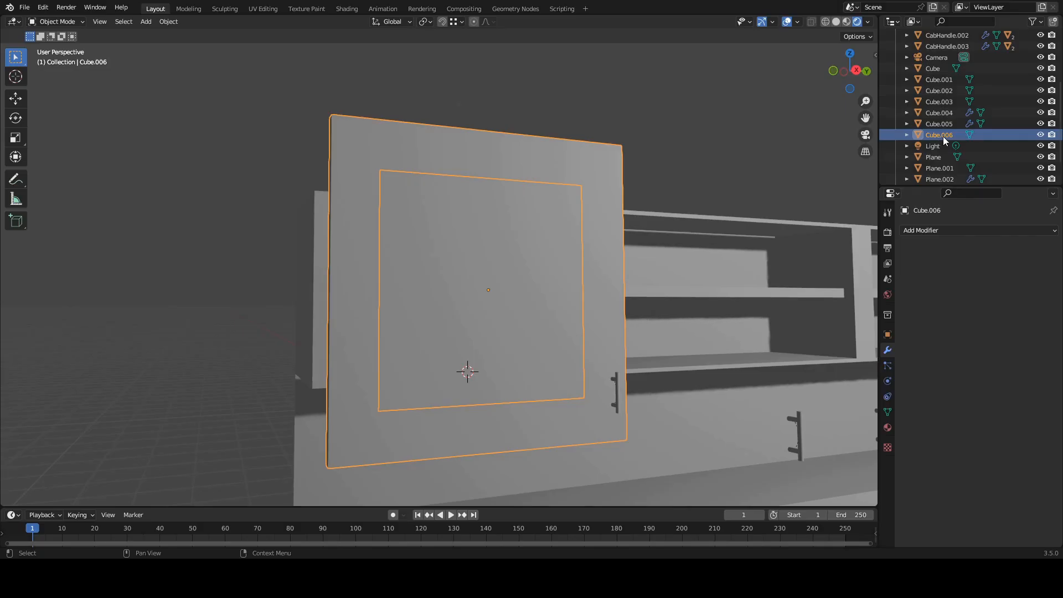
double_click(942, 136)
scroll(943, 137, "down", 2)
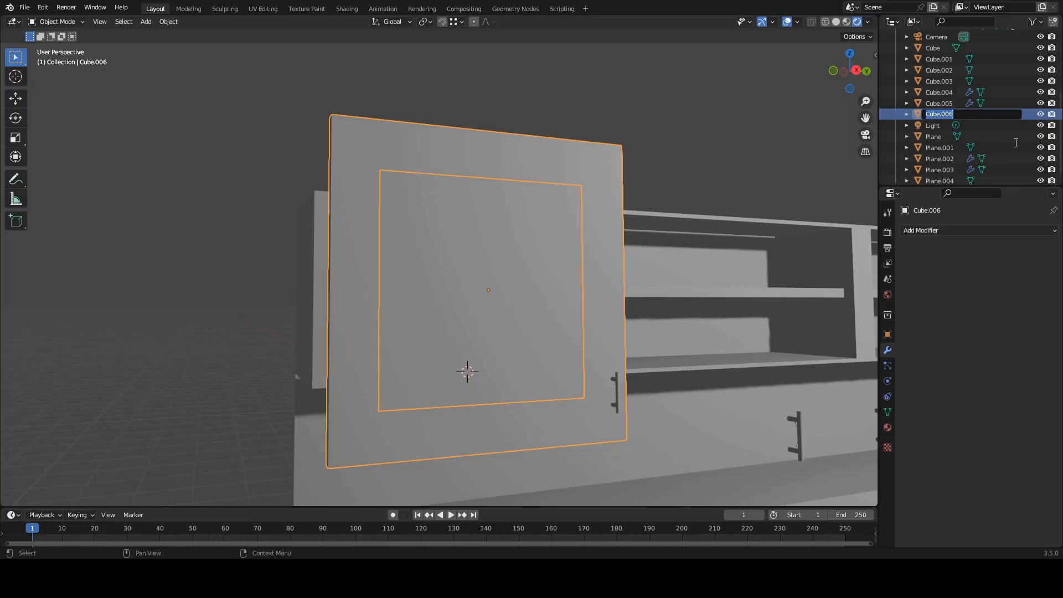
type("CabLeftDoor.001")
key("Return")
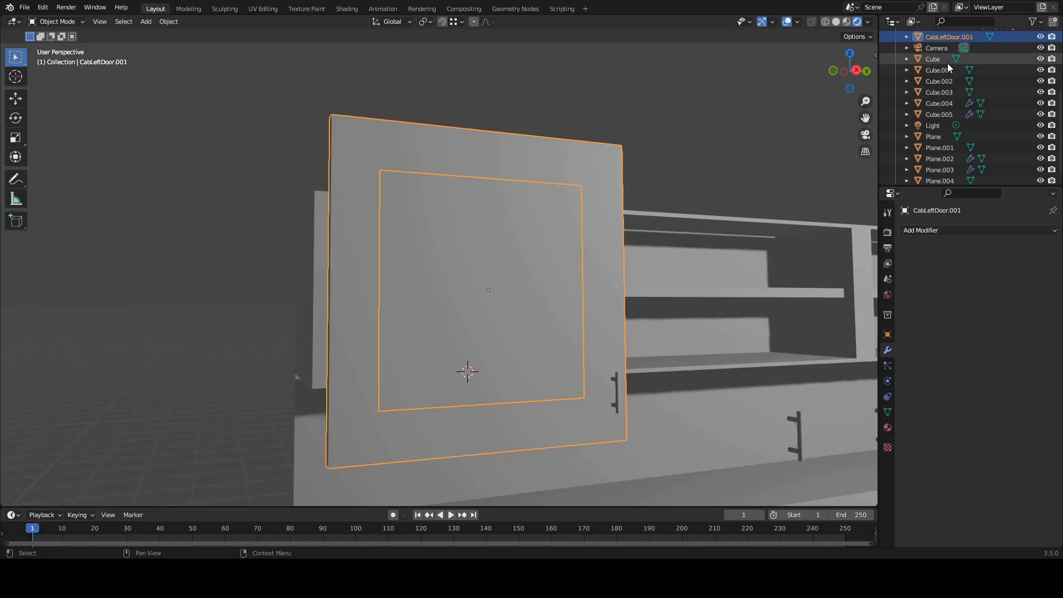
Step: Rename the pane inside the cabinet door, Plane.004, as CabGlass
left_click(473, 287)
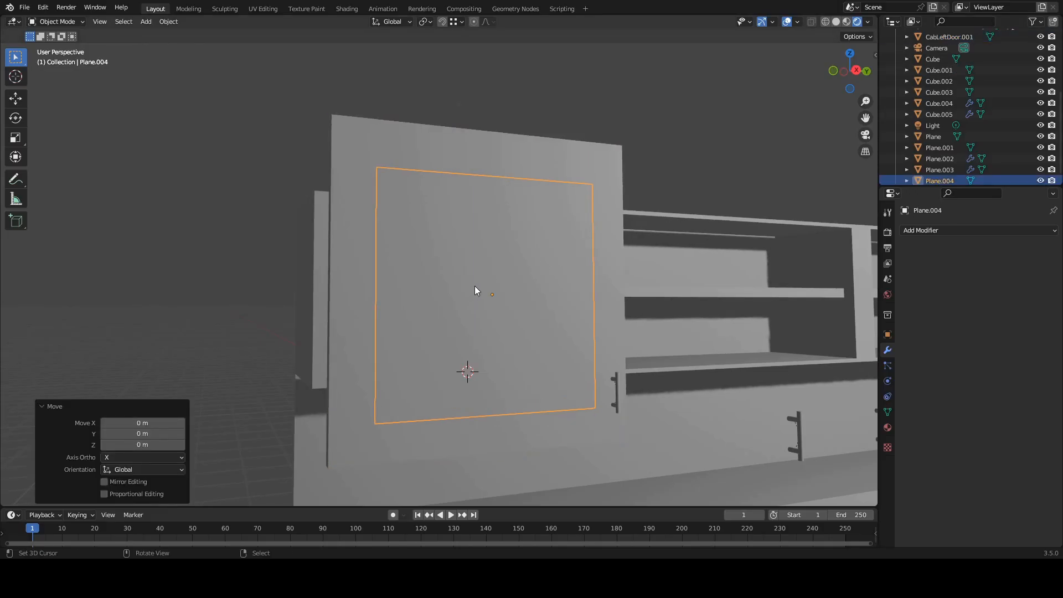
double_click(939, 181)
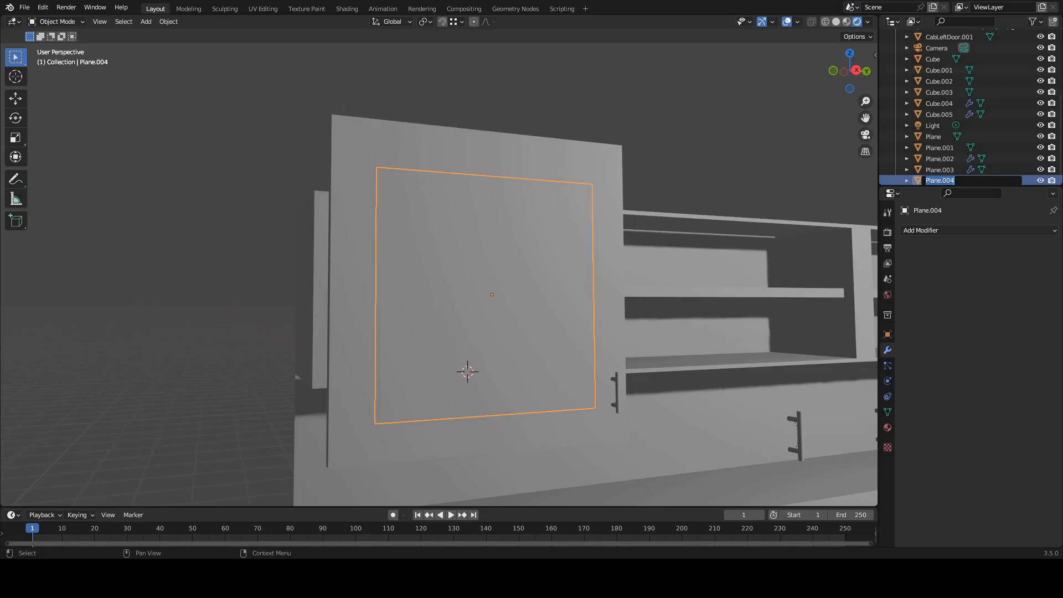
type("Cab")
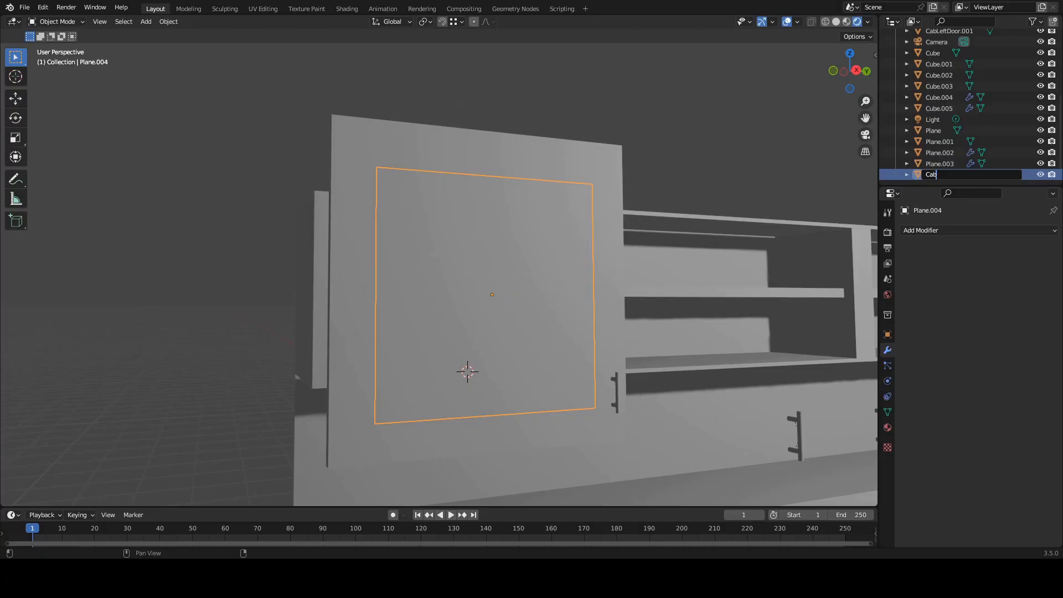
type("Glass")
key("Return")
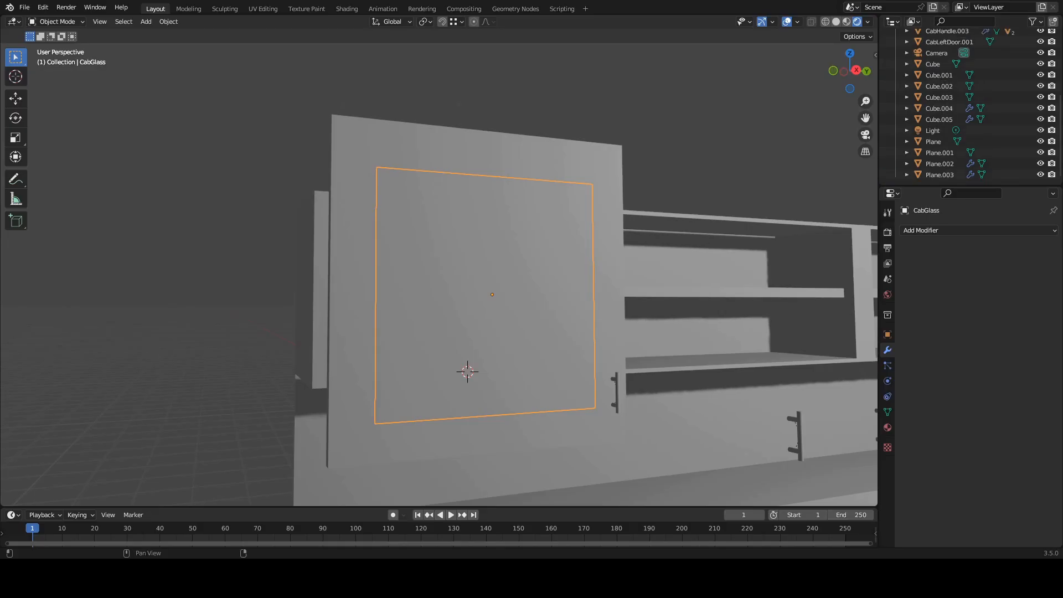
Step: Expand CabLeftDoor.001 in the object hierarchy to examine what it contains
scroll(950, 112, "up", 2)
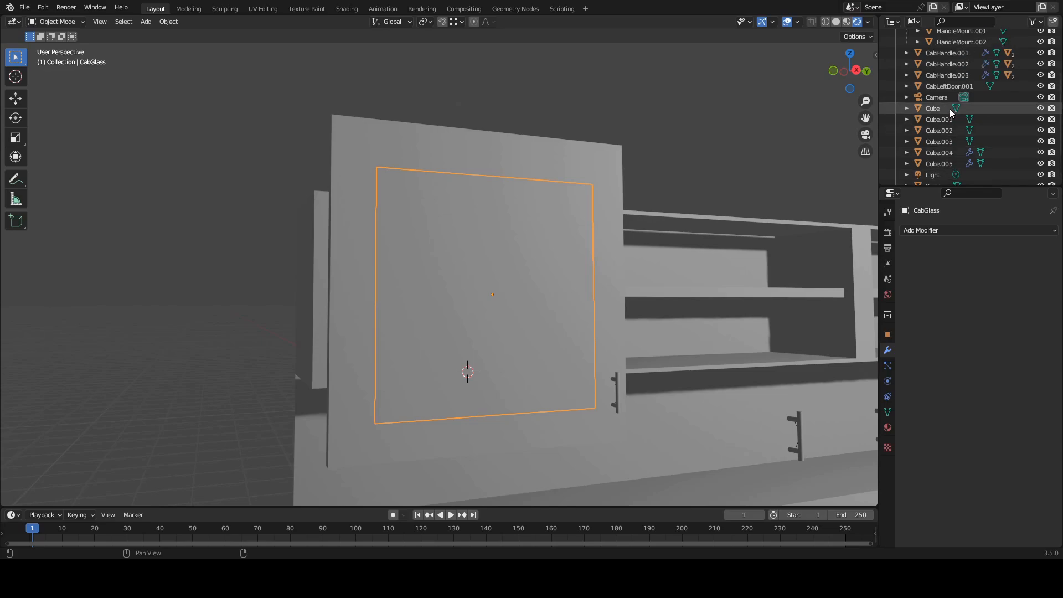
scroll(963, 122, "up", 2)
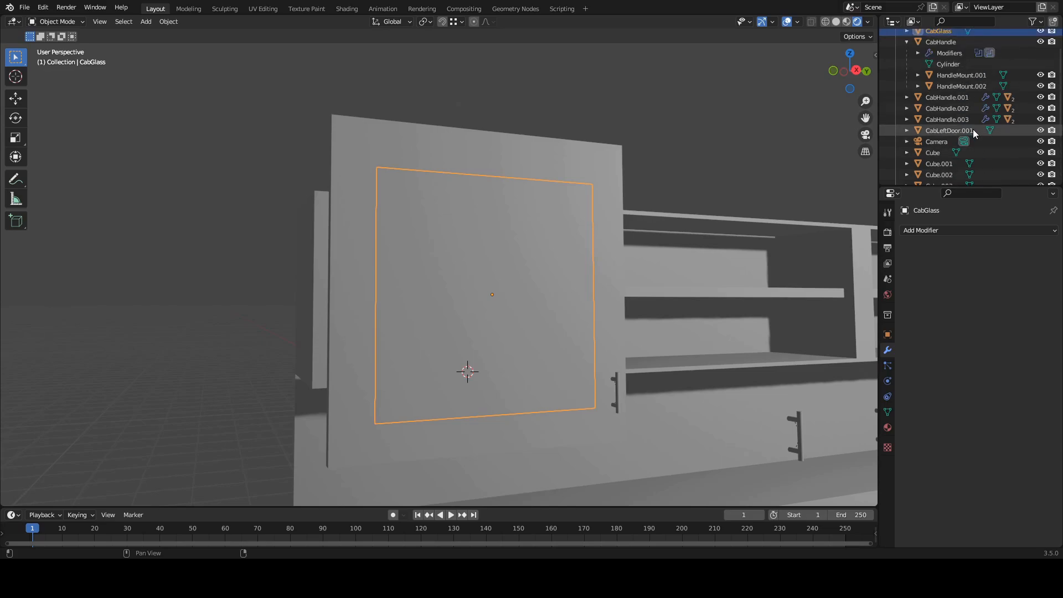
scroll(972, 133, "up", 1)
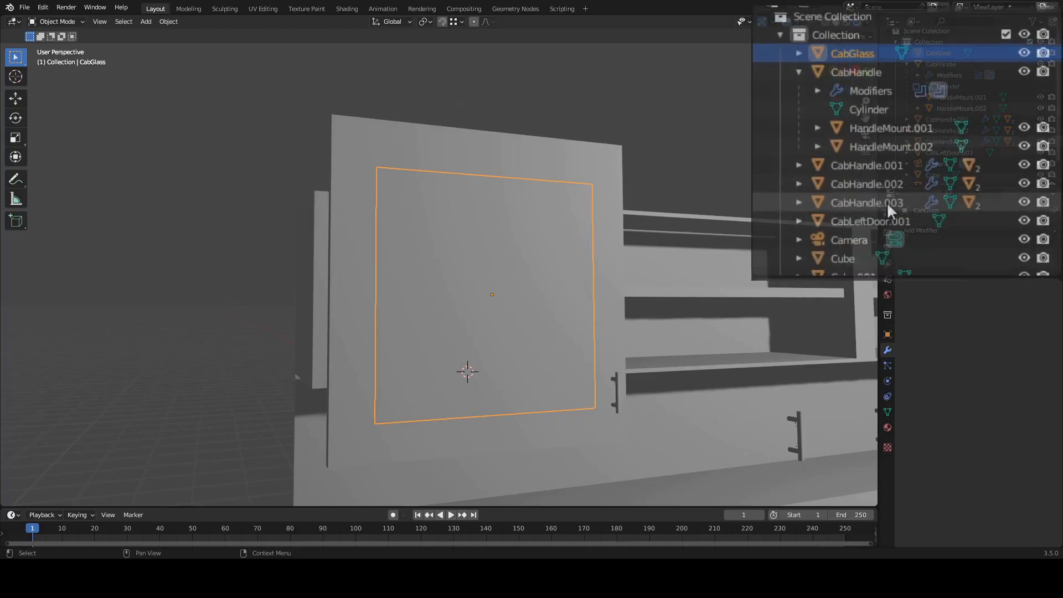
left_click(748, 253)
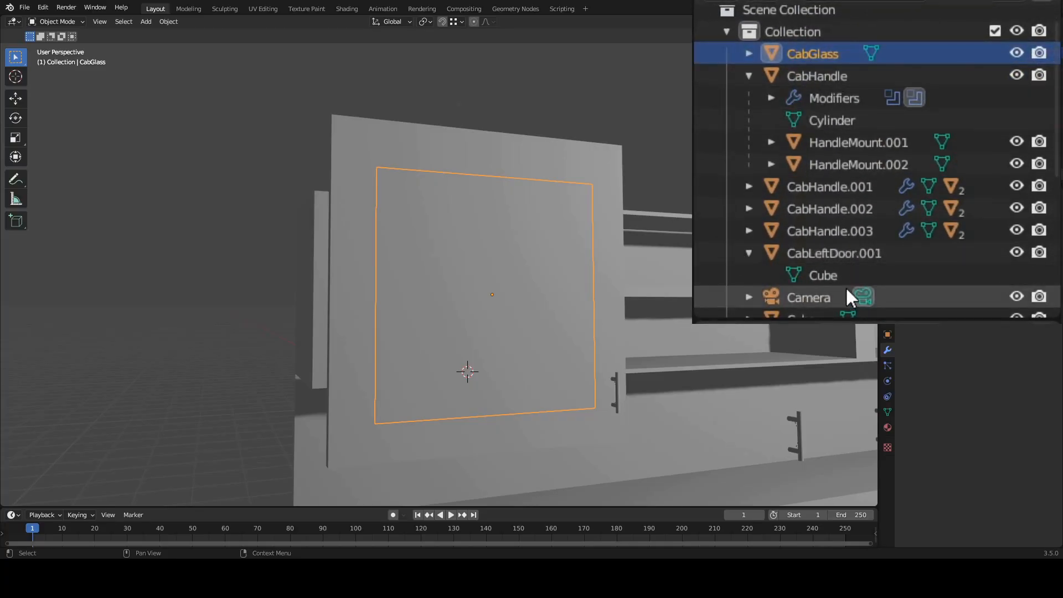
Step: Parent CabGlass and CabHandle to CabLeftDoor.001 in the object hierarchy, collapsing CabHandle's contents
left_click(839, 253)
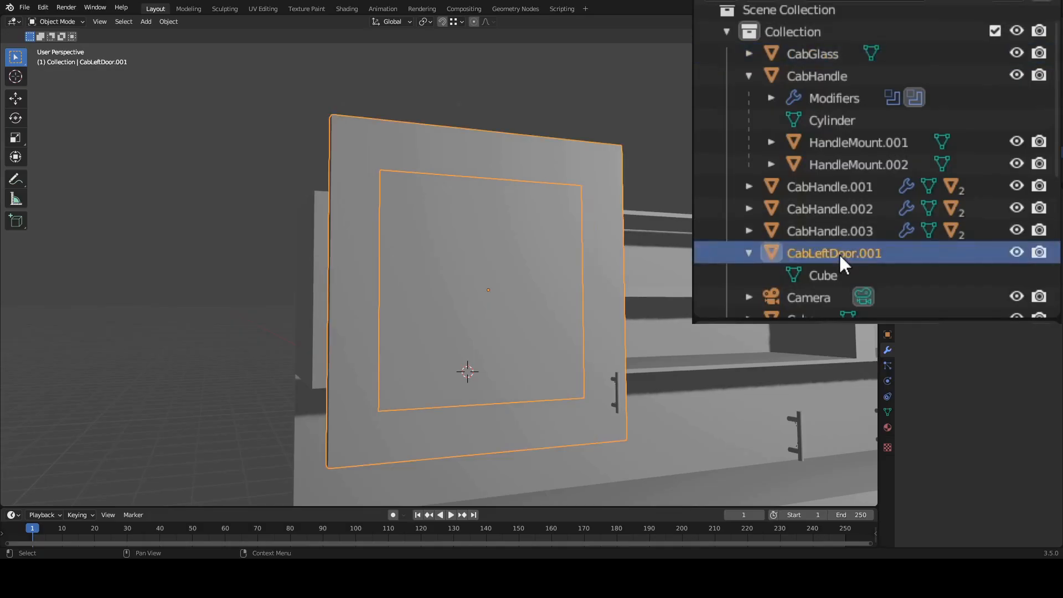
left_click(823, 53)
left_click_drag(823, 54, 834, 253)
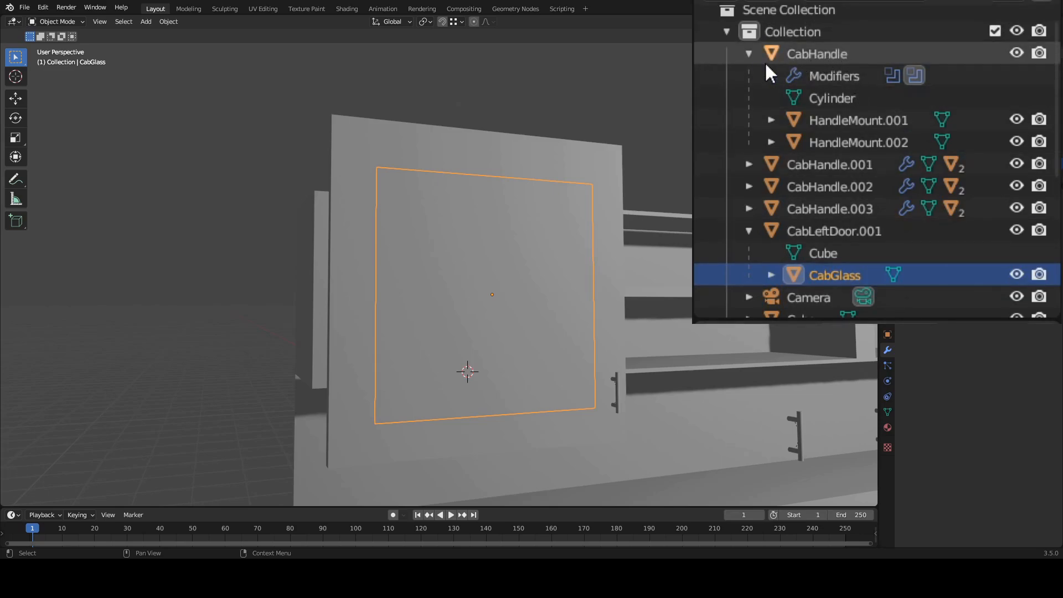
left_click(748, 54)
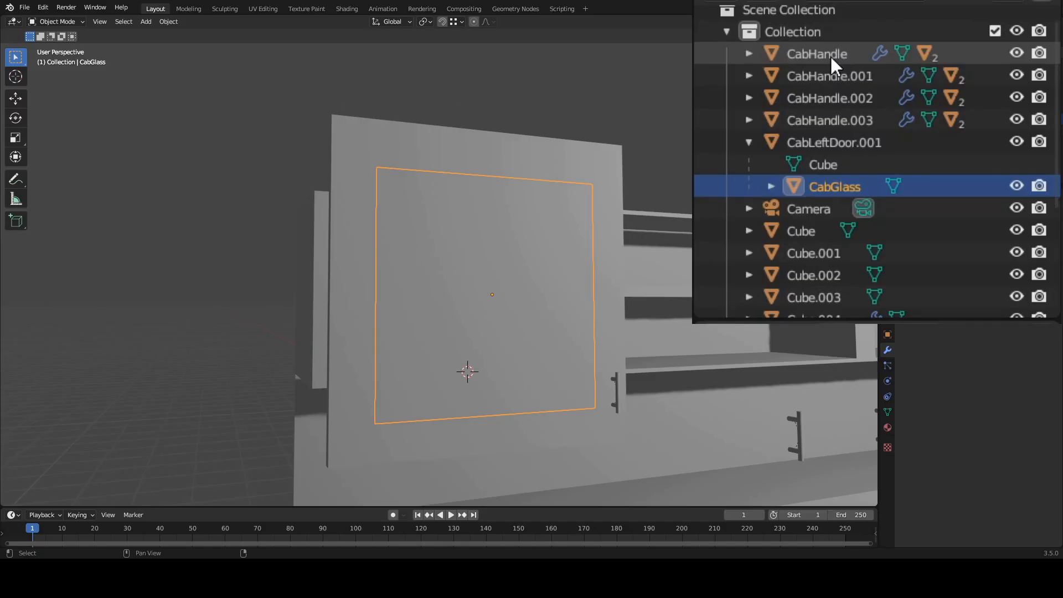
left_click_drag(830, 57, 824, 145)
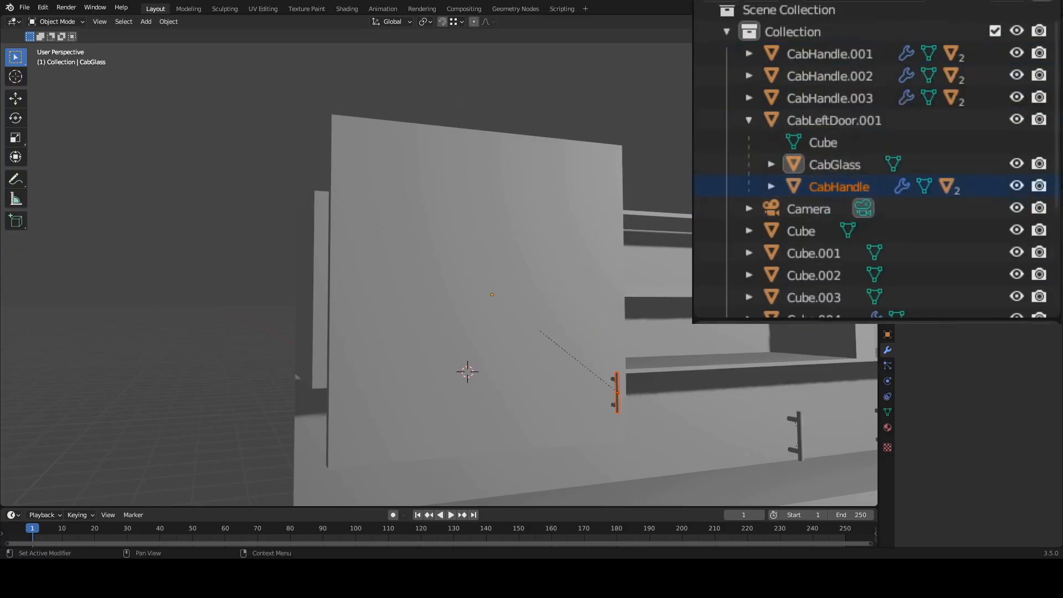
Step: Trial-move CabLeftDoor.001 freely to check that its glass and handle follow, and cancel the move
left_click(620, 184)
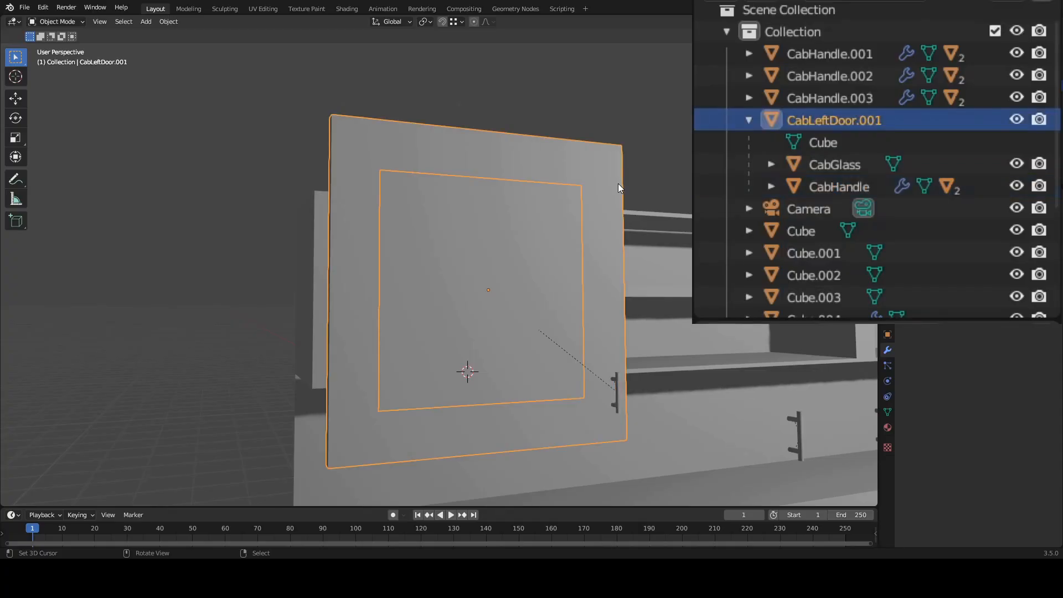
key("g")
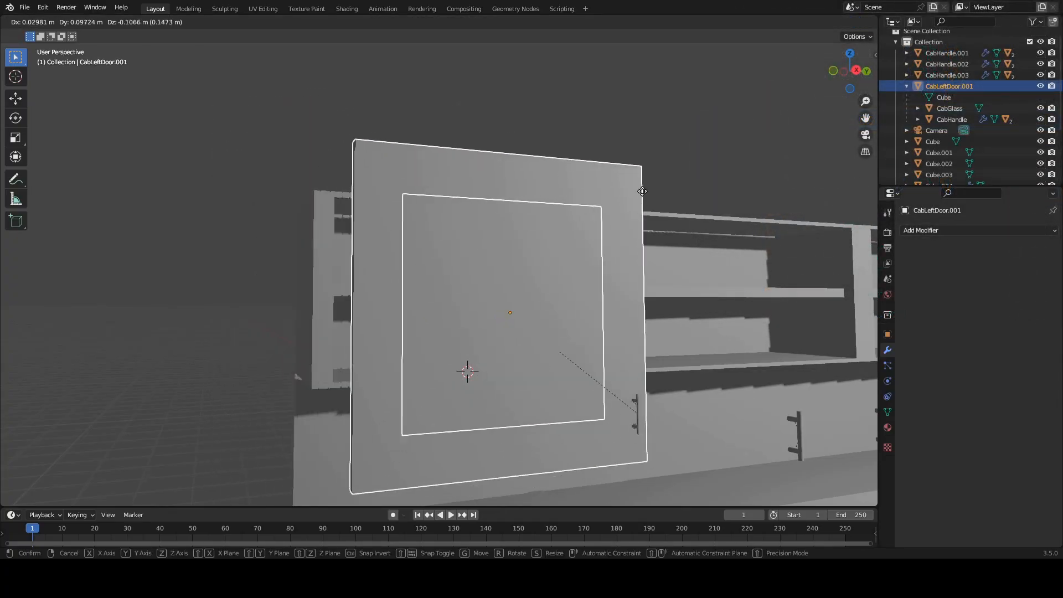
key("Escape")
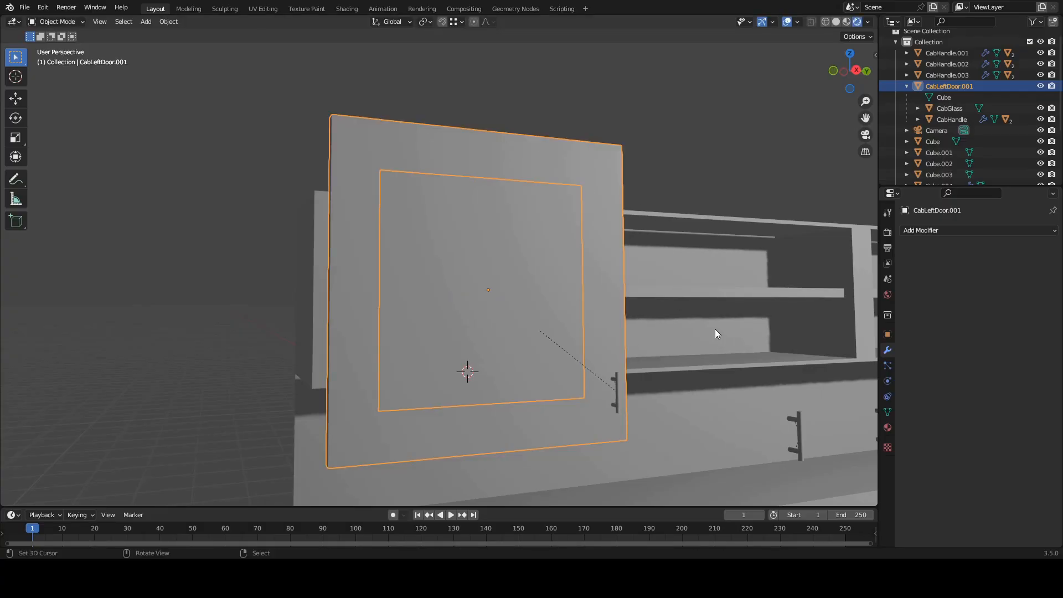
Step: Try duplicating CabLeftDoor.001 alone along the Y axis, undo the duplicate, and cancel another trial move of the door
scroll(686, 287, "down", 2)
mouse_move(605, 285)
middle_mouse_down()
mouse_move(583, 287)
mouse_move(602, 284)
middle_mouse_up()
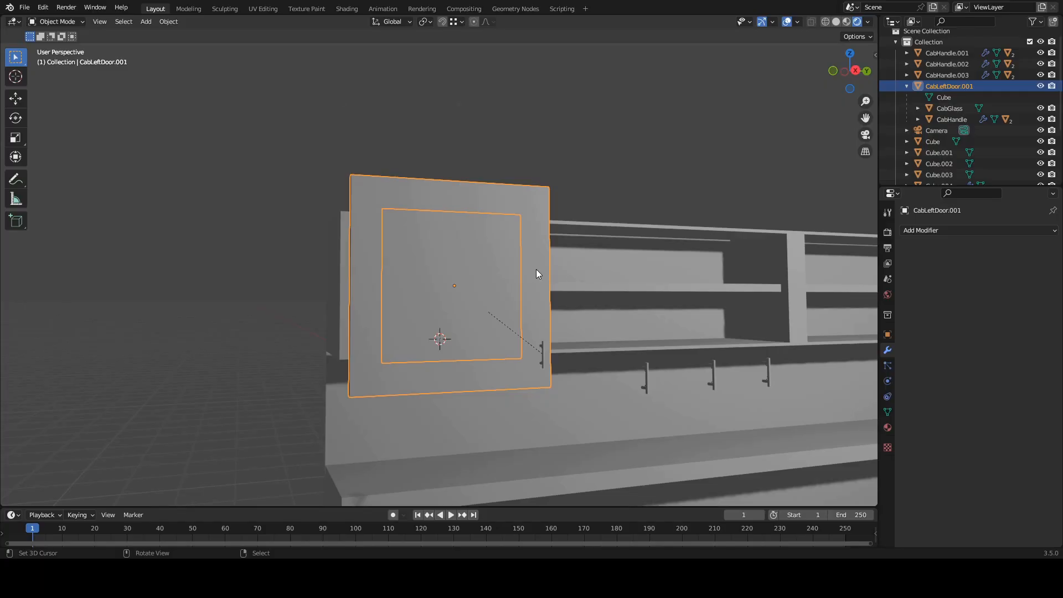
key("shift+d")
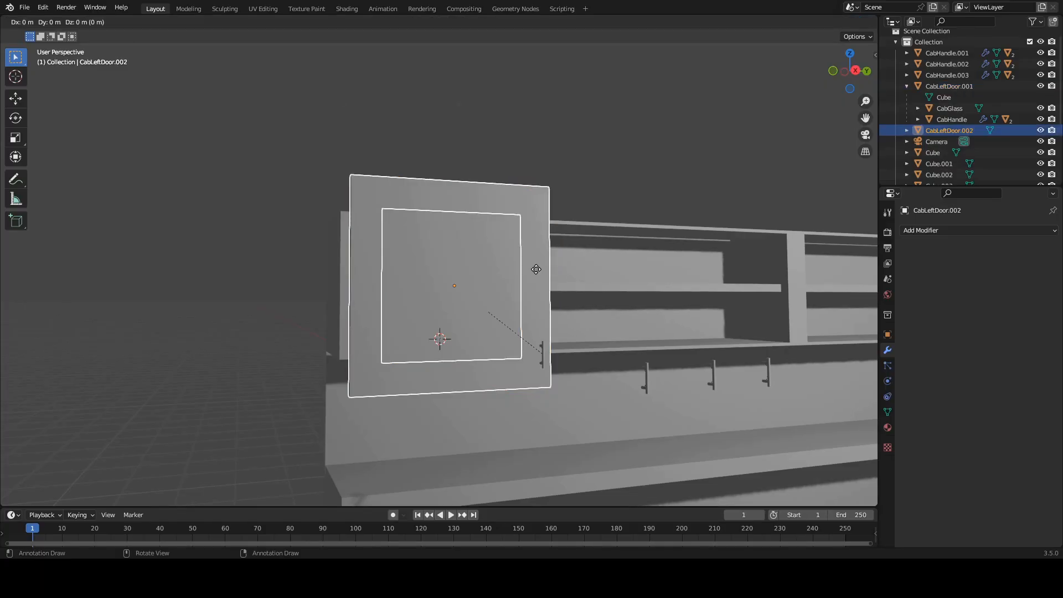
key("y")
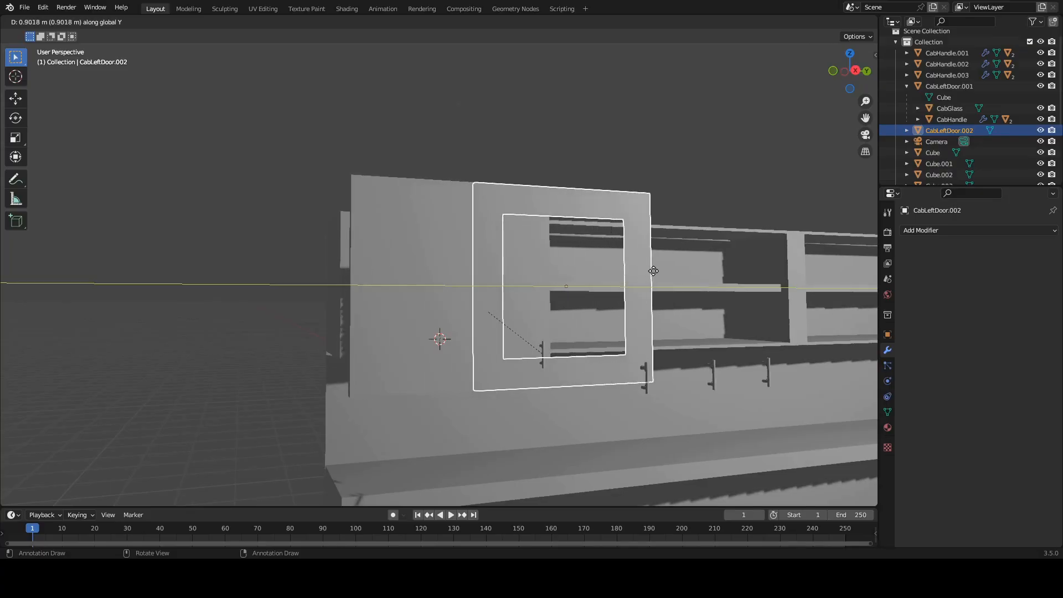
key("Escape")
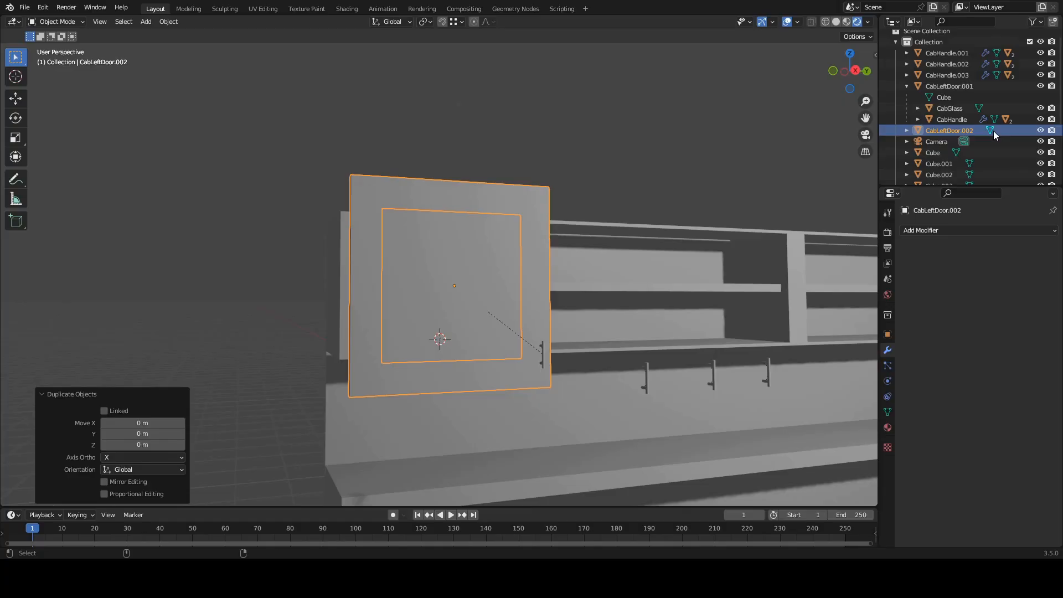
key("ctrl+z")
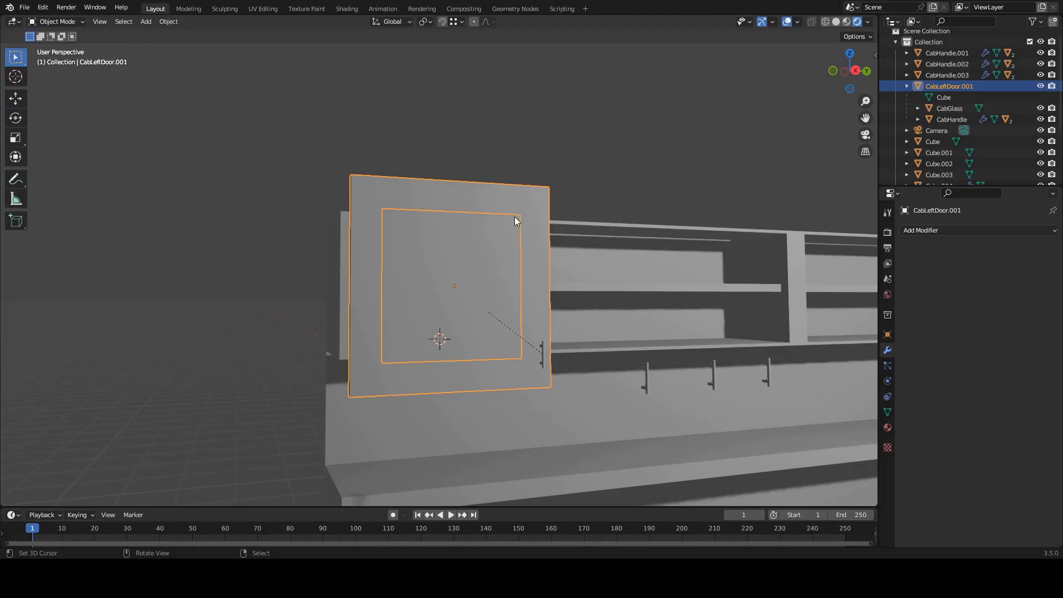
key("g")
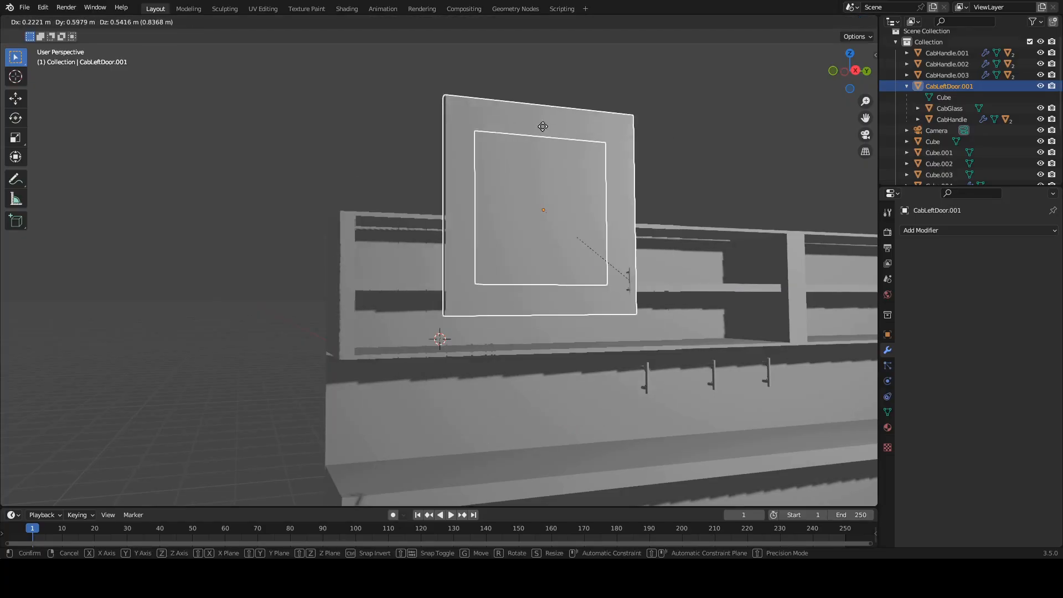
key("Escape")
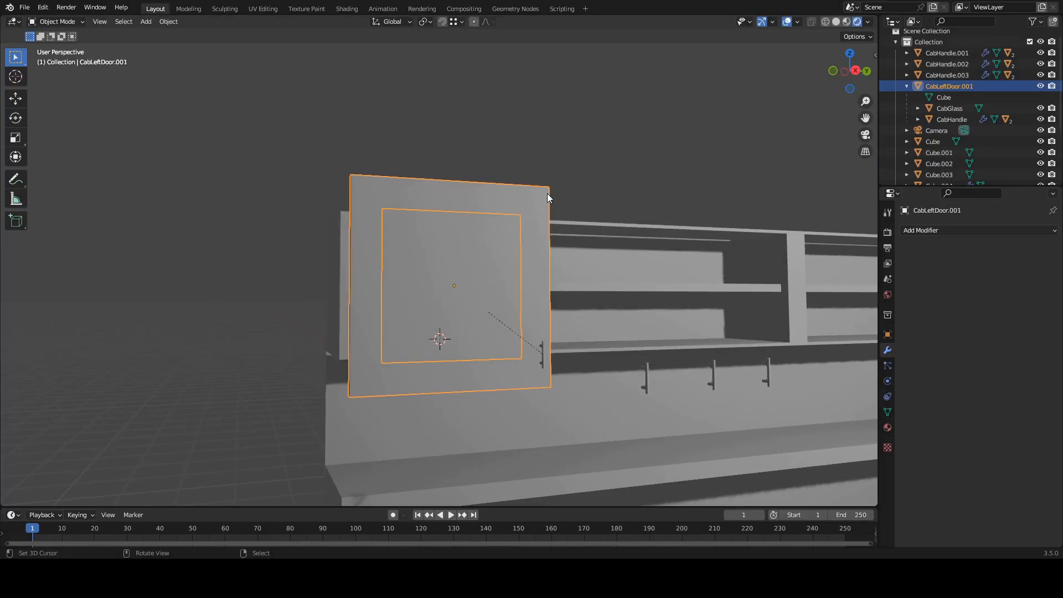
Step: Duplicate CabLeftDoor.001 together with CabGlass and place the copy about 1.54 m along the Y axis
left_click(947, 109, "ctrl")
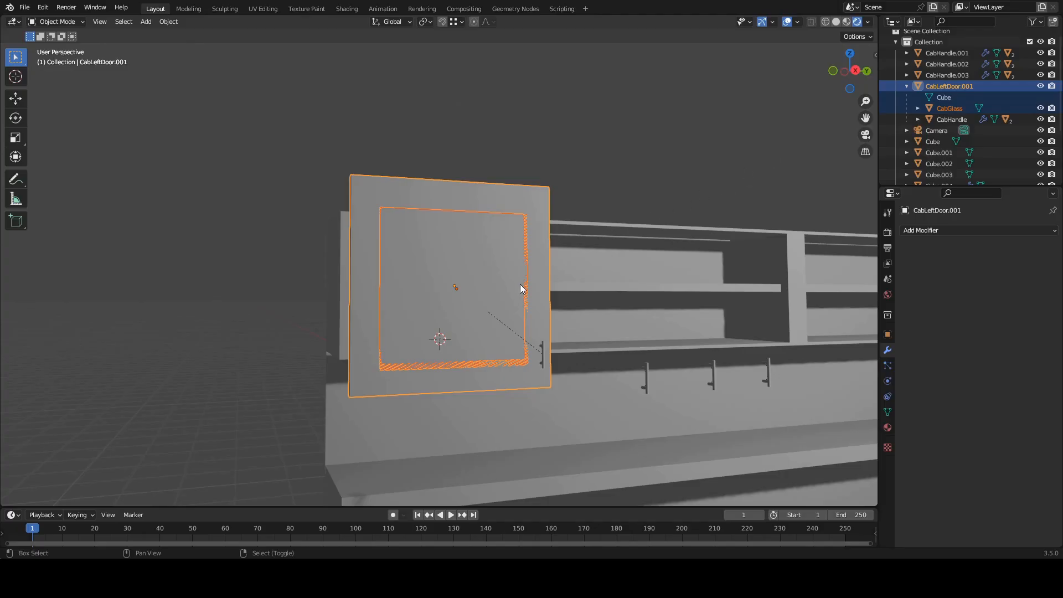
key("shift+d")
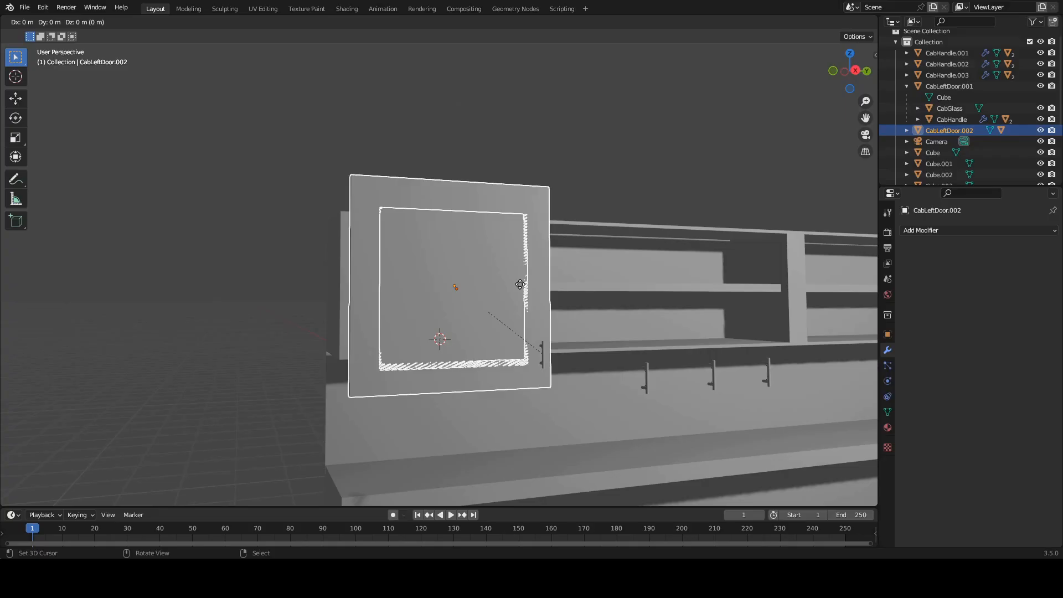
key("y")
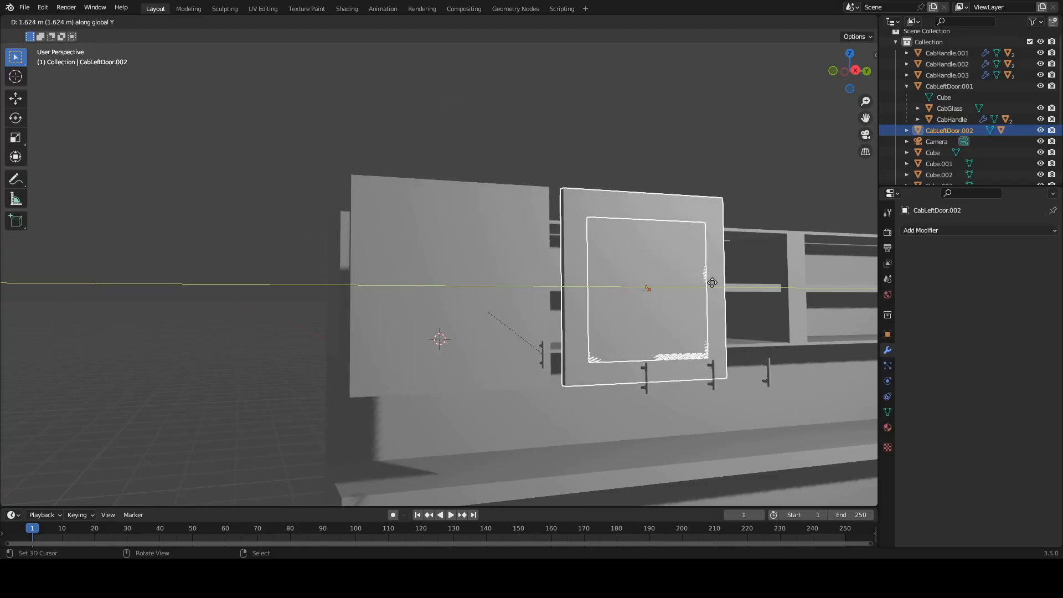
left_click(703, 283)
Step: Place the 3D cursor at the second door's lower inner corner and snap CabHandle.001 with HandleMount.003 and HandleMount.004 to it
middle_click_drag(576, 335, 536, 349)
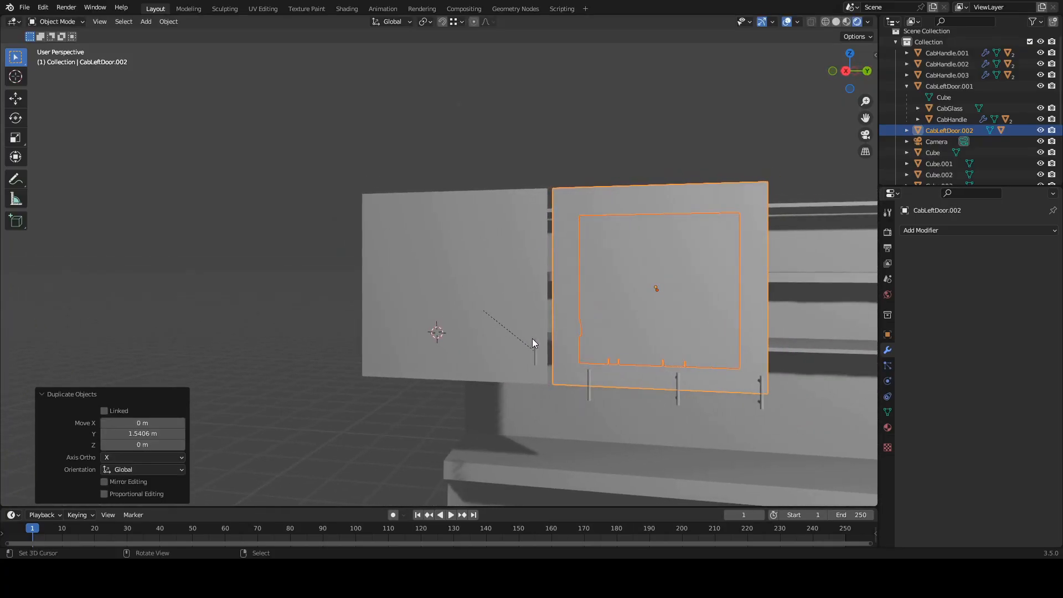
right_click(560, 352, "shift")
left_click(589, 388)
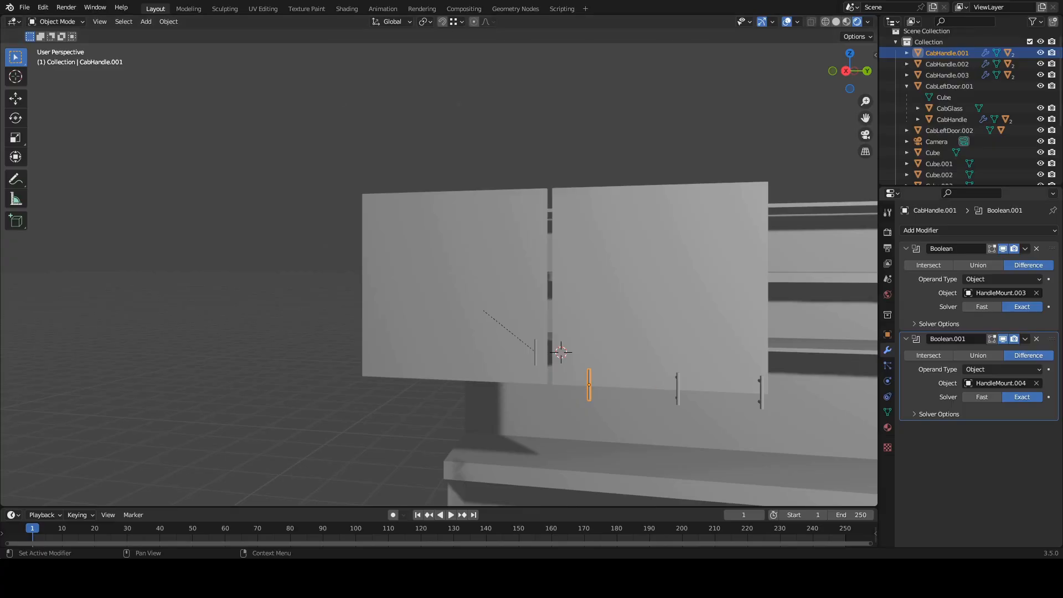
left_click(906, 53)
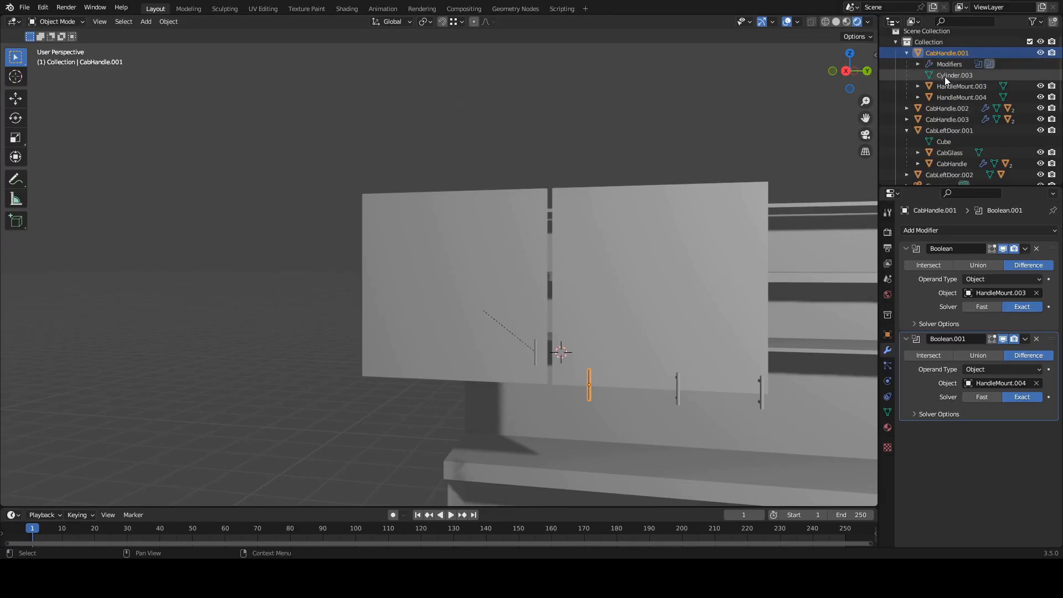
left_click(967, 97, "shift")
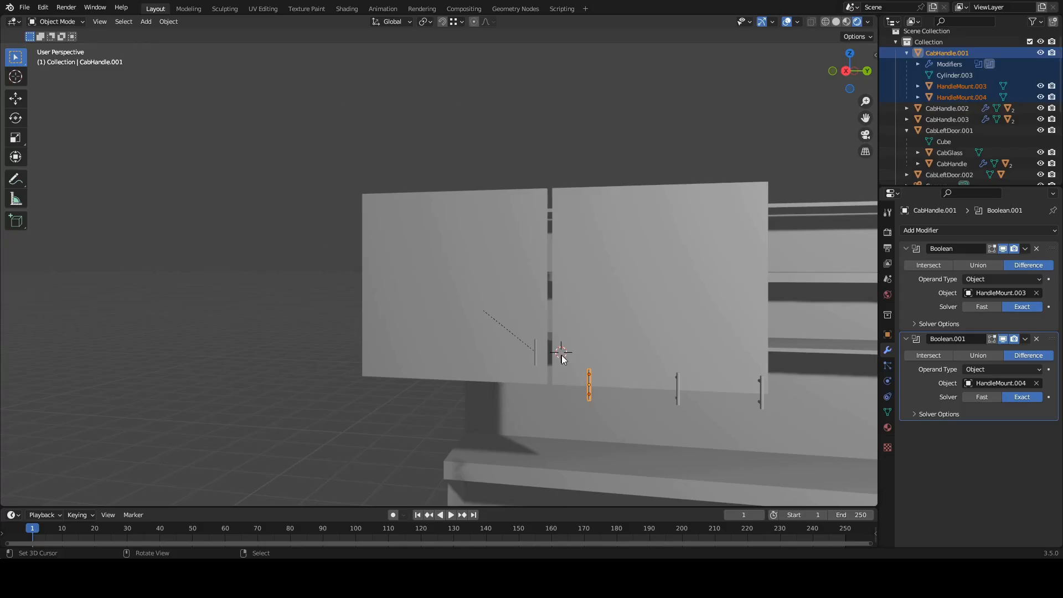
key("shift+s")
key("Escape")
key("shift+s")
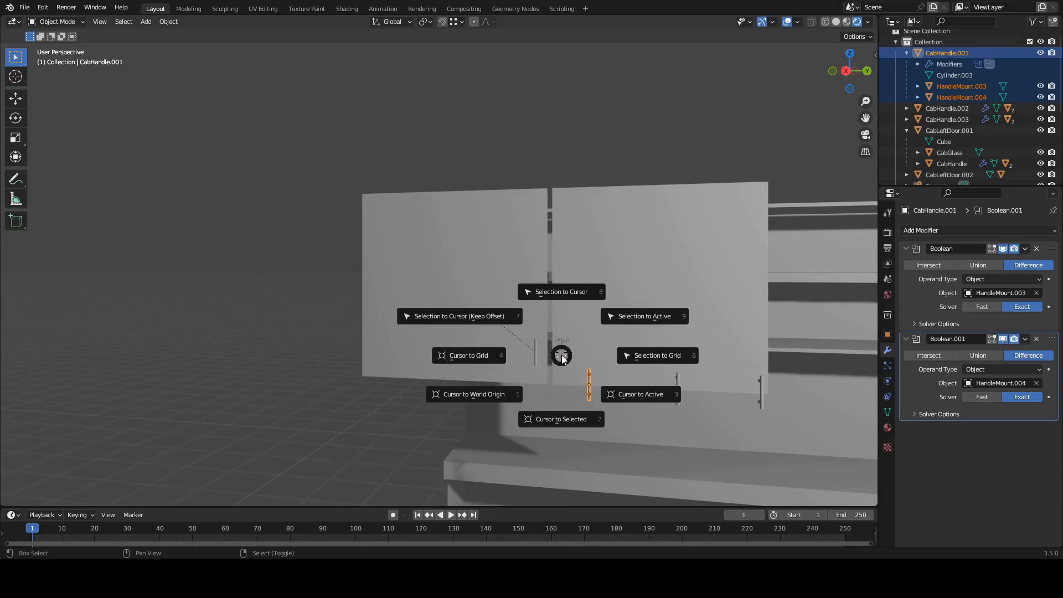
left_click(562, 290)
Step: Move CabHandle.001 and its two mounts about 0.02 m outward along the X axis
middle_click_drag(560, 395, 628, 367)
scroll(652, 380, "down", 5)
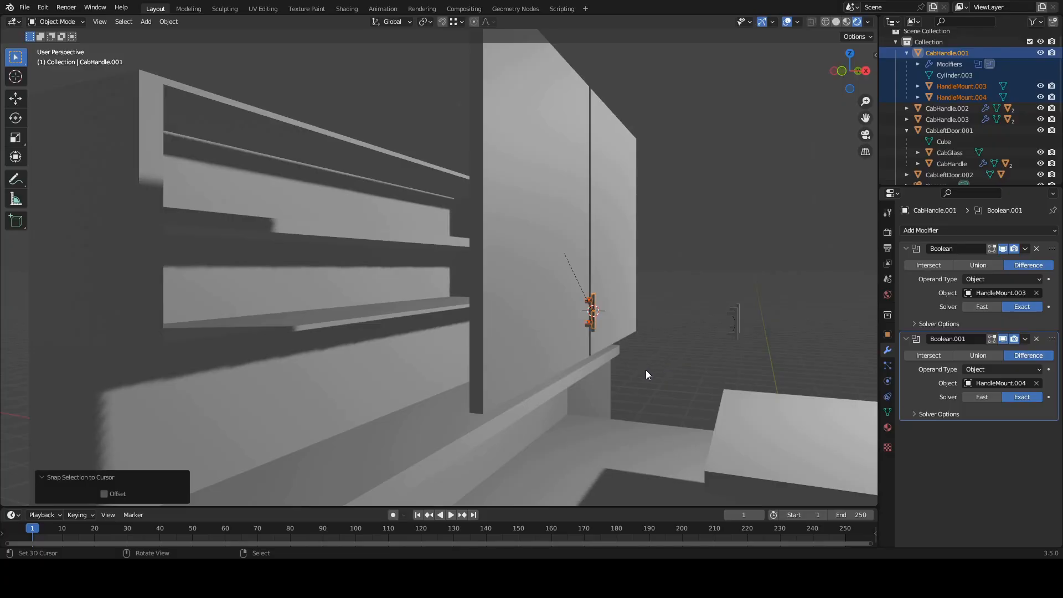
middle_click_drag(645, 370, 605, 367, "ctrl")
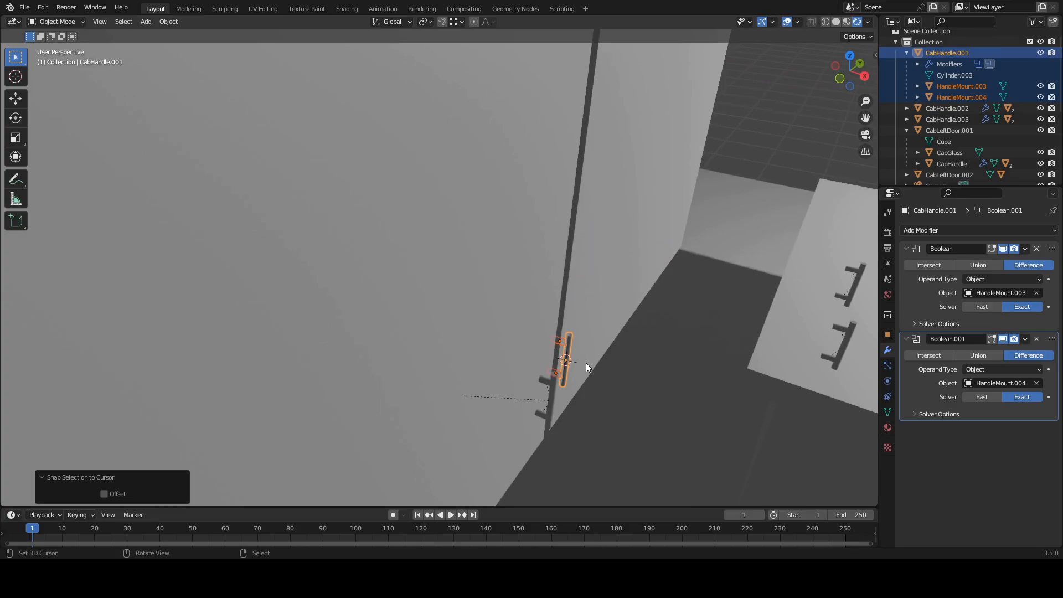
key("g")
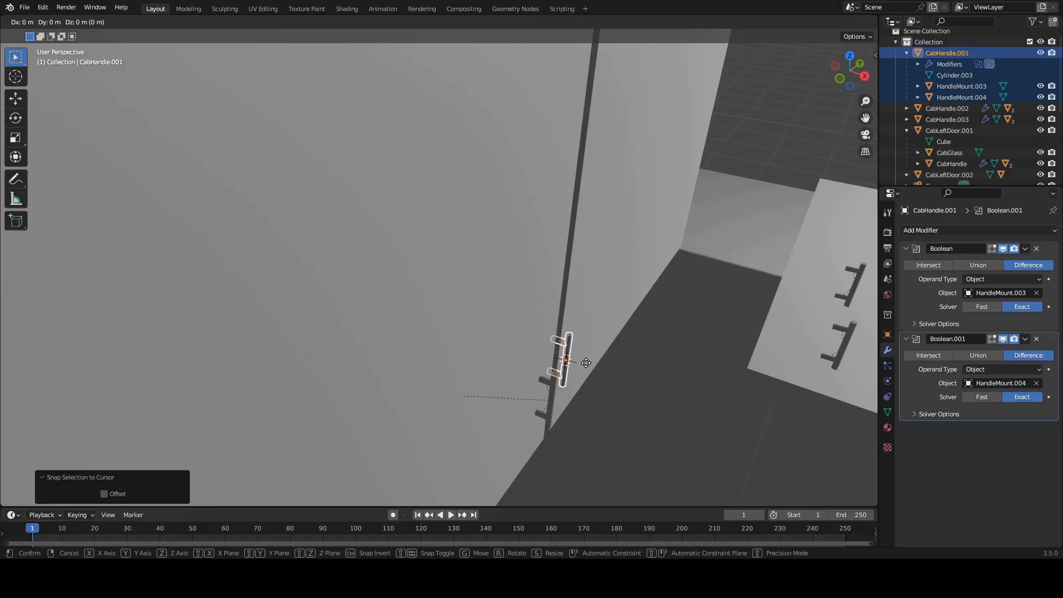
key("x")
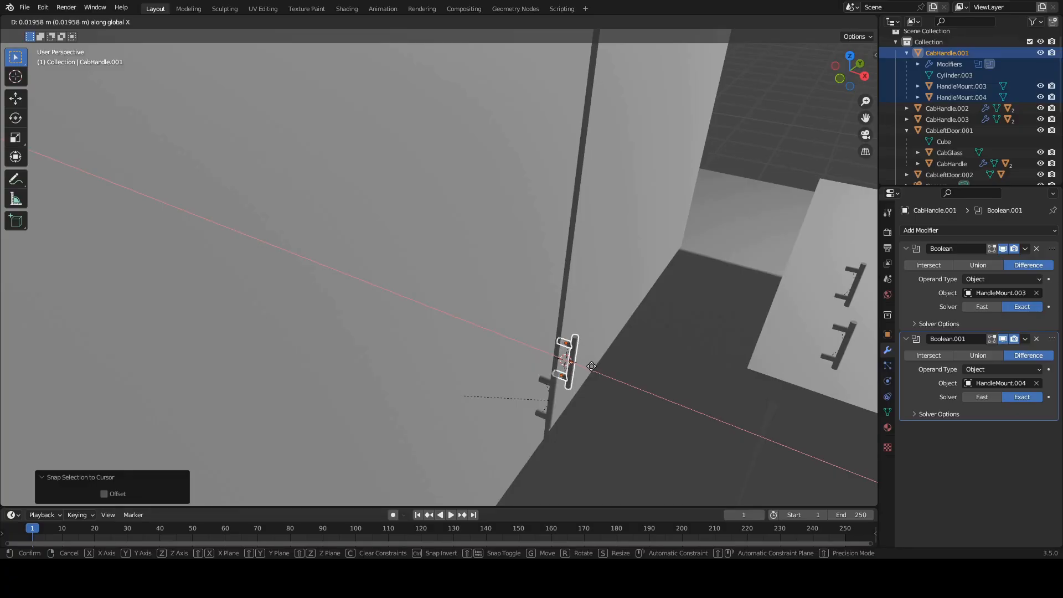
left_click(591, 366)
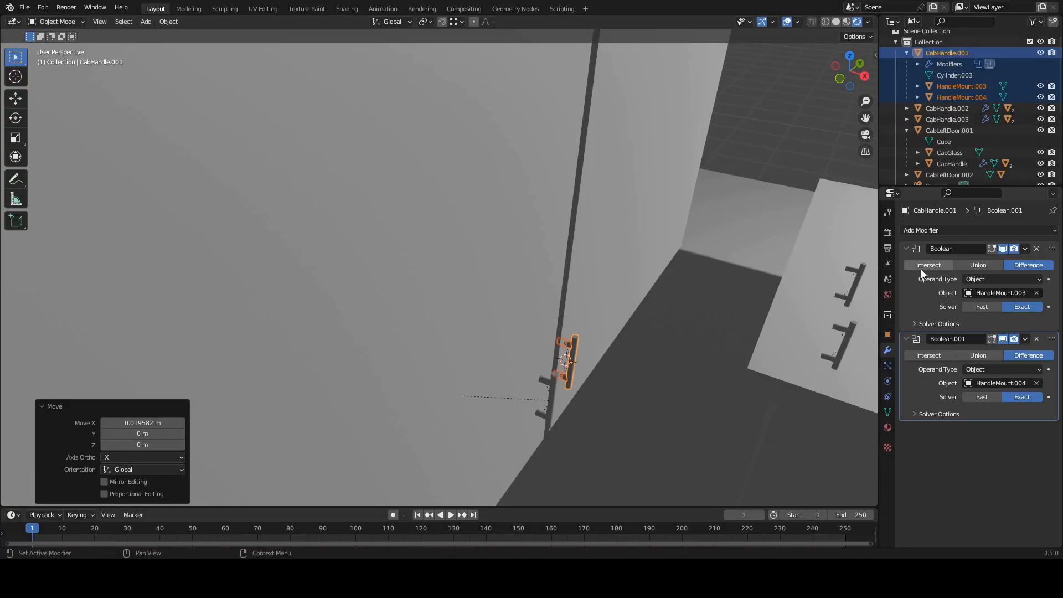
Step: Compare the object locations of the doors and handles, and copy the X location of CabHandle
left_click(886, 334)
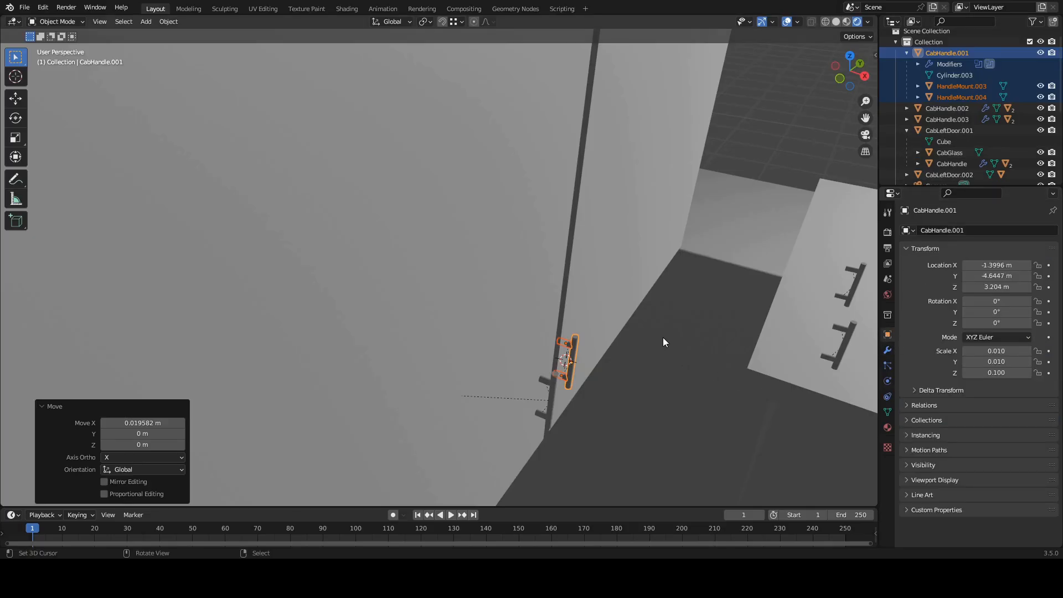
left_click(518, 199)
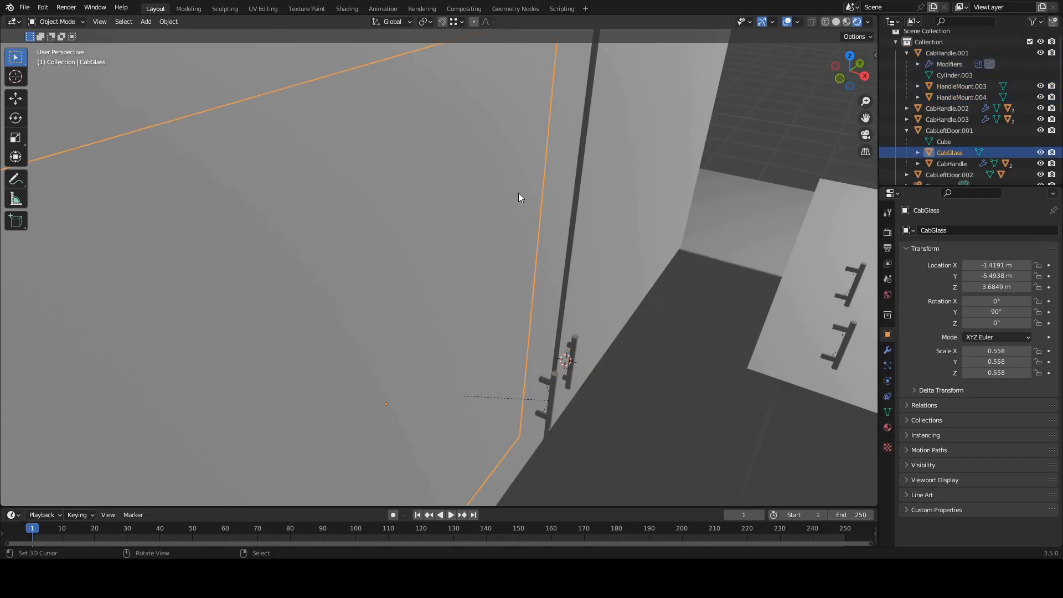
left_click(565, 202)
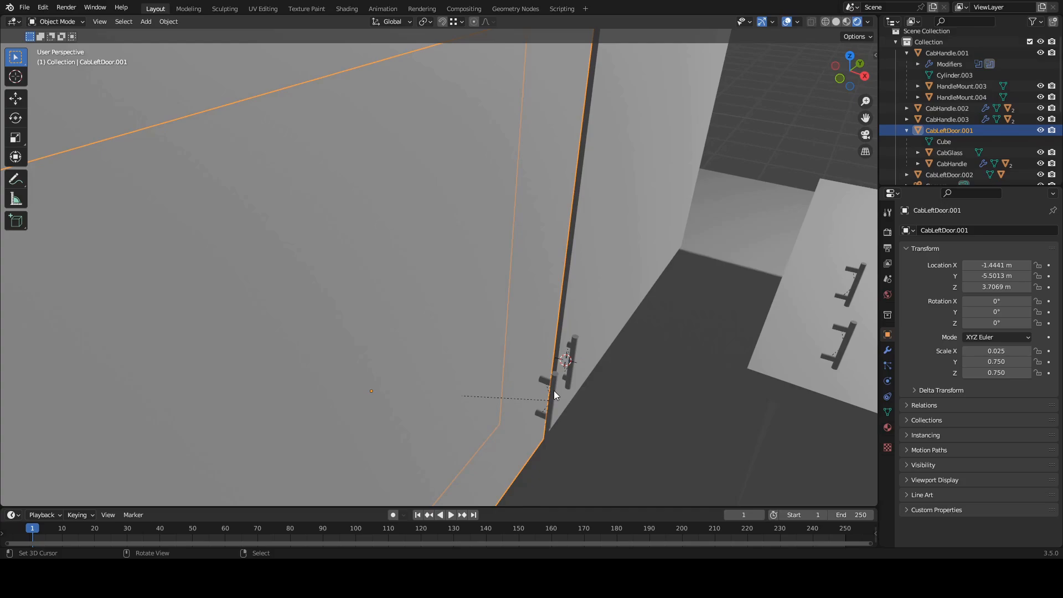
left_click(602, 197)
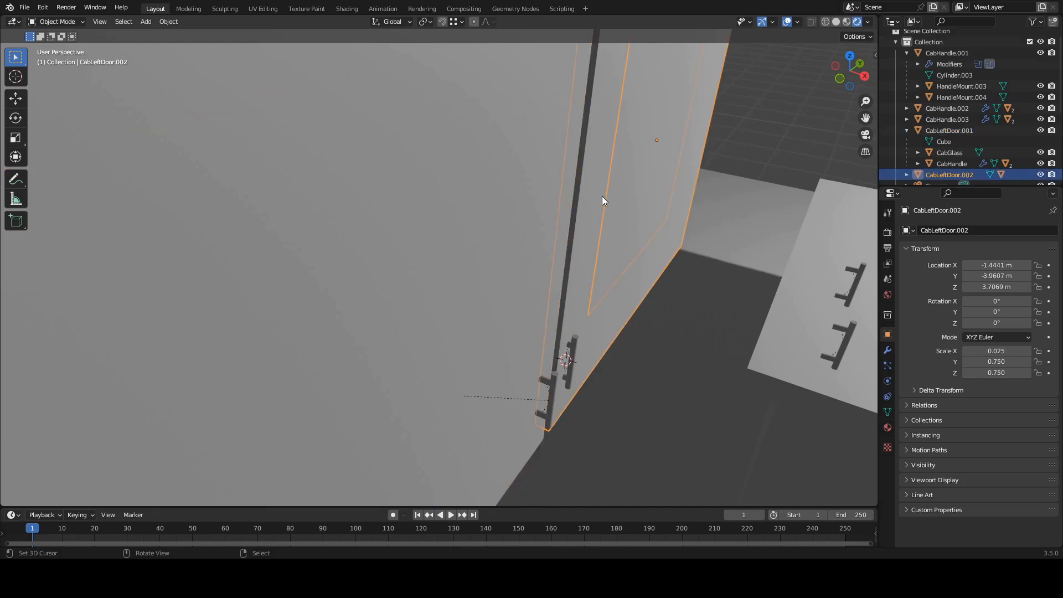
left_click(550, 393)
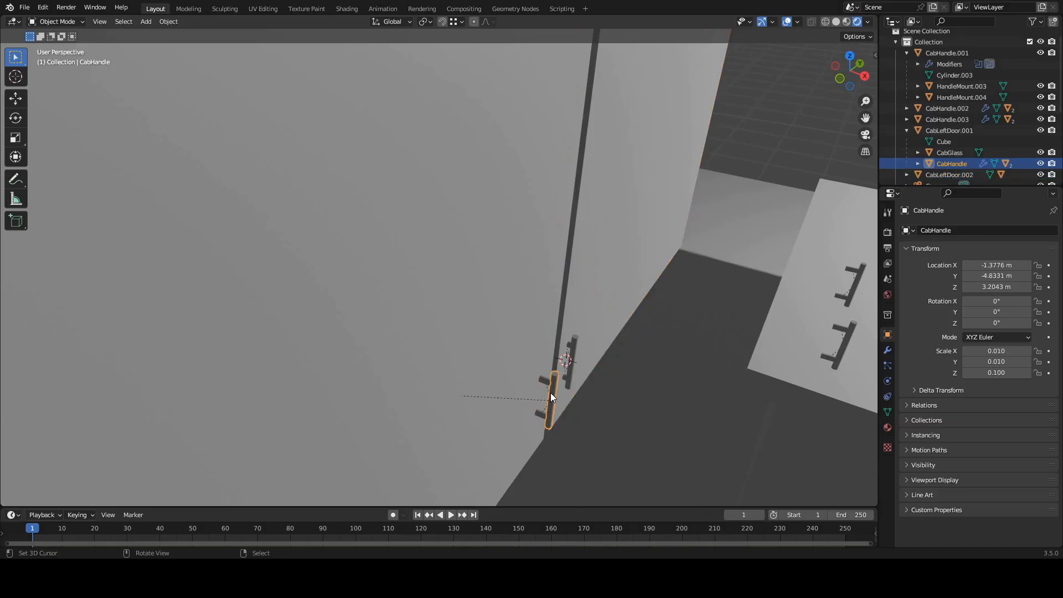
left_click(1000, 266)
key("ctrl+c")
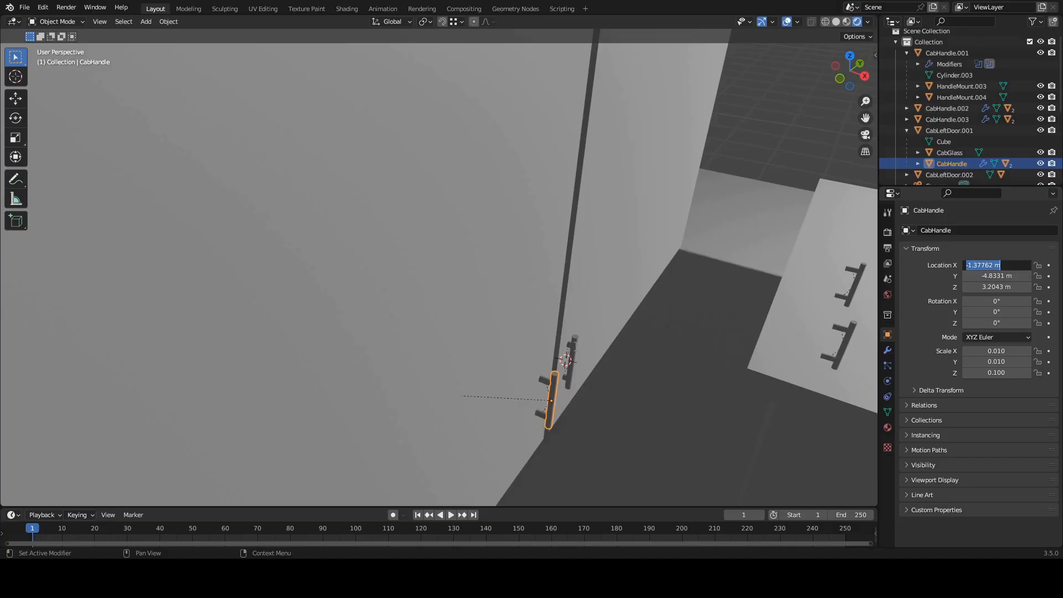
Step: Paste the copied X location of -1.37762 m into CabHandle.001 on the second door
left_click(573, 347)
left_click(573, 346)
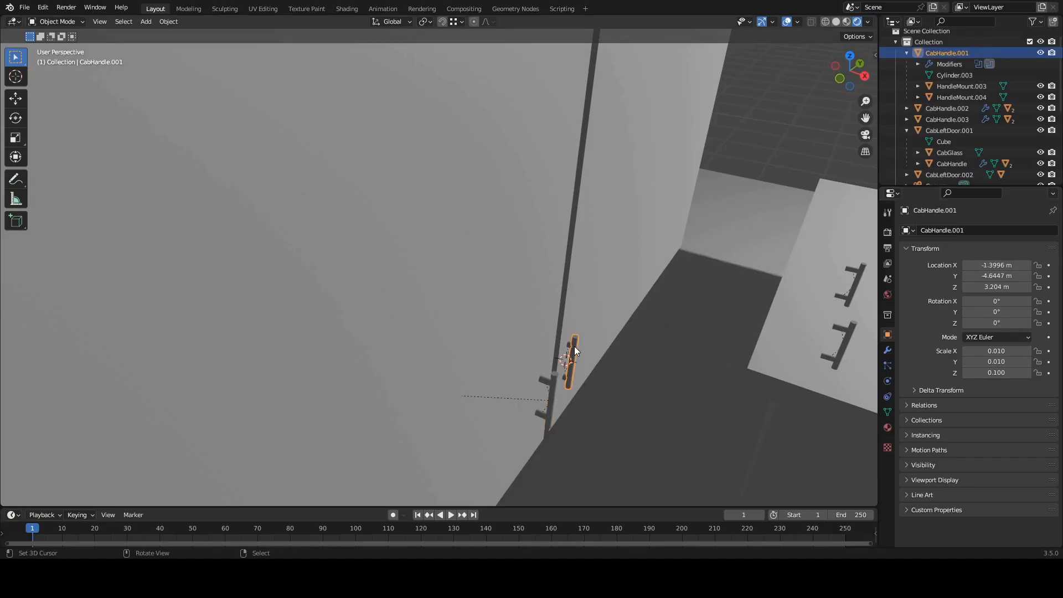
left_click(996, 267)
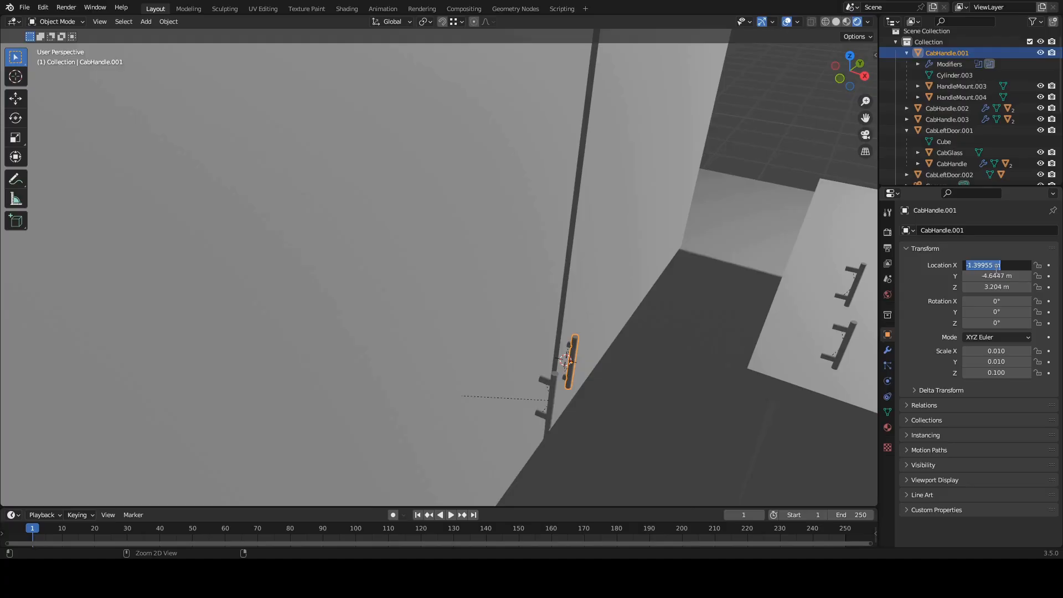
key("ctrl+v")
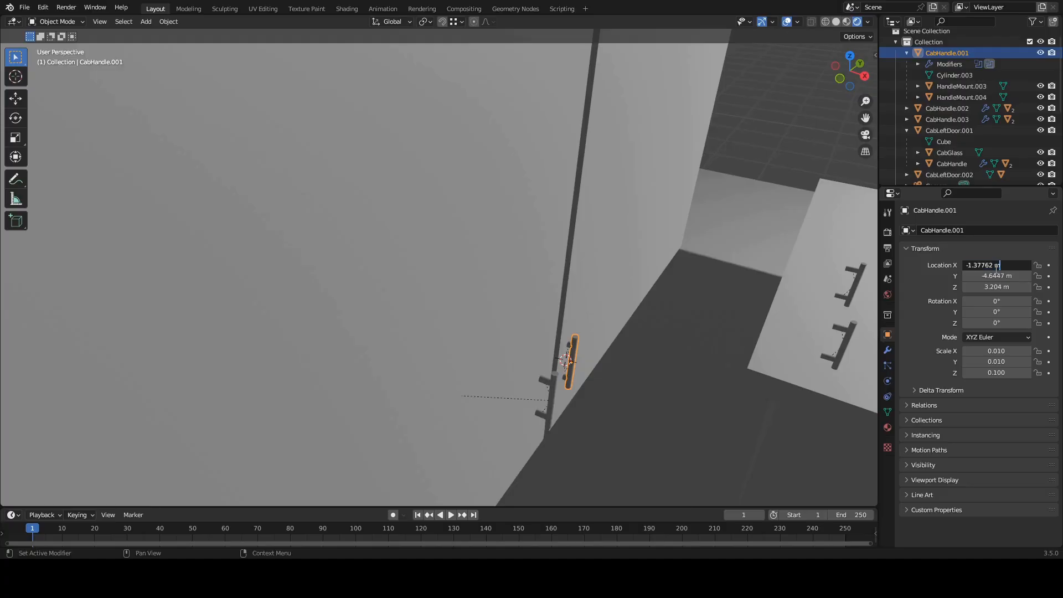
key("Return")
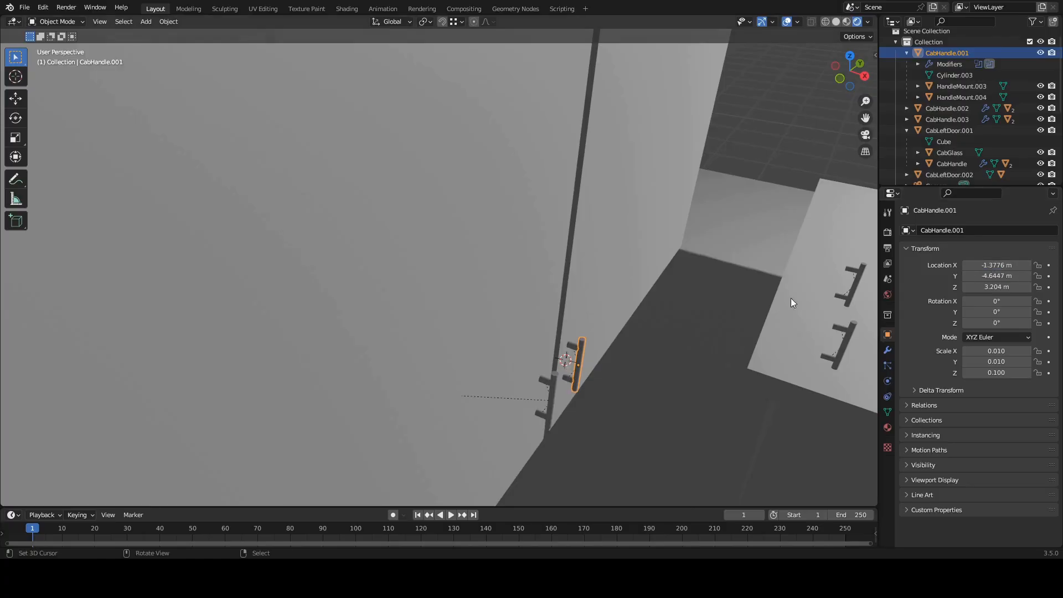
Step: Copy CabHandle's Z location of 3.20434 m to CabHandle.001 and compare the locations of both handles
middle_click_drag(717, 351, 699, 337)
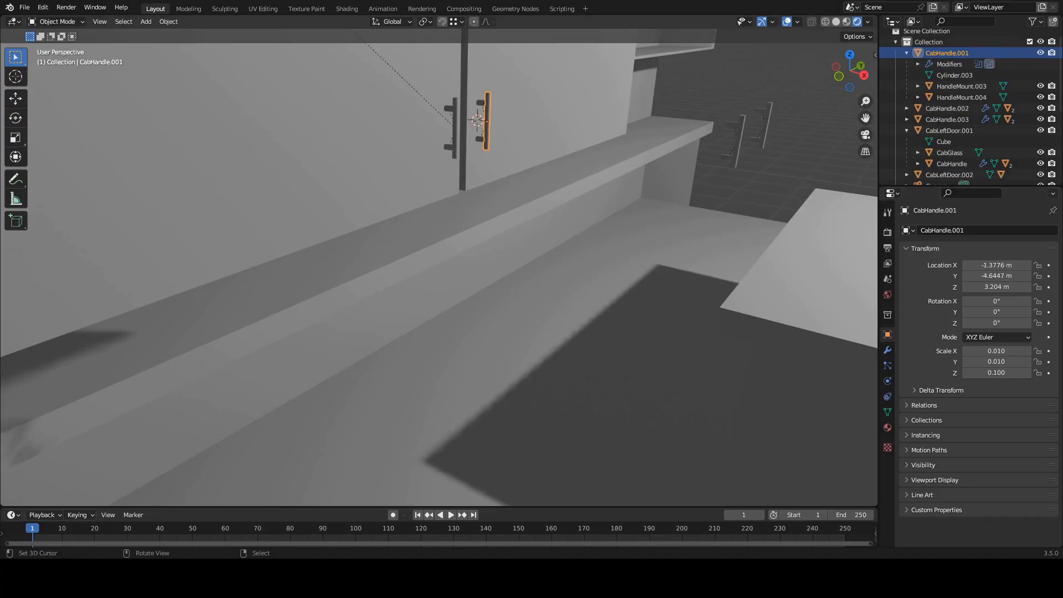
middle_click_drag(616, 168, 610, 172)
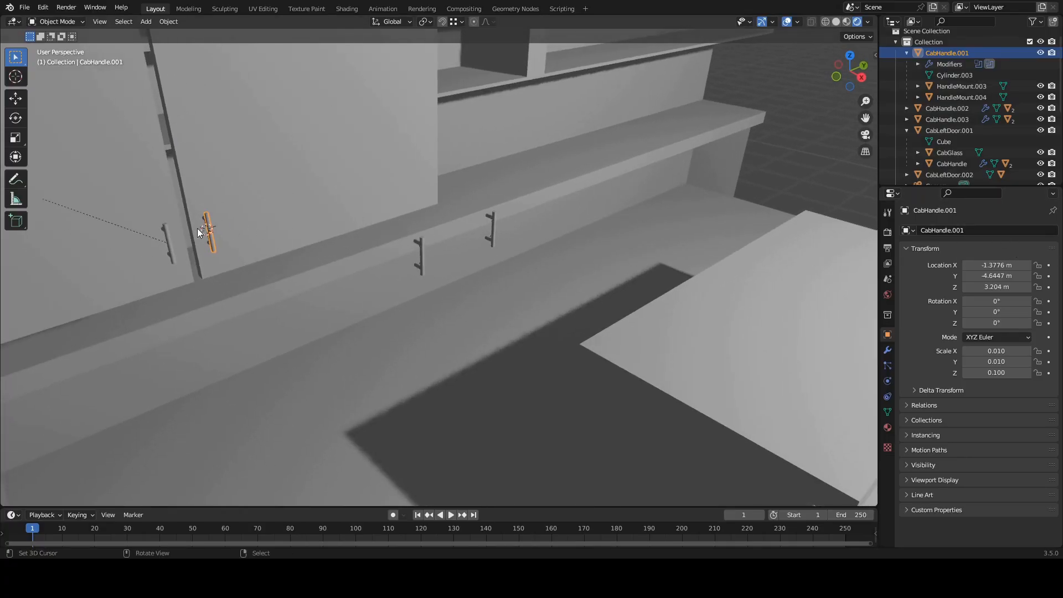
left_click(169, 233)
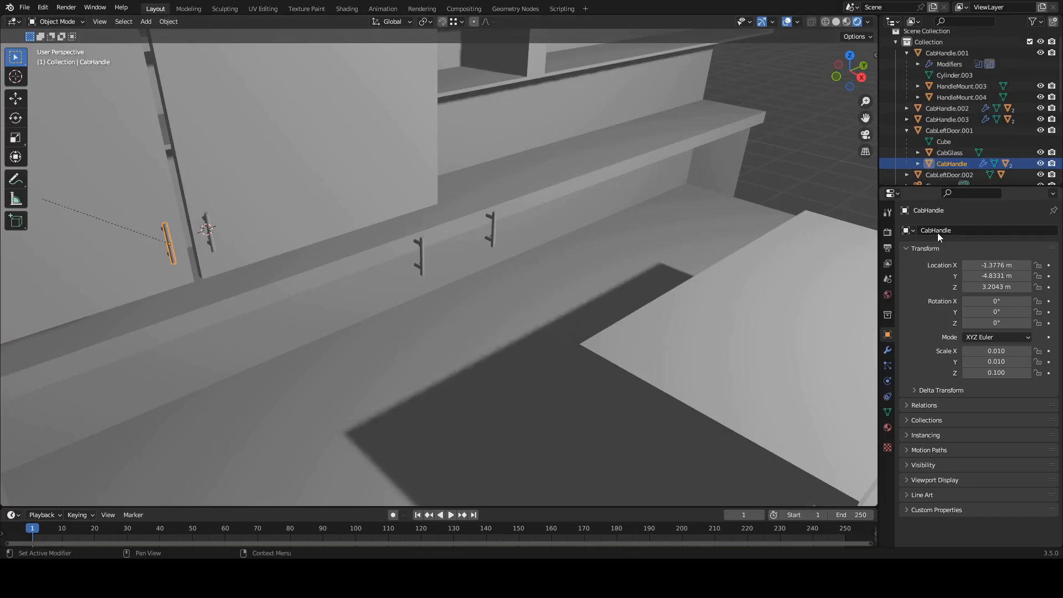
left_click(996, 288)
key("ctrl+c")
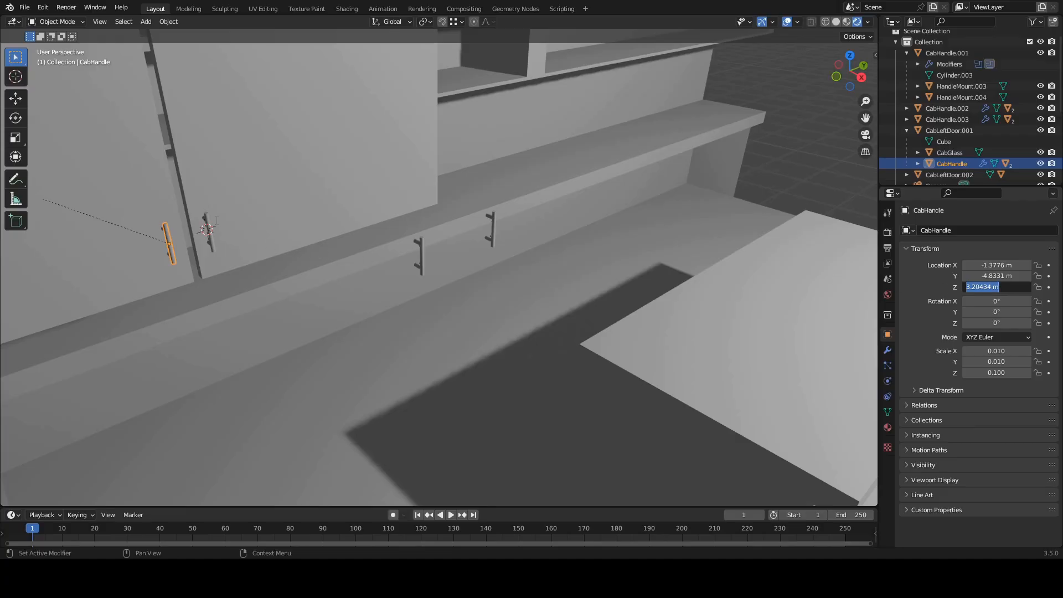
left_click(210, 218)
left_click(210, 219)
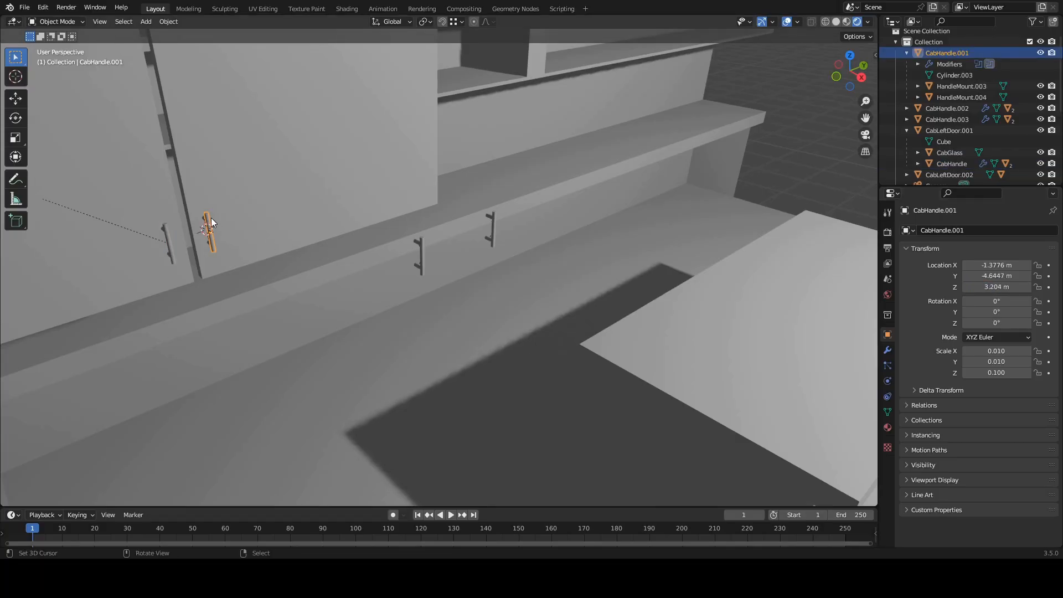
left_click(992, 287)
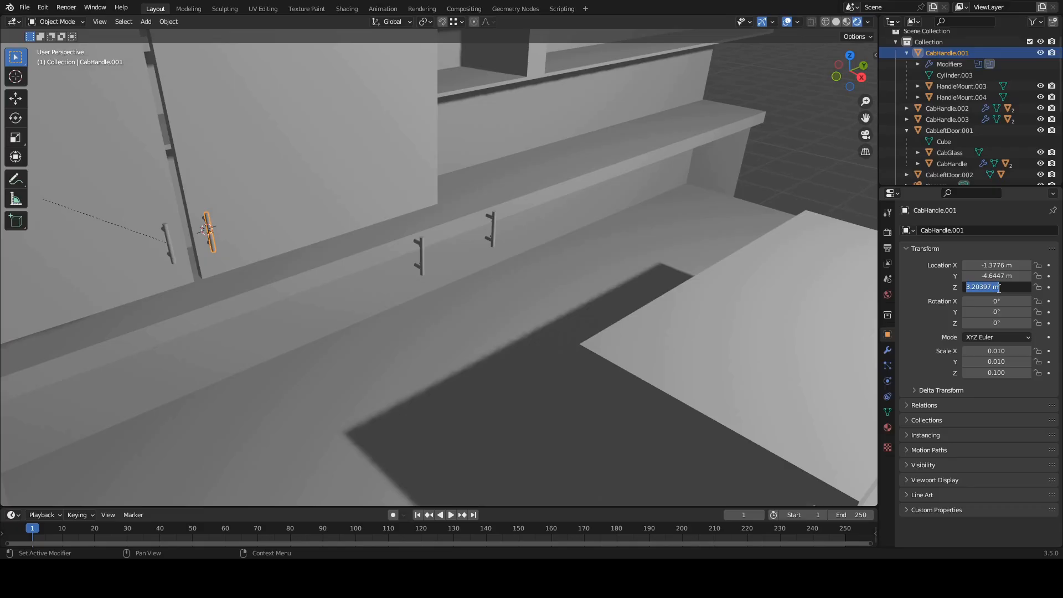
key("ctrl+v")
key("Return")
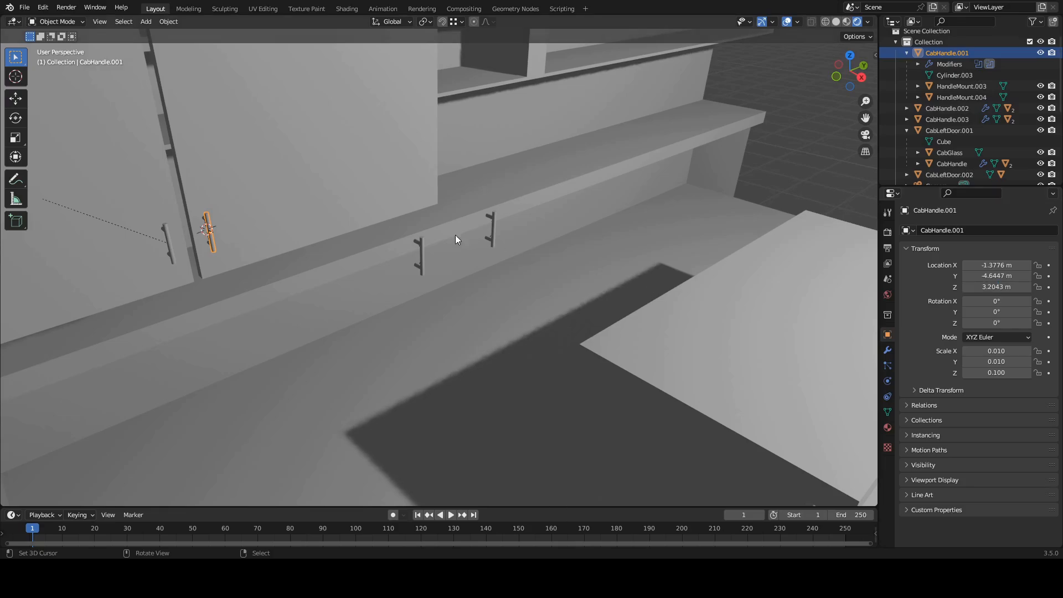
left_click(168, 232)
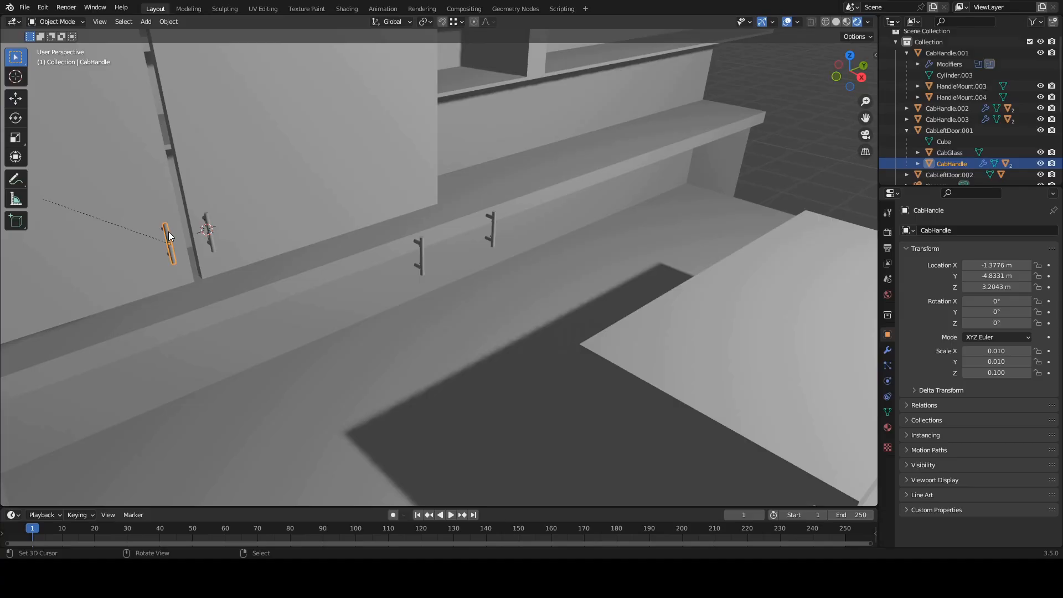
left_click(207, 220)
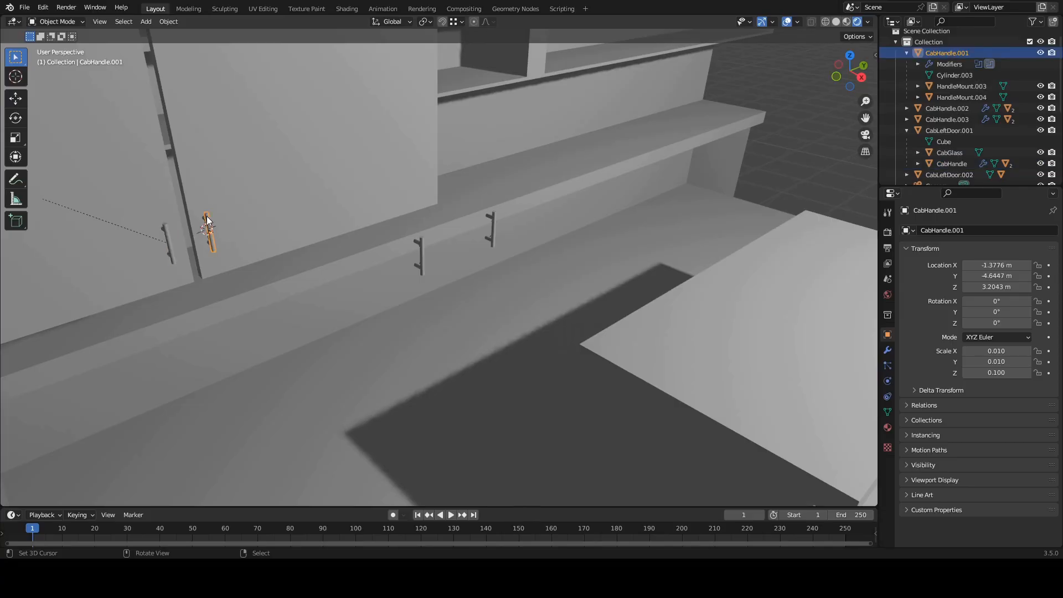
Step: Set the snapping target to Edge for measuring around the two facing door handles
middle_click_drag(252, 269, 279, 295)
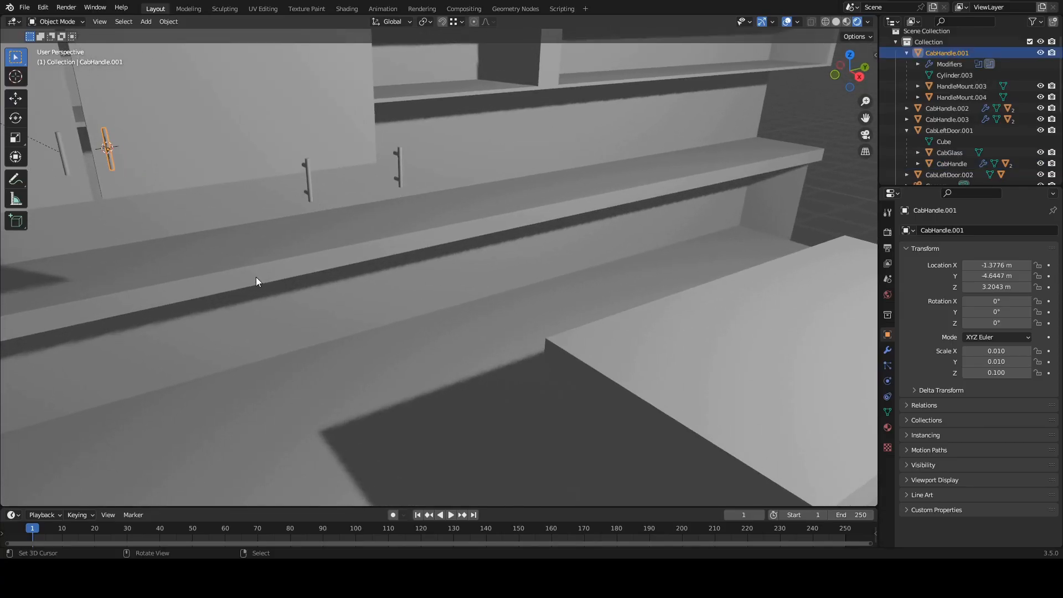
middle_click_drag(105, 220, 454, 252, "shift")
scroll(290, 261, "up", 2)
scroll(292, 261, "up", 2)
scroll(453, 252, "up", 3)
middle_click_drag(311, 230, 398, 228, "shift")
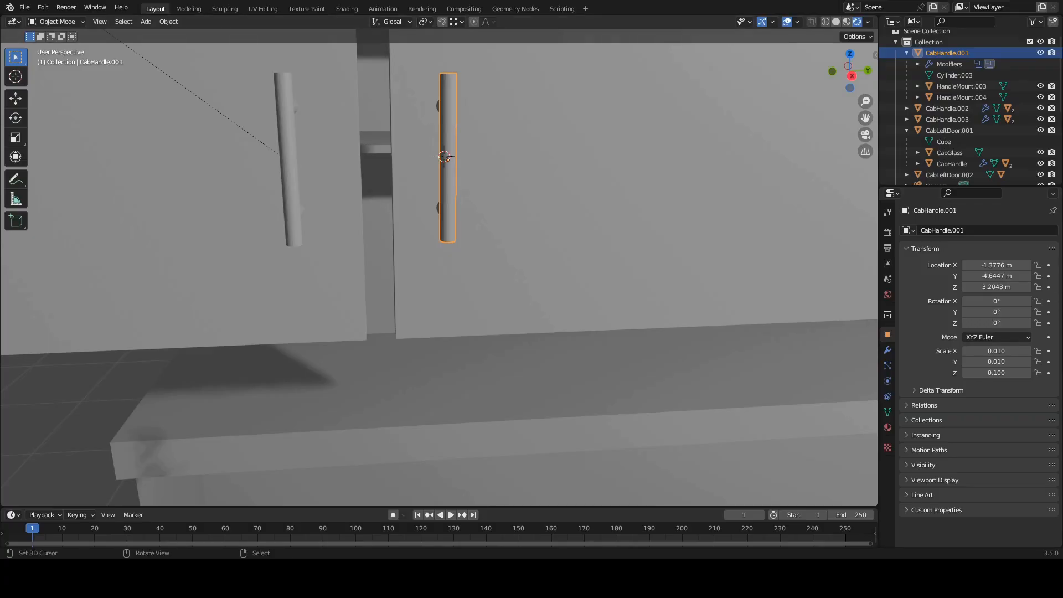
left_click(15, 199)
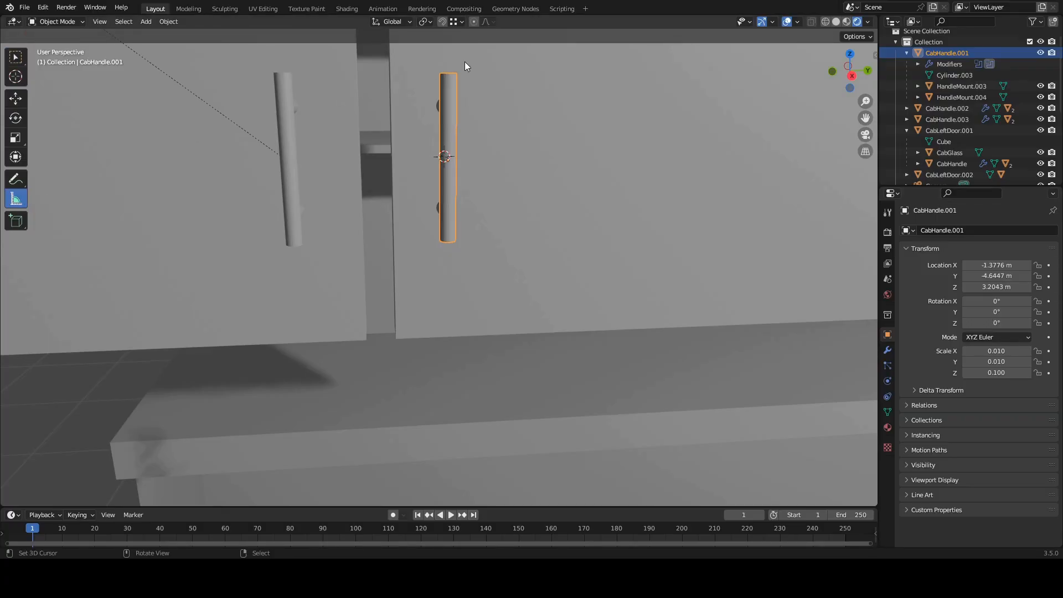
left_click(453, 21)
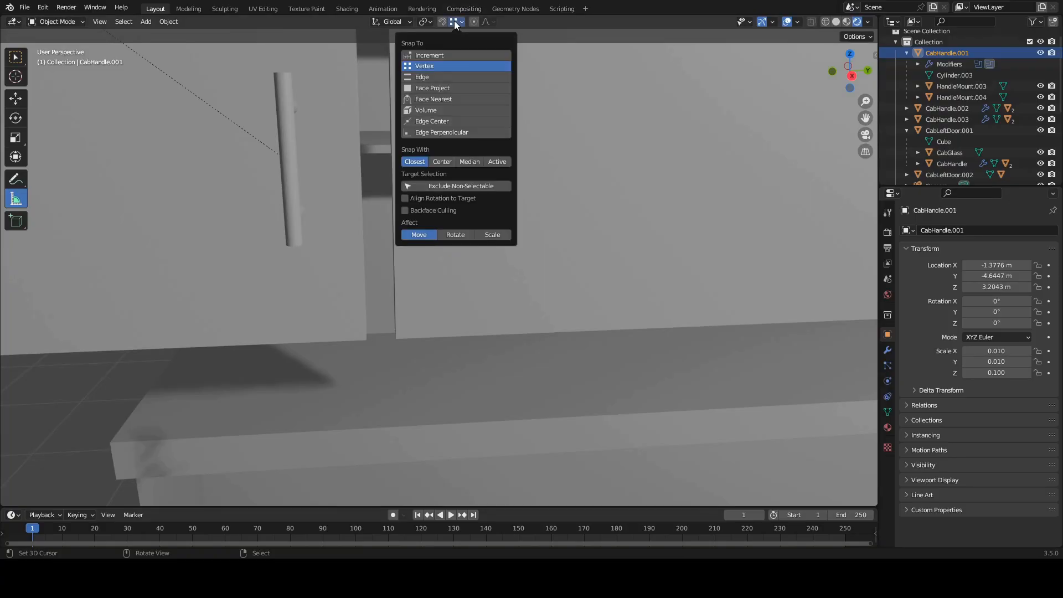
left_click(426, 77)
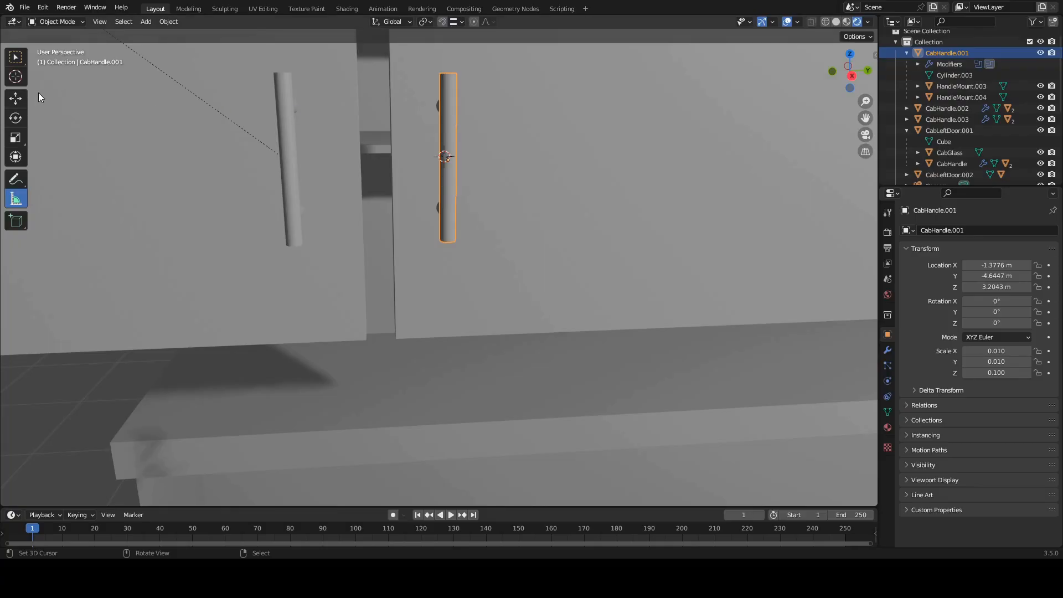
Step: Enable snapping and measure the gap from HandleMount.001 to the inner edge of the left door
left_click(16, 77)
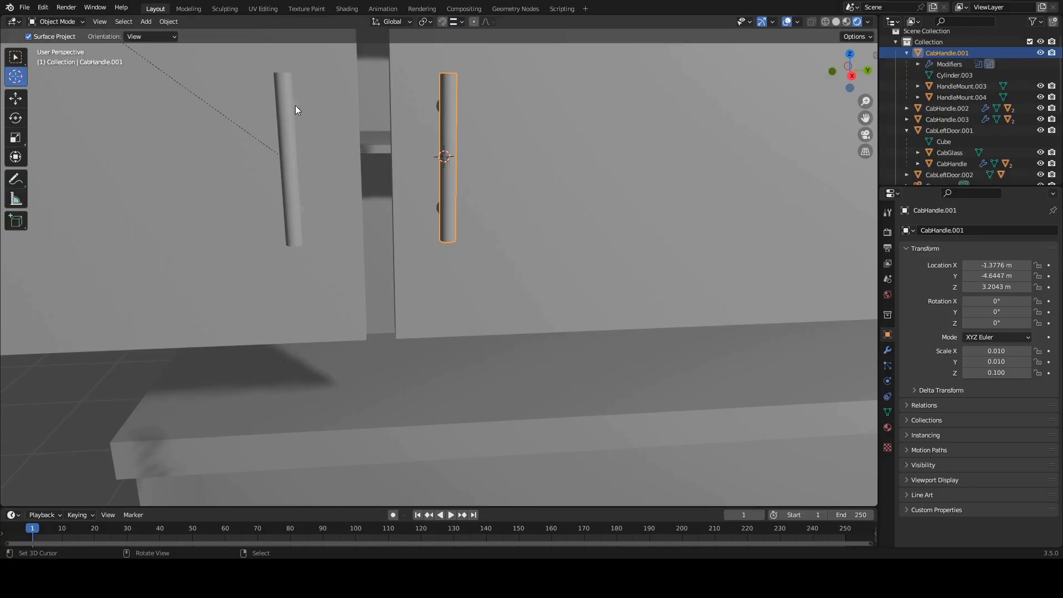
right_click(294, 105)
scroll(310, 140, "up", 2)
middle_click_drag(269, 129, 271, 199)
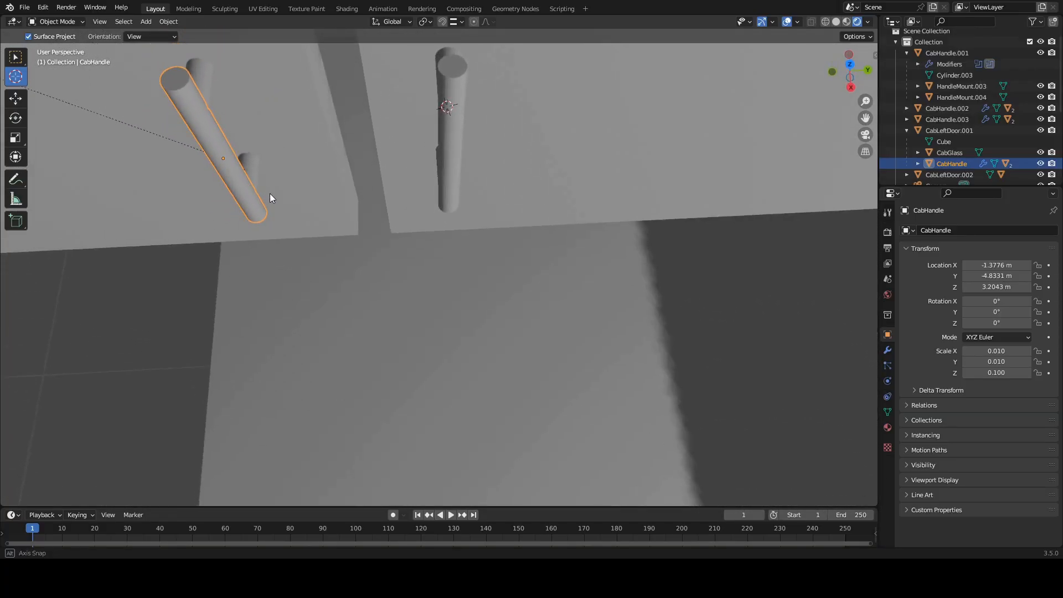
right_click(208, 72)
mouse_move(285, 88)
middle_mouse_down()
mouse_move(309, 57)
mouse_move(304, 43)
mouse_move(282, 107)
middle_mouse_up()
middle_click_drag(268, 63, 349, 240)
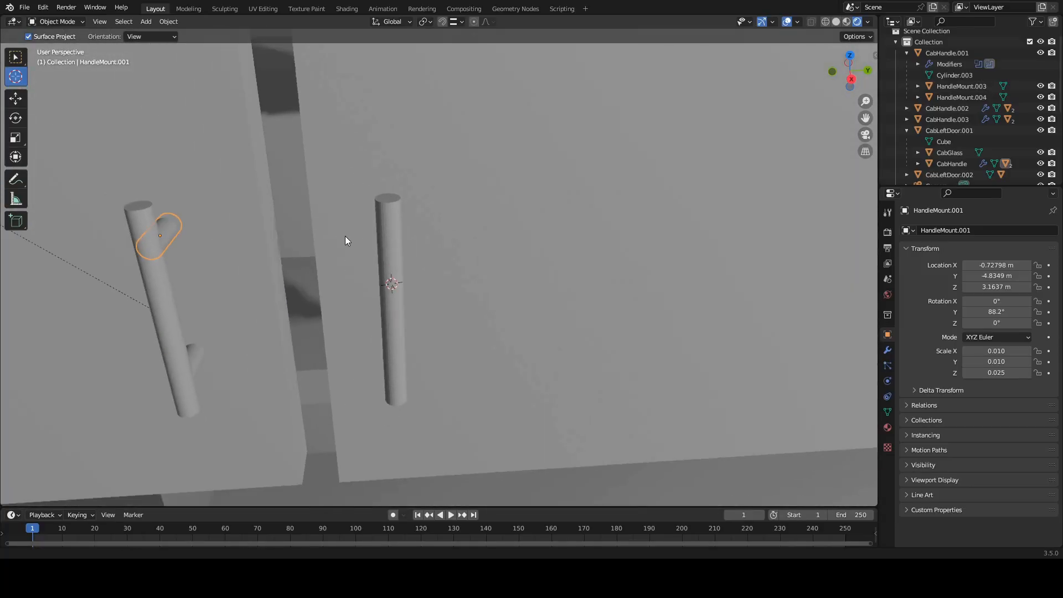
middle_click_drag(267, 228, 353, 137)
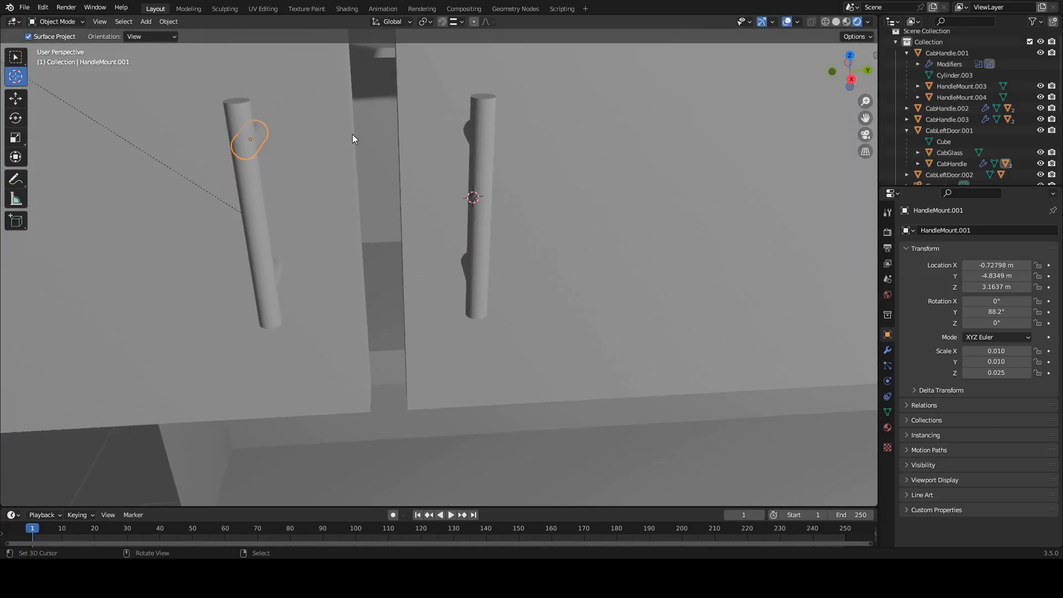
left_click(16, 199)
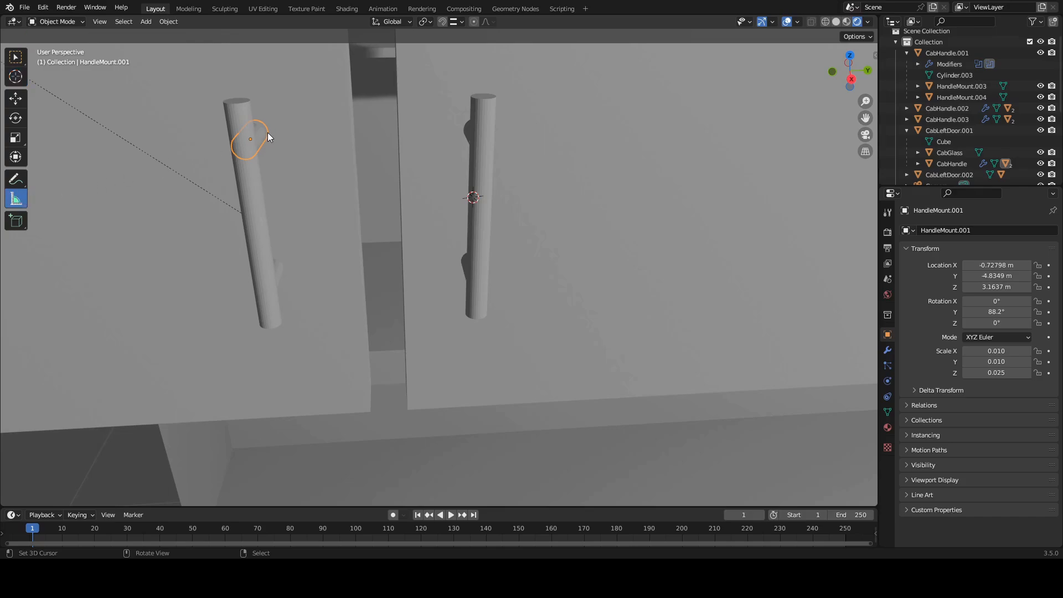
left_click(442, 22)
left_click_drag(271, 135, 350, 137)
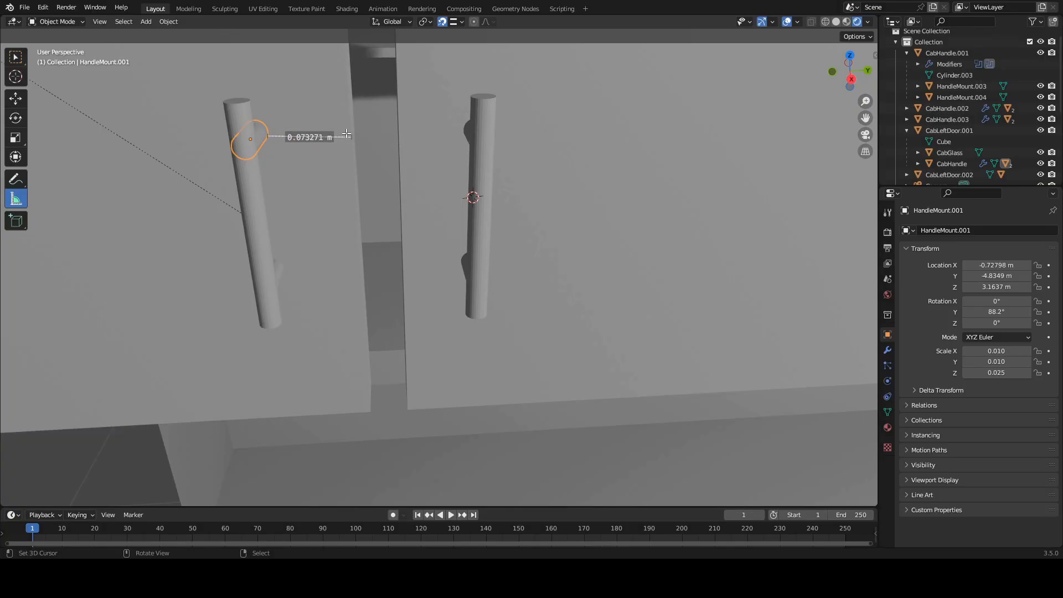
Step: Measure the gap from HandleMount.003 to the second door's inner edge, and select CabHandle.001
left_click(466, 133)
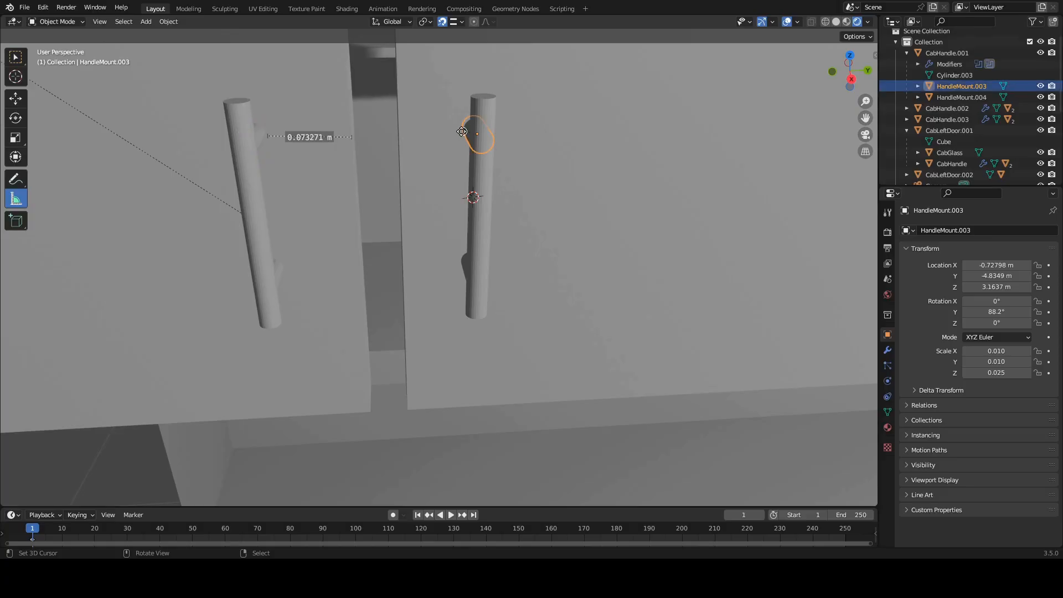
left_click_drag(461, 131, 402, 134)
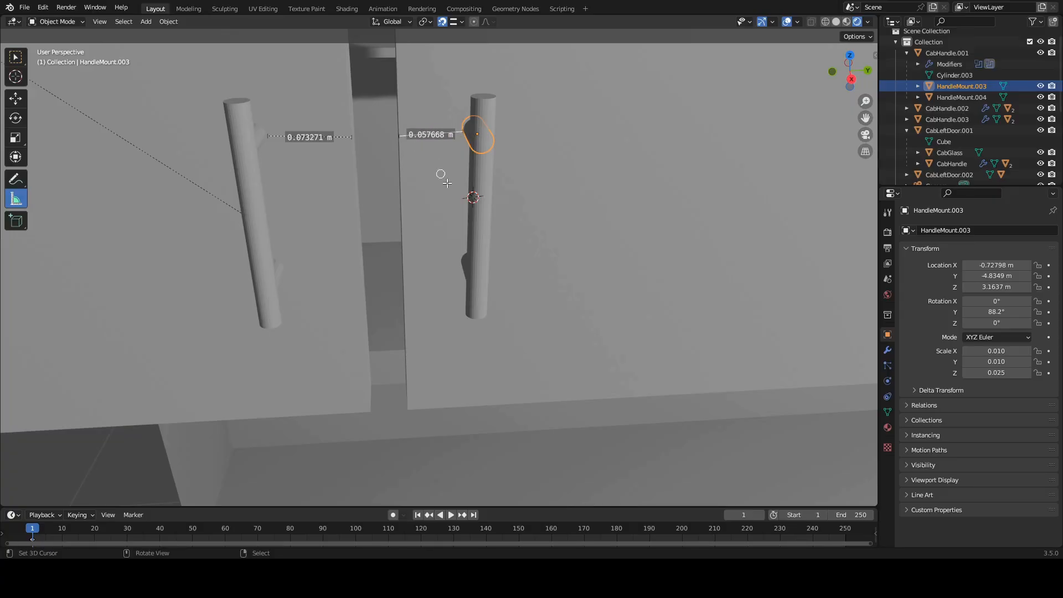
middle_click_drag(384, 227, 395, 388)
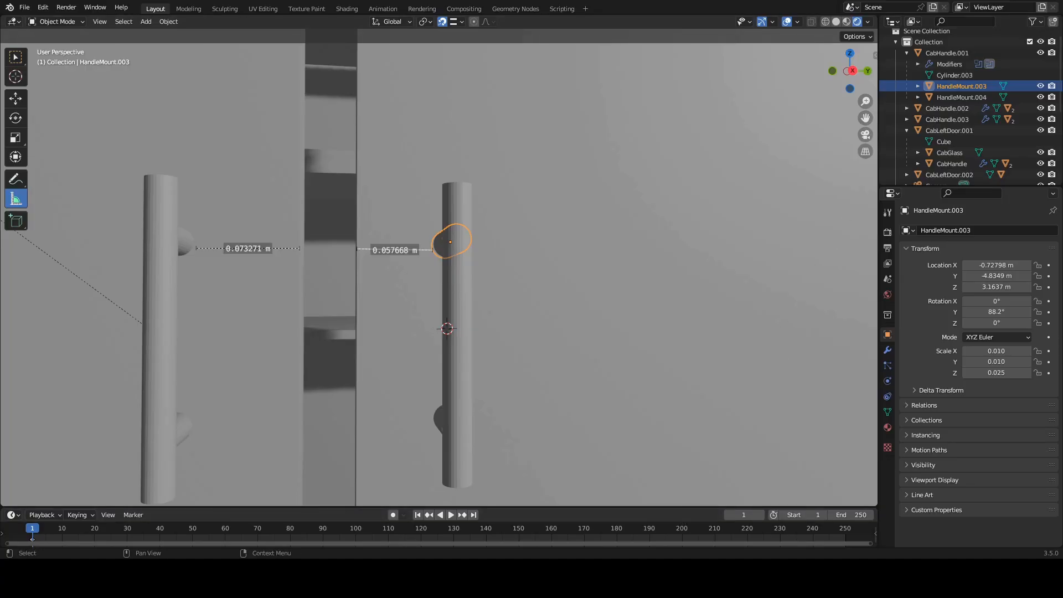
left_click(947, 53)
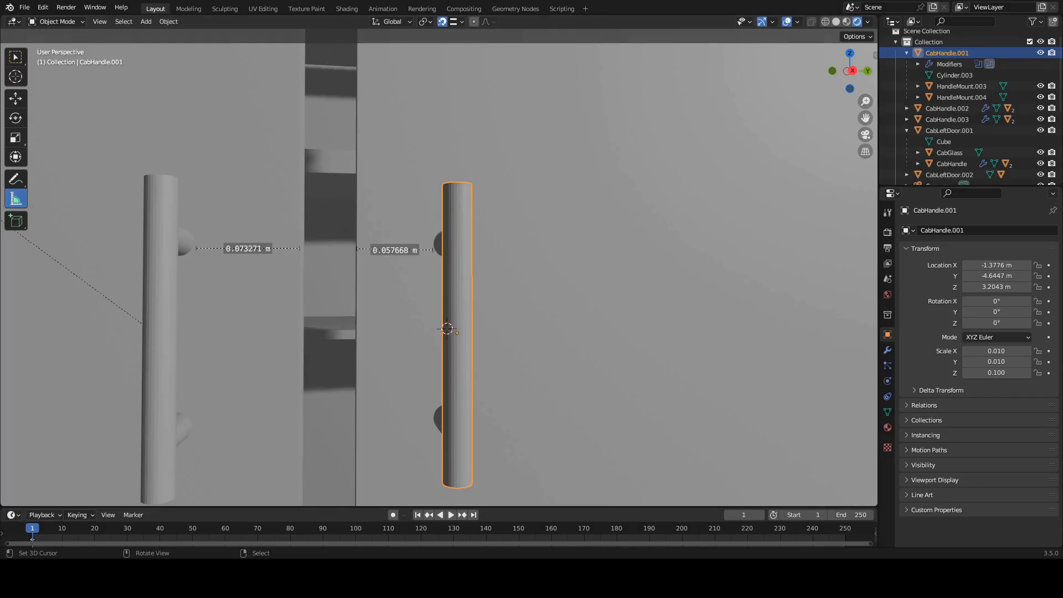
left_click(16, 77)
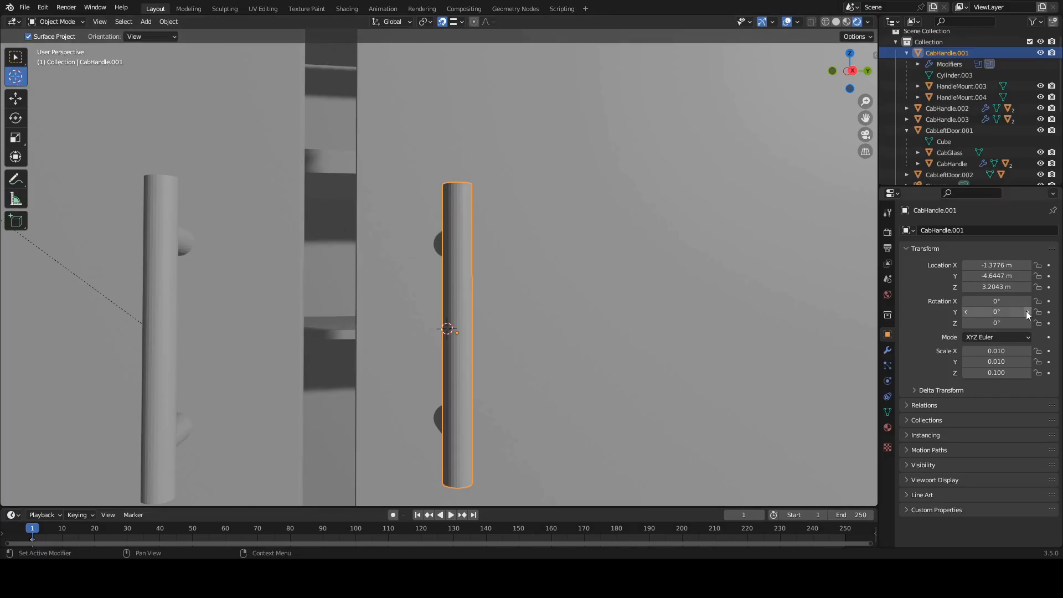
Step: Try to set CabHandle.001's Y location to -4.6647 m, and undo the change
left_click(996, 277)
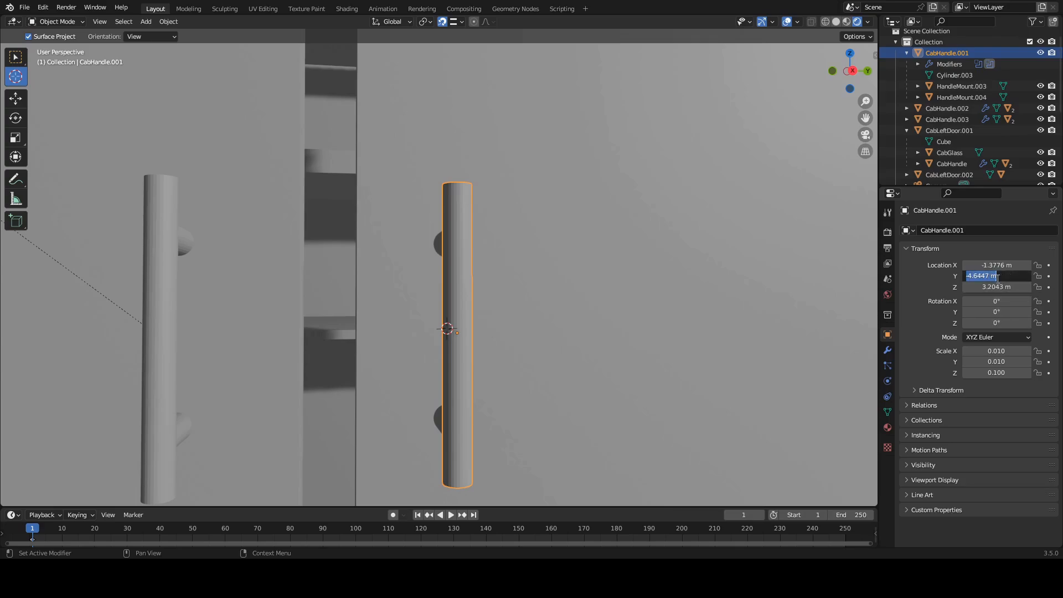
left_click(981, 277)
key("BackSpace")
type("6")
key("Return")
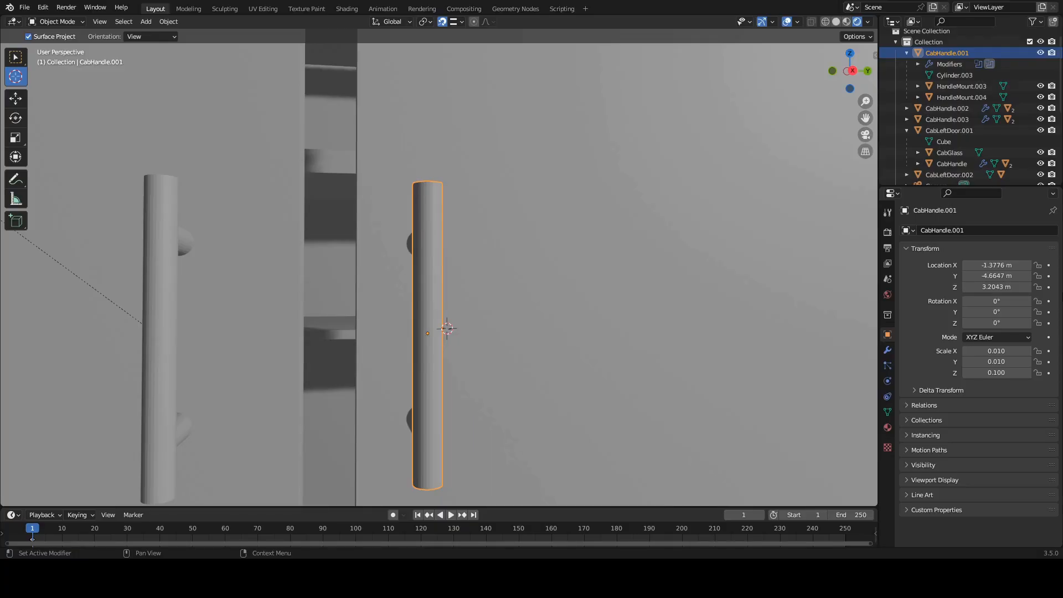
key("ctrl+z")
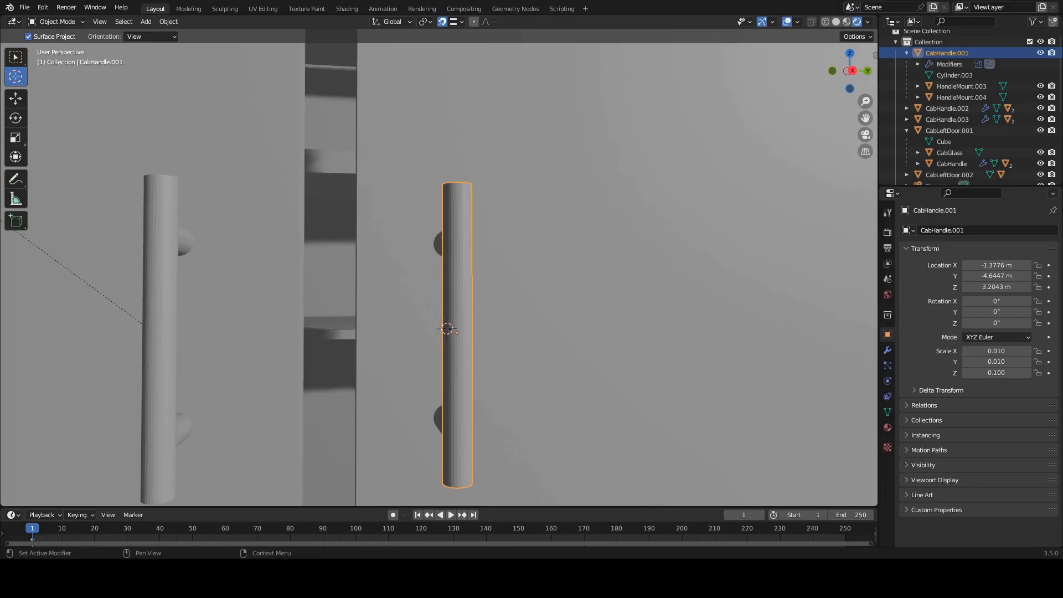
Step: Set CabHandle.001's Y location to -4.6247 m
left_click(1001, 276)
left_click(980, 276)
key("BackSpace")
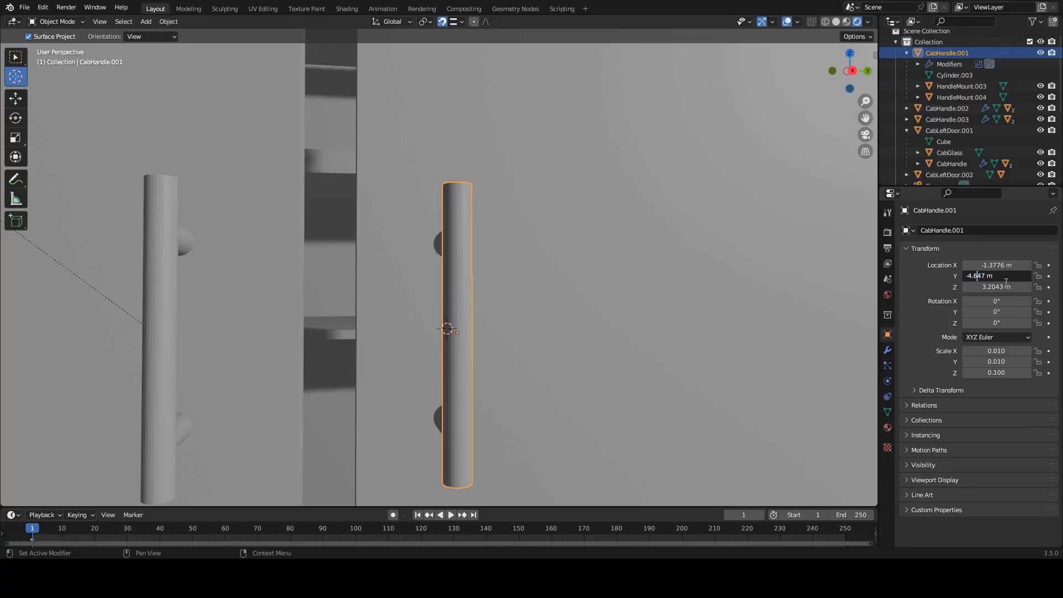
type("2")
key("Return")
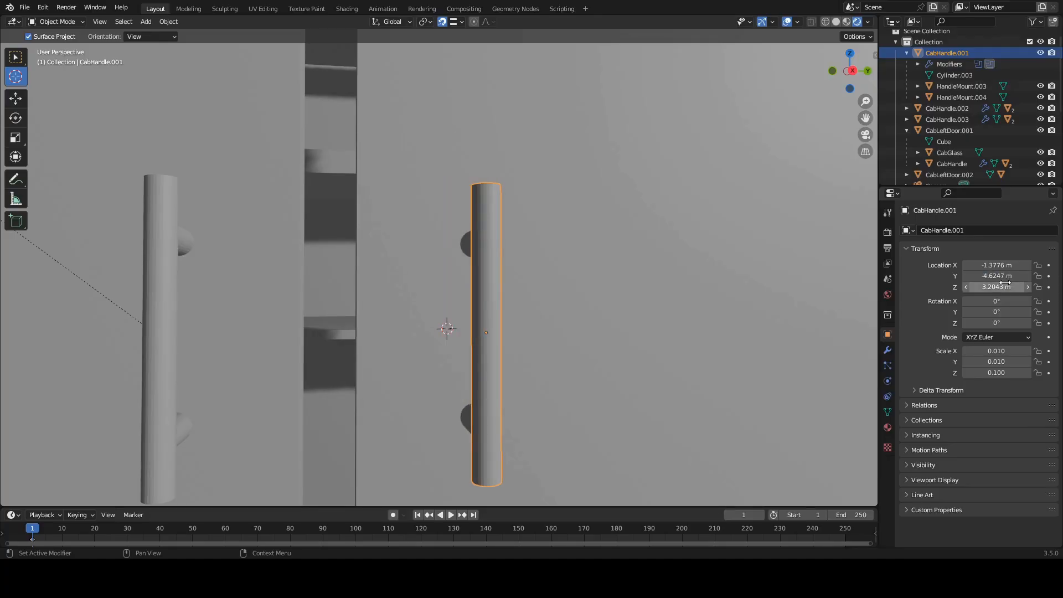
scroll(497, 279, "down", 5)
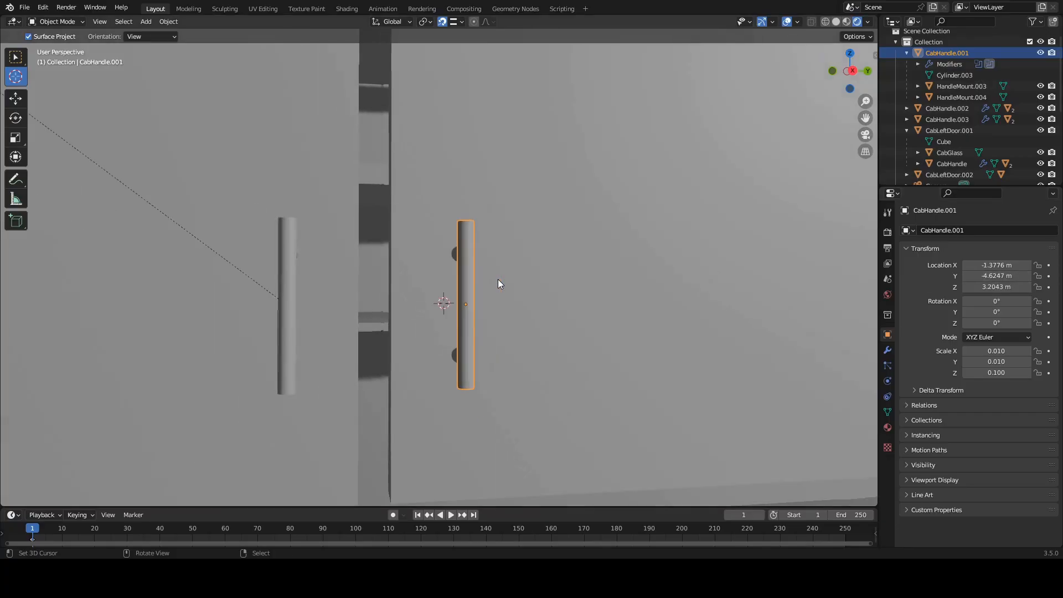
scroll(496, 283, "down", 4)
mouse_move(506, 306)
middle_mouse_down()
mouse_move(507, 335)
mouse_move(493, 336)
mouse_move(487, 310)
mouse_move(500, 321)
mouse_move(496, 308)
middle_mouse_up()
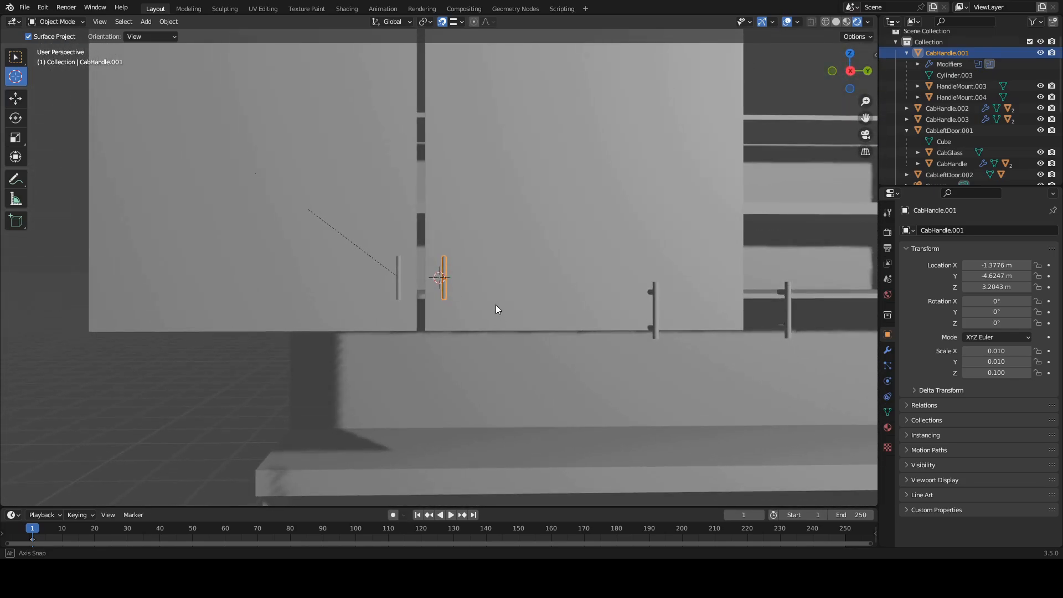
scroll(494, 304, "down", 3)
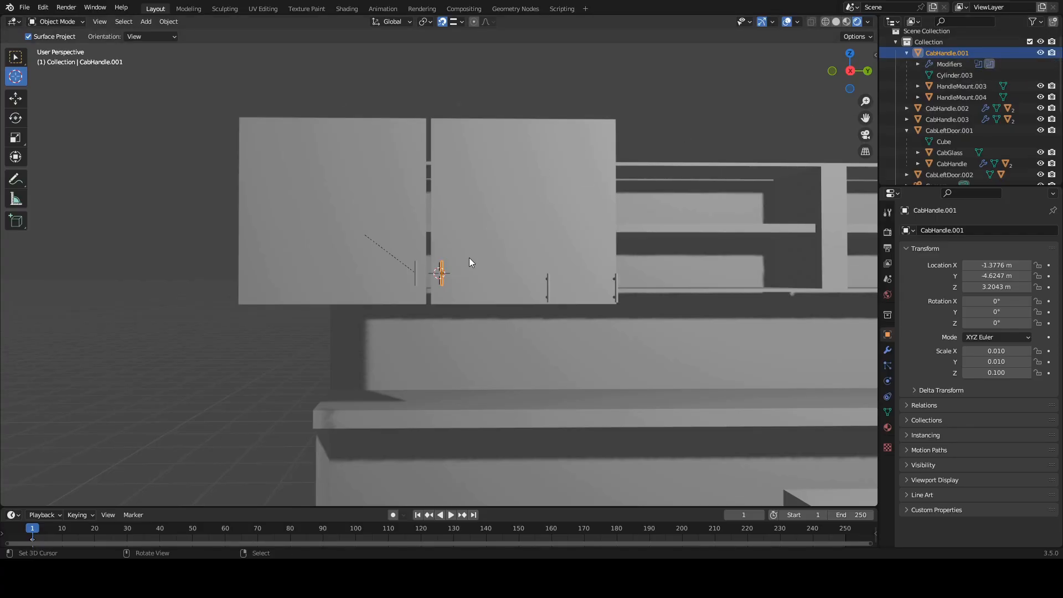
scroll(475, 332, "up", 5)
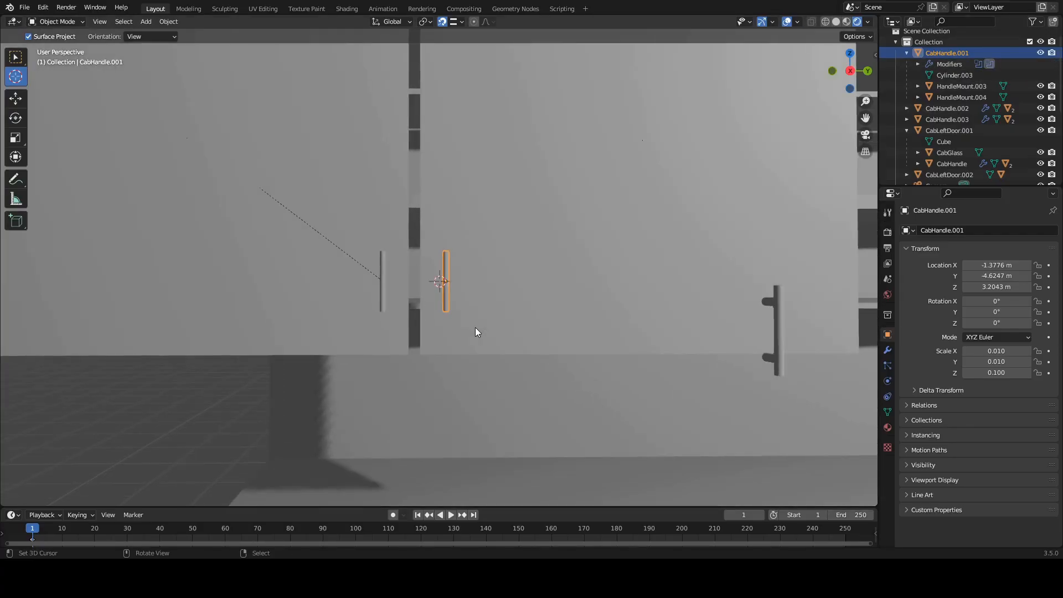
Step: Delete the extra handles CabHandle.002 and CabHandle.003 together with their mounts, HandleMount.005 to HandleMount.008
left_click(945, 111)
scroll(944, 155, "down", 2)
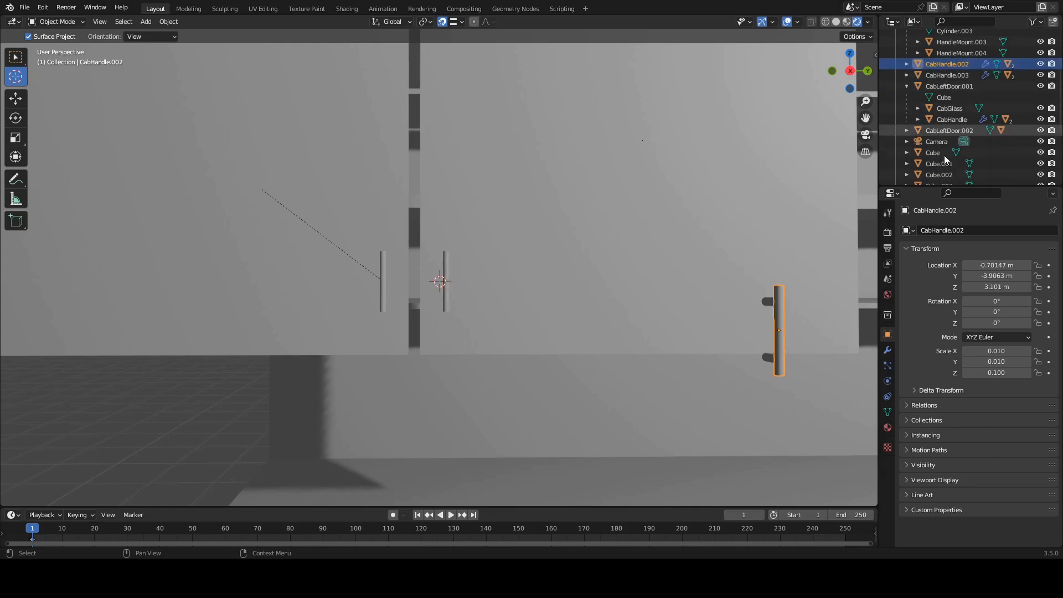
scroll(941, 157, "up", 2)
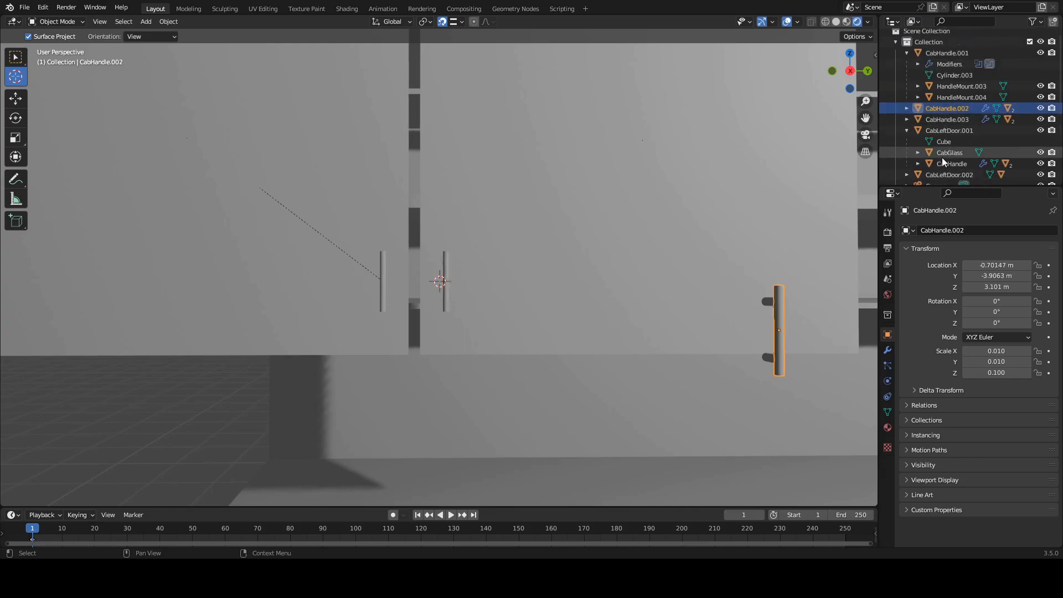
left_click(939, 120, "shift")
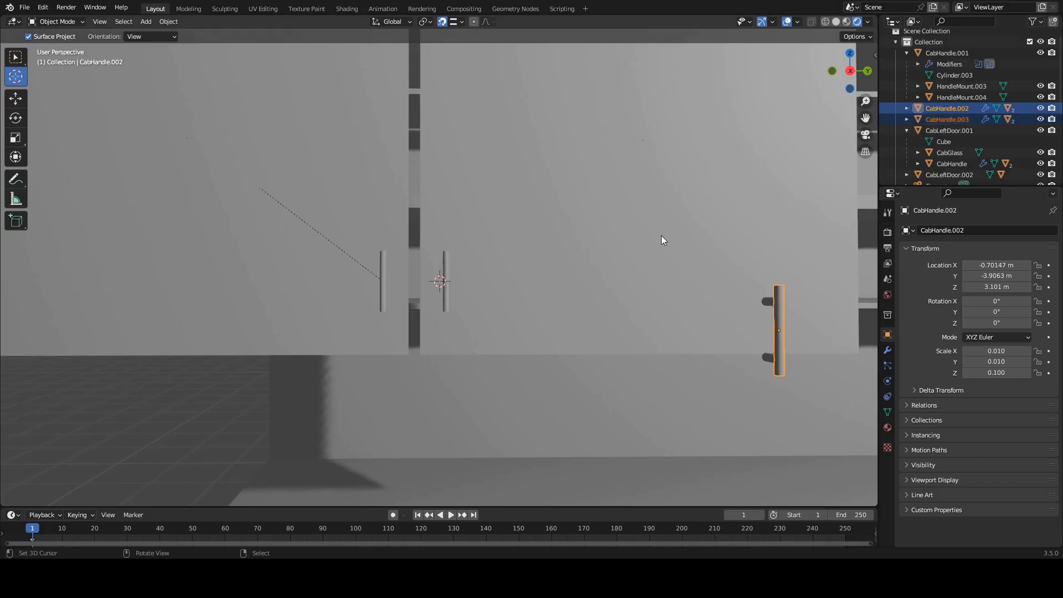
scroll(580, 373, "down", 5)
scroll(581, 373, "down", 2)
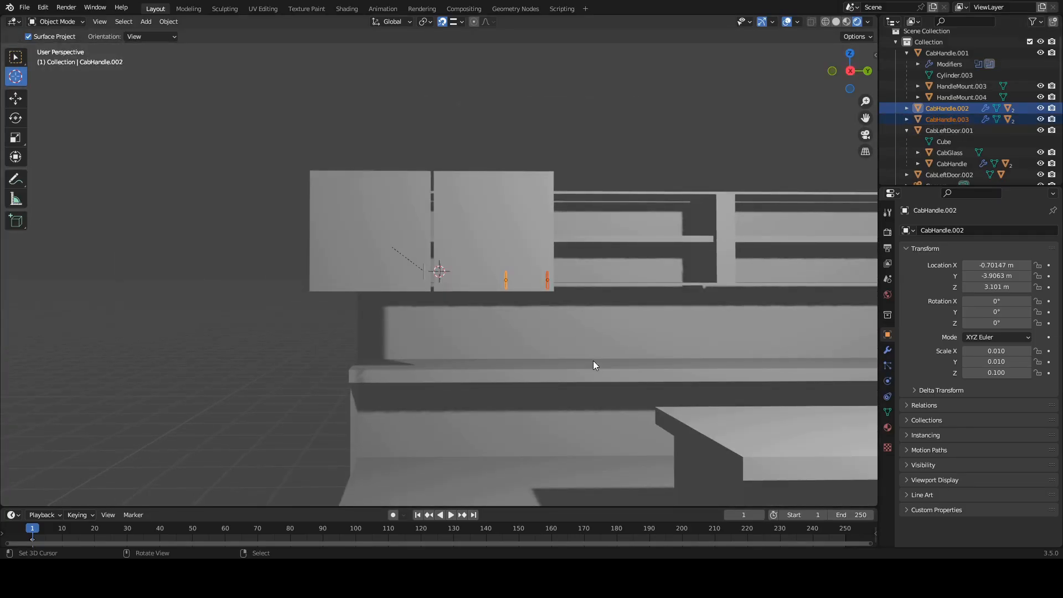
middle_click_drag(632, 321, 588, 353)
scroll(591, 350, "up", 3)
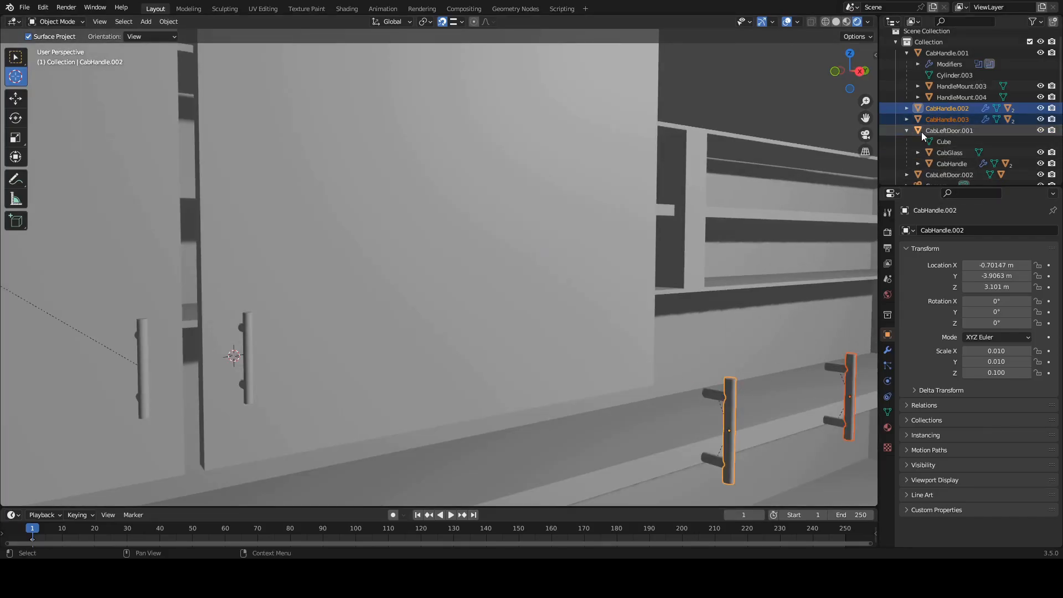
left_click(906, 119)
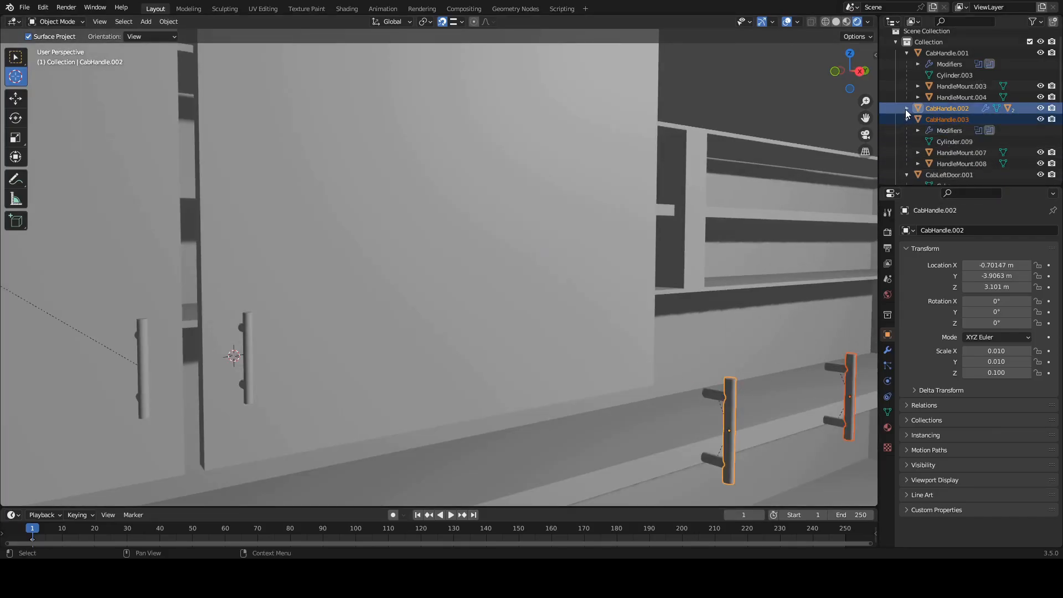
left_click(905, 108)
left_click(954, 155, "shift")
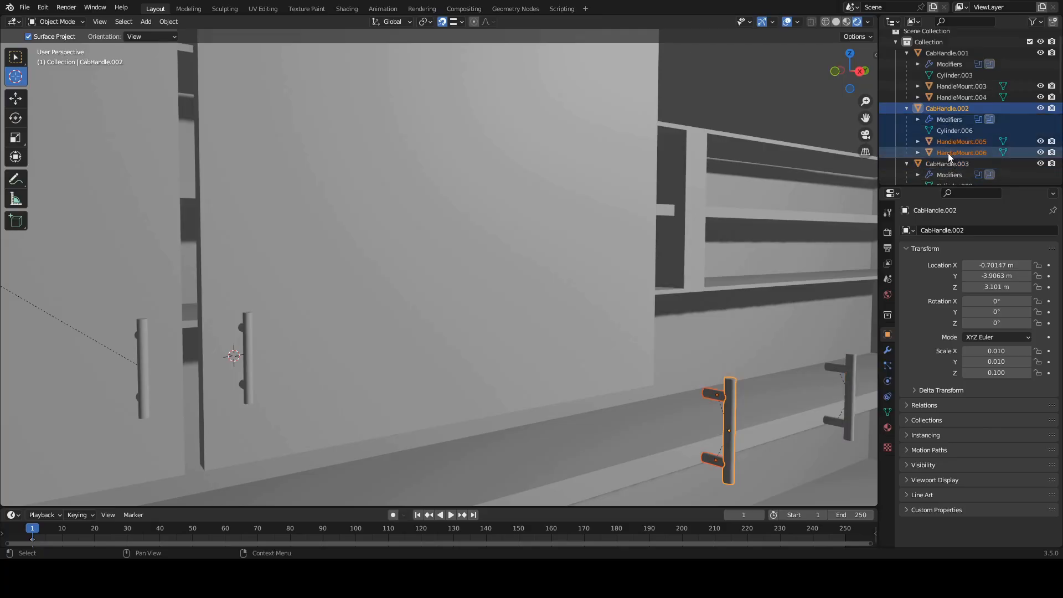
left_click(908, 162)
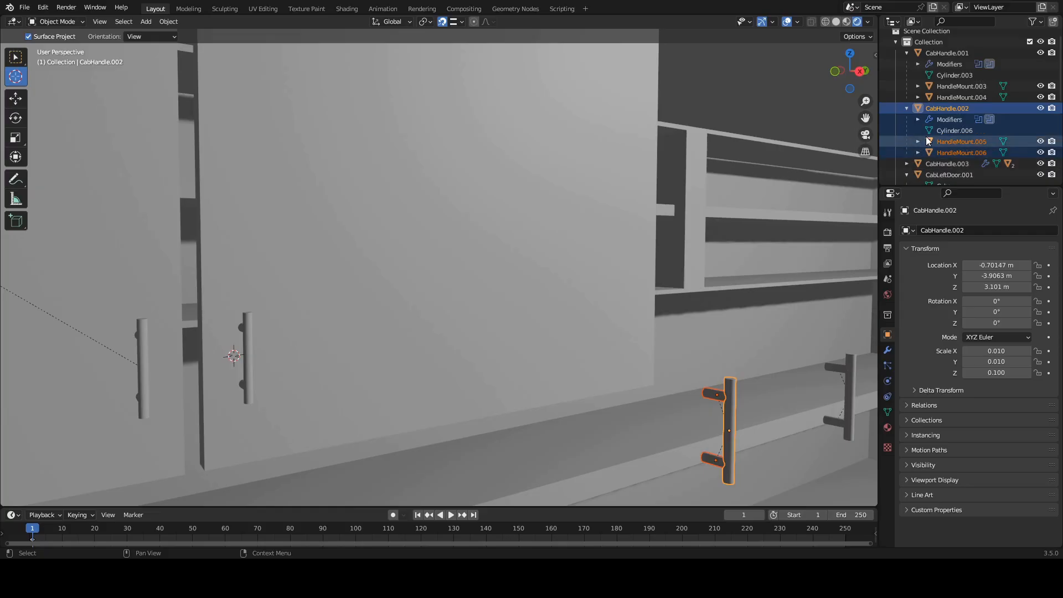
scroll(925, 138, "down", 2)
left_click(907, 142)
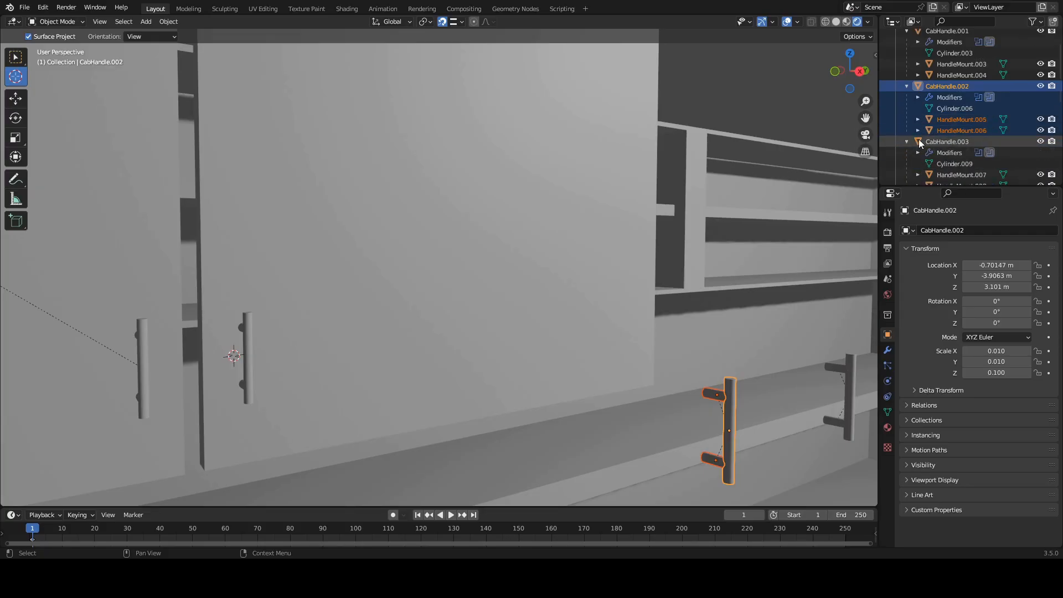
scroll(938, 126, "down", 2)
left_click(971, 164, "shift")
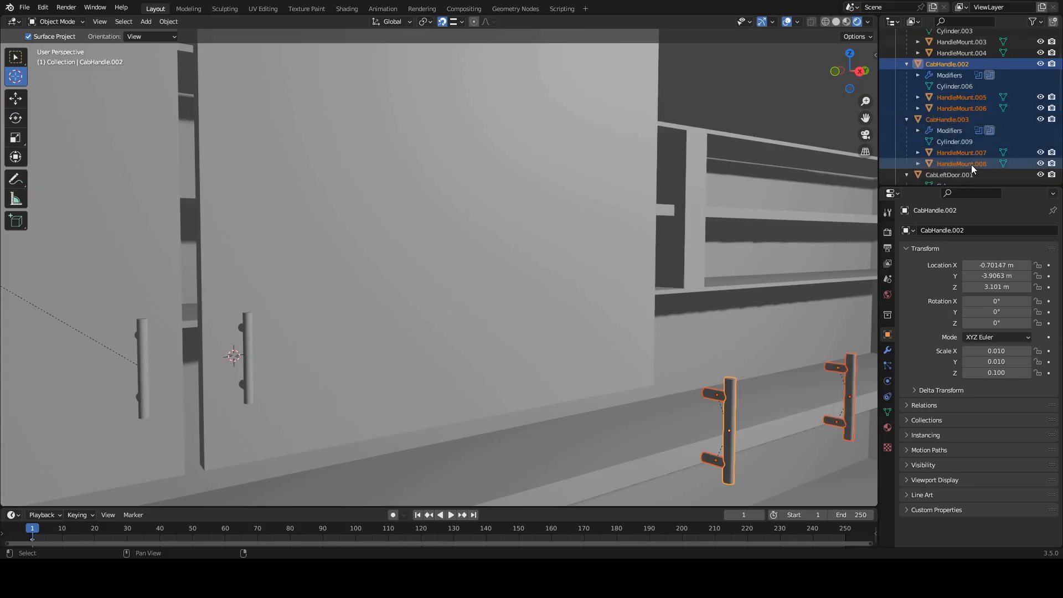
key("Delete")
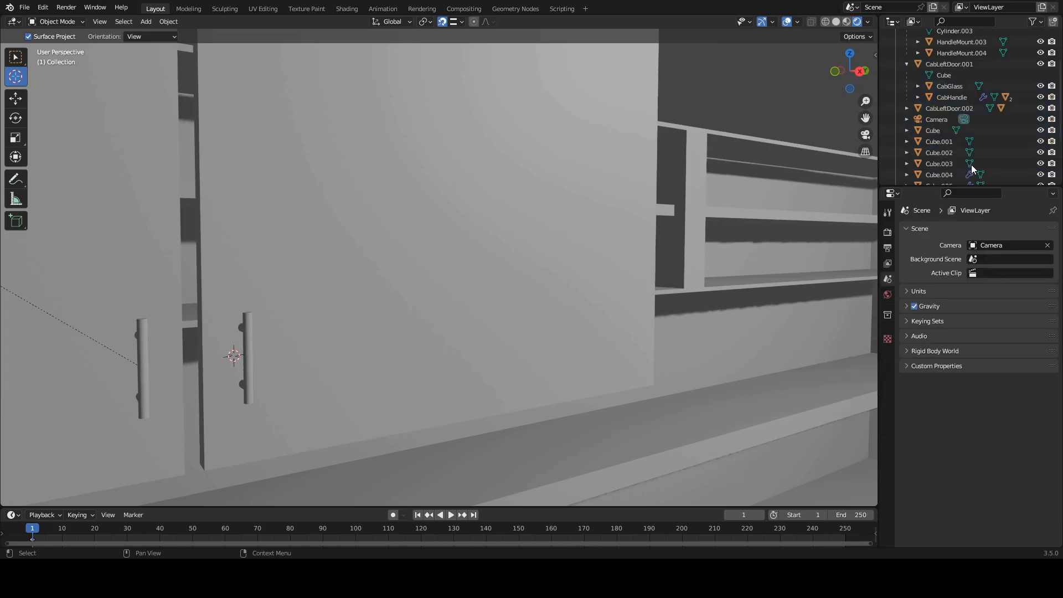
Step: Check the two remaining handles, identify the left door's CabHandle, and collapse the CabLeftDoor.001 hierarchy
middle_click_drag(410, 292, 363, 290)
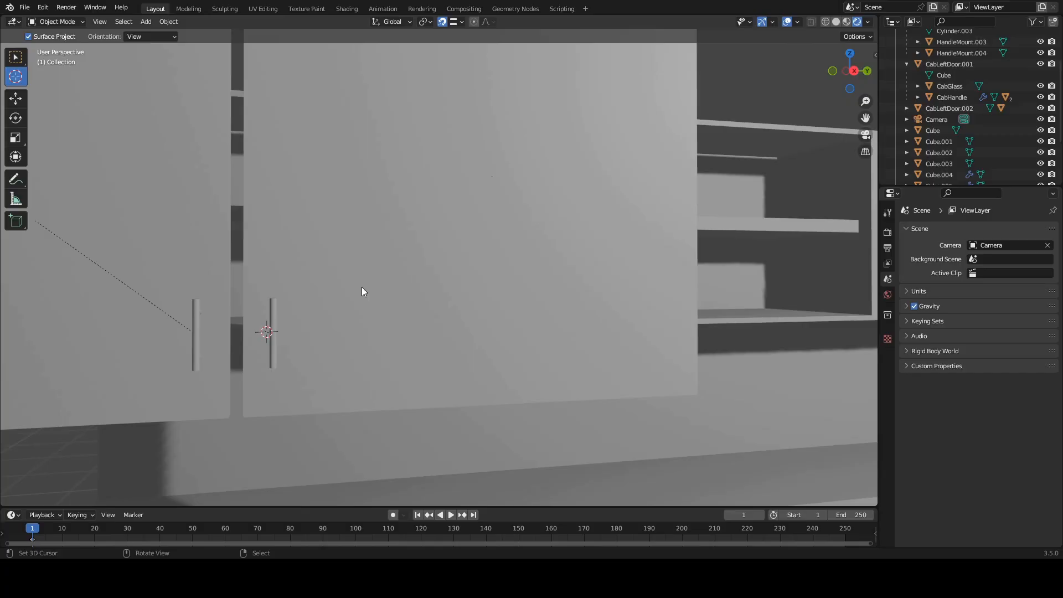
scroll(361, 286, "down", 2)
scroll(339, 299, "up", 2)
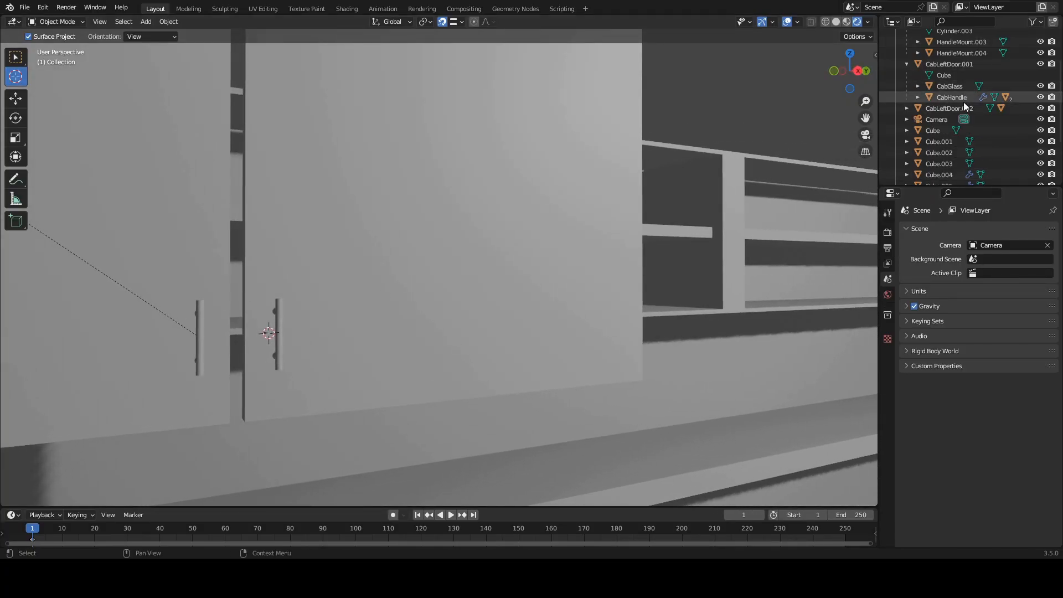
left_click(942, 98)
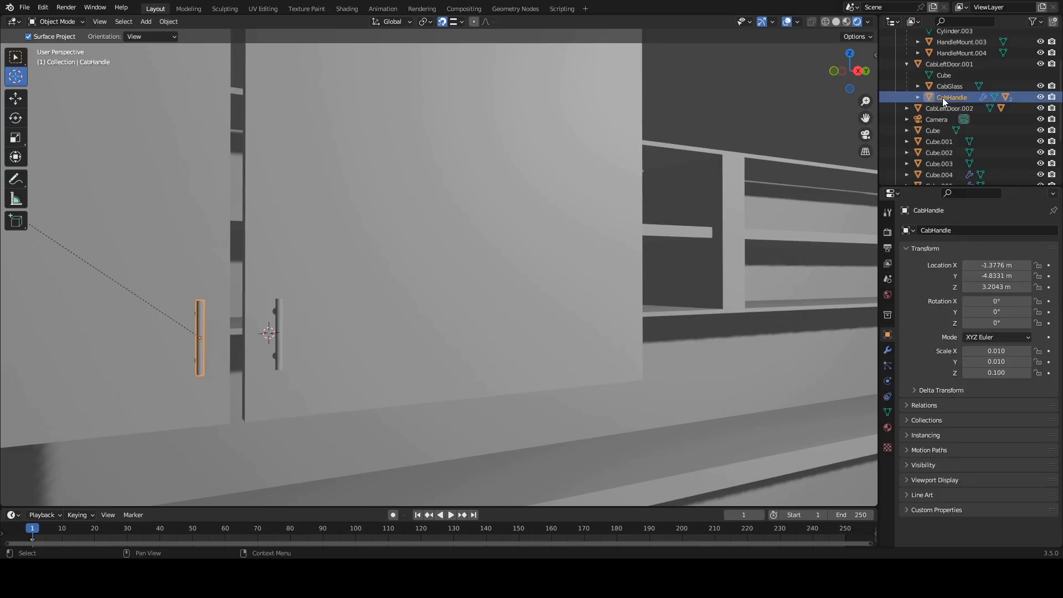
left_click(906, 64)
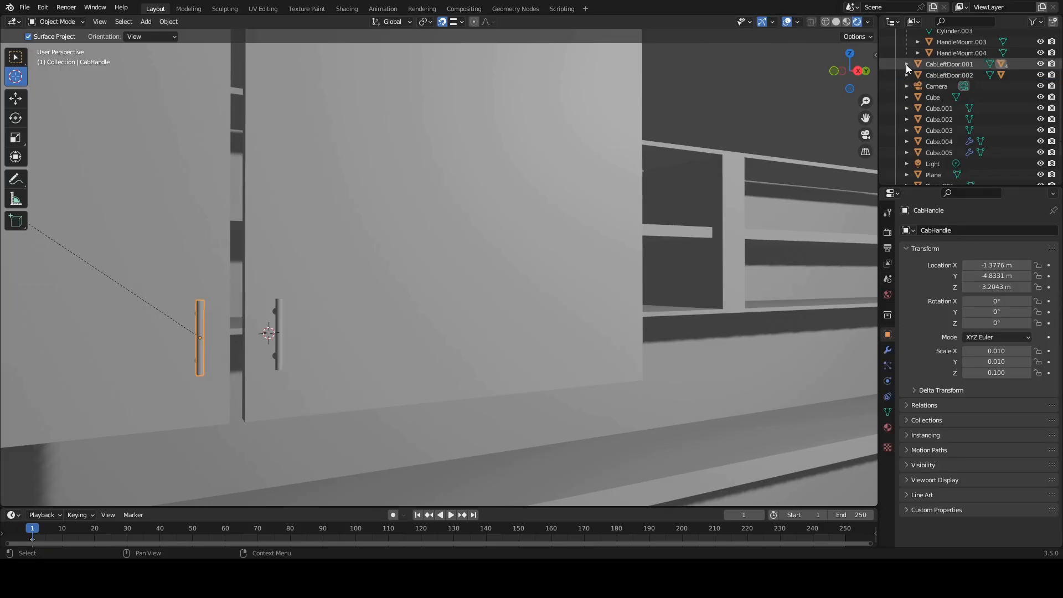
scroll(975, 93, "up", 2)
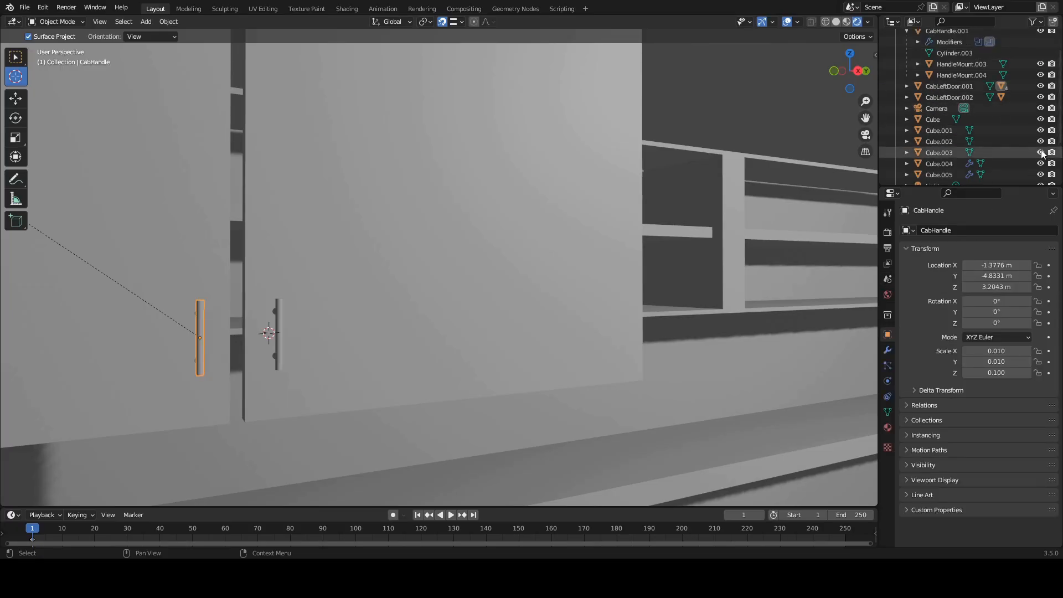
scroll(1041, 154, "up", 2)
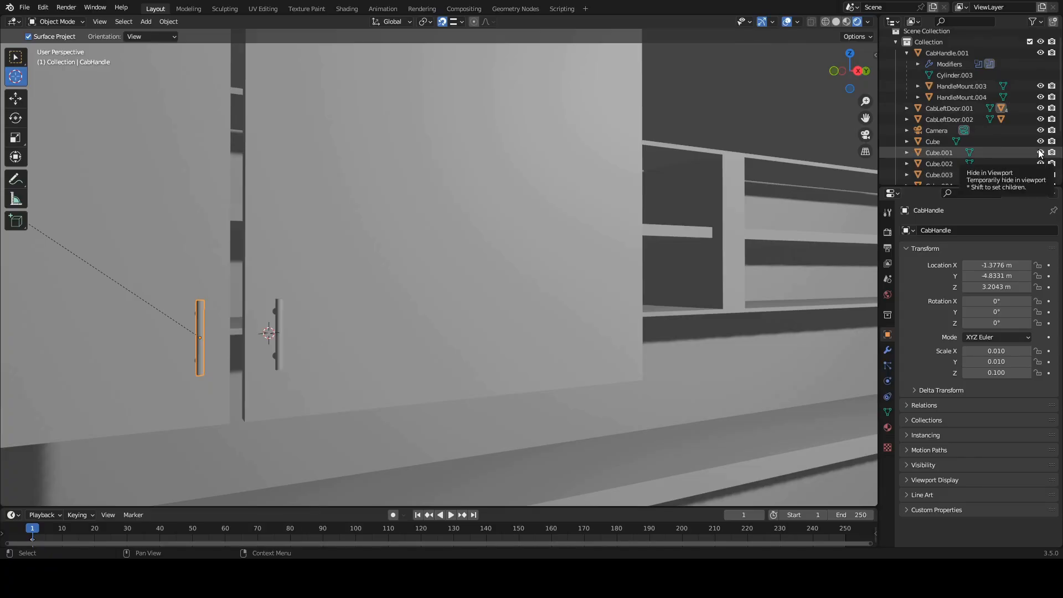
Step: Rename the second door, CabLeftDoor.002, as CabRightDoor.001
left_click(954, 108)
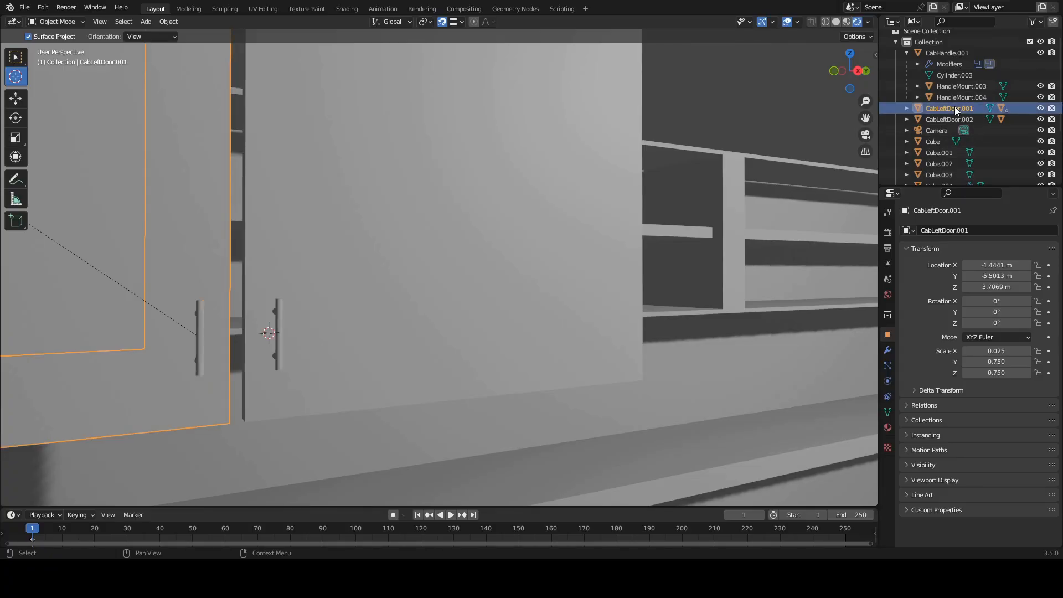
left_click(949, 117)
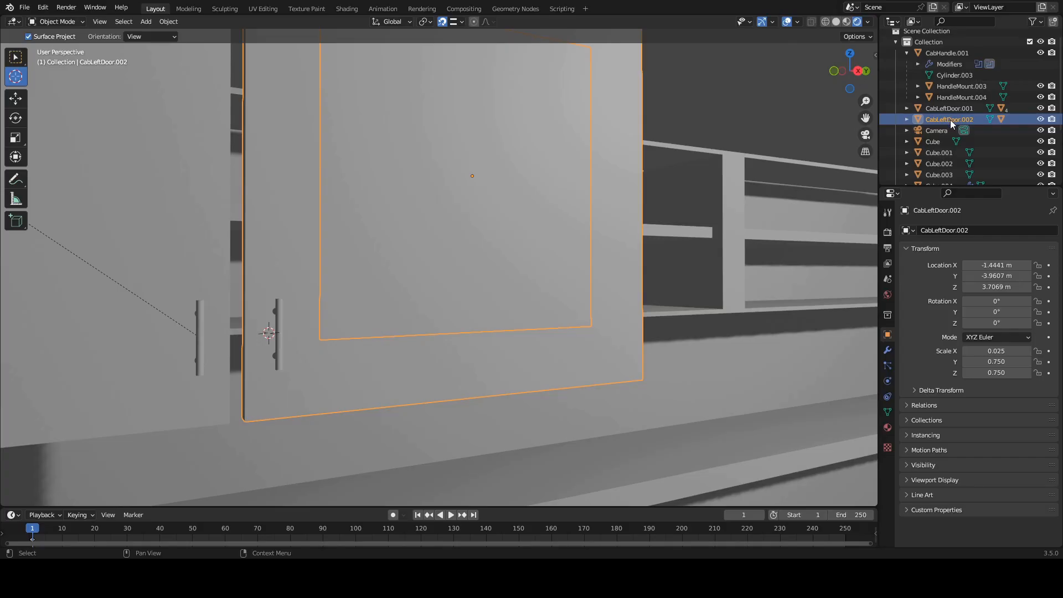
scroll(941, 121, "down", 2)
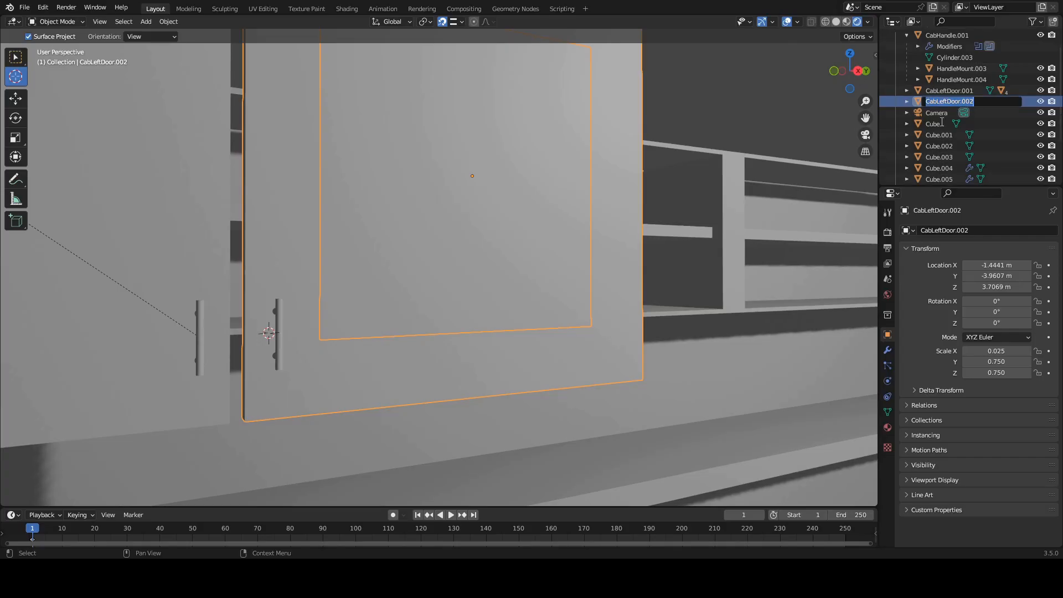
double_click(948, 102)
key("BackSpace")
key("BackSpace")
key("BackSpace")
key("BackSpace")
type("Right")
key("Return")
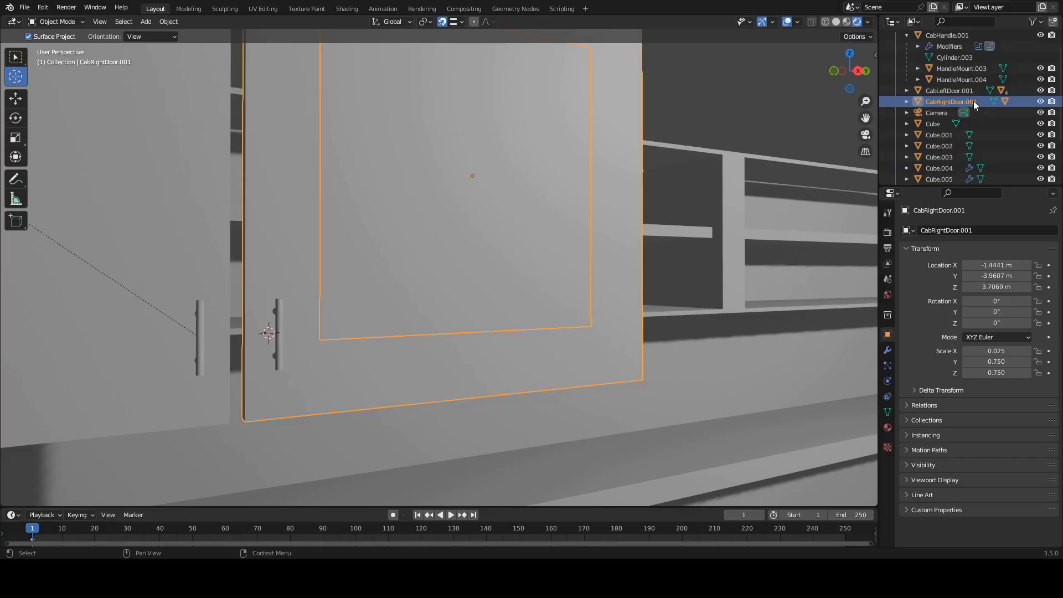
Step: Rename the CabHandle object under CabLeftDoor.001 as CabHandleL.001
left_click(965, 73)
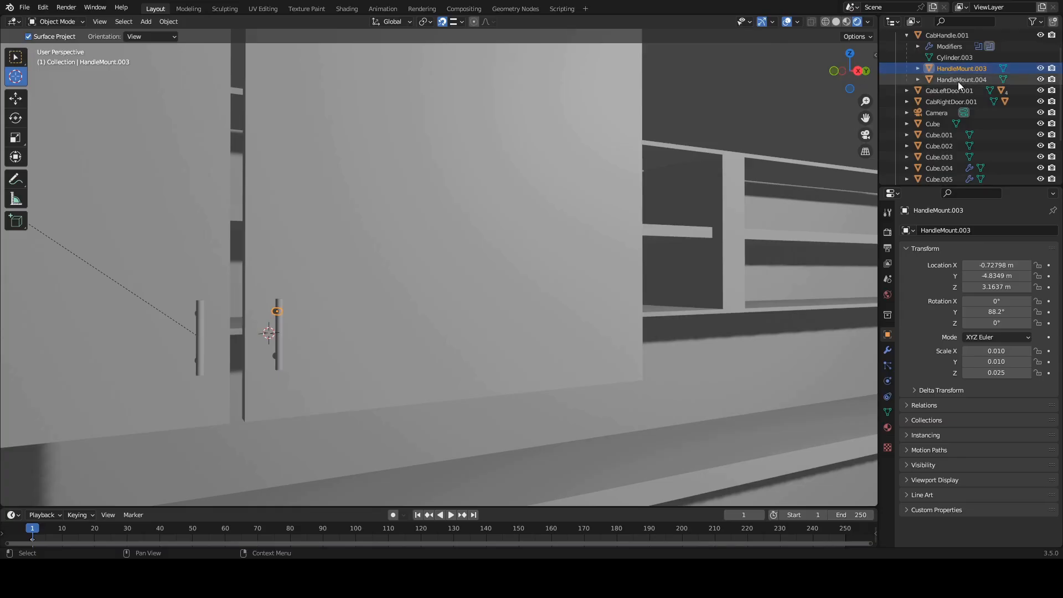
left_click(939, 36)
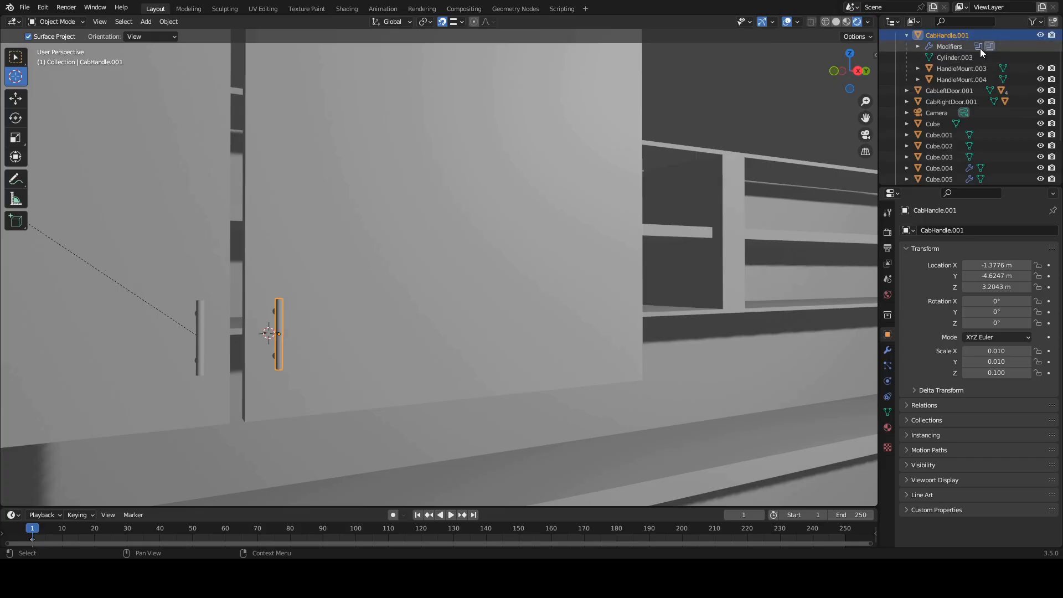
left_click(905, 90)
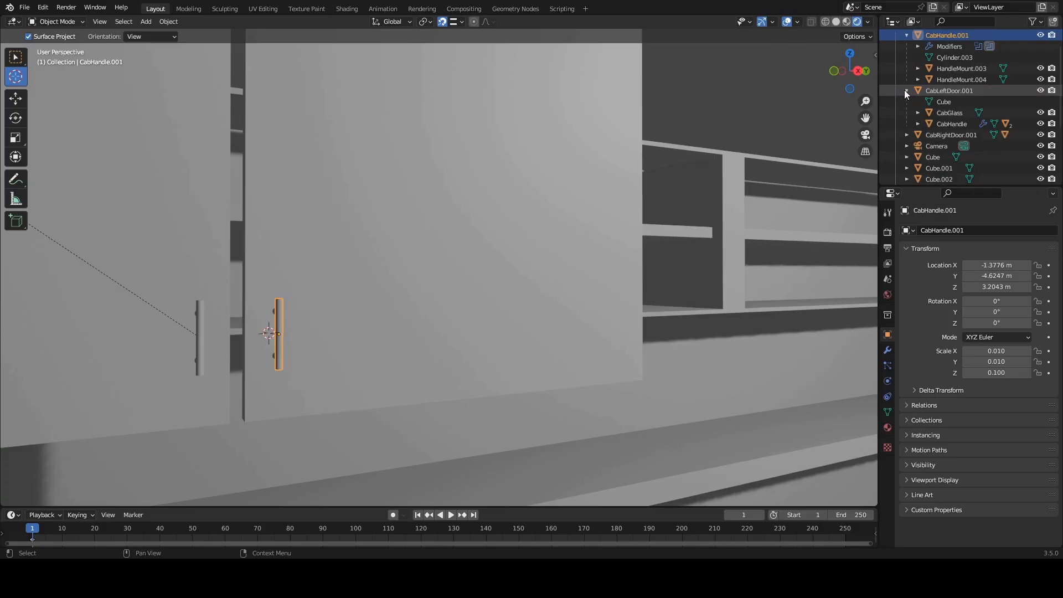
left_click(905, 90)
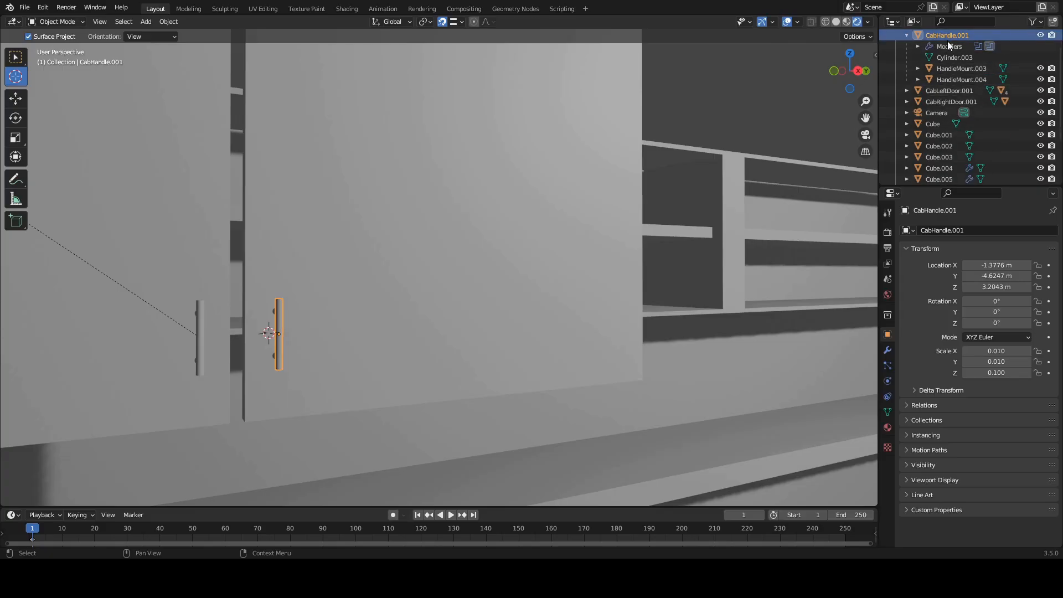
left_click(901, 89)
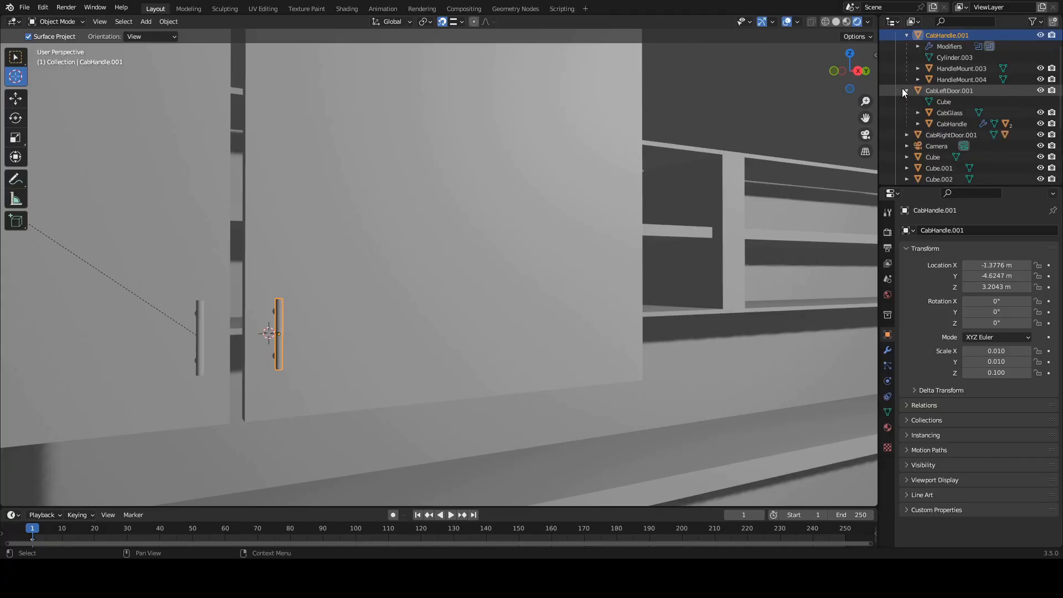
left_click(951, 124)
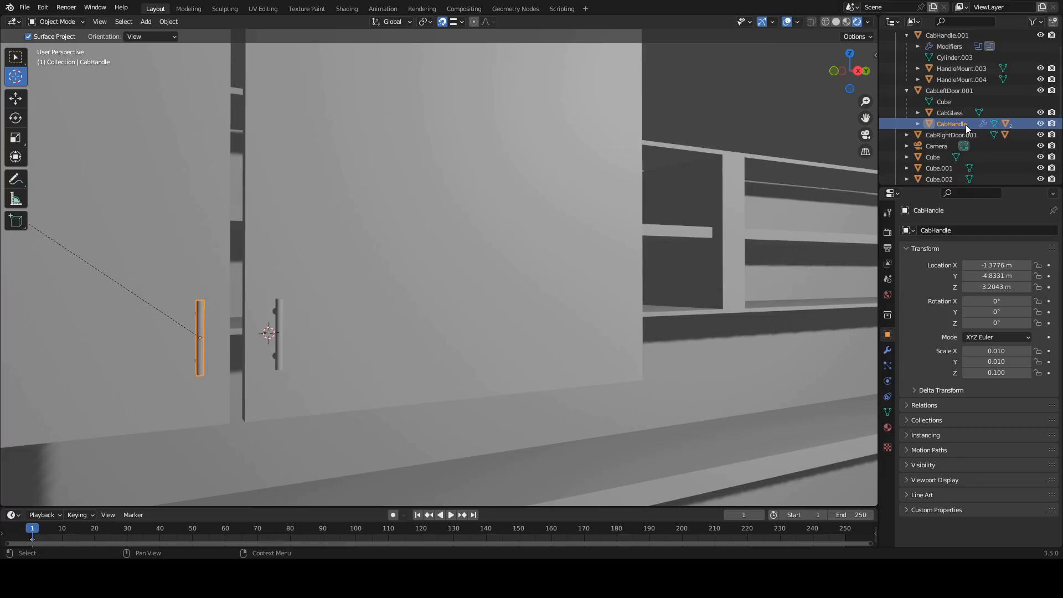
double_click(965, 124)
left_click(972, 103)
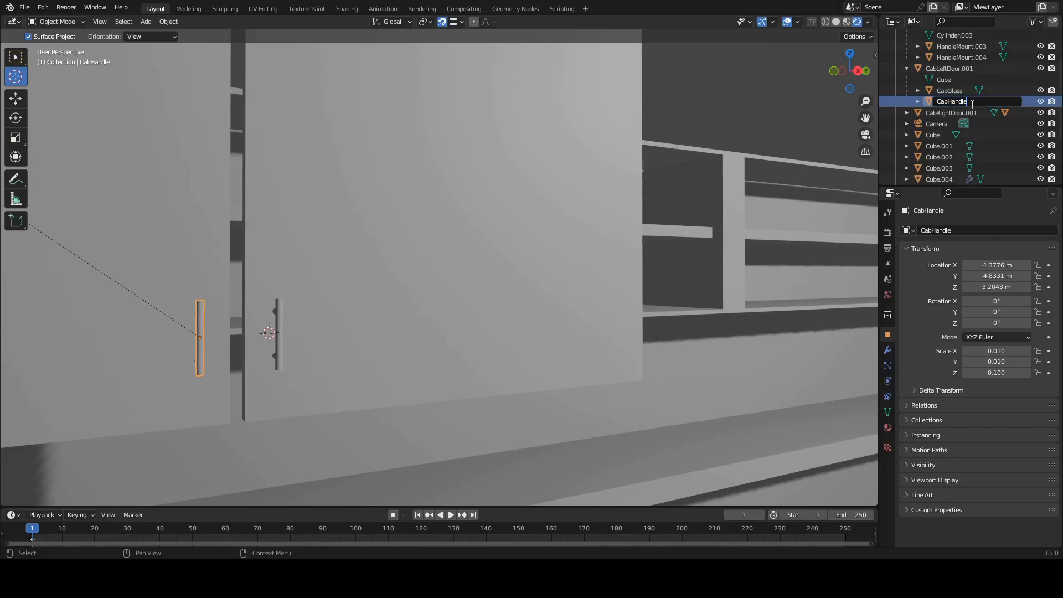
type("L.001")
key("Return")
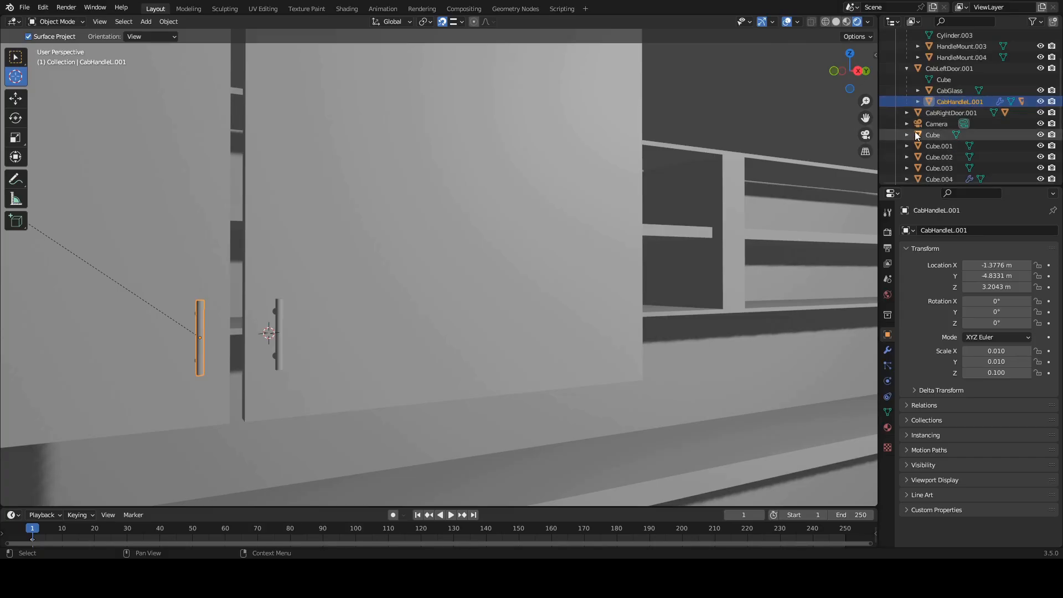
Step: Rename the second door's handle, CabHandle.001, as CabHandleR.001
scroll(947, 48, "up", 1)
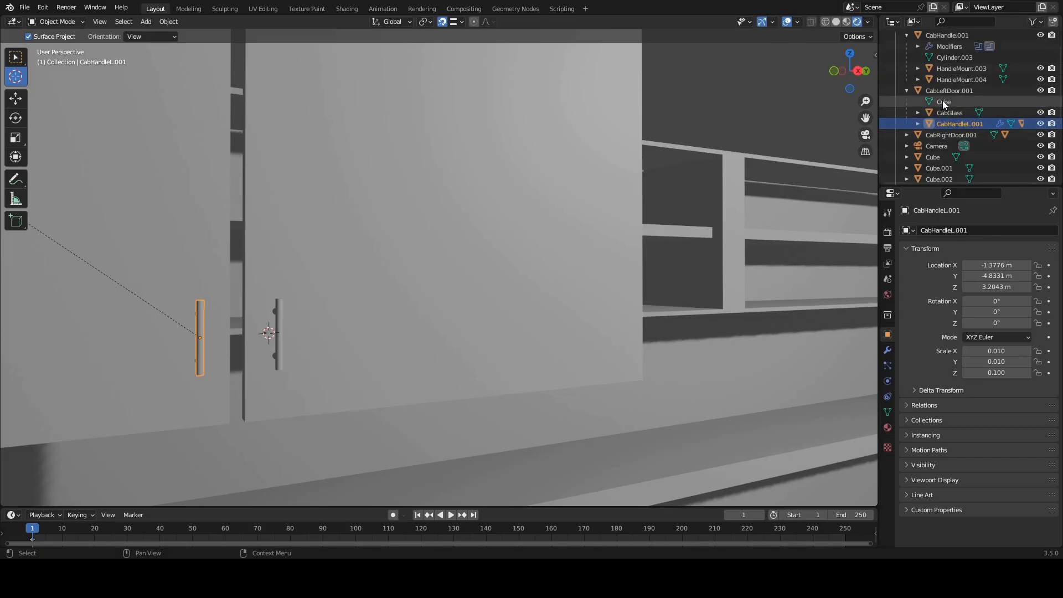
left_click(944, 35)
scroll(945, 35, "up", 2)
double_click(957, 58)
left_click(955, 58)
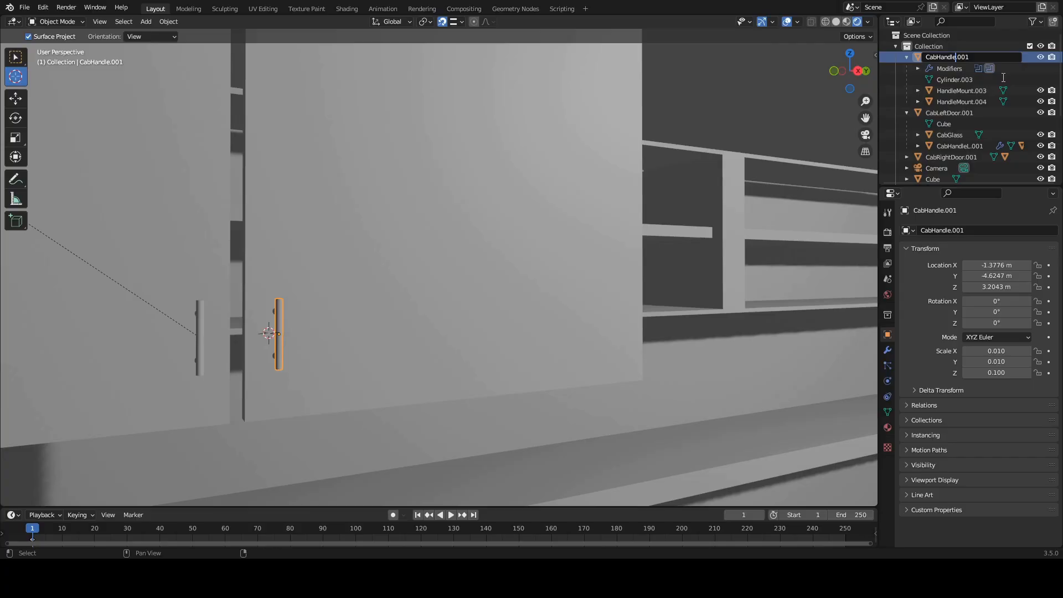
type("R")
key("Return")
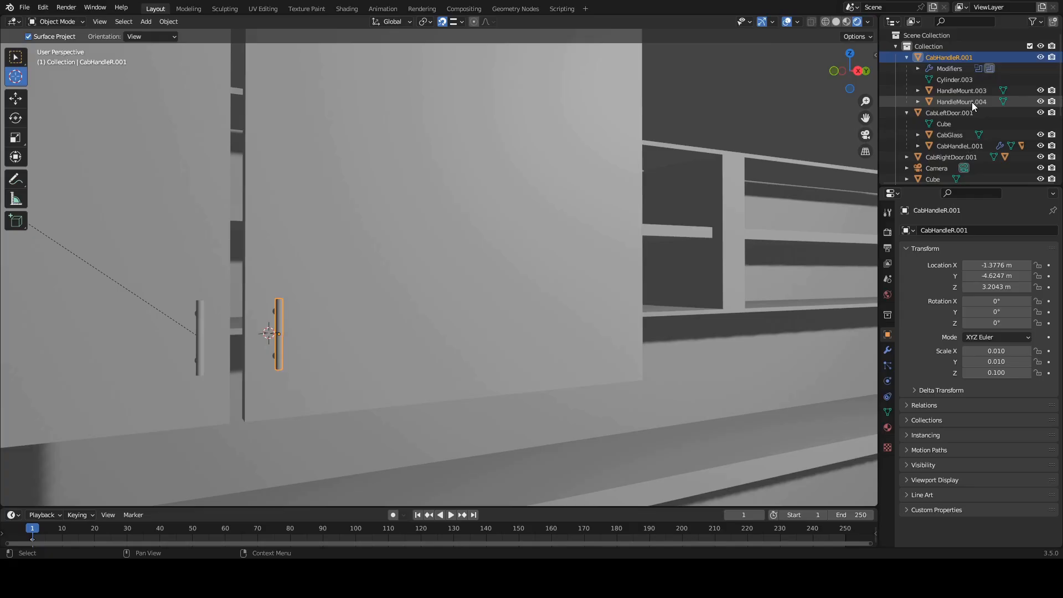
Step: Try to parent CabHandleR.001 together with its two handle mounts to CabRightDoor.001, and undo the parenting
left_click(971, 101, "shift")
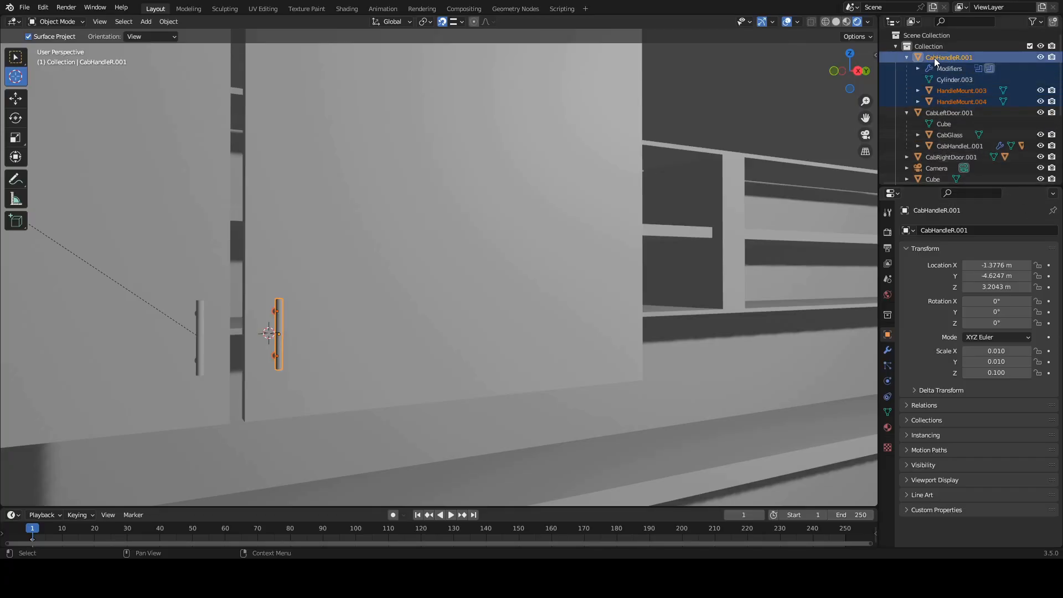
left_click_drag(934, 58, 949, 157)
left_click_drag(948, 157, 948, 157)
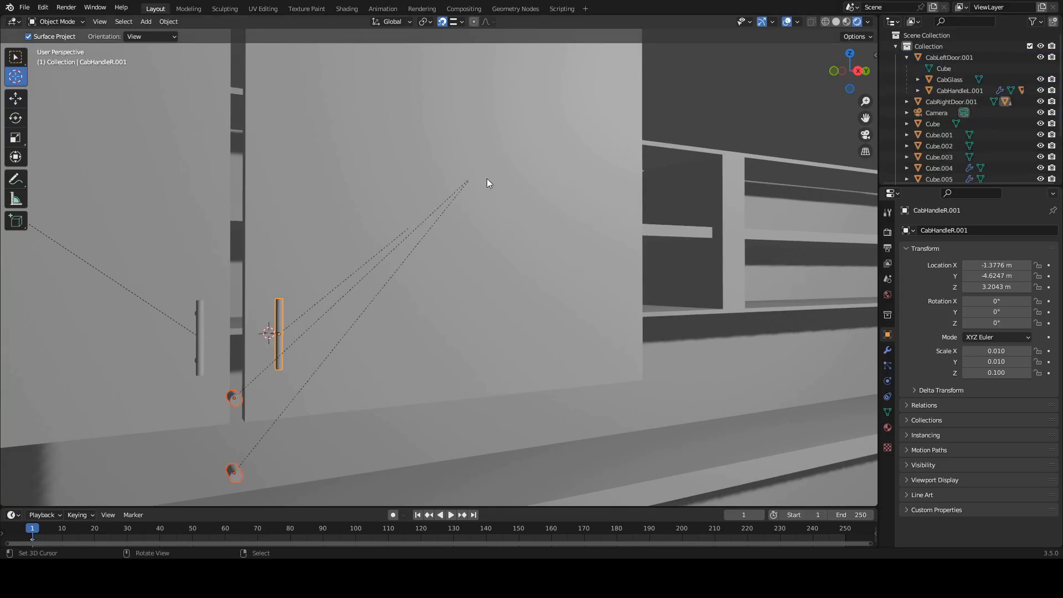
scroll(486, 182, "down", 4)
scroll(477, 266, "up", 1)
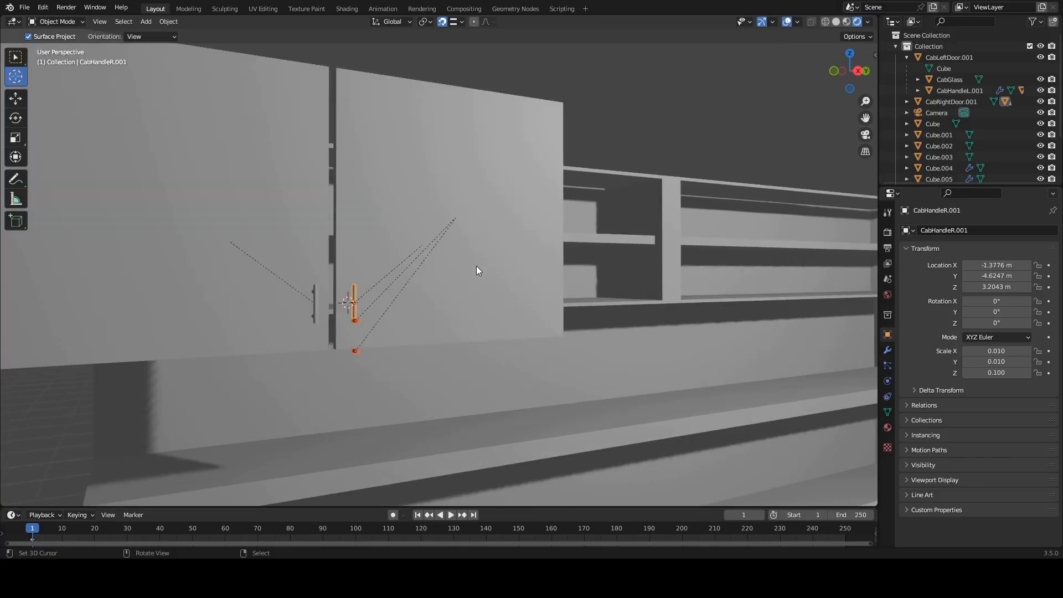
key("ctrl+z")
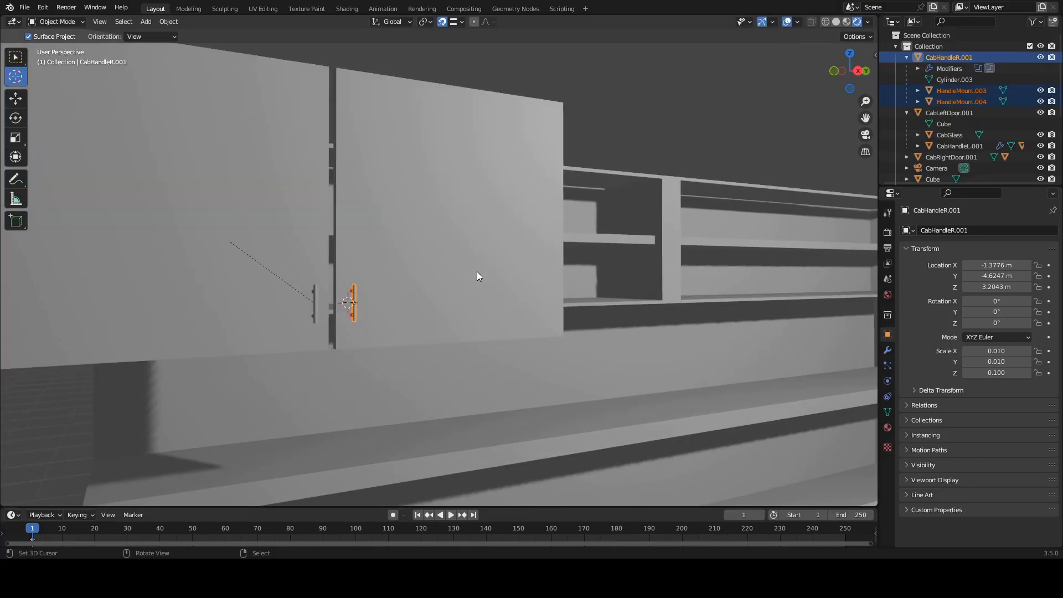
scroll(400, 364, "up", 3)
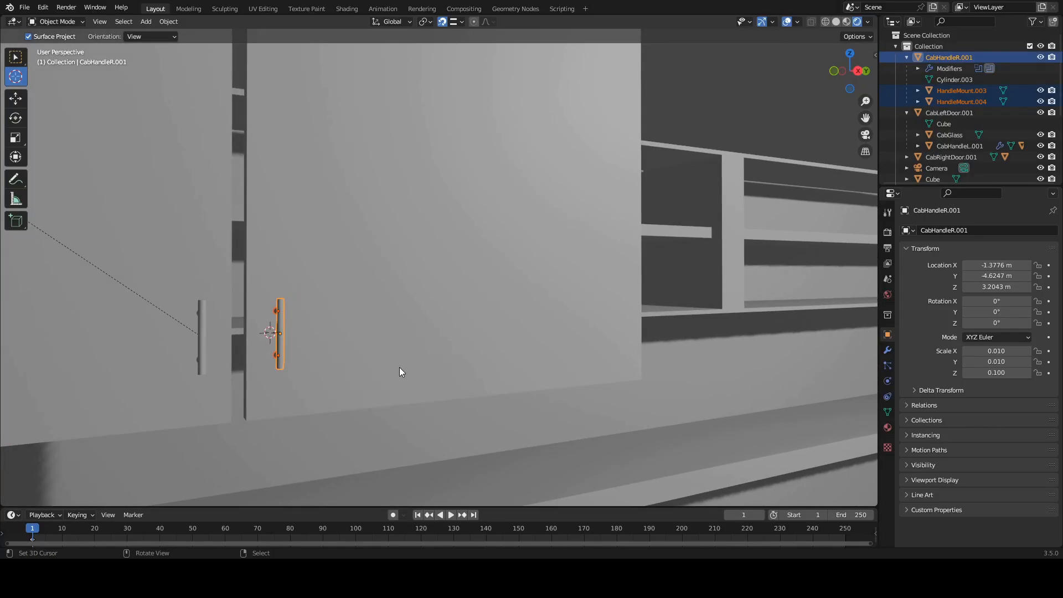
Step: Parent only the right door's handle, CabHandleR.001, to CabRightDoor.001, leaving its mounts under the handle
left_click(413, 408)
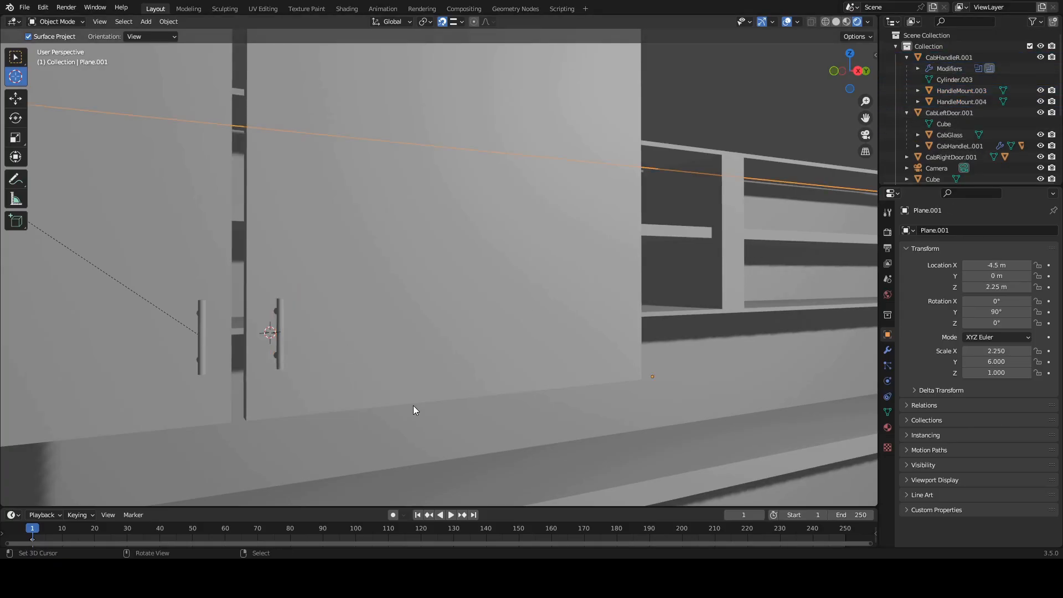
left_click(279, 329)
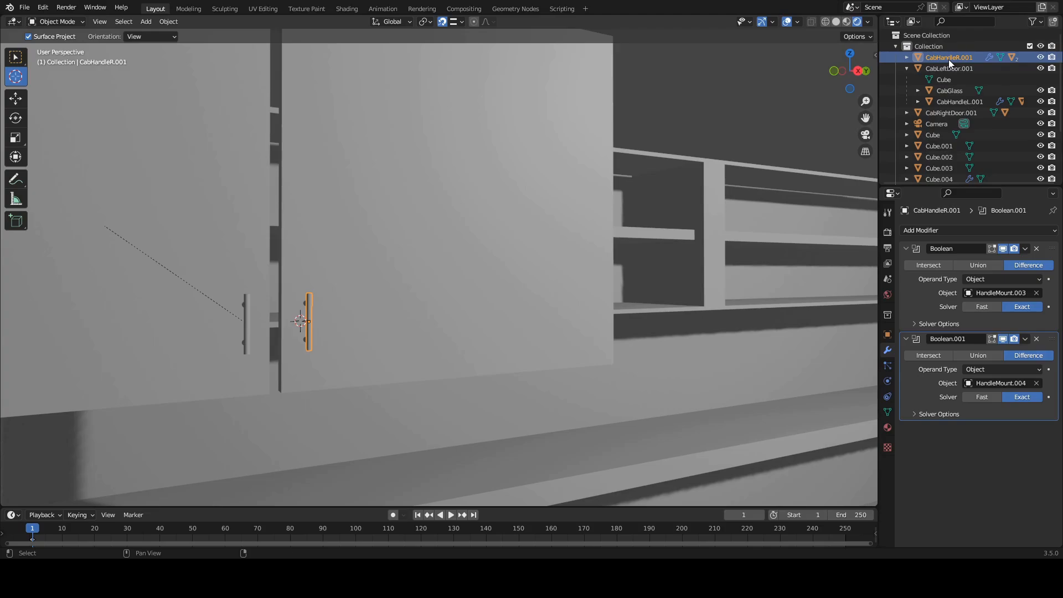
left_click_drag(948, 57, 947, 115)
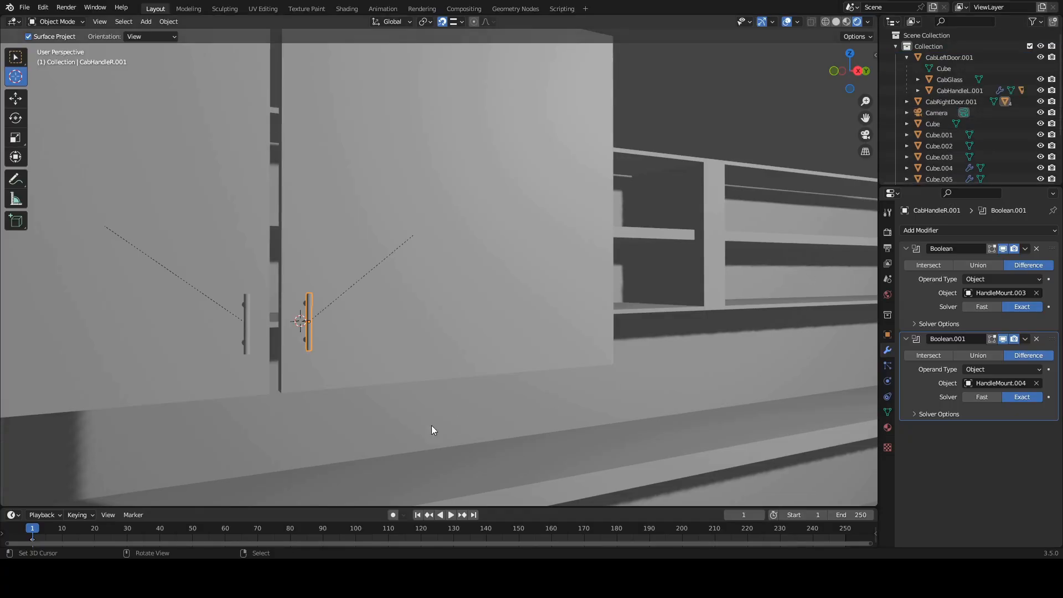
scroll(447, 261, "down", 5)
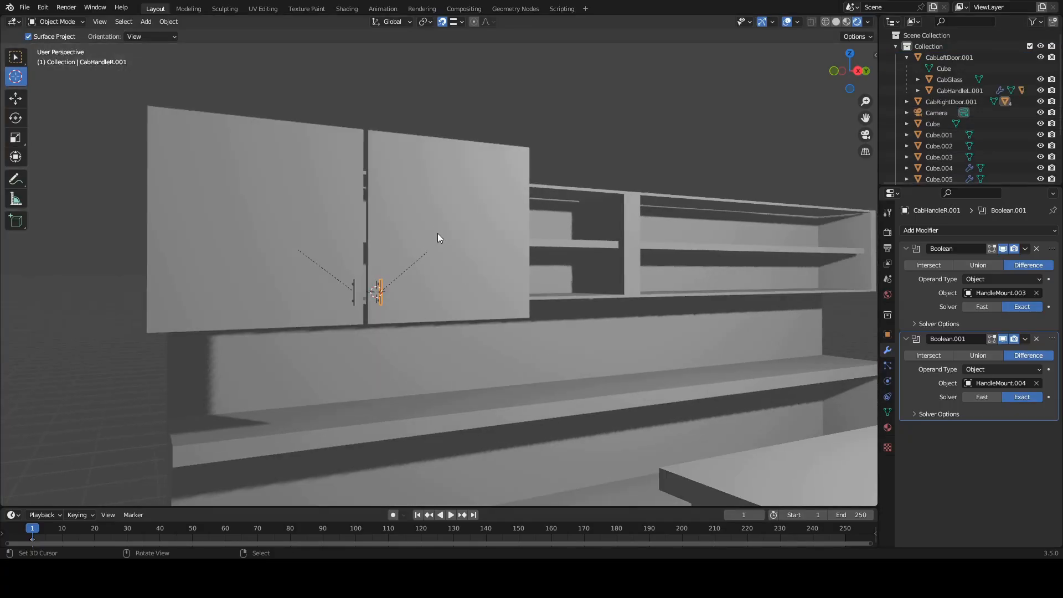
Step: Check CabRightDoor.001's hierarchy, test moving the door with its handle and cancel the move, and turn off snapping
left_click(443, 201)
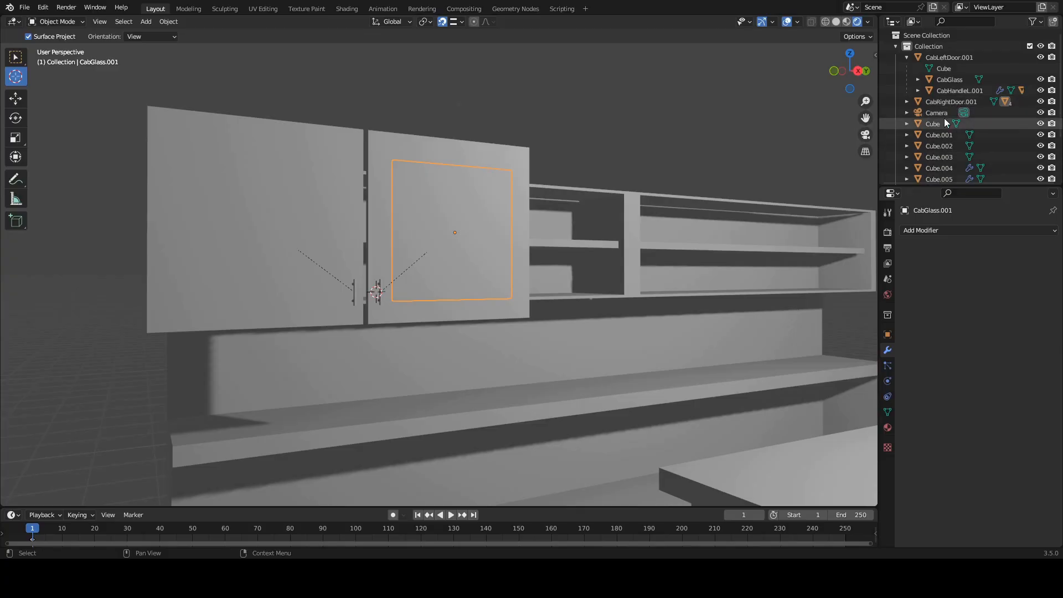
left_click(906, 58)
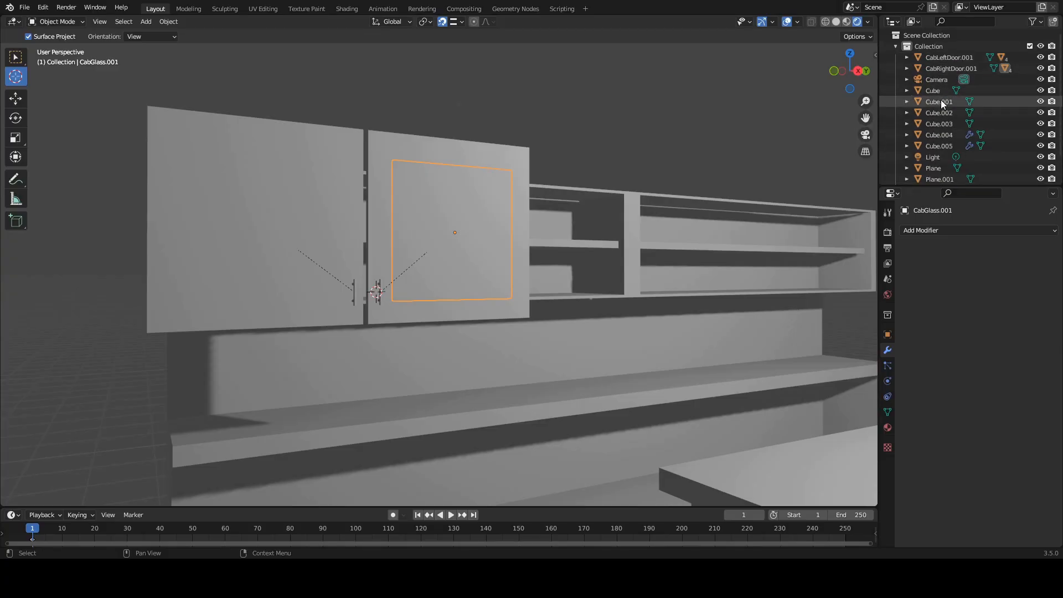
left_click(906, 68)
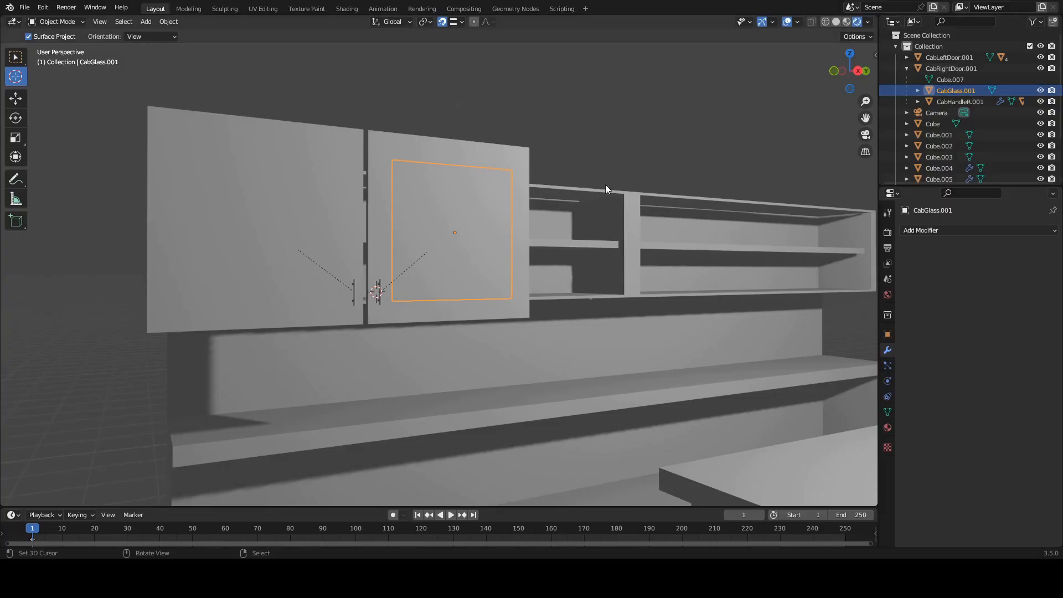
left_click(493, 155)
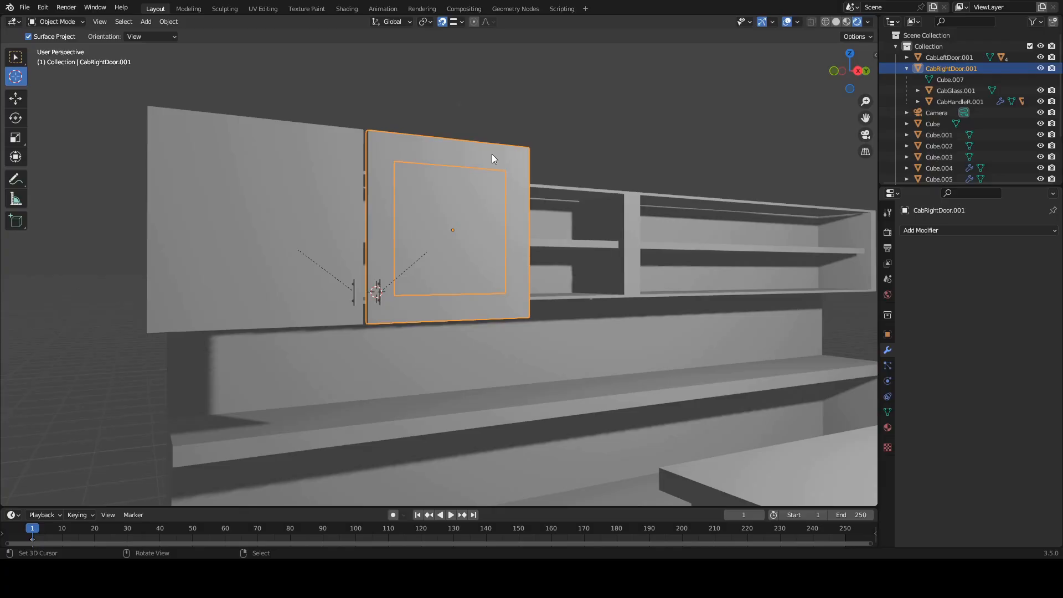
key("g")
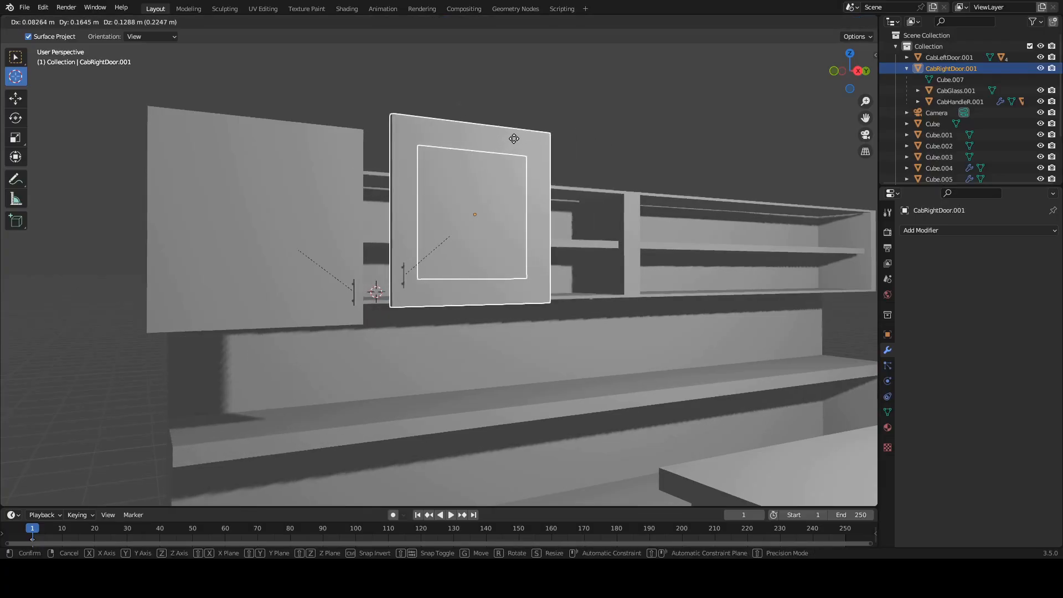
key("Escape")
left_click(442, 22)
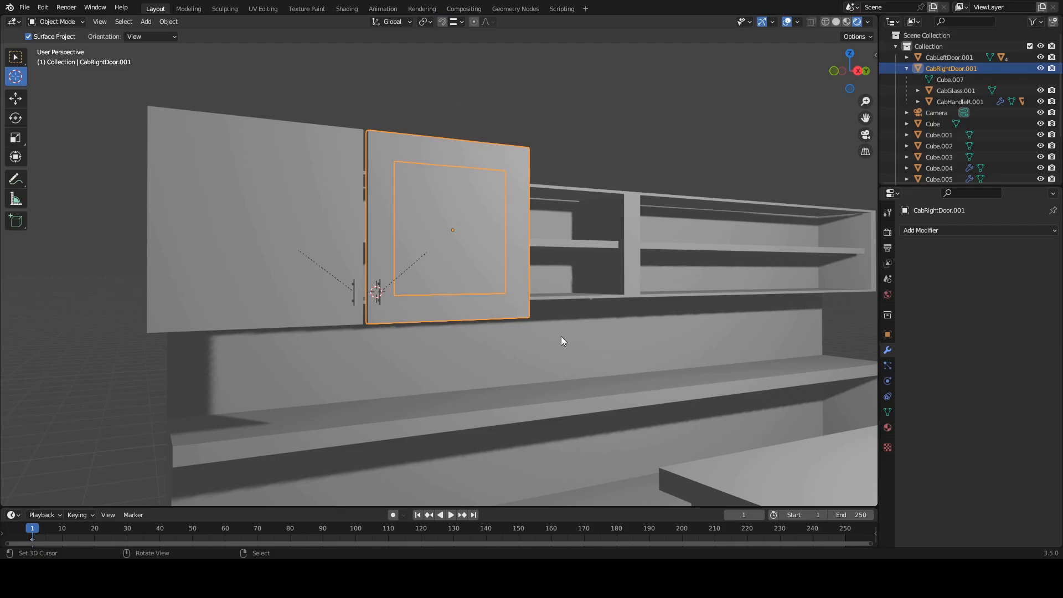
middle_click_drag(418, 309, 423, 332)
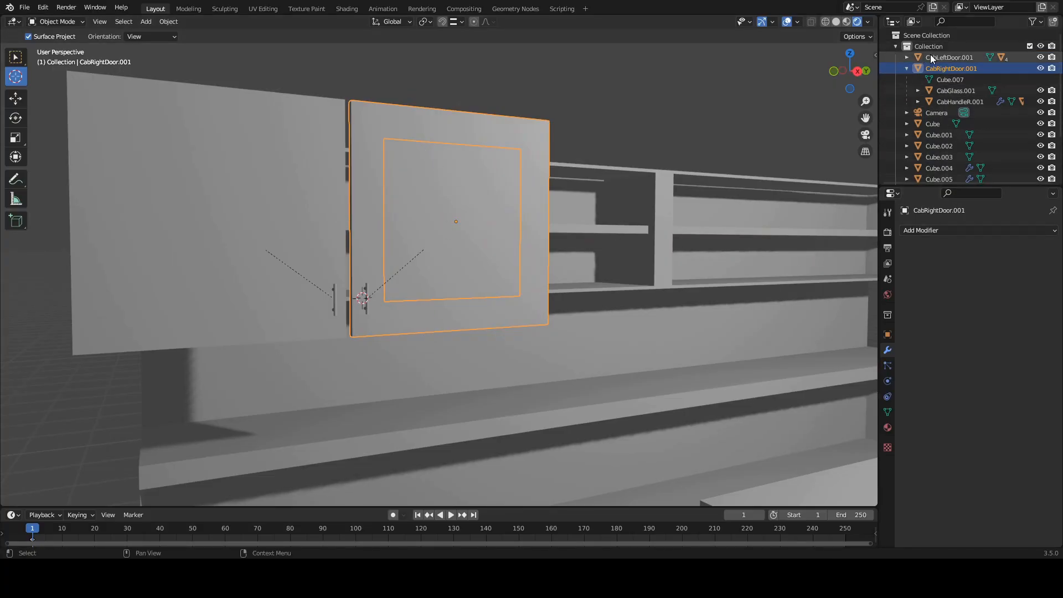
Step: Duplicate CabLeftDoor.001 with its glass and handle twice, placing the copies along the Y axis, the first about 3.49 m away
left_click(906, 68)
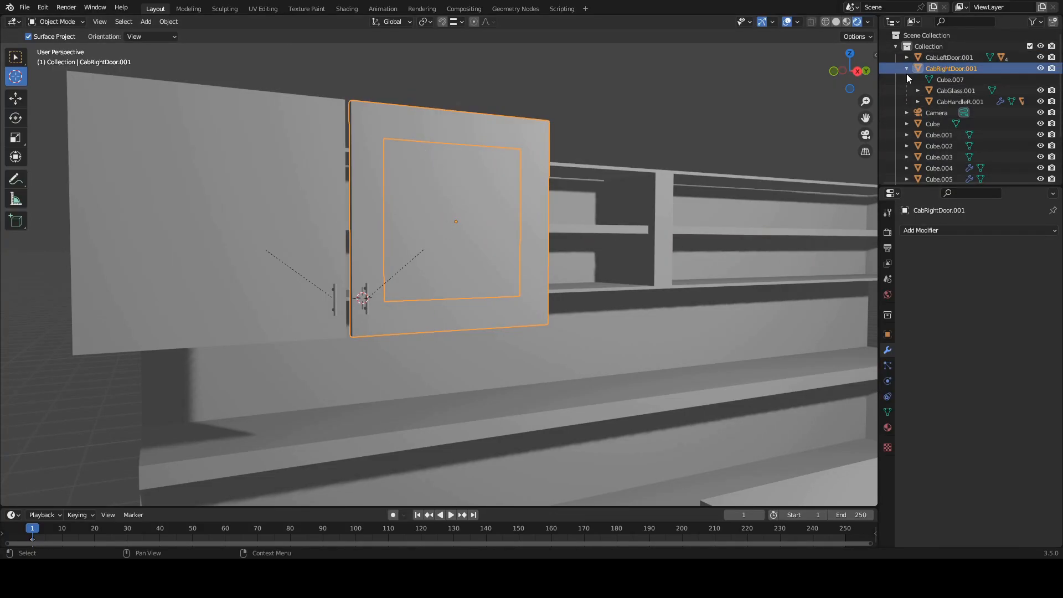
left_click(906, 57)
left_click(917, 79)
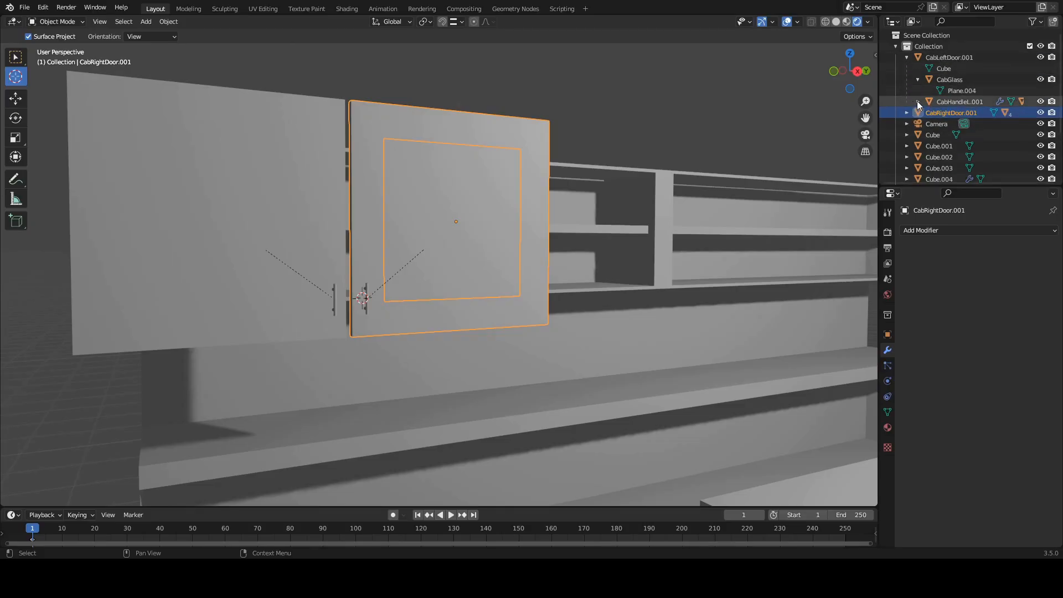
left_click(917, 101)
left_click(949, 57)
left_click(972, 146, "shift")
key("shift+d")
key("y")
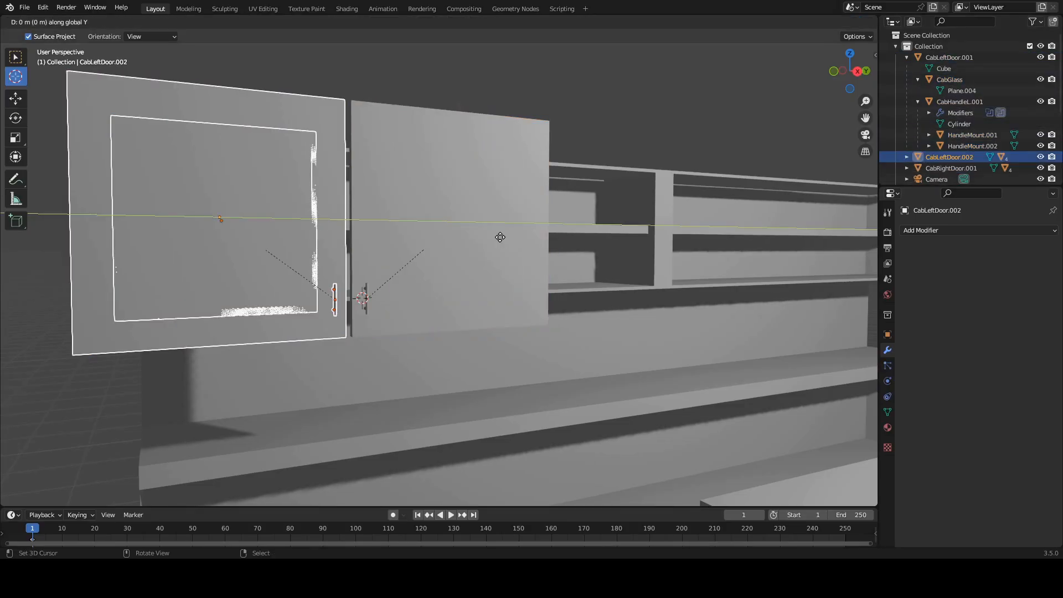
left_click(74, 245)
middle_click_drag(578, 413, 546, 415)
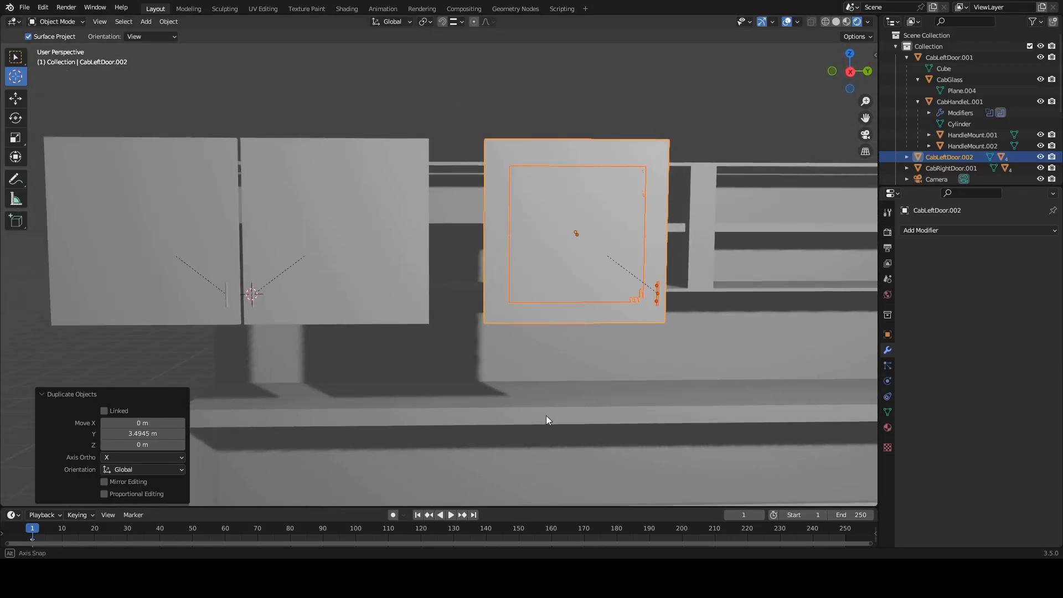
key("shift+d")
right_click(848, 208)
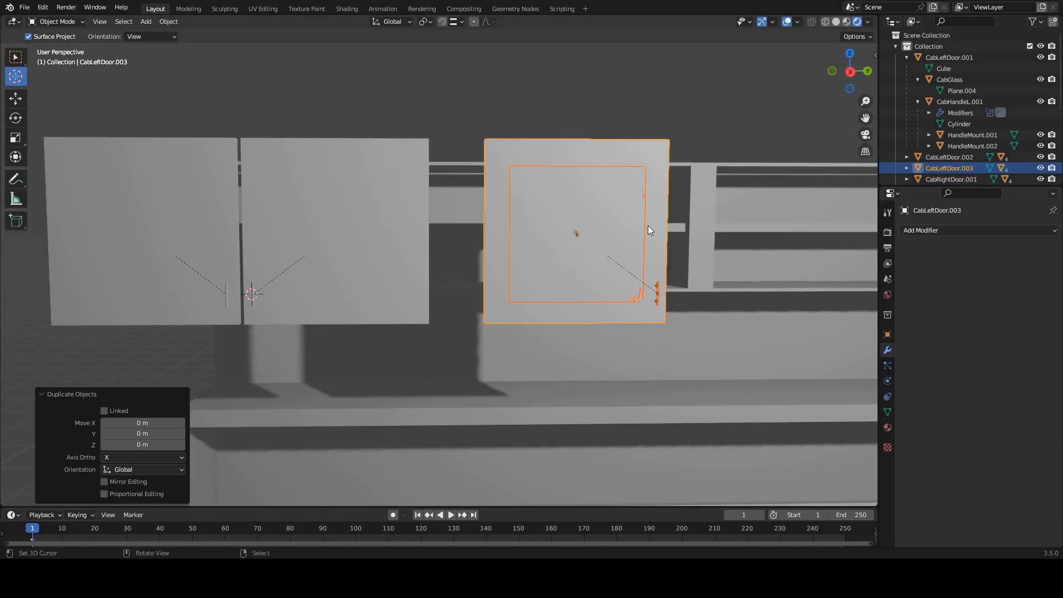
Step: Duplicate CabRightDoor.001 with its glass, handle and mounts, and move the copy about 3.37 m along the Y axis
left_click(950, 179)
scroll(400, 220, "down", 4)
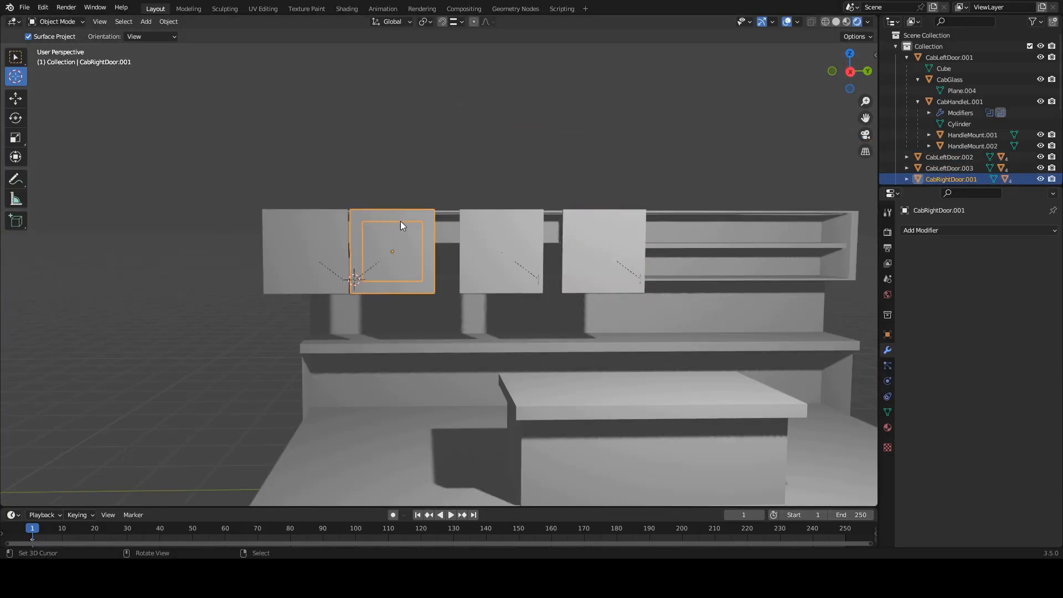
left_click(906, 58)
left_click(906, 90)
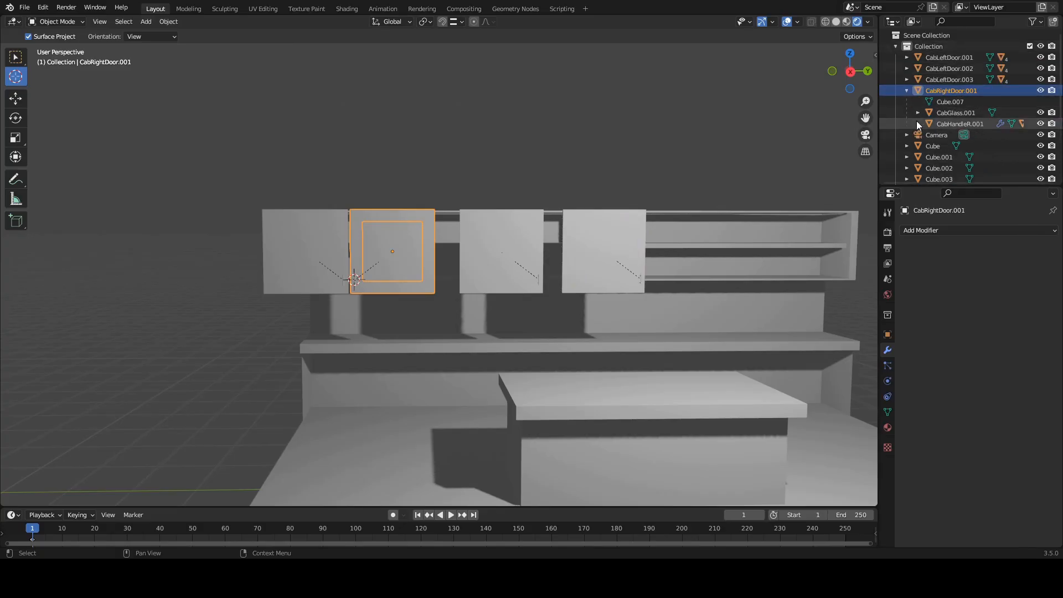
left_click(916, 121)
left_click(917, 113)
scroll(974, 145, "down", 1)
left_click(981, 156, "shift")
key("shift+d")
key("y")
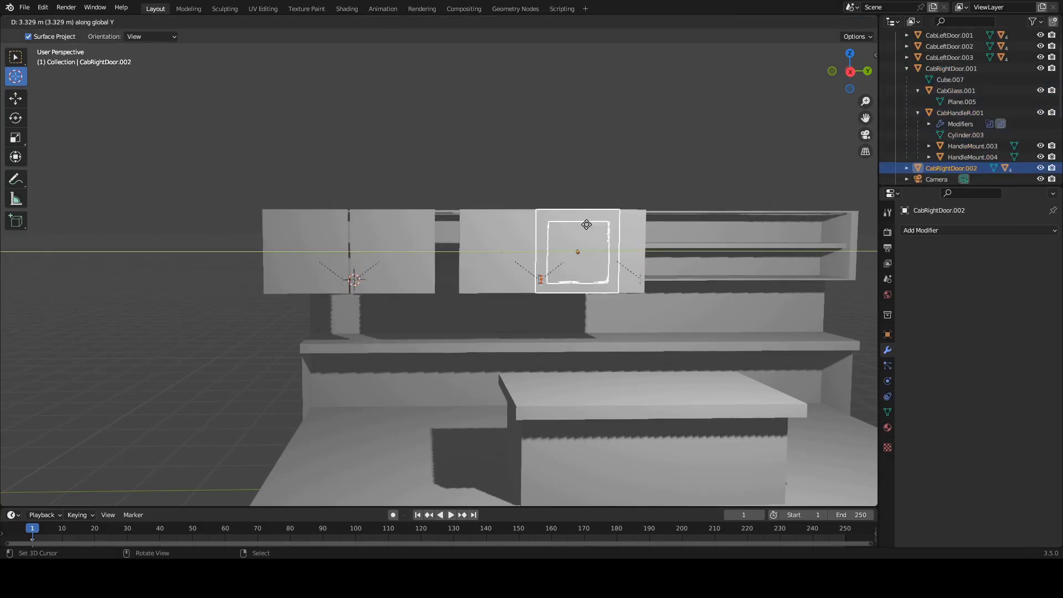
left_click(578, 237)
Step: Duplicate the second right door hierarchy and place the copy along the Y axis near the far end of the wall cabinet
key("shift+d")
key("y")
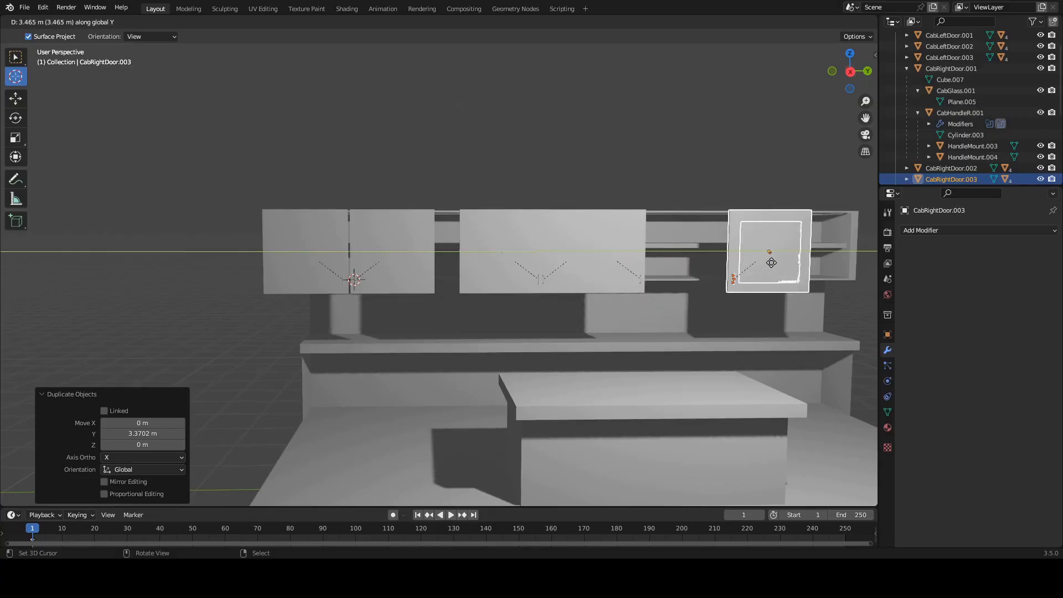
left_click(794, 259)
Step: Move CabLeftDoor.003 about 1.64 m along the Y axis, beside the third right door
right_click(631, 218)
key("g")
key("y")
left_click(715, 220)
scroll(593, 326, "up", 3)
middle_click_drag(593, 326, 627, 347)
scroll(626, 347, "up", 3)
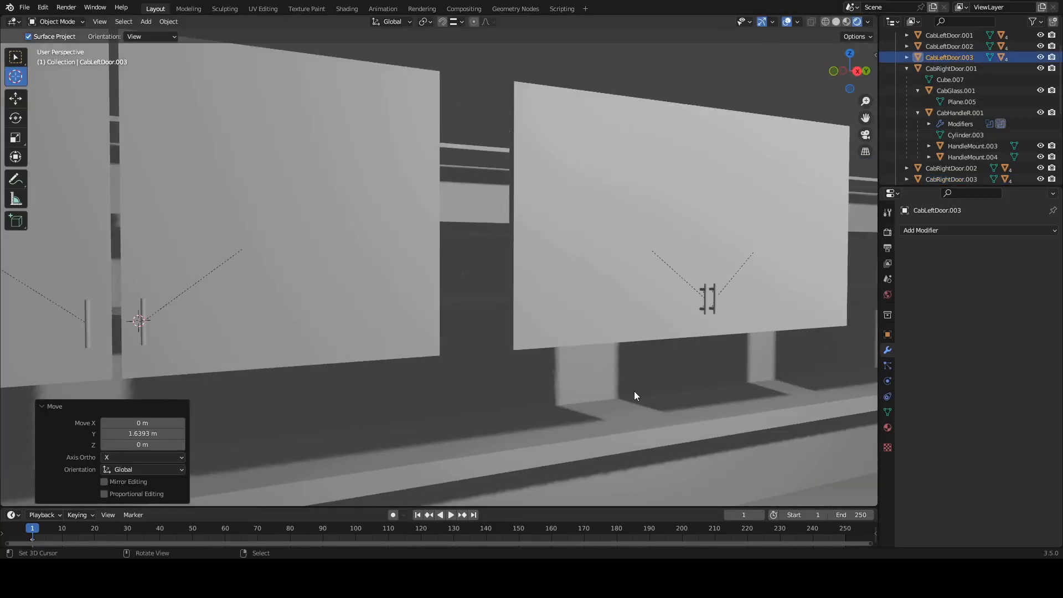
key("KP_Decimal")
scroll(491, 408, "down", 8)
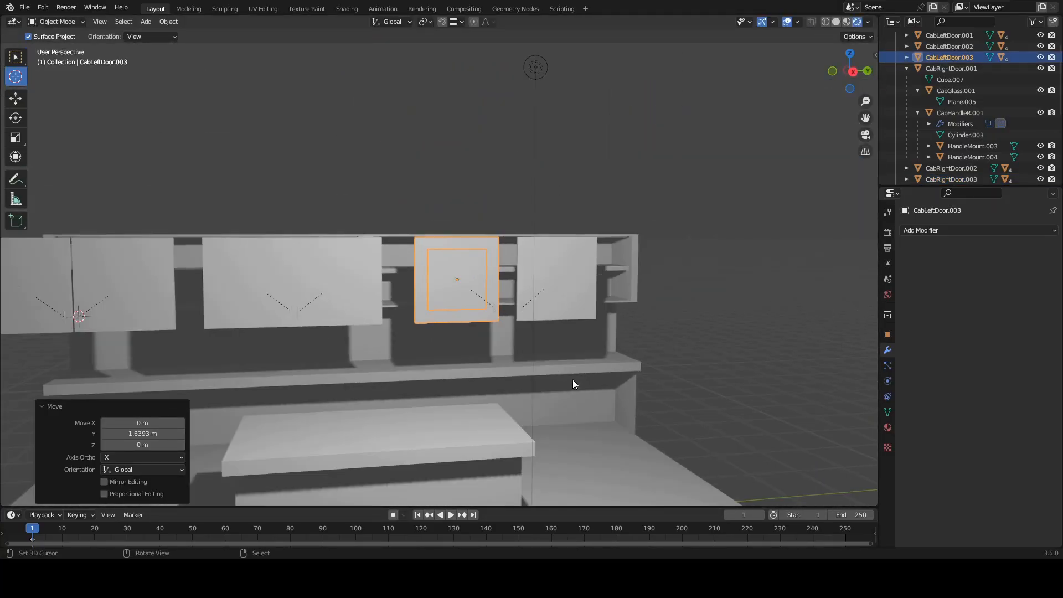
Step: Select the glass panels of the first left and right doors, CabGlass and CabGlass.001, together
right_click(47, 257)
right_click(47, 257)
left_click(923, 58)
left_click(906, 59)
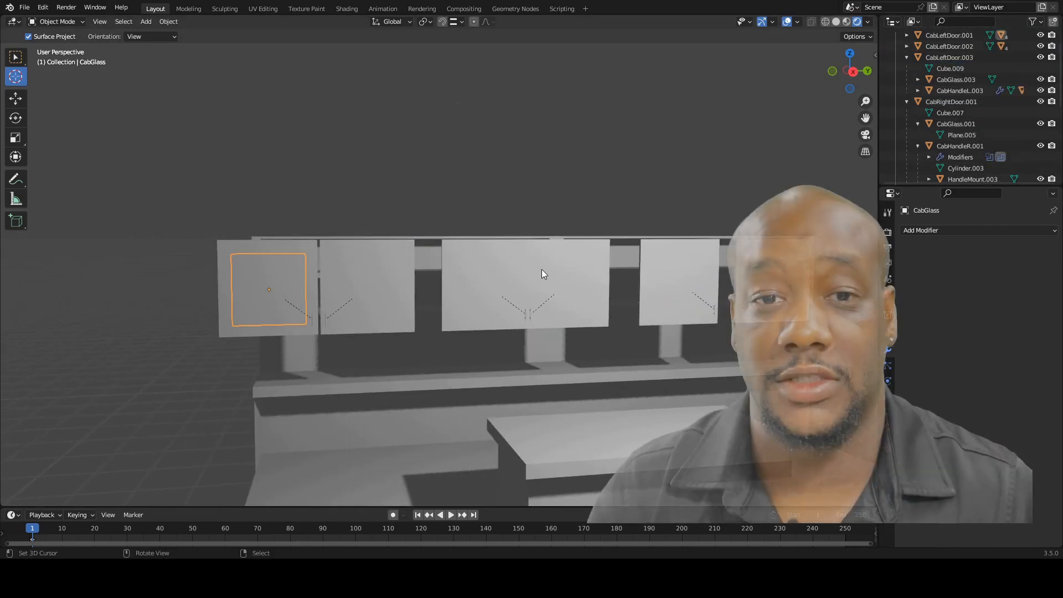
scroll(345, 227, "up", 4)
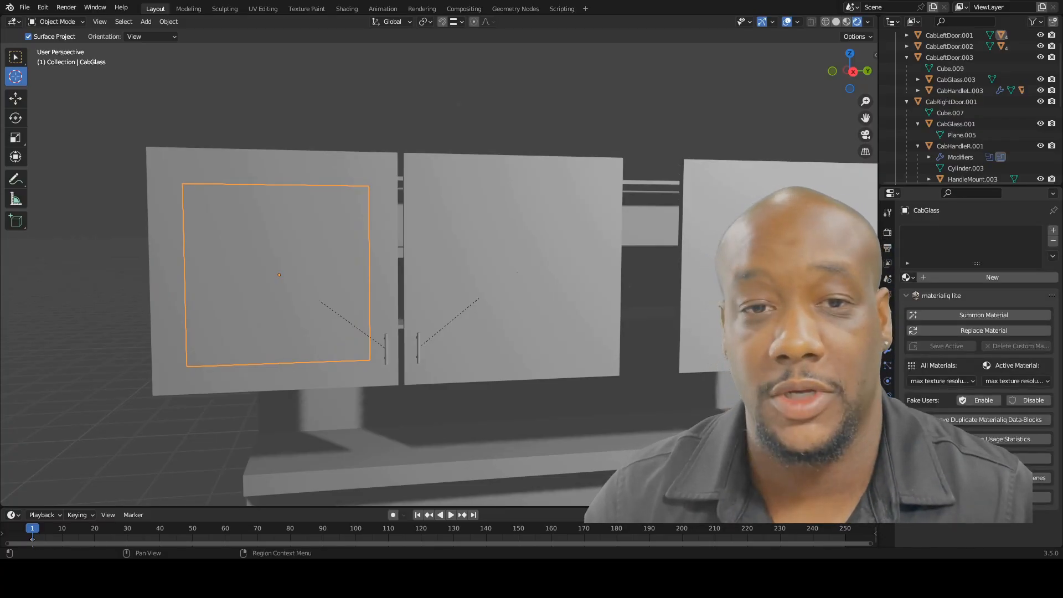
left_click(875, 55)
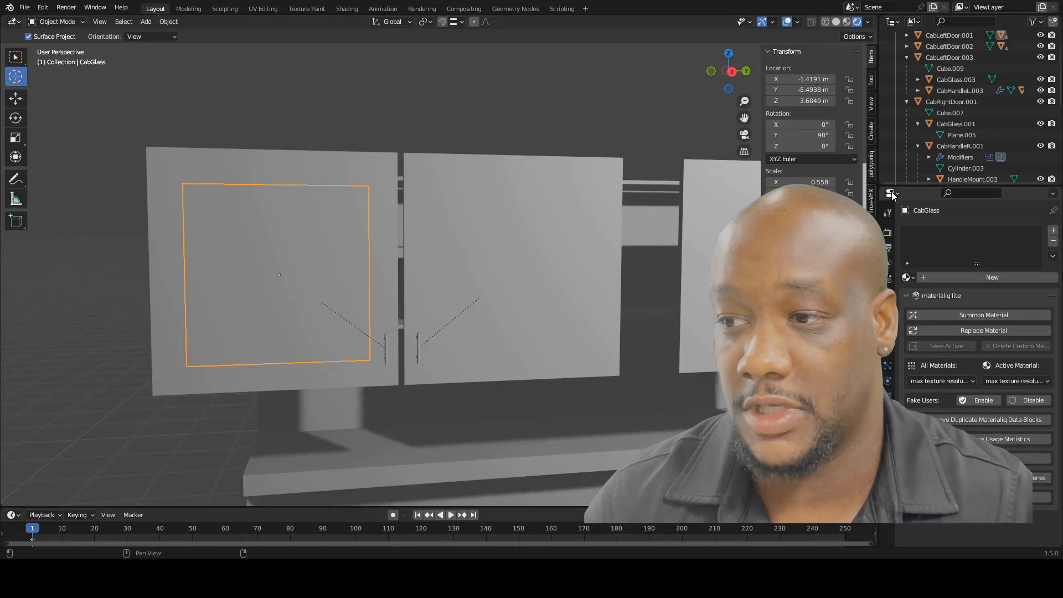
left_click(523, 245, "shift")
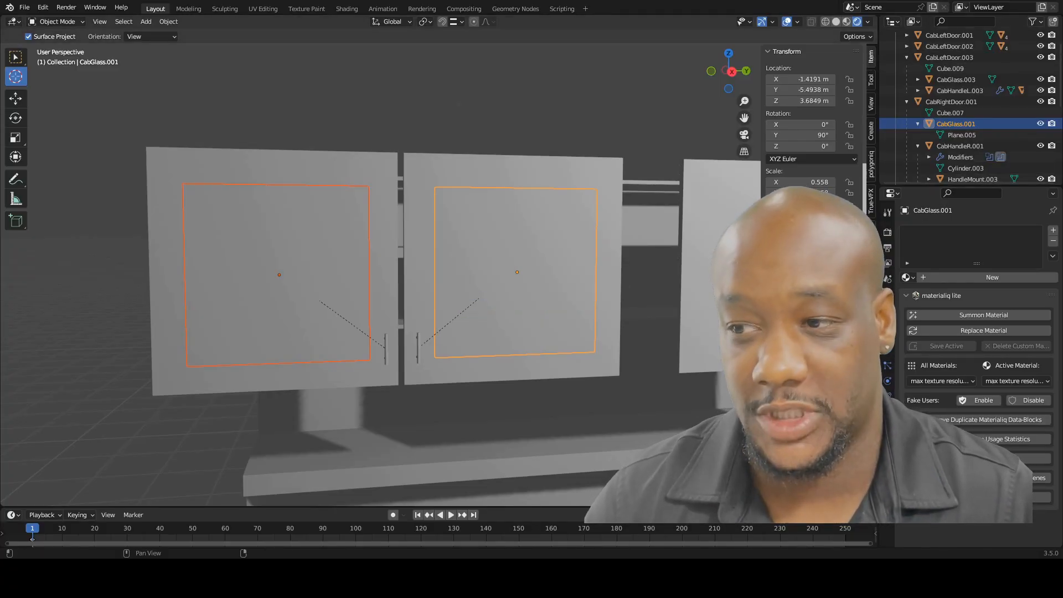
Step: Search the materialiq assets for glass and apply TR030 GLASS-Milky to both selected panels, then preview it in rendered shading
left_click(871, 167)
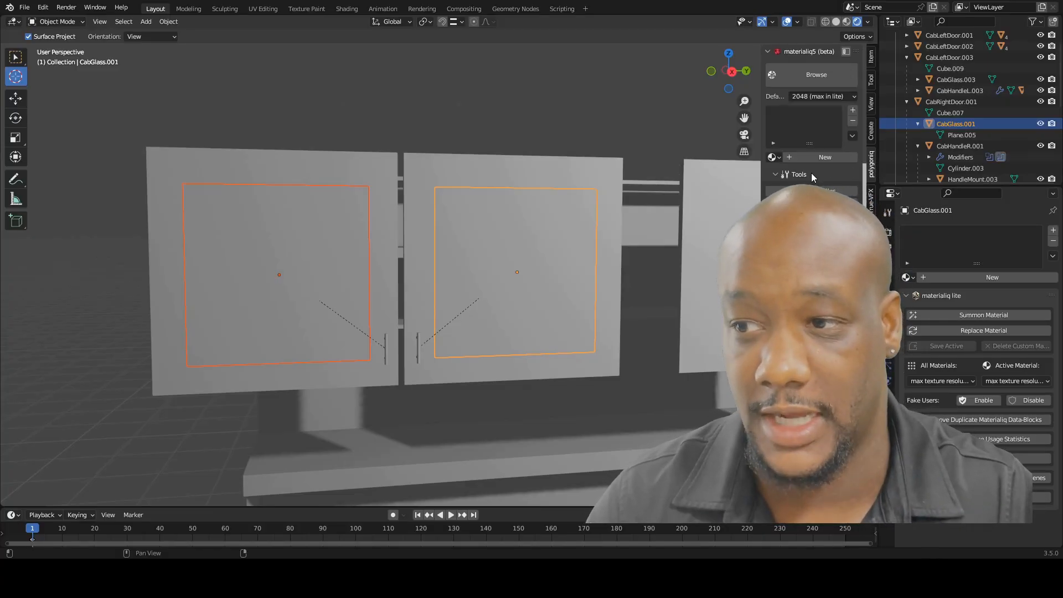
left_click(808, 77)
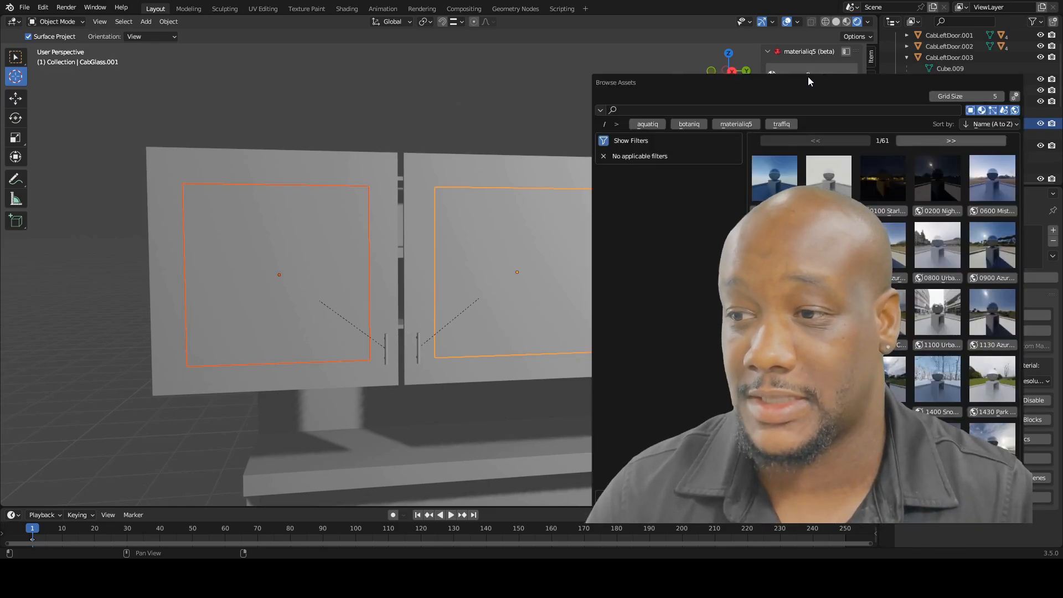
left_click(725, 111)
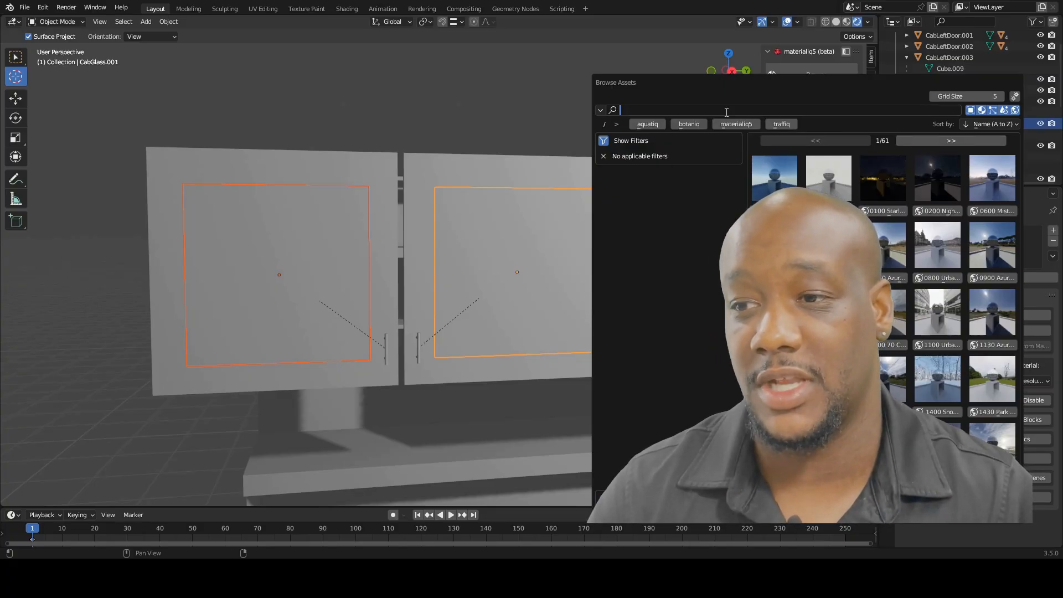
type("glas")
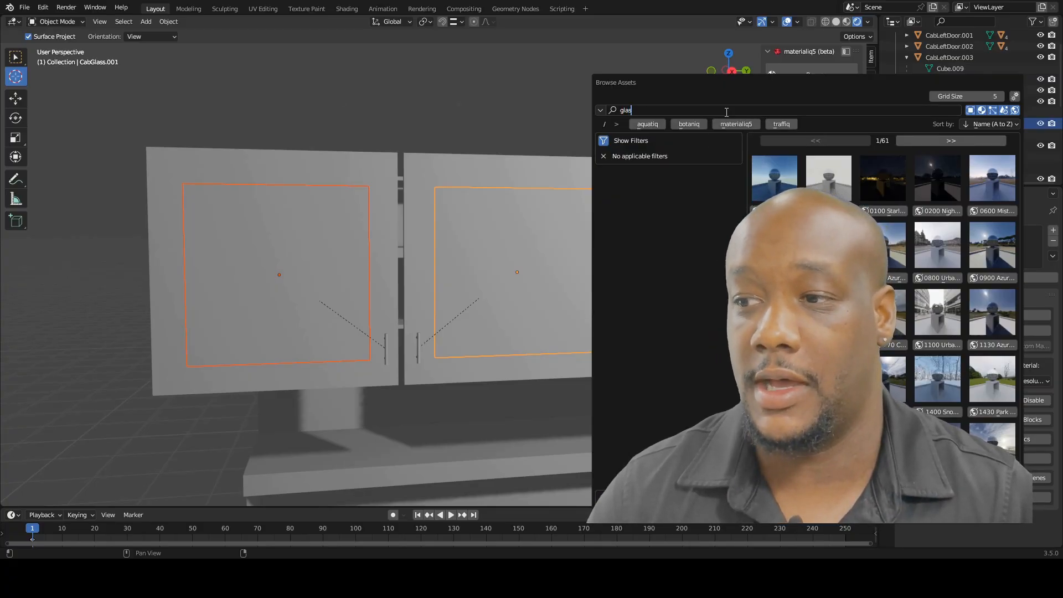
type("s")
key("Return")
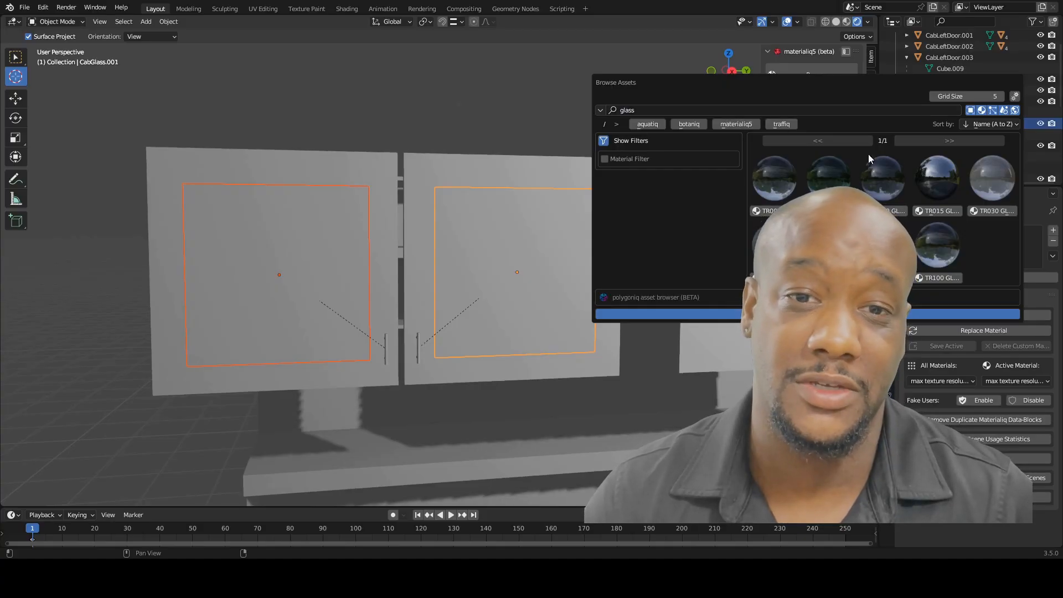
left_click(993, 210)
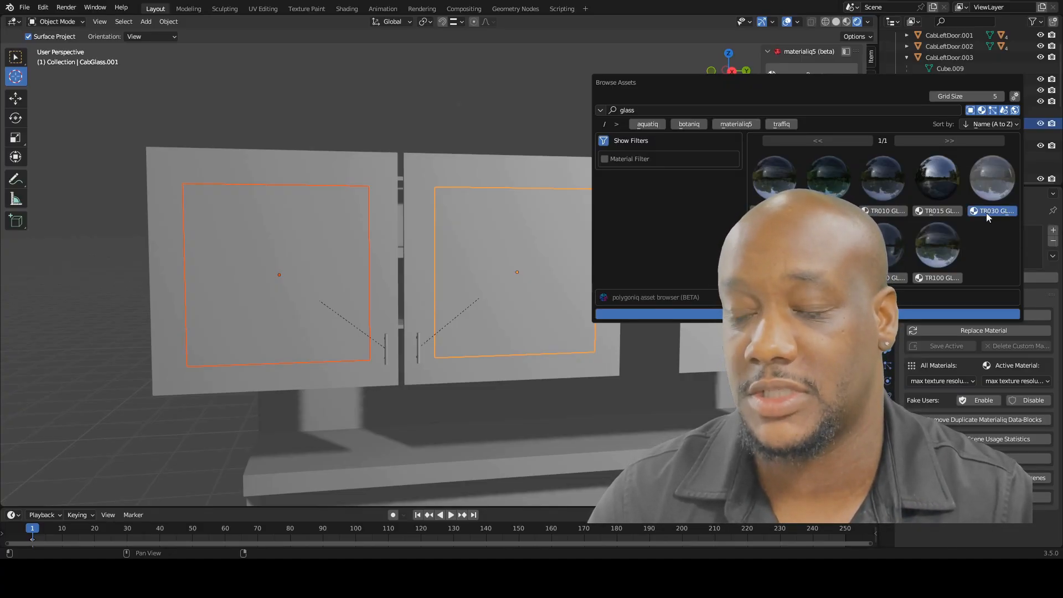
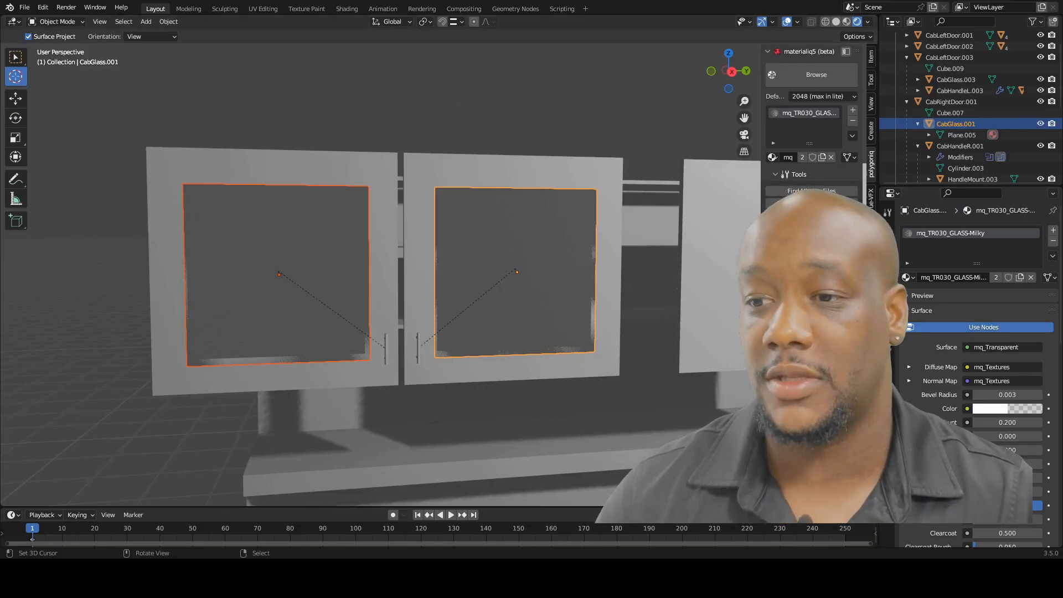
left_click(847, 22)
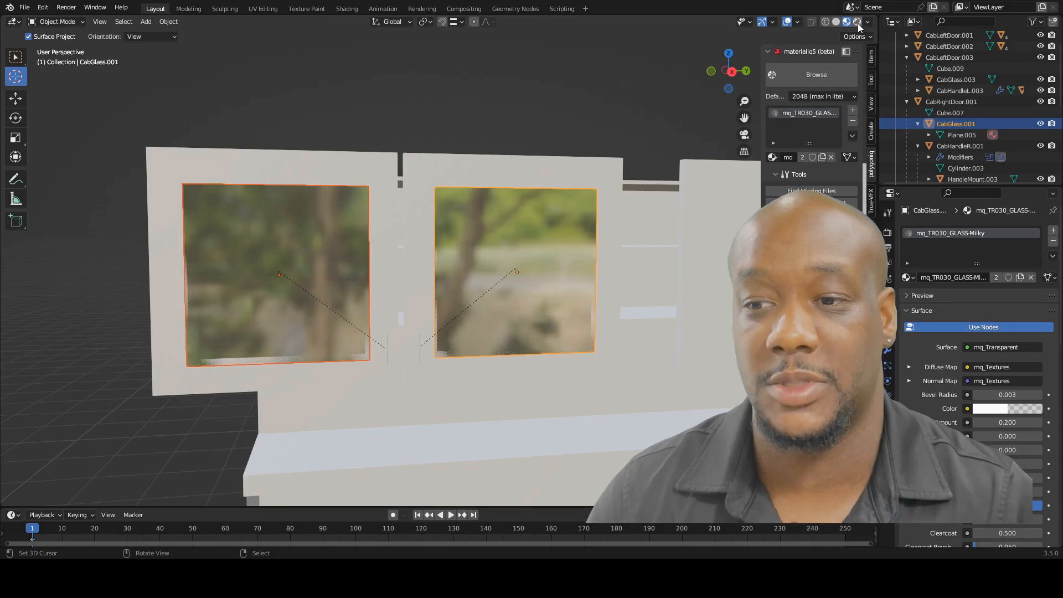
left_click(858, 24)
Step: Select the glass panels of the second and third door pairs together and give them the TR030 GLASS-Milky material
scroll(447, 228, "down", 6)
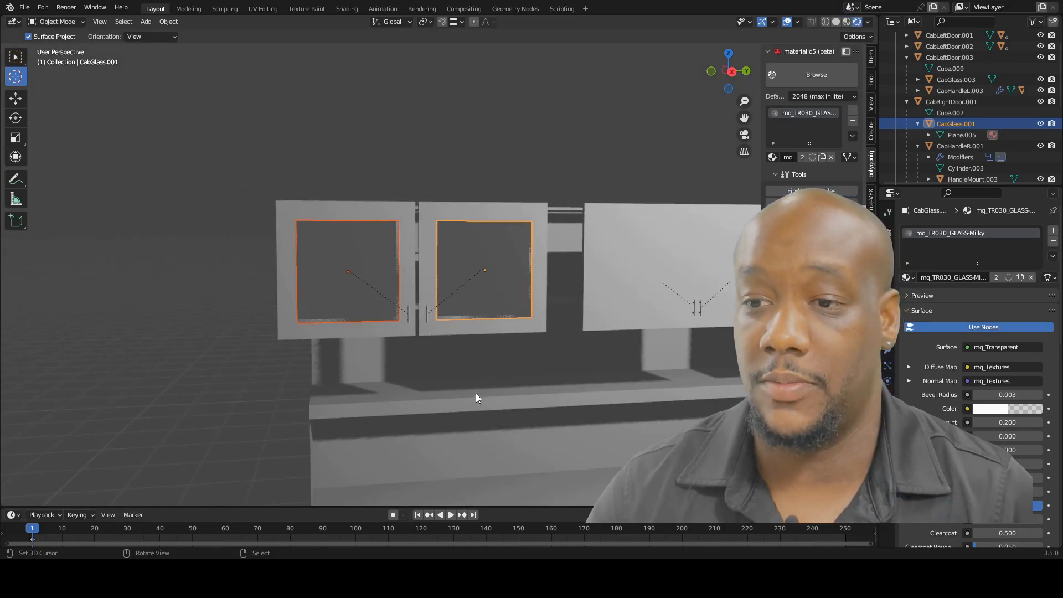
middle_click_drag(505, 368, 313, 357, "shift")
right_click(366, 223)
right_click(481, 233, "shift")
middle_click_drag(540, 367, 468, 382, "shift")
right_click(474, 241, "shift")
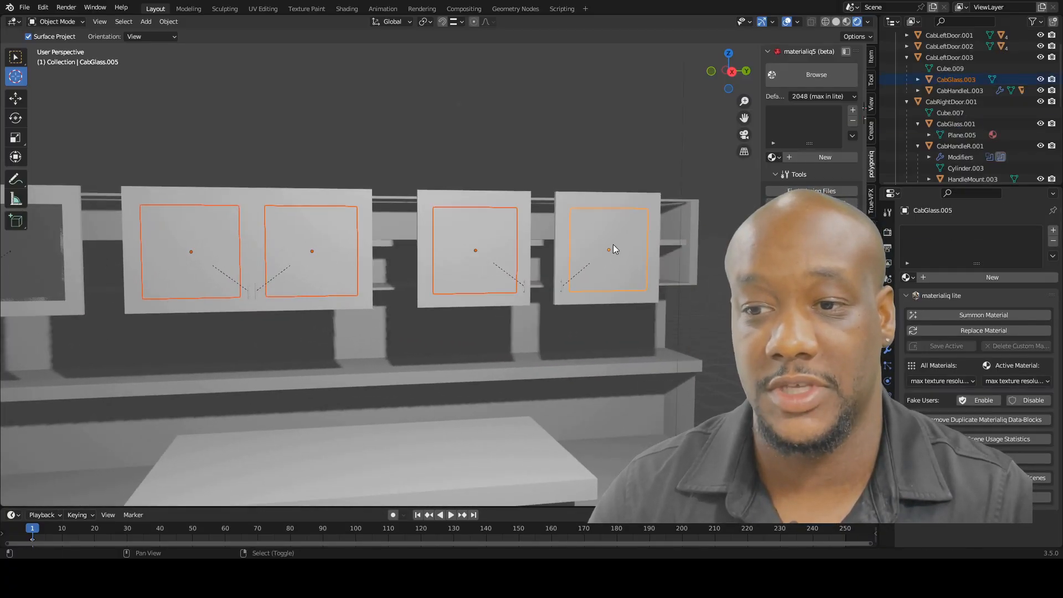
right_click(612, 244, "shift")
left_click(809, 76)
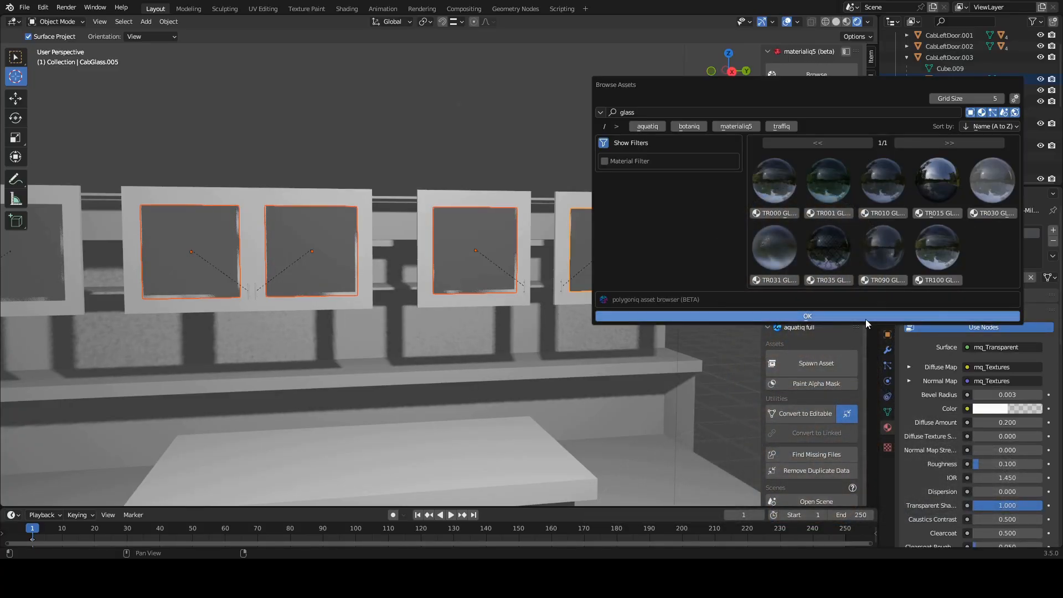
left_click(865, 316)
Step: Select both handles of the first door pair together with their four handle mounts
middle_click_drag(554, 354, 274, 313)
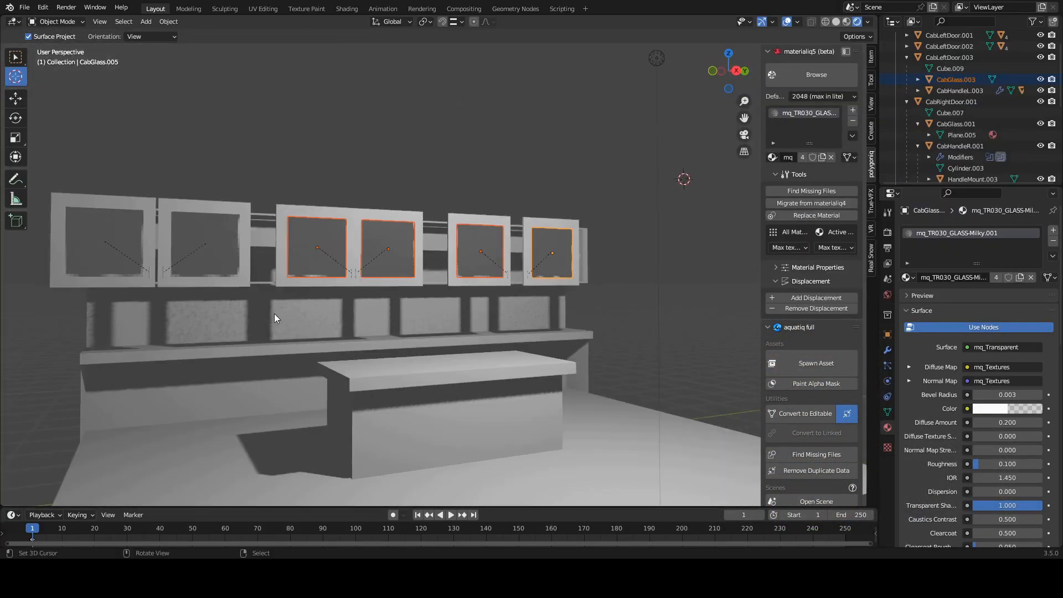
scroll(267, 308, "up", 2)
scroll(294, 320, "up", 5)
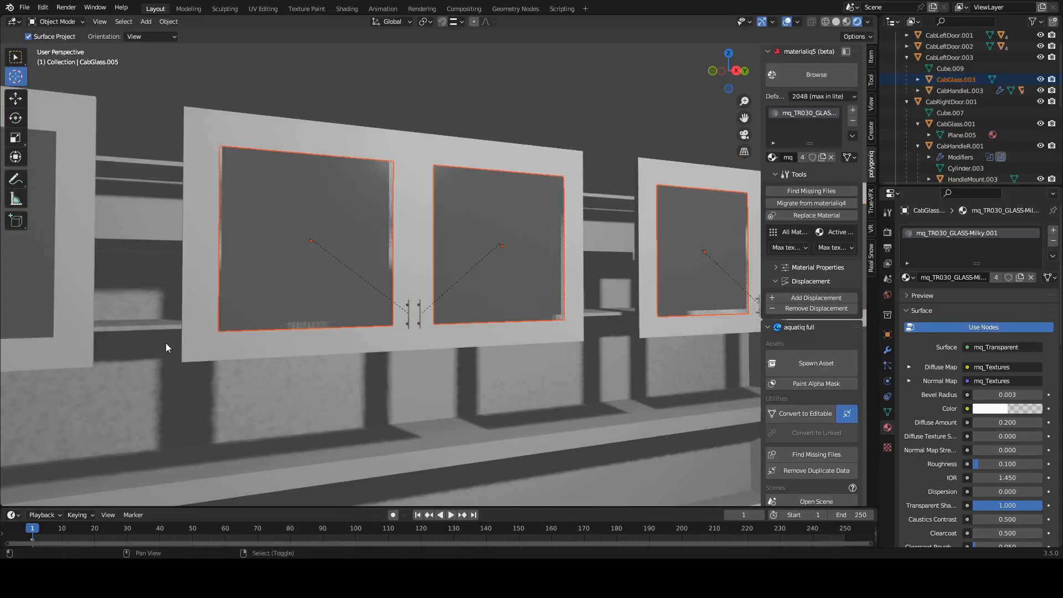
left_click(370, 238)
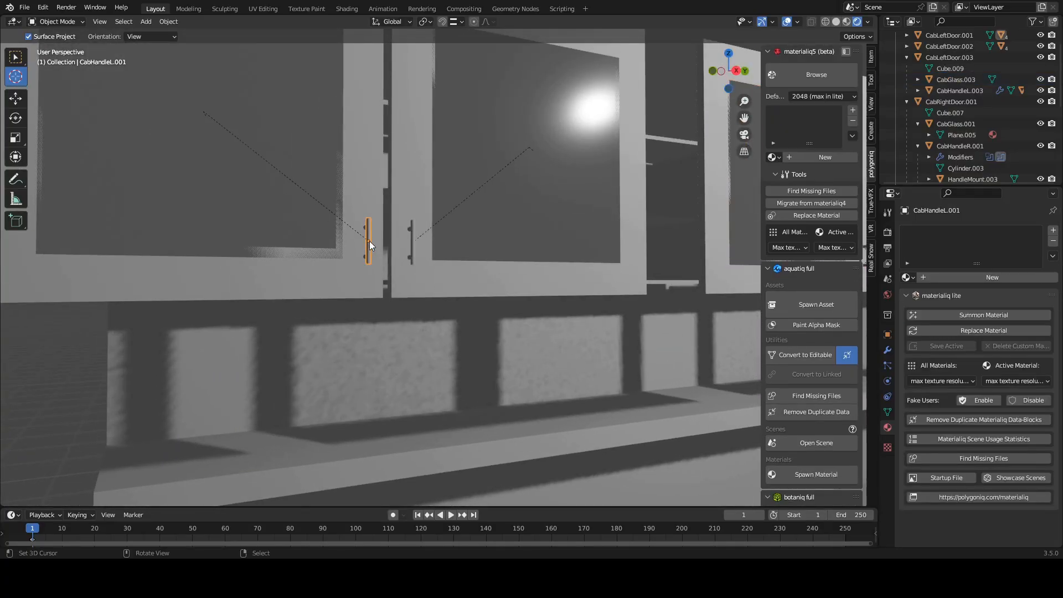
scroll(369, 241, "up", 7)
middle_click_drag(389, 272, 435, 296)
right_click(288, 182, "shift")
right_click(297, 290, "shift")
right_click(362, 154, "shift")
right_click(381, 182, "shift")
right_click(366, 241, "shift")
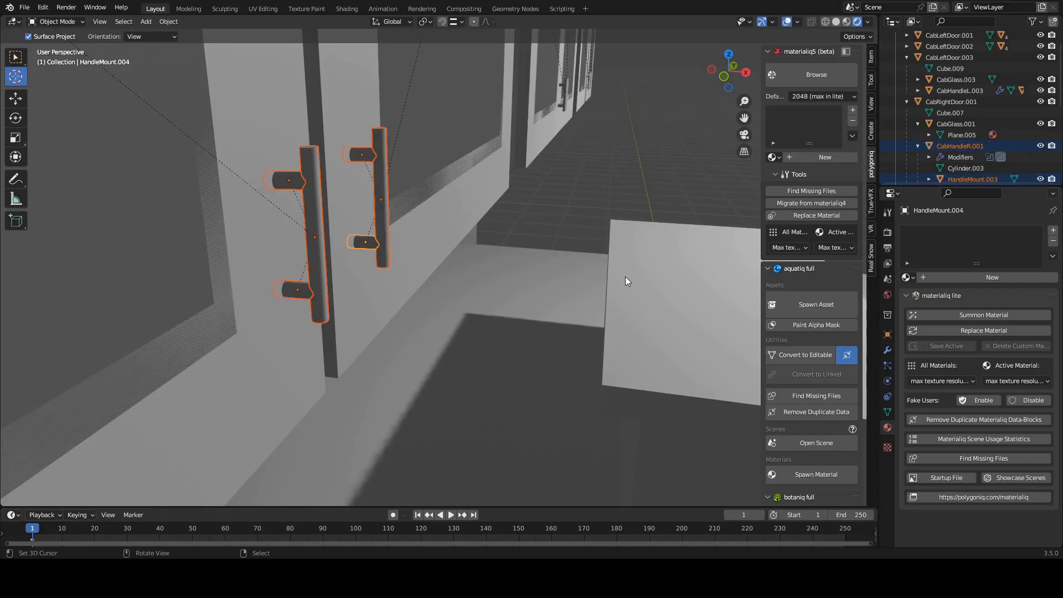
Step: Search the material assets for brushed and apply ML205 ALUMINUM-Brushed to the selected handles and mounts
left_click(827, 75)
left_click(762, 110)
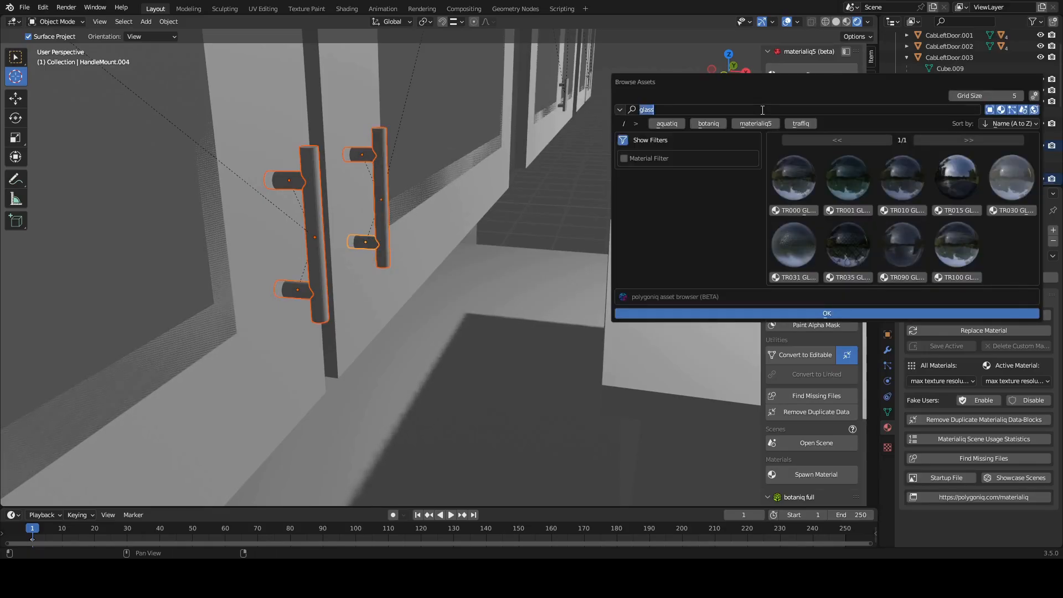
type("brushed")
key("Return")
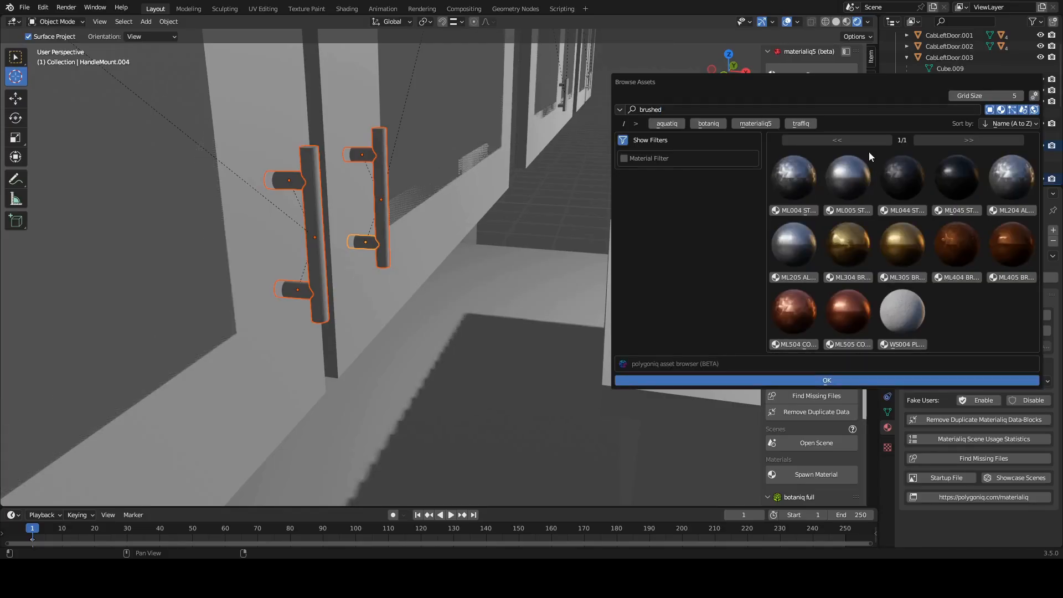
left_click(814, 381)
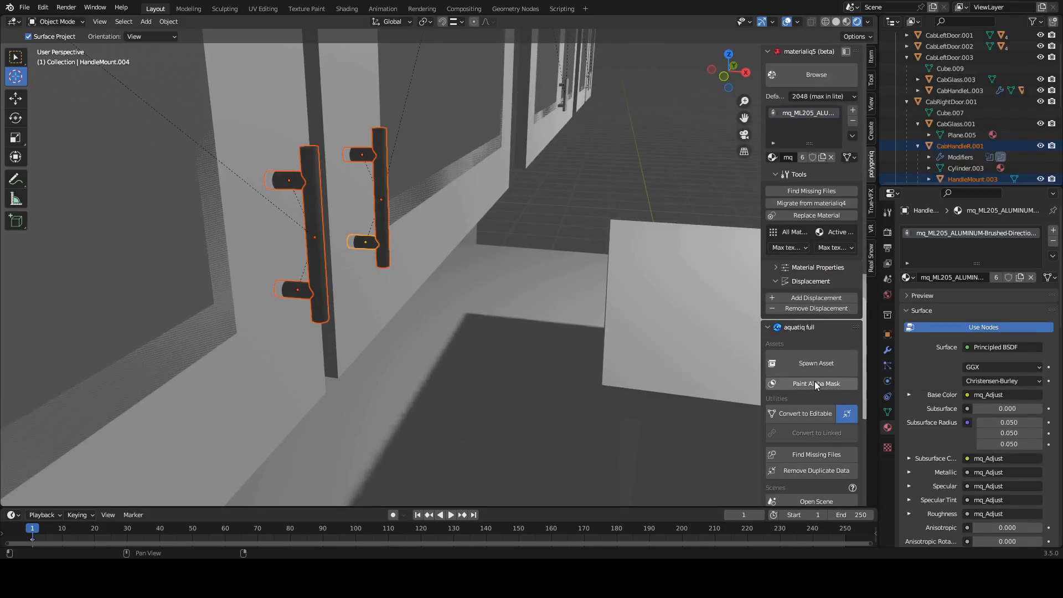
Step: Move the point light by about -1.56 m in X, -0.84 m in Y and -1.25 m in Z
scroll(565, 271, "down", 5)
scroll(457, 253, "down", 3)
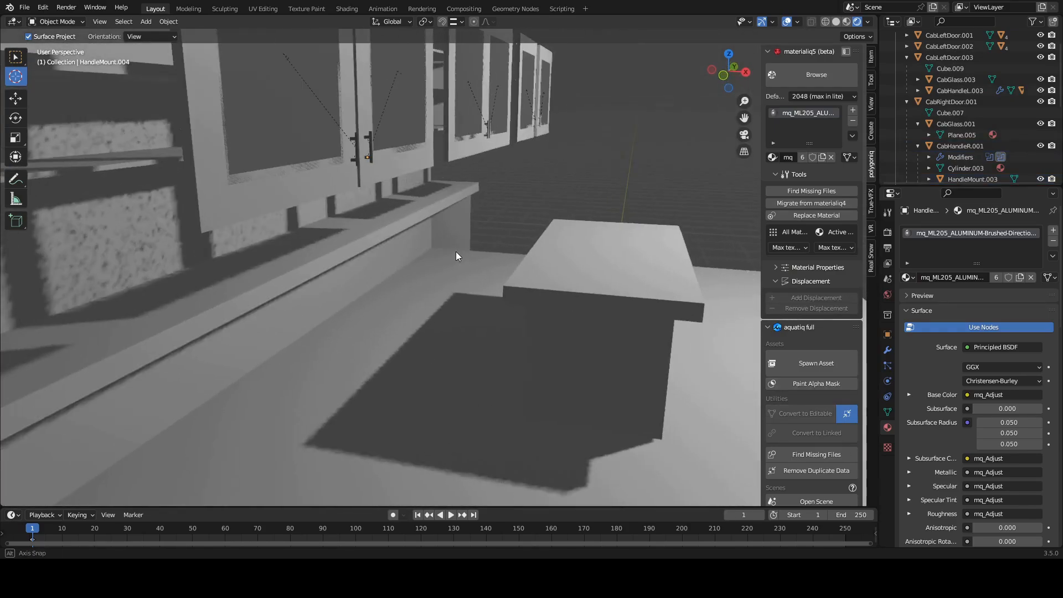
middle_click_drag(455, 251, 576, 213)
scroll(576, 213, "down", 4)
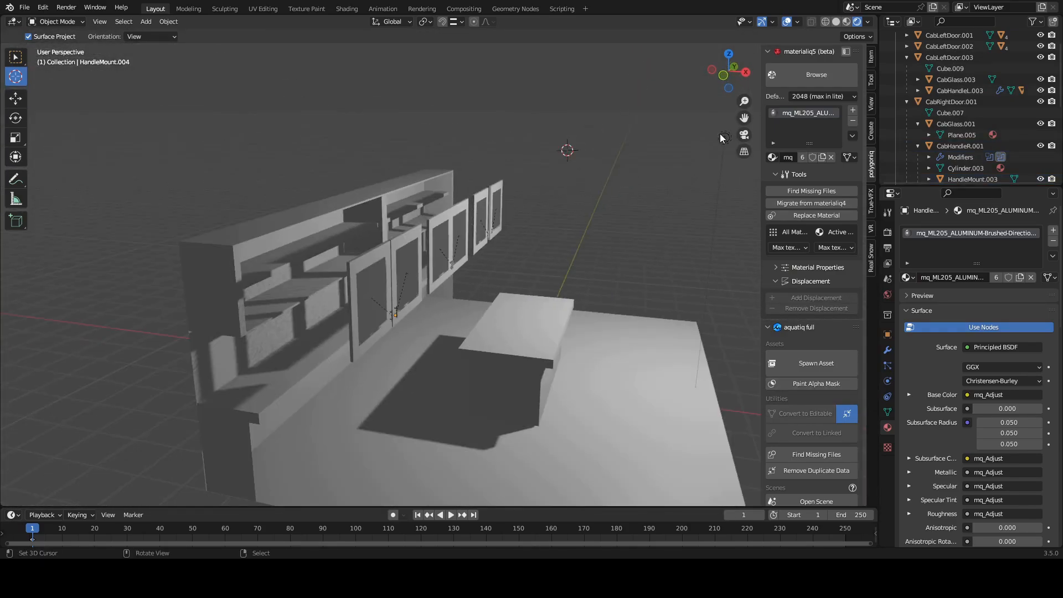
right_click(723, 138)
key("g")
left_click(645, 195)
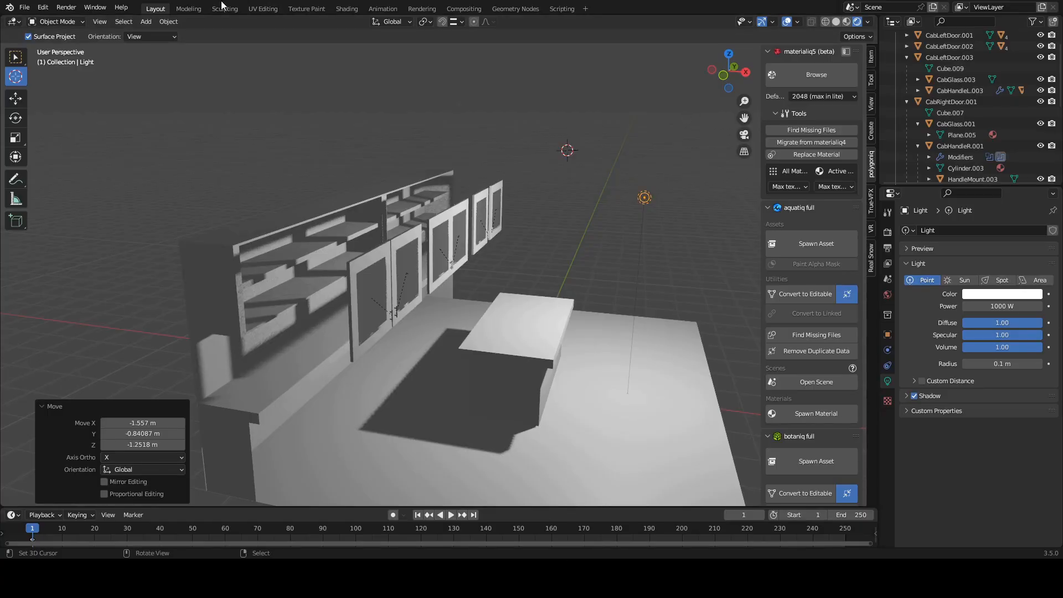
Step: Replace the timeline with the Asset Browser, enlarge its area and show the Indoor HDRIs
left_click(17, 515)
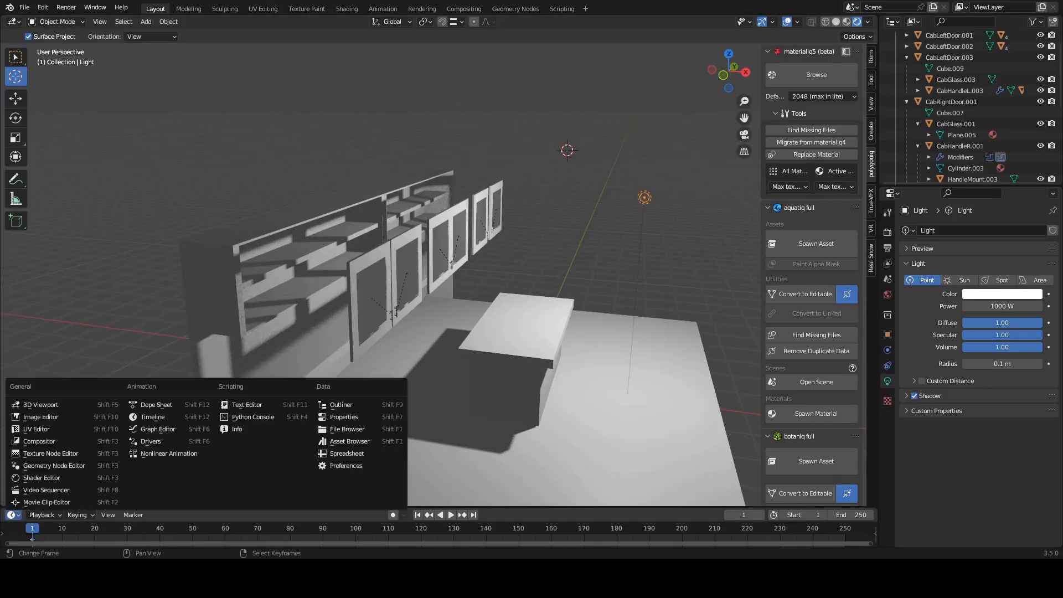
left_click(354, 440)
left_click_drag(547, 507, 545, 369)
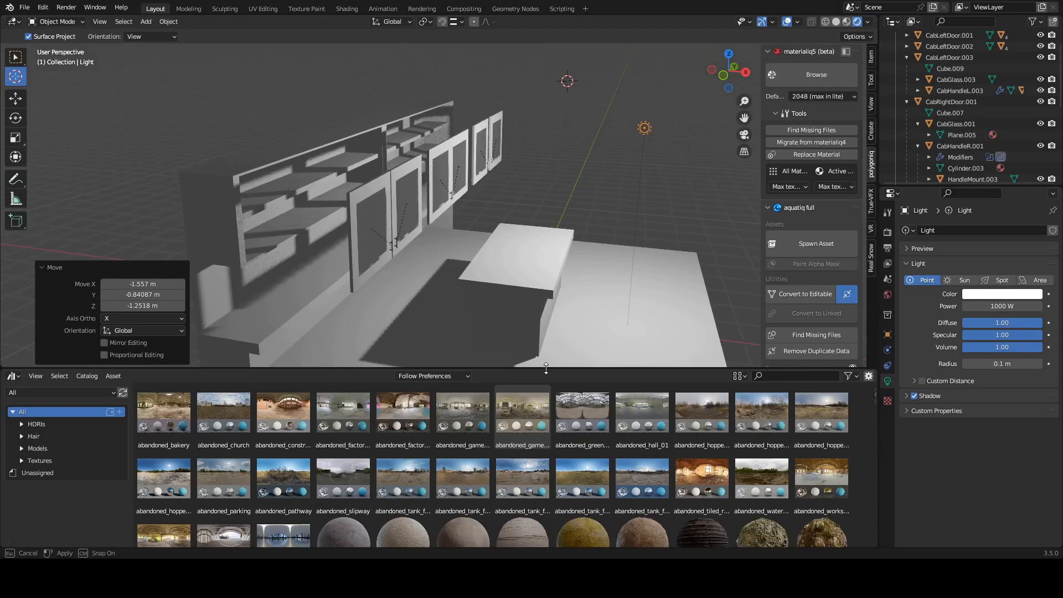
left_click(52, 436)
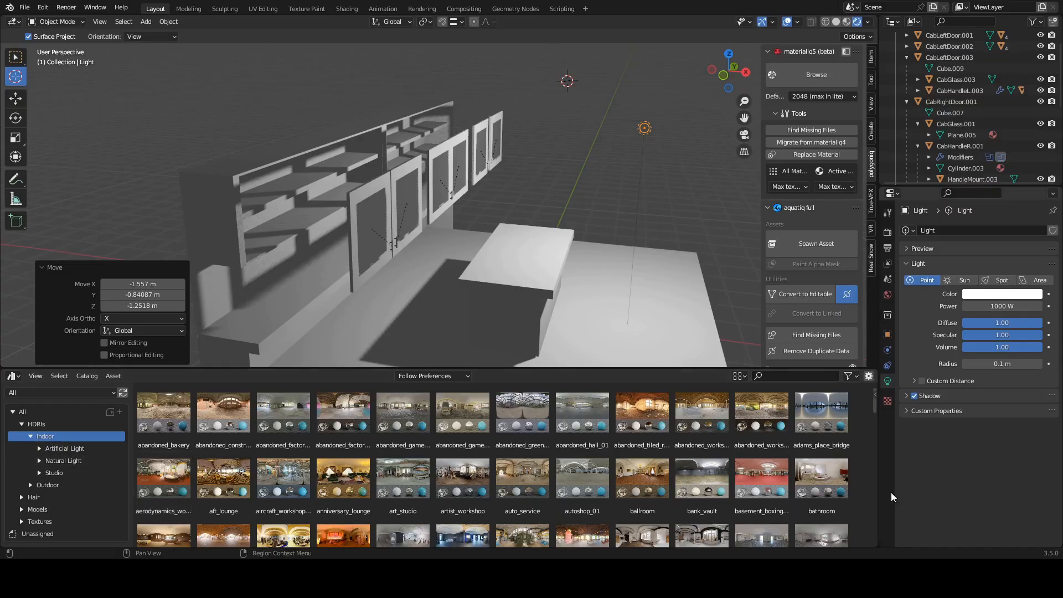
Step: Apply the adams_place_bridge indoor HDRI to the scene as environment lighting and browse the other indoor HDRIs
left_click_drag(820, 484, 671, 235)
left_click_drag(821, 413, 639, 157)
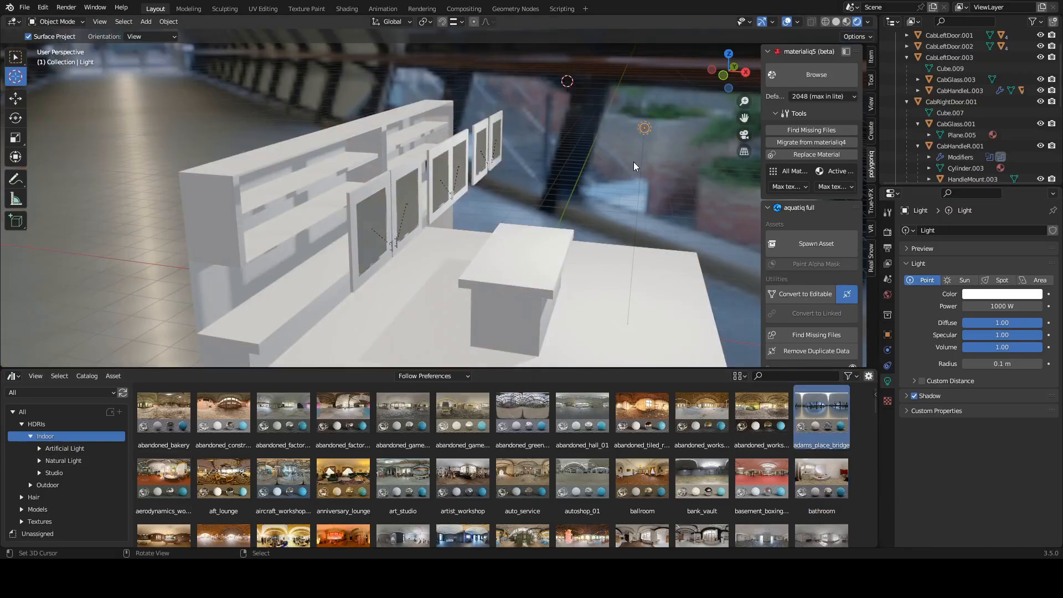
scroll(703, 479, "down", 5)
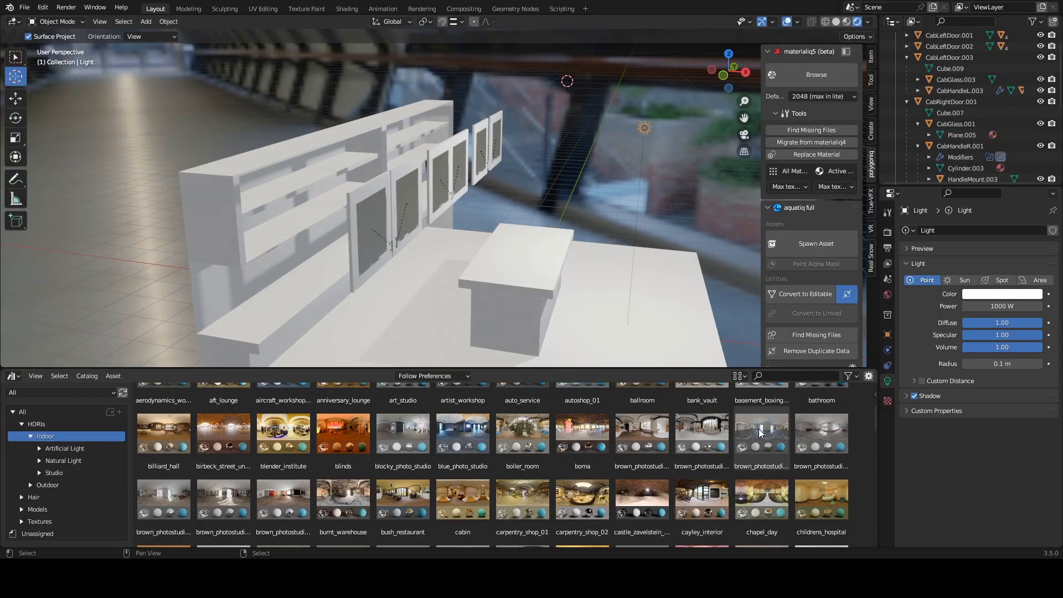
scroll(565, 422, "down", 2)
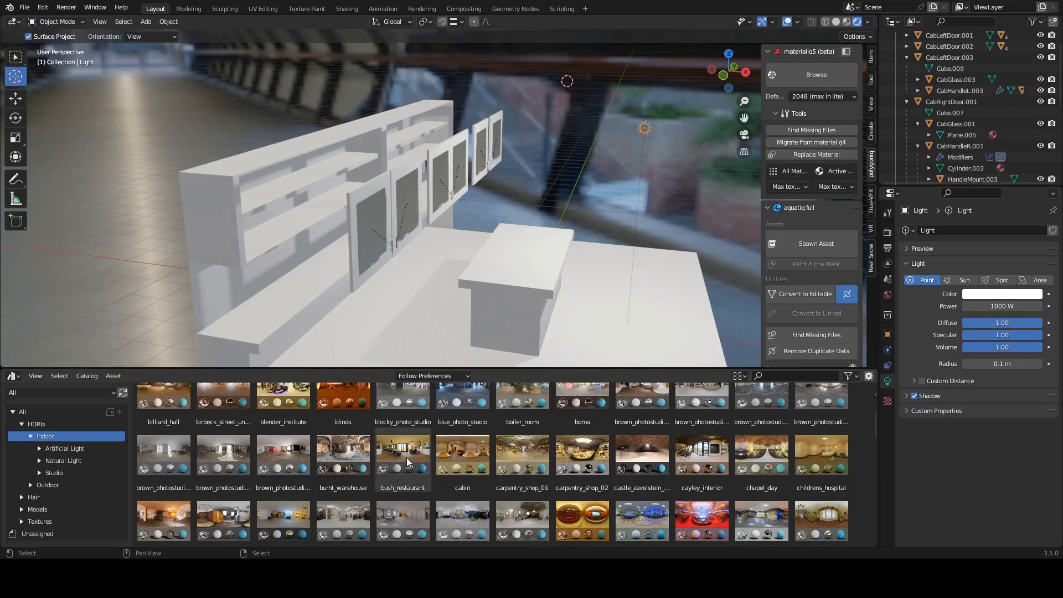
scroll(407, 461, "down", 2)
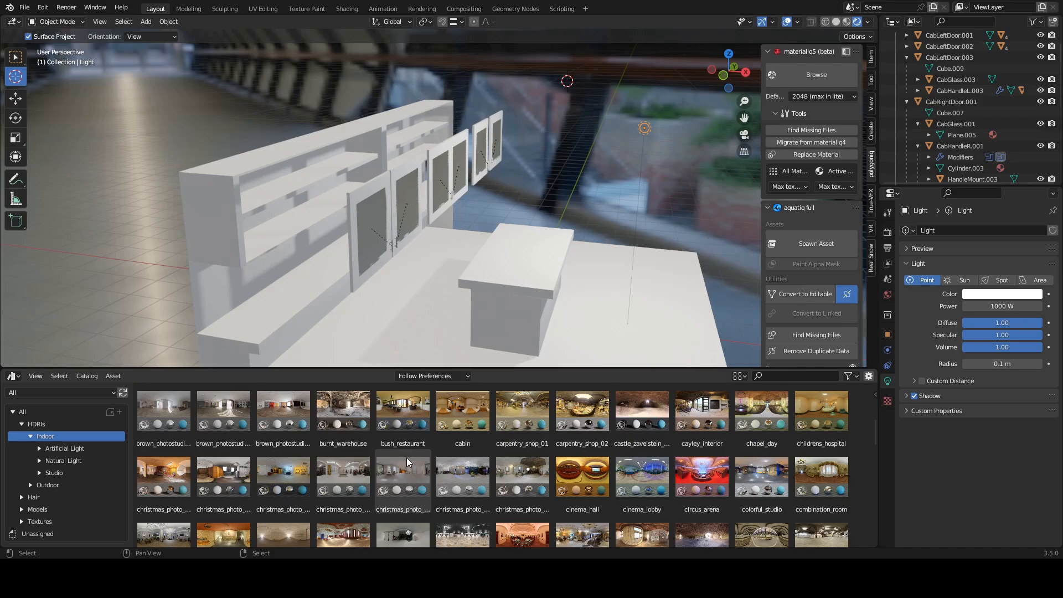
middle_click_drag(487, 188, 434, 180)
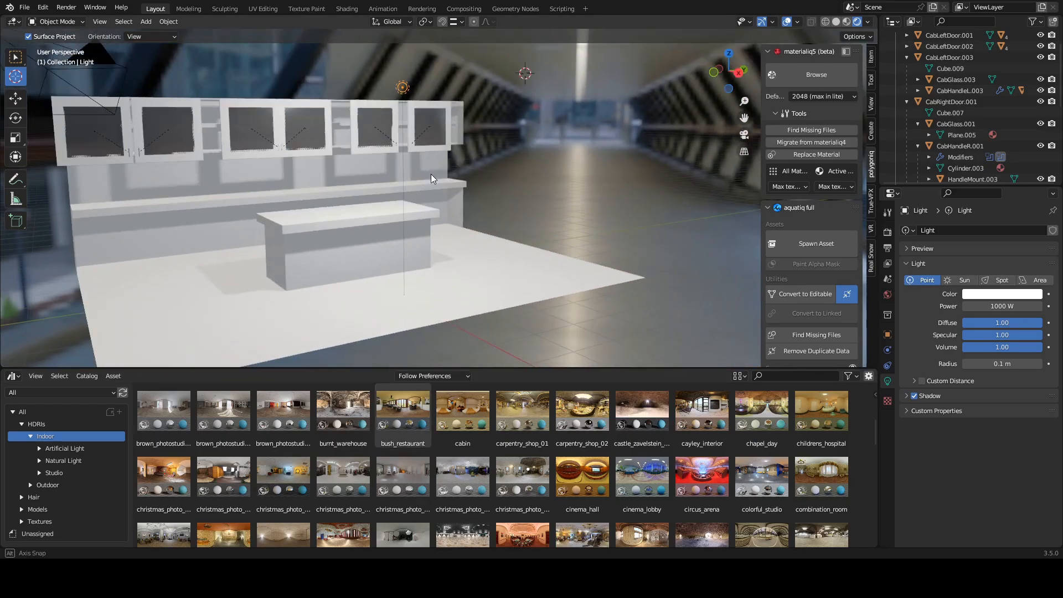
middle_click_drag(368, 199, 485, 222)
Step: Shrink the Asset Browser area and select the handles and handle mounts of the second door pair
scroll(427, 239, "up", 5)
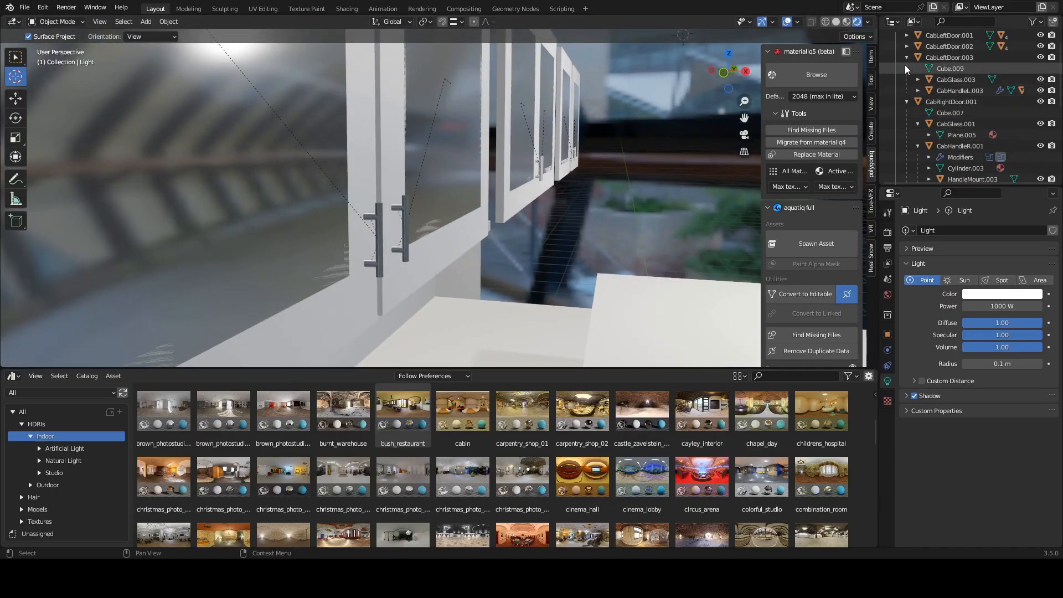
scroll(578, 211, "up", 3)
middle_click_drag(578, 211, 365, 222, "shift")
middle_click_drag(608, 222, 540, 223)
scroll(616, 225, "up", 3)
middle_click_drag(617, 225, 453, 234, "shift")
scroll(543, 230, "up", 3)
middle_click_drag(542, 230, 512, 238)
left_click(512, 238)
left_click_drag(574, 367, 572, 495)
left_click(499, 249, "shift")
left_click(563, 251, "shift")
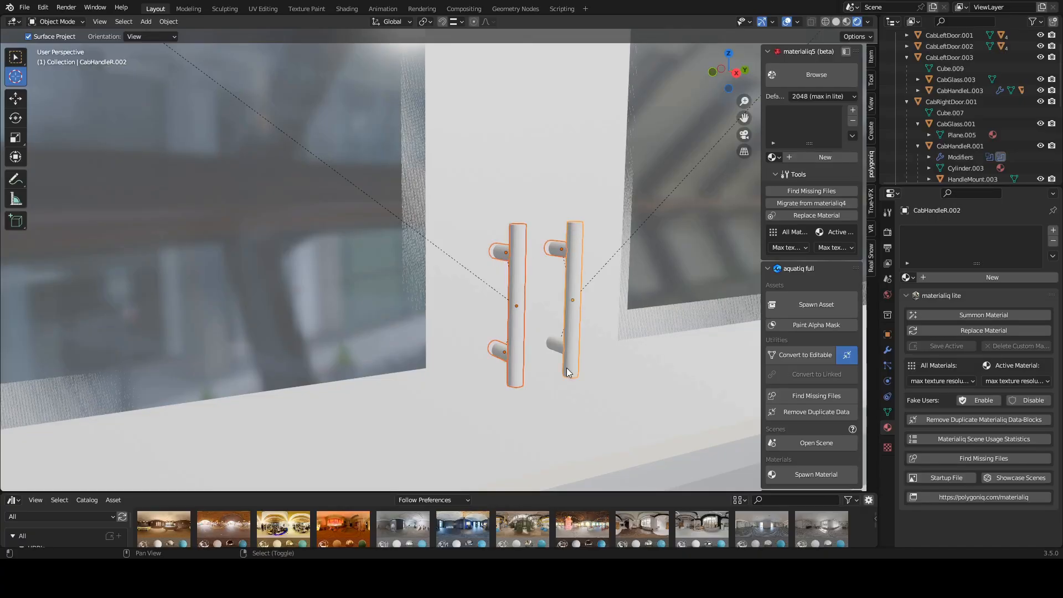
Step: Select the handles and handle mounts of the third door pair at the far end of the wall cabinet
scroll(556, 345, "down", 8)
scroll(532, 275, "up", 10)
middle_click_drag(586, 272, 167, 282, "shift")
middle_click_drag(620, 266, 177, 278, "shift")
scroll(549, 294, "up", 4)
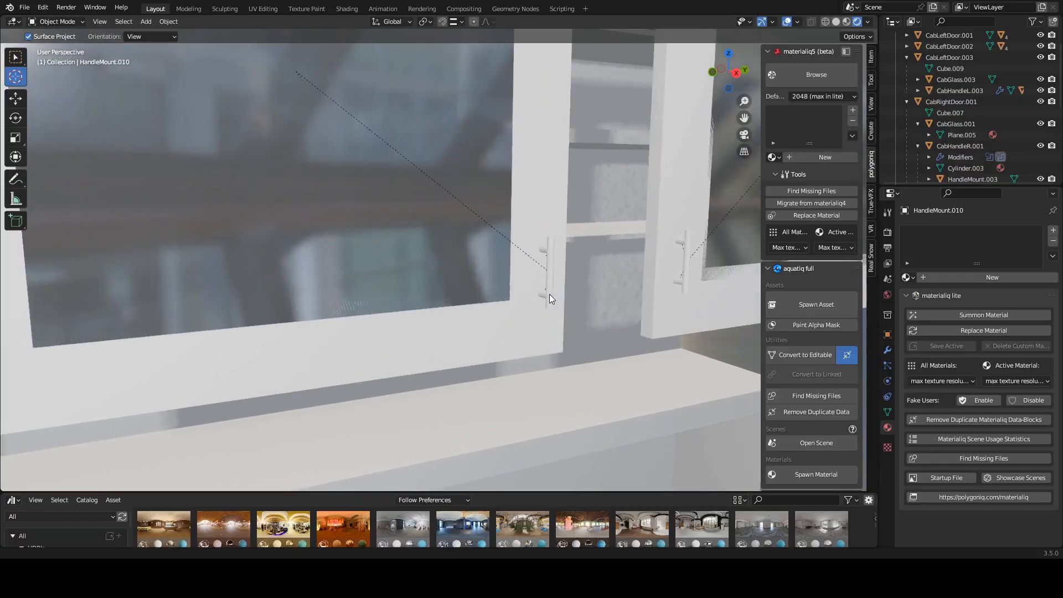
left_click(543, 285, "shift")
left_click(545, 294, "shift")
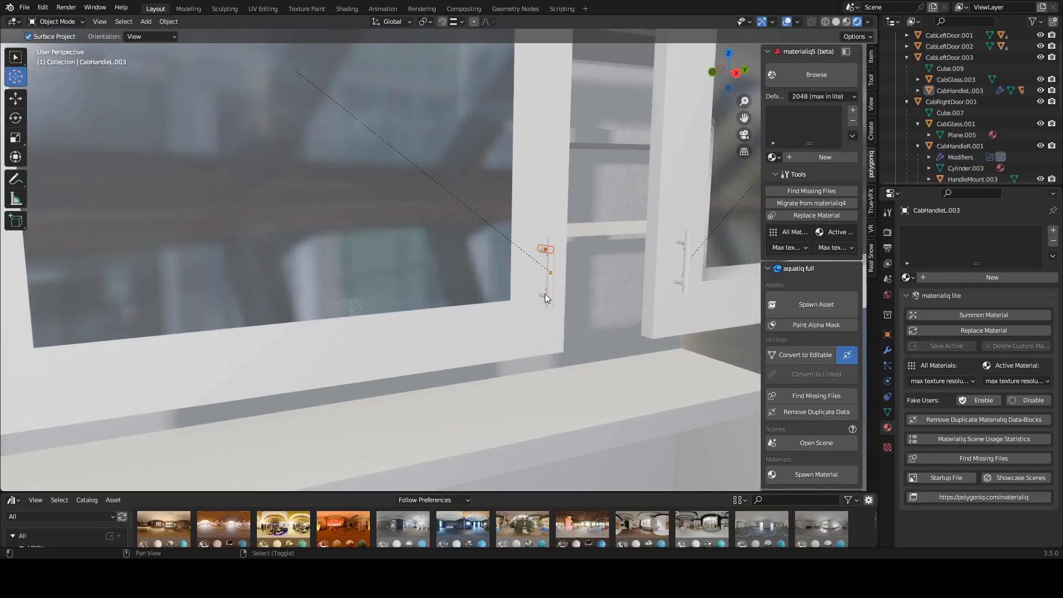
left_click(681, 241, "shift")
right_click(686, 259, "shift")
right_click(680, 281, "shift")
Step: Apply the ML205 brushed aluminum material to the third door pair's selected handles and mounts
scroll(659, 274, "down", 10)
scroll(443, 279, "up", 5)
scroll(443, 279, "up", 1)
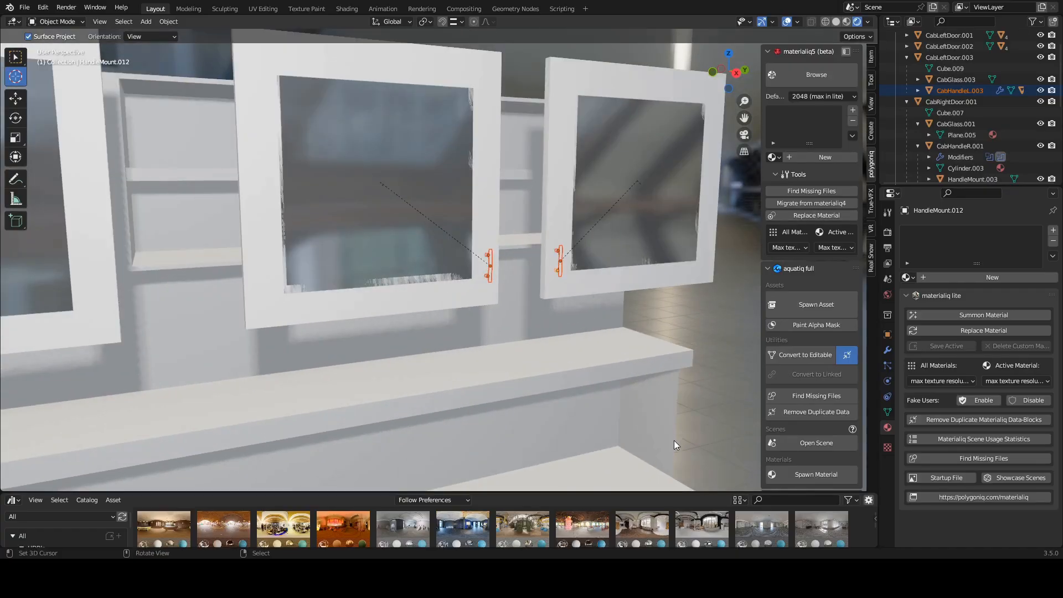
left_click(821, 81)
left_click(796, 275)
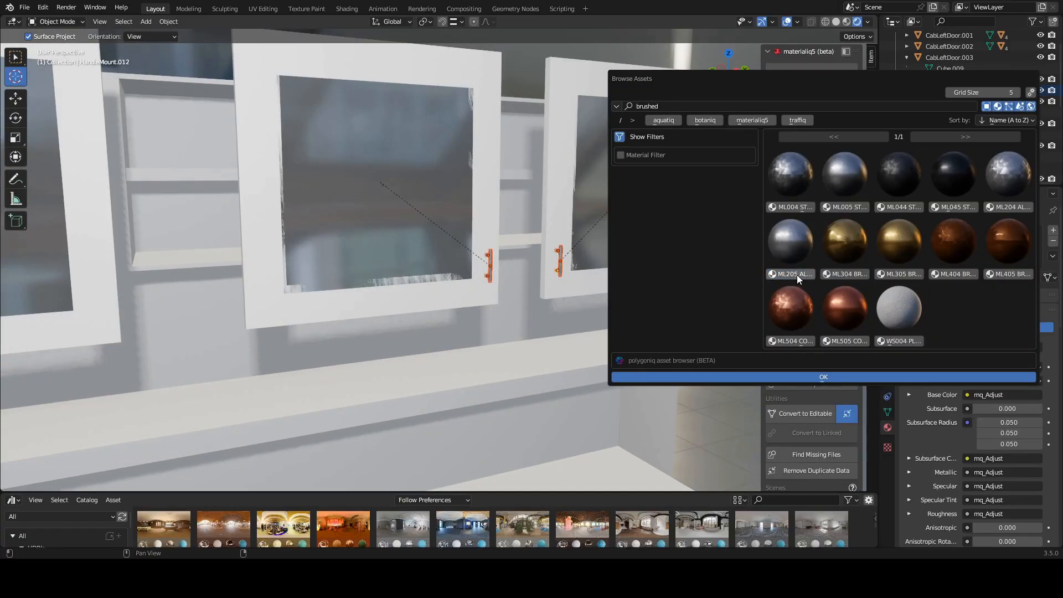
Step: Close the asset browser and select the frames of the first wall cabinet door pair
left_click(826, 377)
middle_click_drag(542, 307, 563, 315)
scroll(563, 315, "down", 4)
scroll(562, 314, "down", 5)
scroll(425, 290, "up", 6)
middle_click_drag(426, 290, 590, 307)
scroll(436, 272, "down", 4)
scroll(366, 347, "up", 4)
right_click(568, 241)
scroll(567, 242, "down", 2)
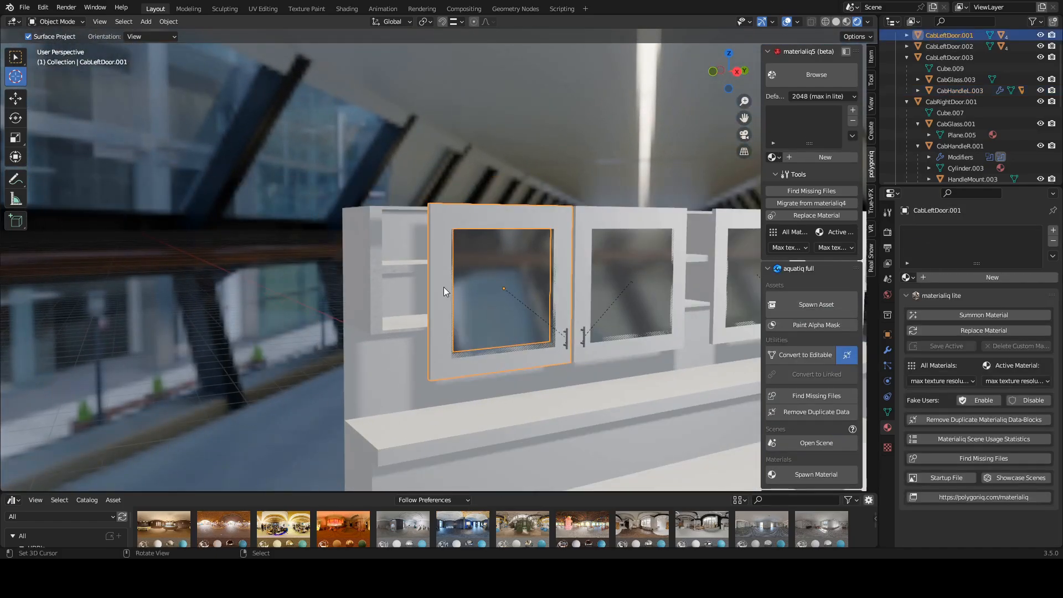
middle_click_drag(442, 285, 536, 296)
middle_click_drag(678, 284, 474, 303, "shift")
left_click(499, 230, "shift")
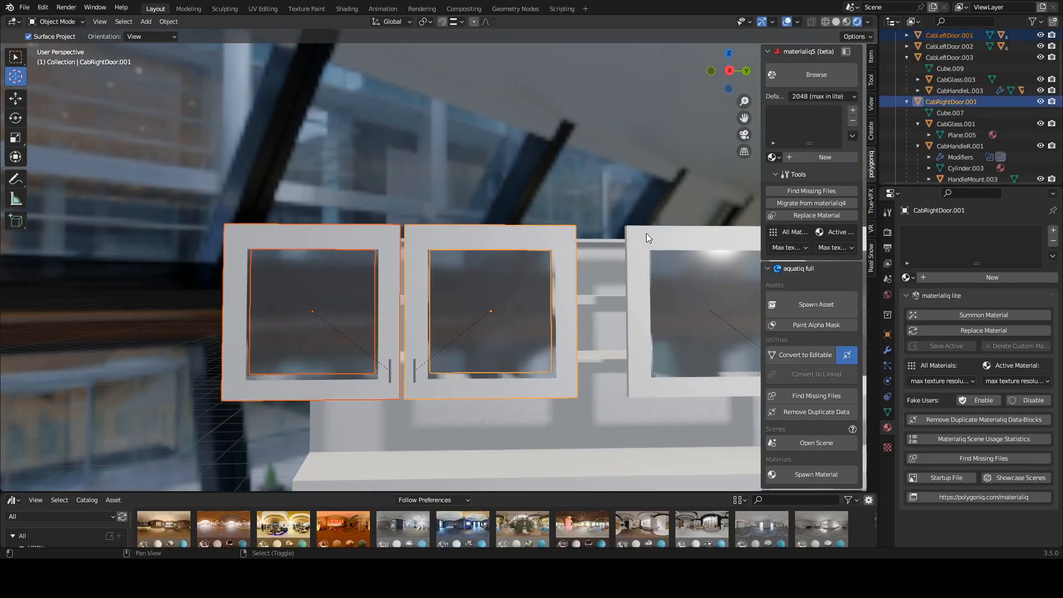
Step: Add the four door frames of the second and third pairs to the selection
left_click(642, 234, "shift")
middle_click_drag(616, 373, 325, 387, "shift")
left_click(410, 211, "shift")
right_click(602, 230, "shift")
middle_click_drag(601, 411, 372, 404, "shift")
right_click(580, 208, "shift")
scroll(361, 310, "down", 6)
mouse_move(332, 312)
middle_mouse_down()
mouse_move(418, 343)
mouse_move(341, 311)
mouse_move(318, 315)
middle_mouse_up()
scroll(402, 324, "up", 5)
Step: Search the material library for cherry and apply WD265 DECIDUOUS Cherry to the six selected door frames
left_click(815, 83)
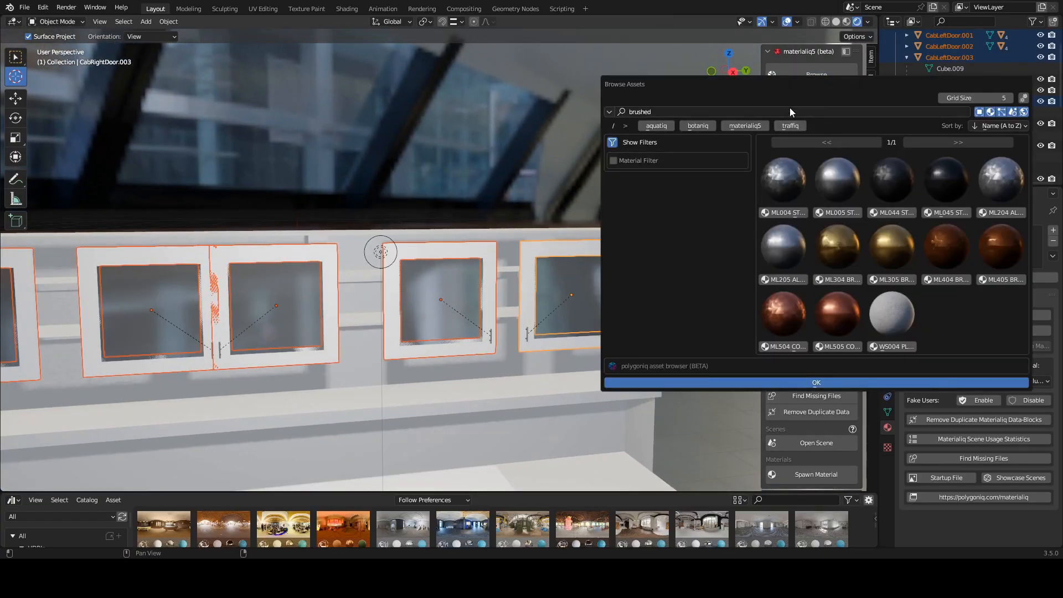
type("cherry")
key("Return")
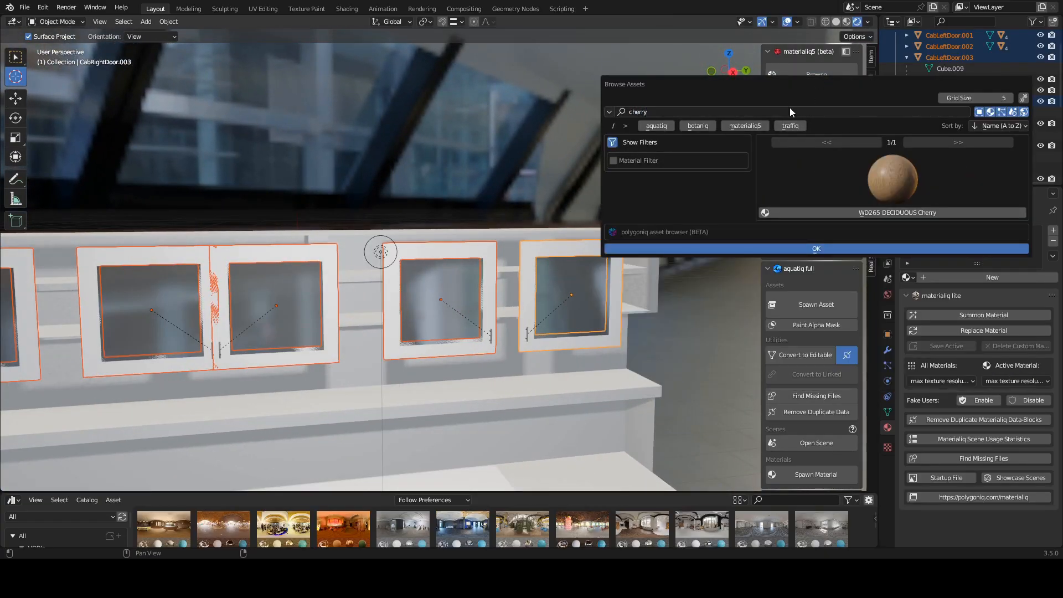
left_click(925, 215)
left_click(841, 248)
Step: Select both wall cabinet bodies and apply the WD265 DECIDUOUS Cherry material to them
scroll(357, 324, "down", 3)
middle_click_drag(357, 324, 264, 332)
left_click(264, 333)
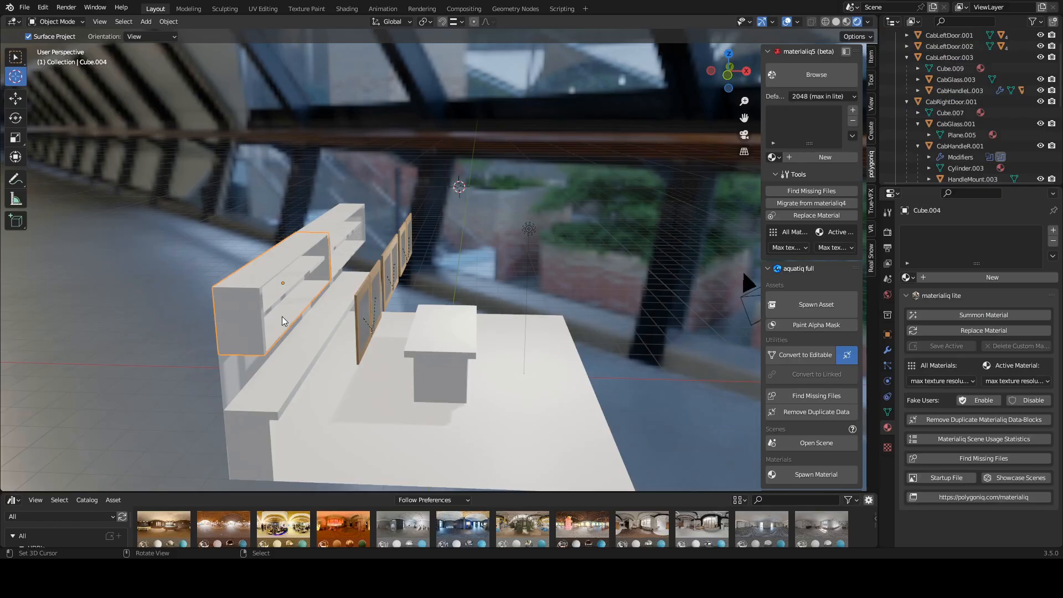
left_click(343, 218, "shift")
left_click(816, 74)
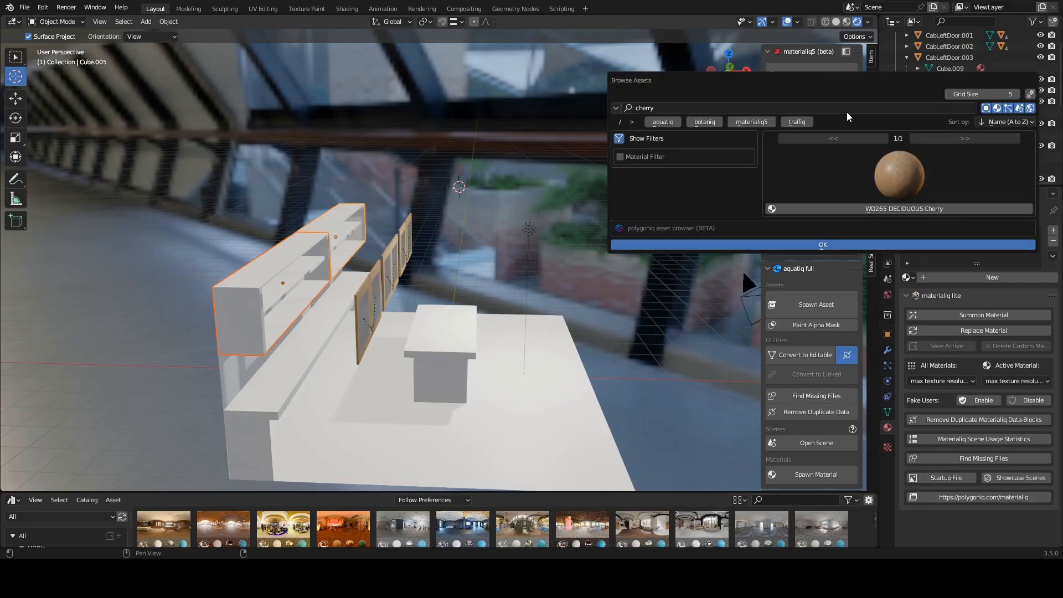
left_click(904, 211)
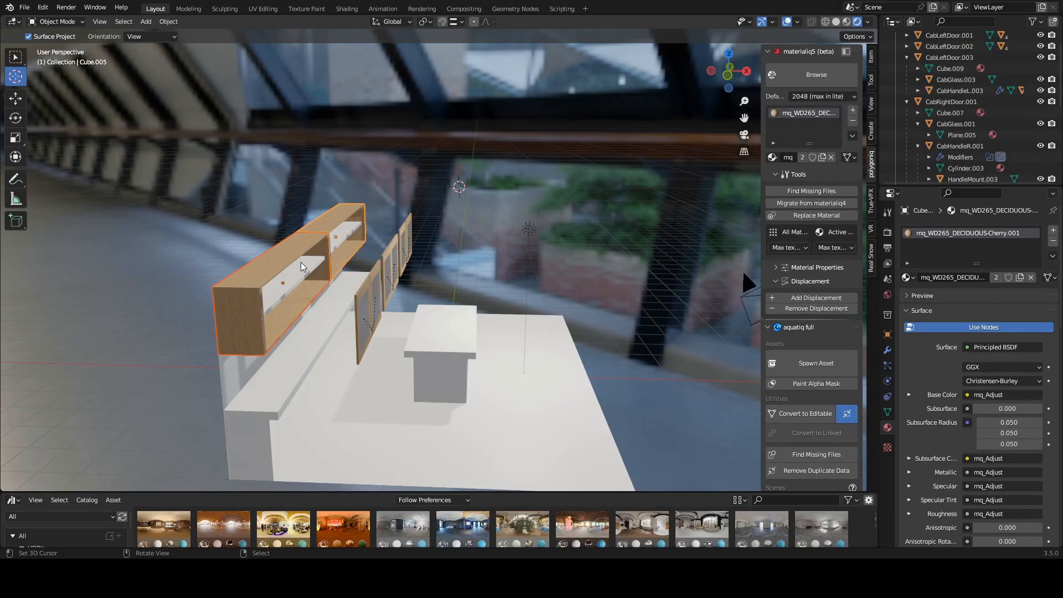
Step: Apply the WD265 DECIDUOUS Cherry material to the shelves inside both wall cabinets
left_click(345, 230)
left_click(346, 229, "shift")
left_click(816, 74)
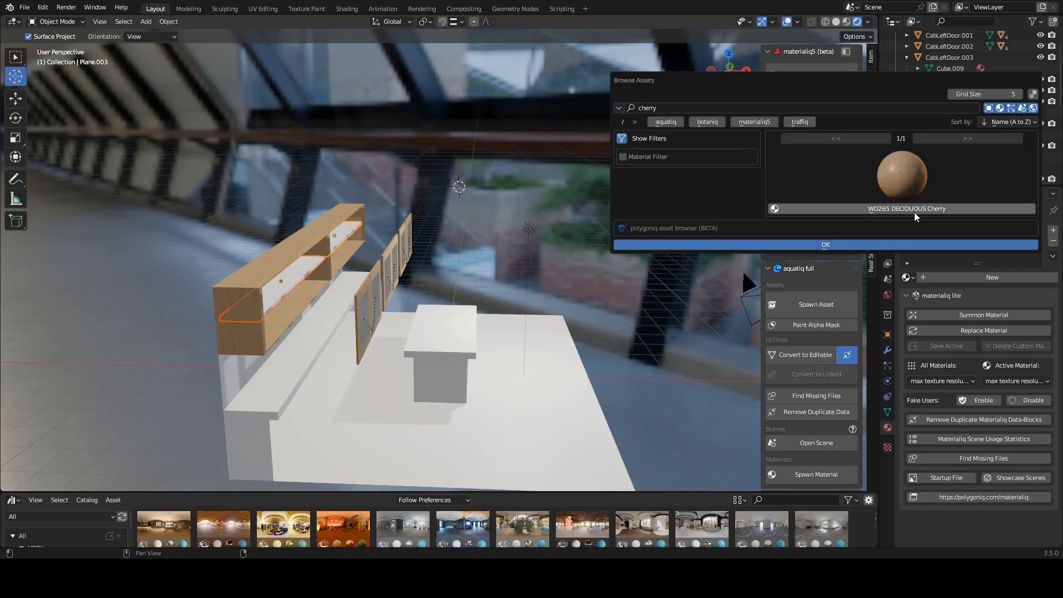
left_click(916, 209)
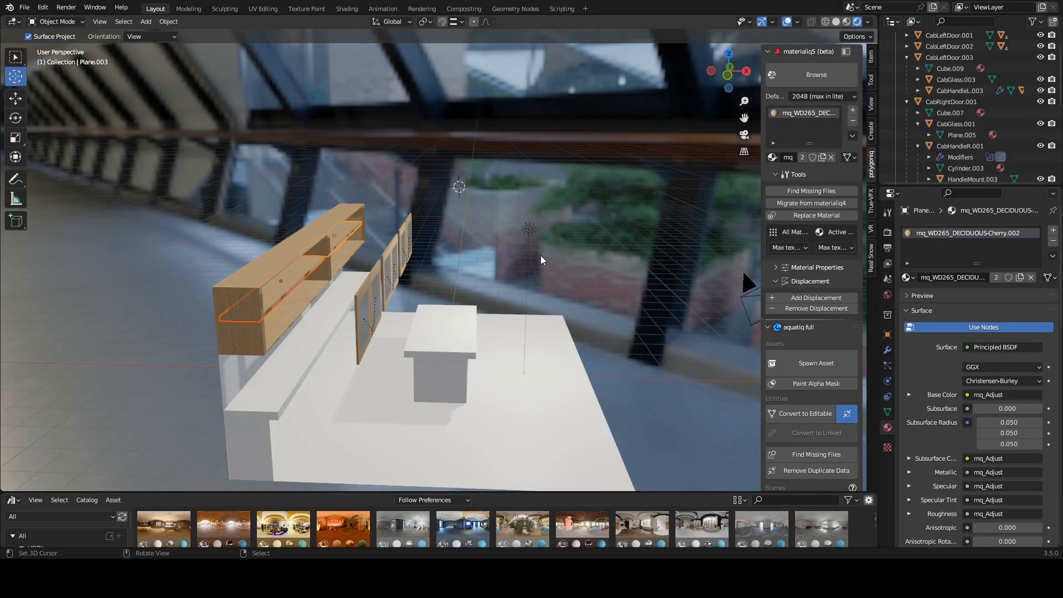
Step: Apply the WD265 DECIDUOUS Cherry material to the kitchen island base
left_click(463, 379)
left_click(816, 75)
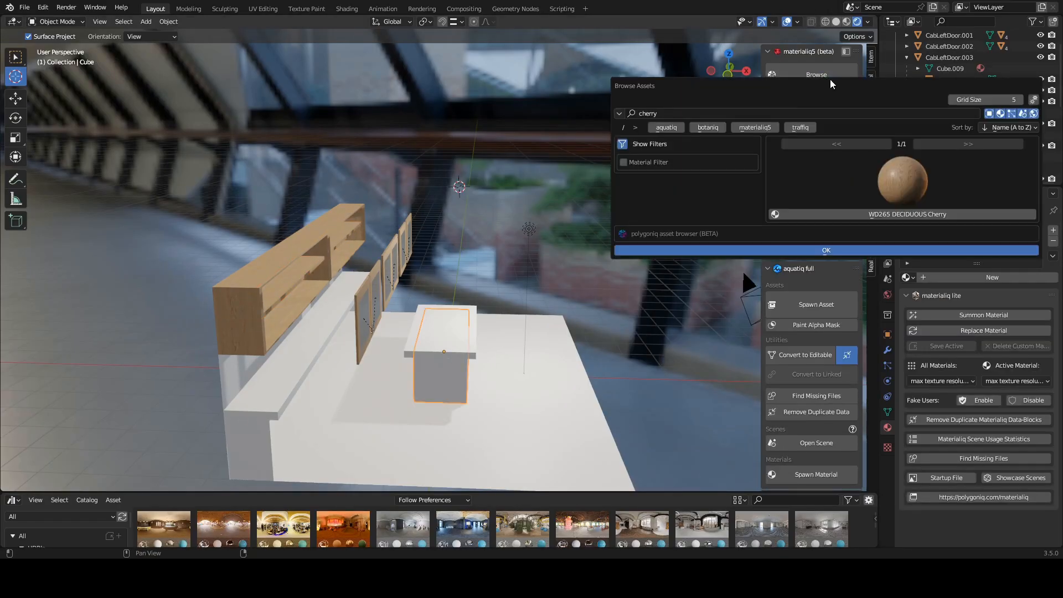
left_click(908, 213)
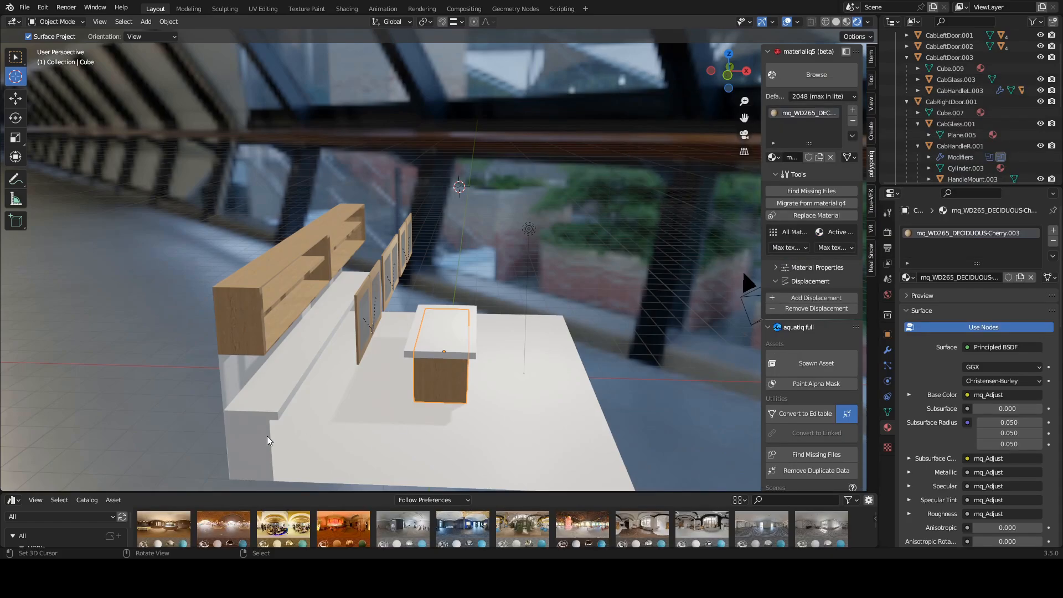
Step: Apply the WD265 DECIDUOUS Cherry material to the long base cabinet along the wall
left_click(266, 440)
left_click(815, 74)
left_click(908, 214)
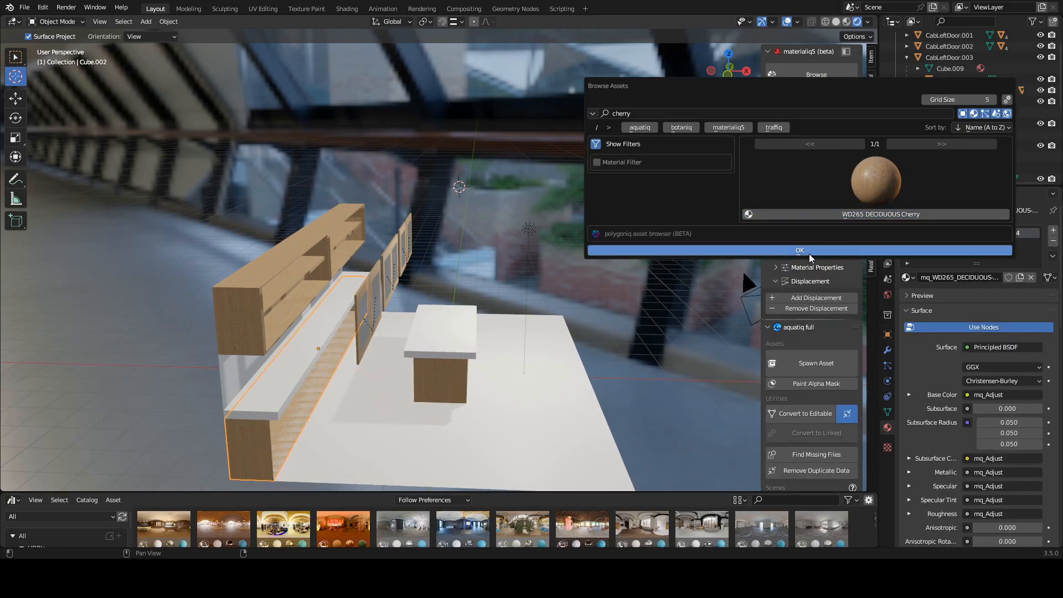
middle_click_drag(442, 421, 339, 411)
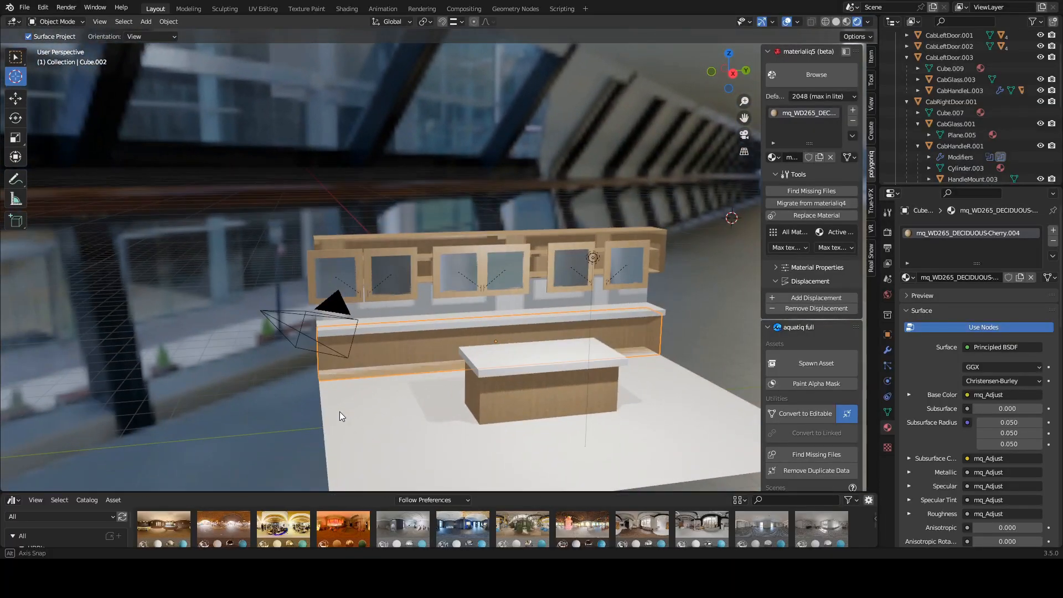
middle_click_drag(659, 346, 704, 329)
Step: Select the island countertop and search the material library for plastic and black materials
right_click(589, 370)
left_click(815, 69)
left_click(721, 104)
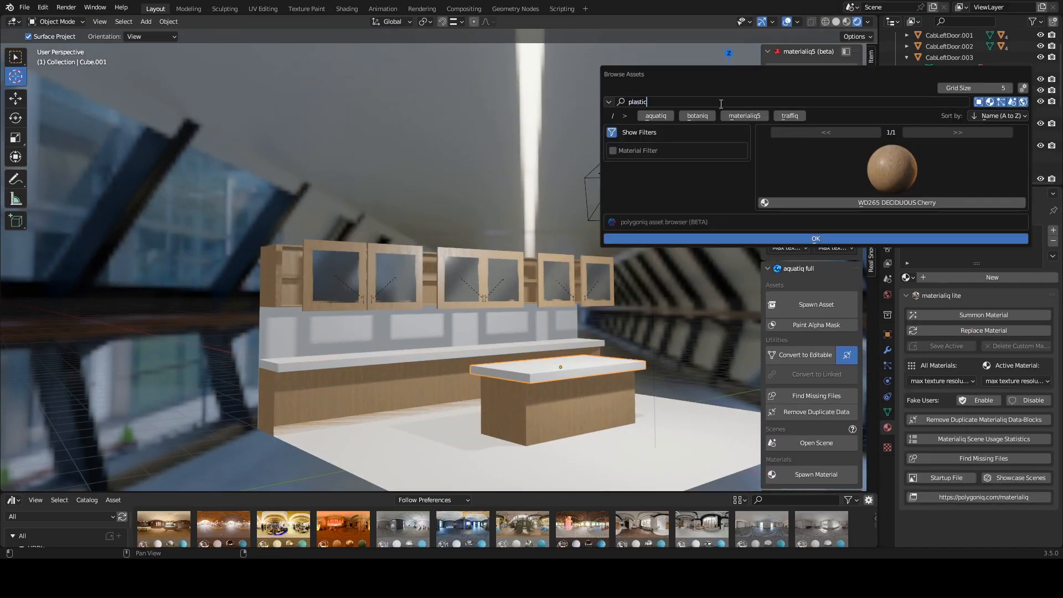
key("Return")
left_click(718, 103)
key("BackSpace")
type("black")
key("Return")
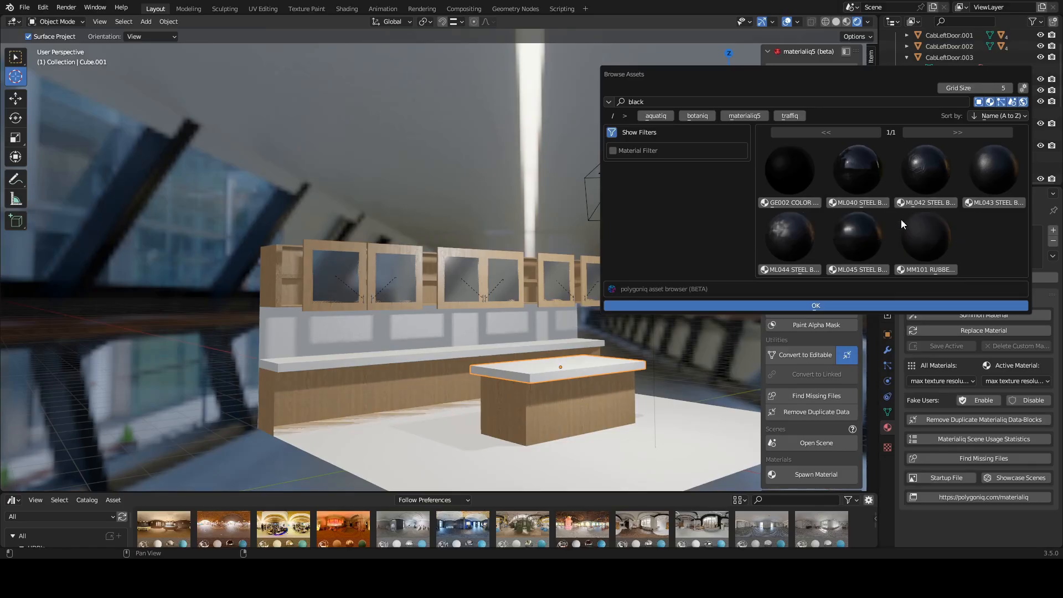
Step: Search for stone materials, apply ST239 PROCESSED Marble Nero to the island countertop and inspect it up close
left_click(654, 104)
type("stone")
key("Return")
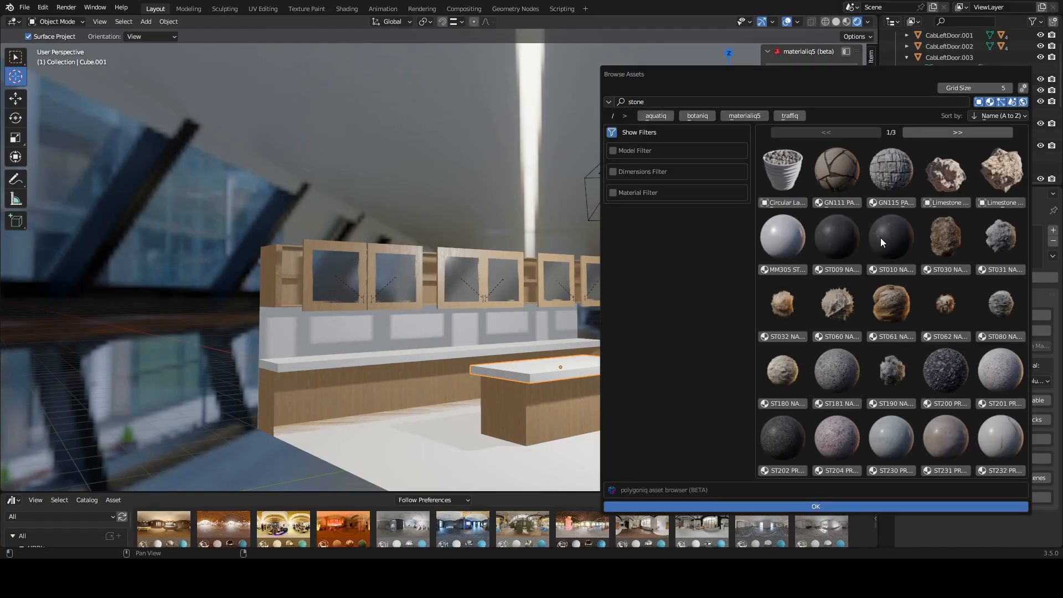
left_click(968, 132)
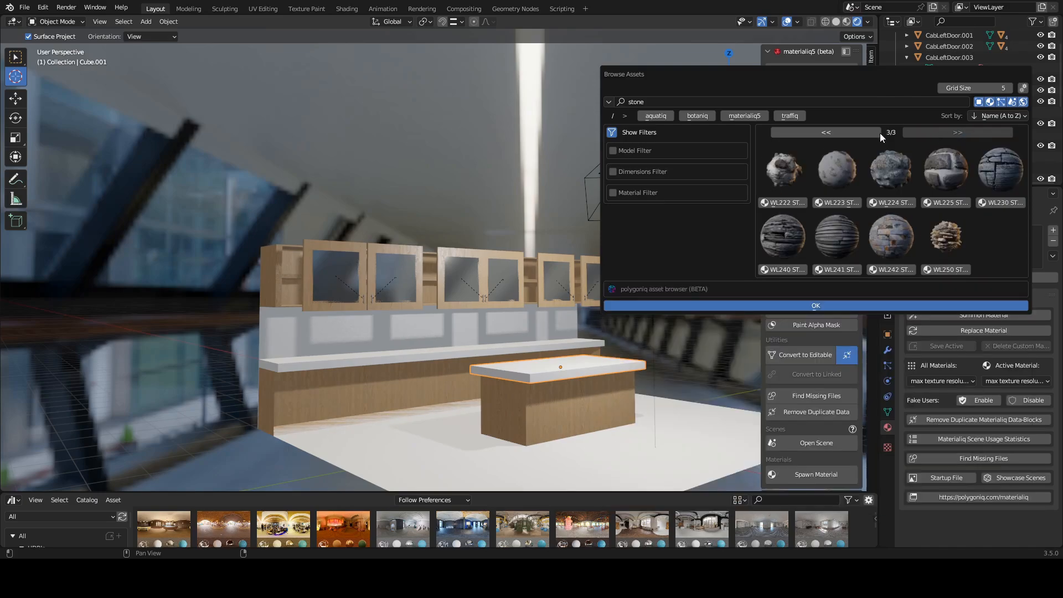
left_click(843, 274)
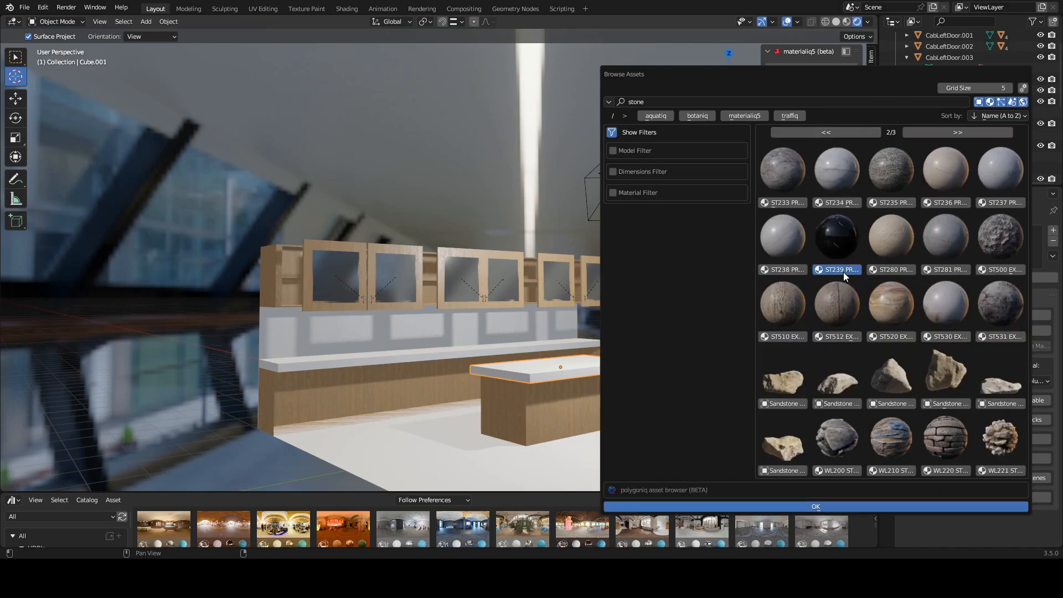
left_click(822, 504)
middle_click_drag(738, 466, 529, 34)
scroll(583, 405, "up", 3)
middle_click_drag(582, 405, 575, 185)
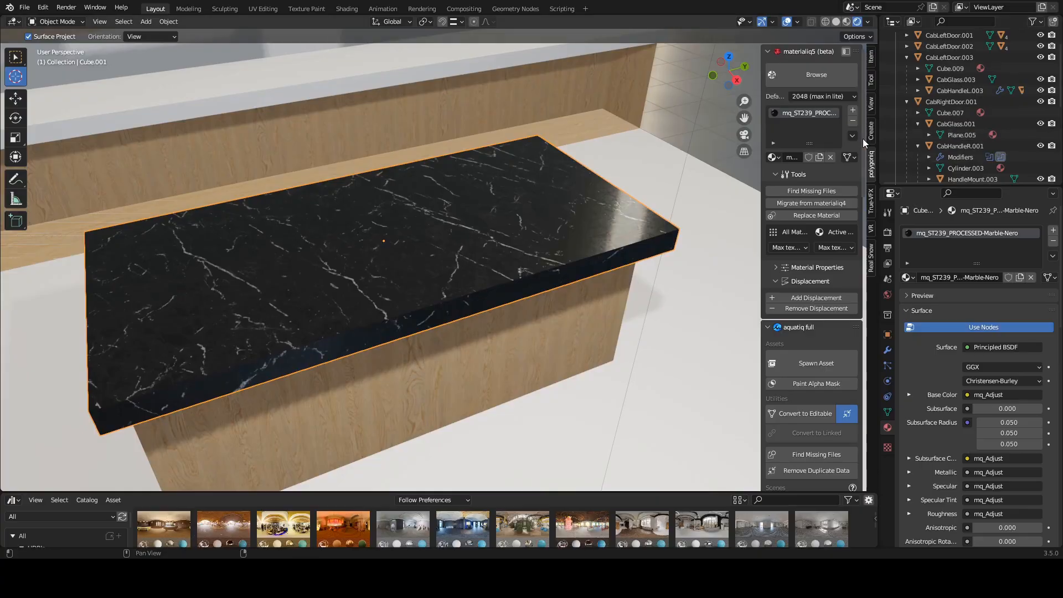
Step: Search for black materials and replace the island countertop's marble with MM101 RUBBER Basic Black
left_click(823, 72)
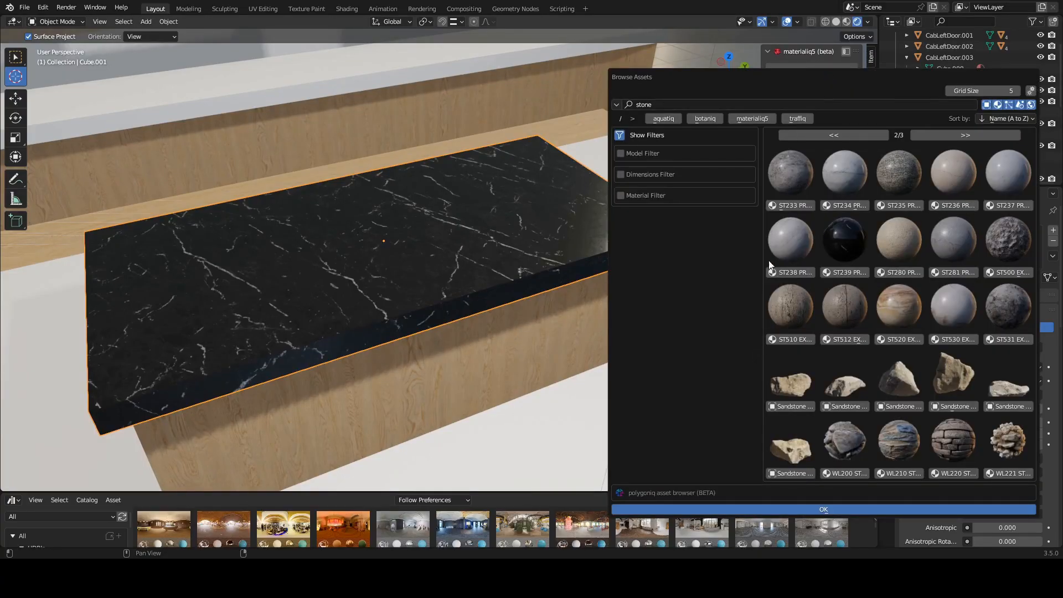
left_click(674, 103)
type("black")
key("Return")
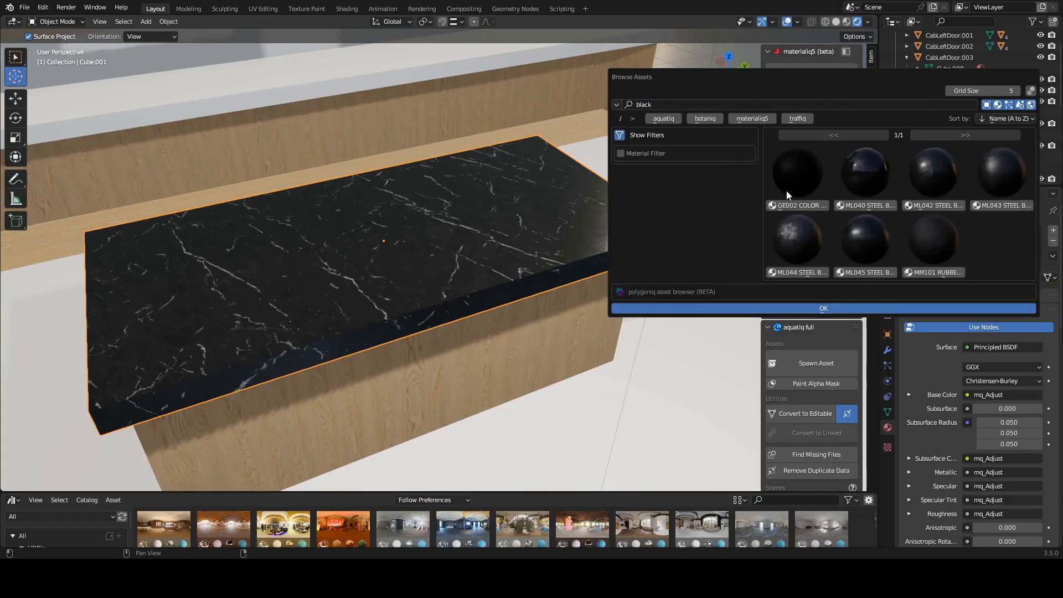
left_click(938, 272)
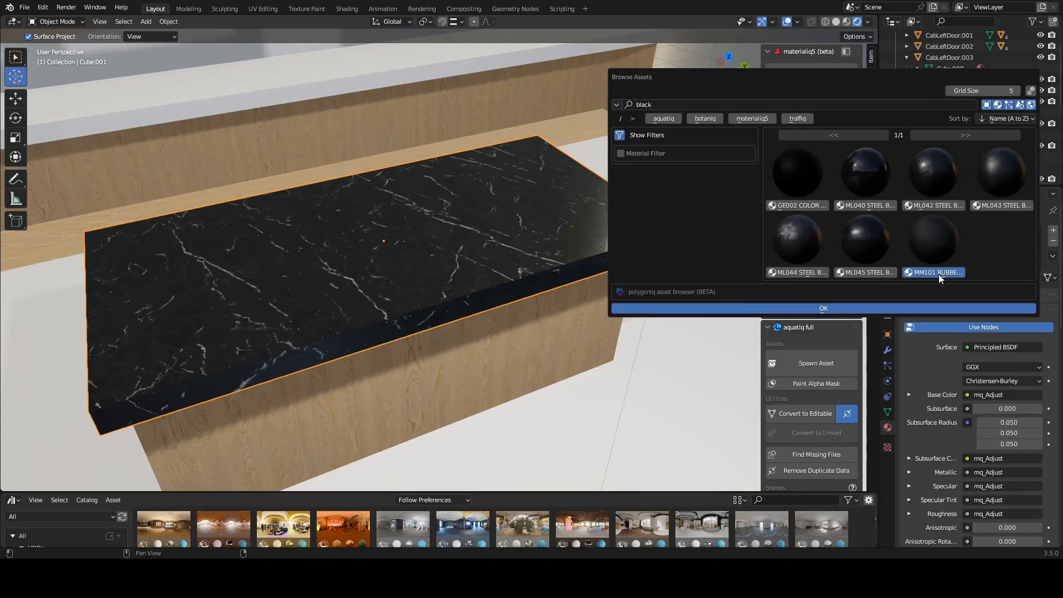
left_click(819, 308)
middle_click_drag(377, 367, 832, 349)
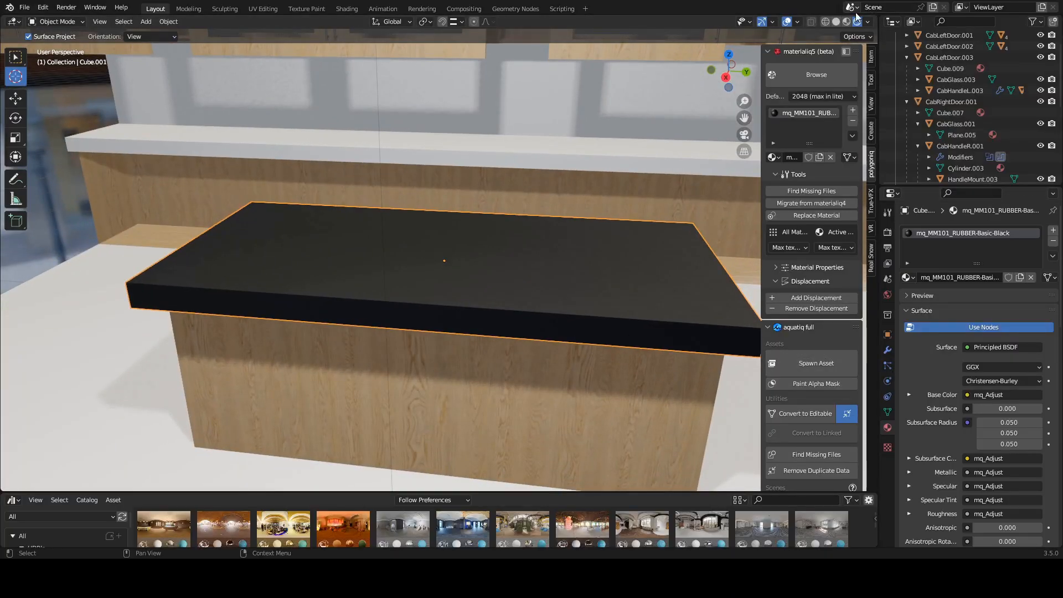
Step: Try the GE002 COLOR black material on the island countertop
left_click(800, 83)
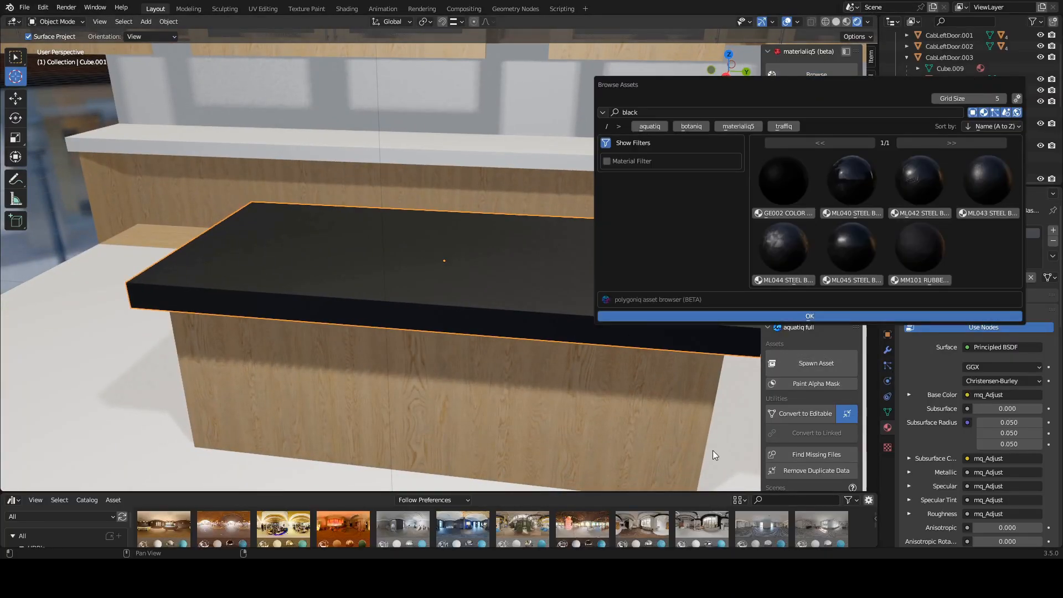
left_click(792, 215)
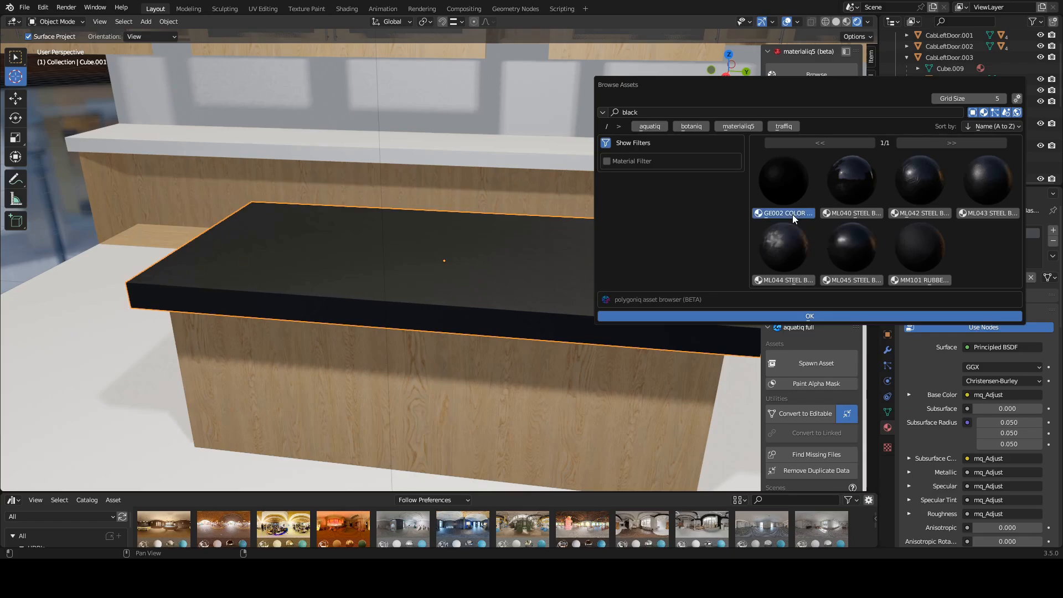
left_click(816, 316)
middle_click_drag(429, 336, 480, 324)
Step: Set the island countertop's material back to MM101 RUBBER Basic Black
left_click(812, 79)
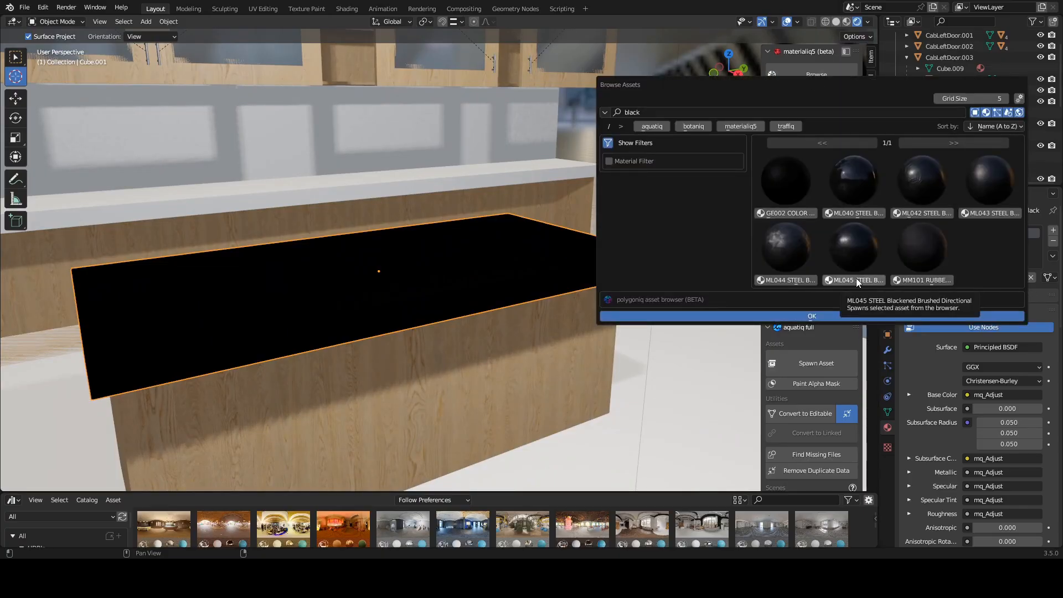
left_click(929, 282)
left_click(773, 316)
Step: Apply the MM101 RUBBER Basic Black material to the long countertop along the wall
left_click(433, 174)
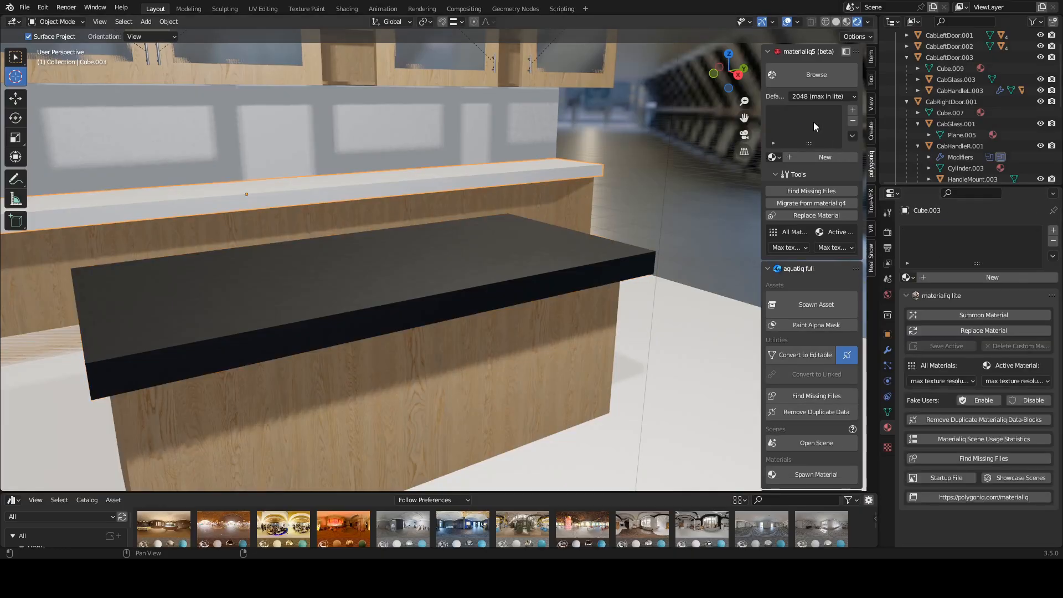
left_click(817, 71)
left_click(927, 260)
left_click(852, 301)
scroll(464, 217, "down", 5)
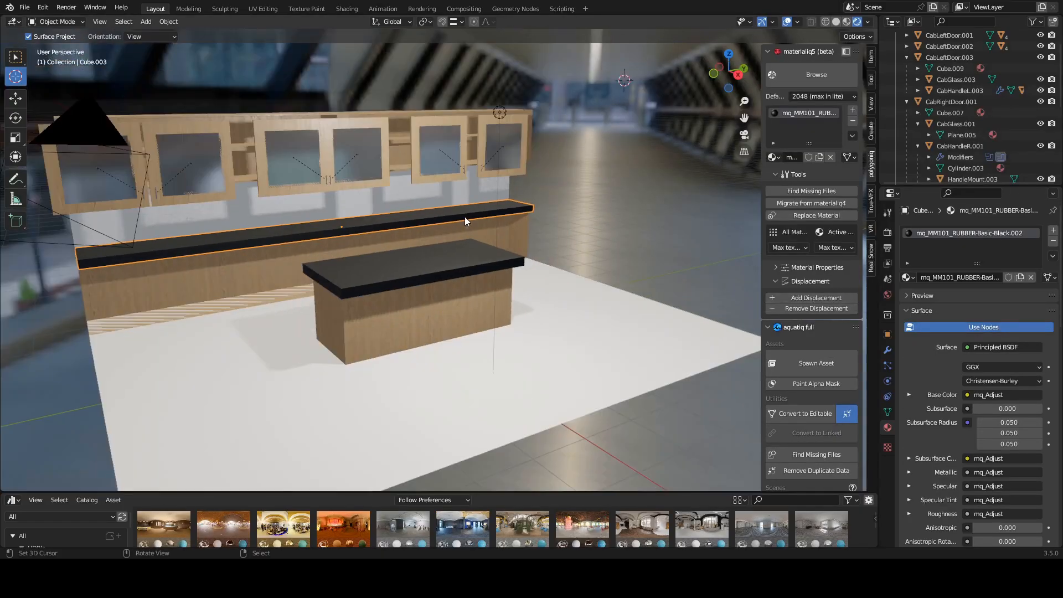
Step: Select the floor plane and search the material library for polished materials
middle_click_drag(463, 214, 420, 233)
left_click(525, 437)
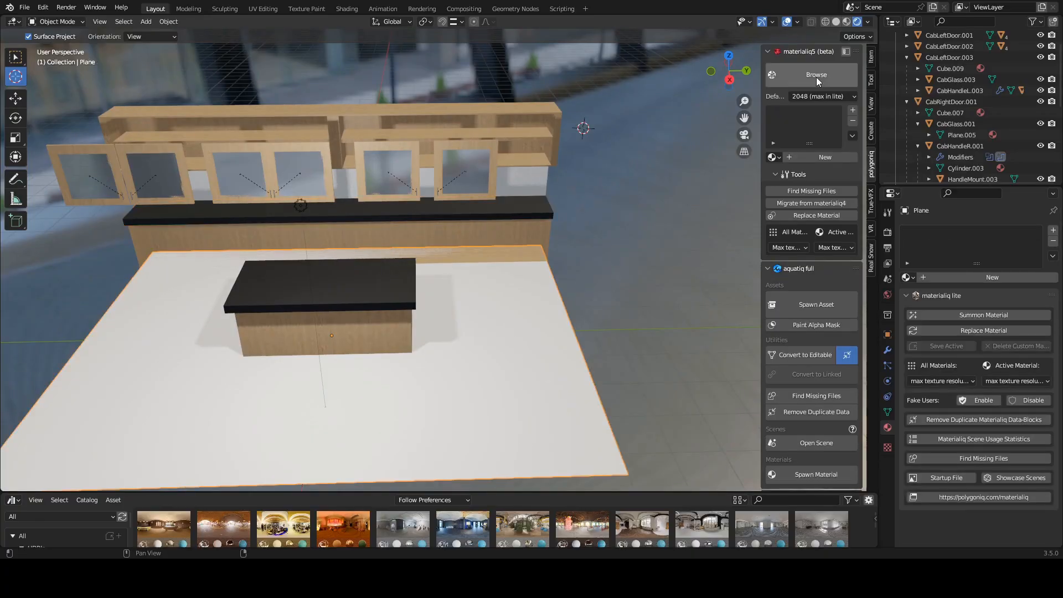
left_click(830, 73)
left_click(704, 113)
type("polish")
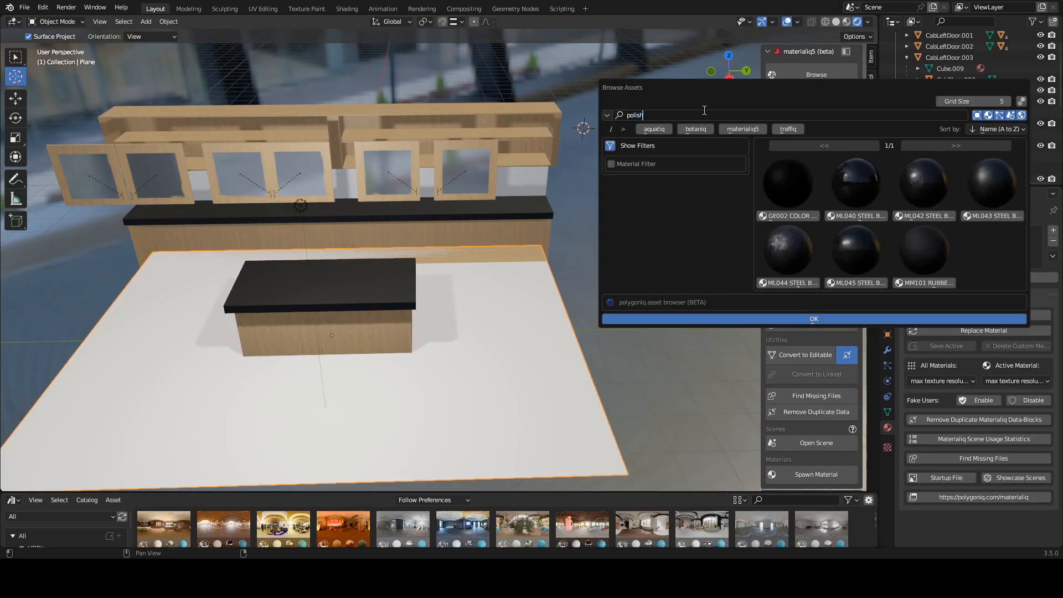
type("ed")
key("Return")
Step: Search for concrete, apply CC031 COMMON Bugholes Smooth to the floor plane and browse the remaining concrete materials
left_click(703, 114)
key("BackSpace")
type("concre")
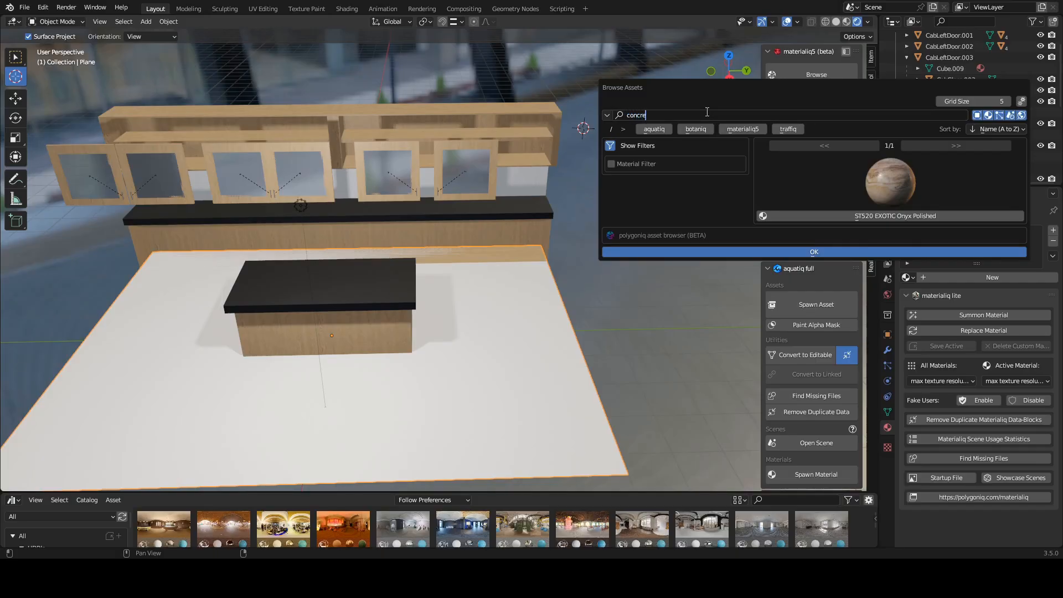
type("te")
key("Return")
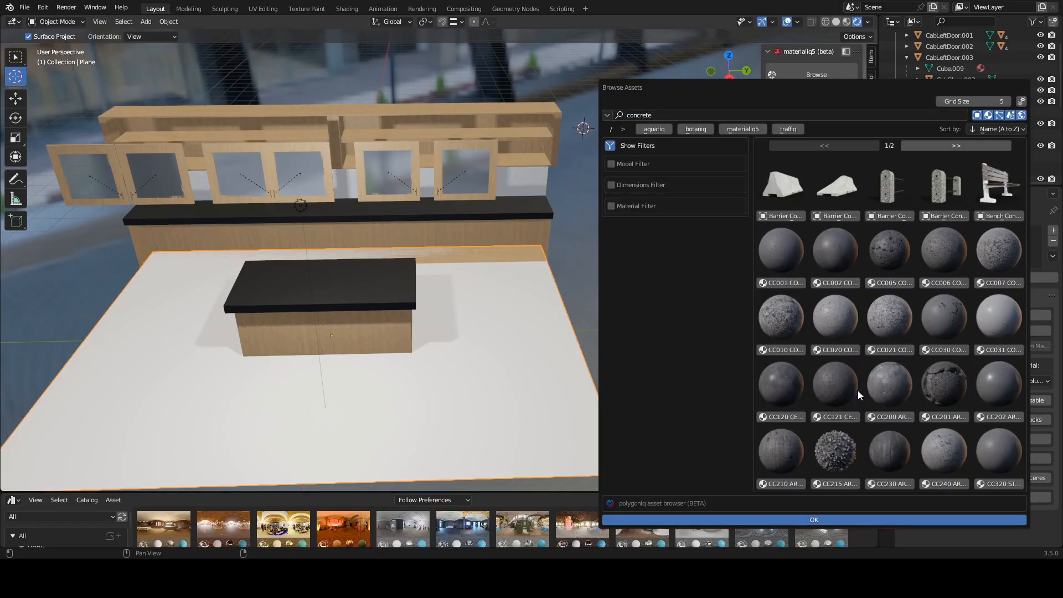
left_click(1014, 347)
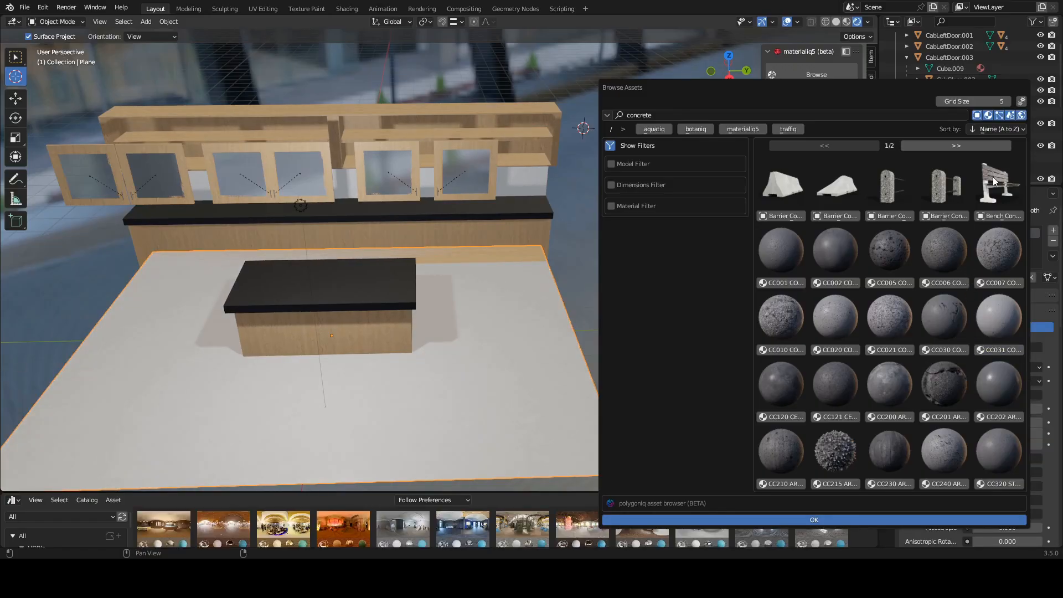
left_click(988, 142)
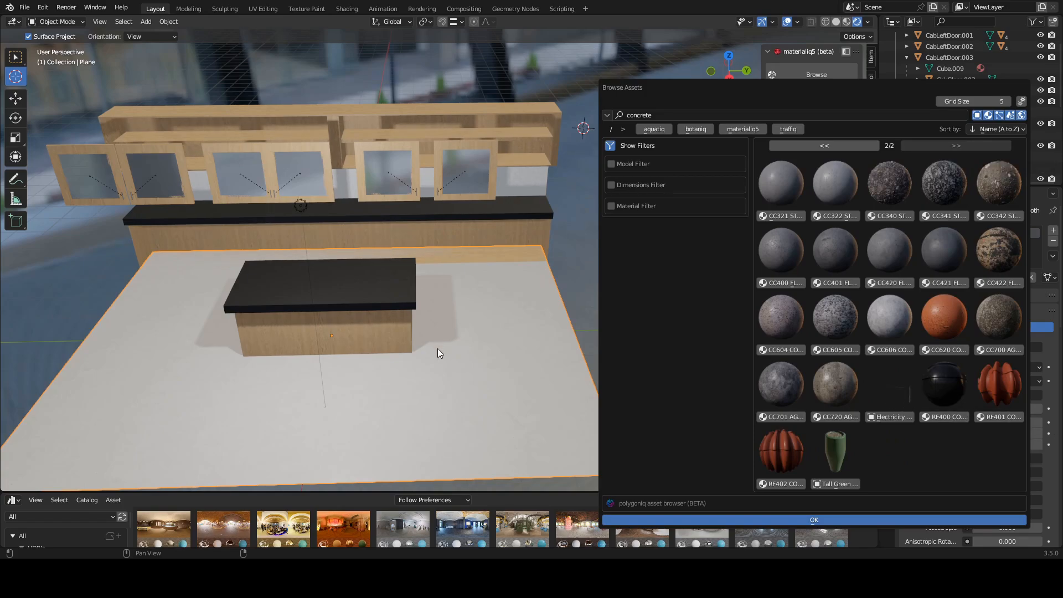
middle_click_drag(586, 287, 463, 437)
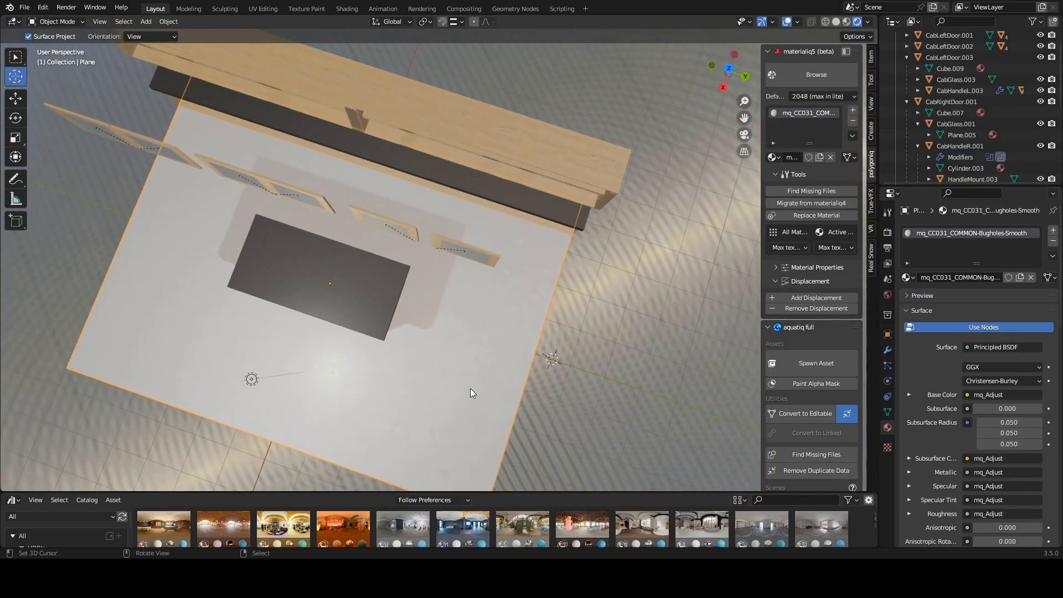
Step: Try the RF400 CONCRETE Slate material on the island countertop and undo it
scroll(420, 222, "up", 5)
middle_click_drag(420, 222, 560, 265)
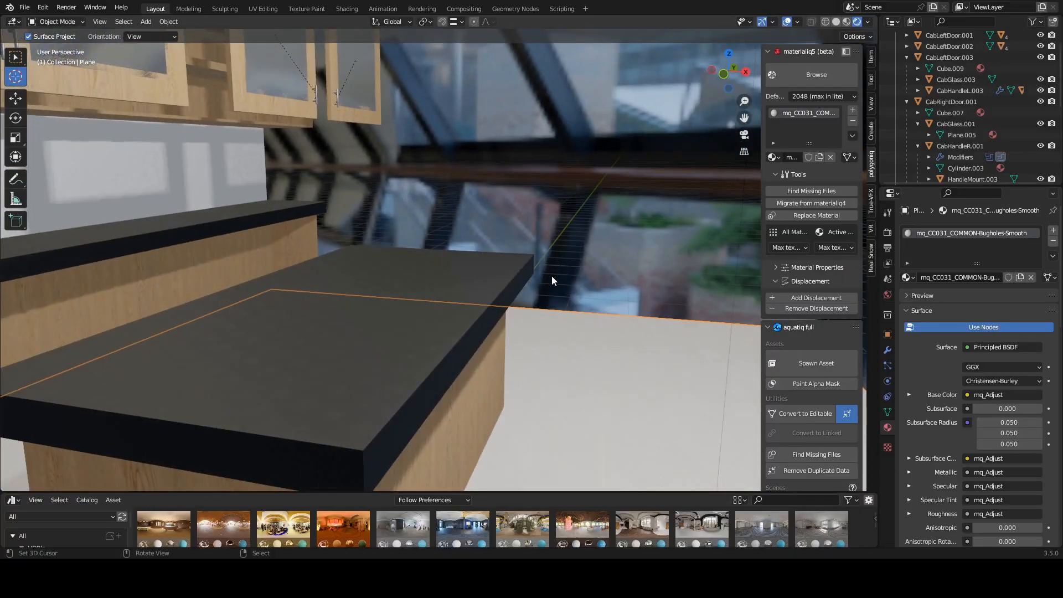
left_click(525, 264)
left_click(810, 76)
left_click(941, 408)
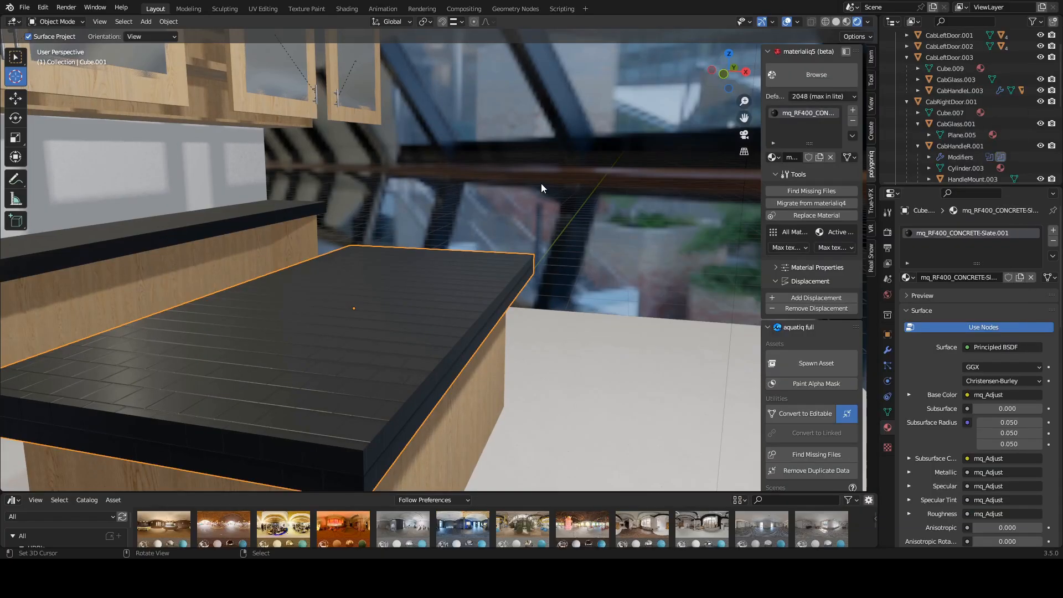
key("ctrl+z")
Step: Search the material library for rubber and replace that search with black to list materials for the island countertop
left_click(847, 75)
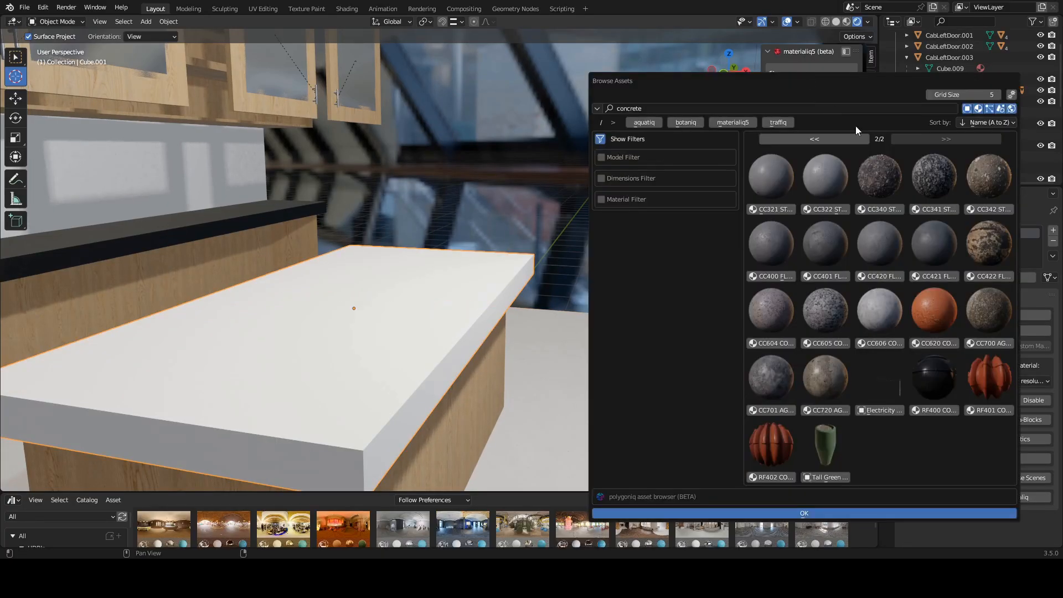
left_click(859, 109)
key("Tab")
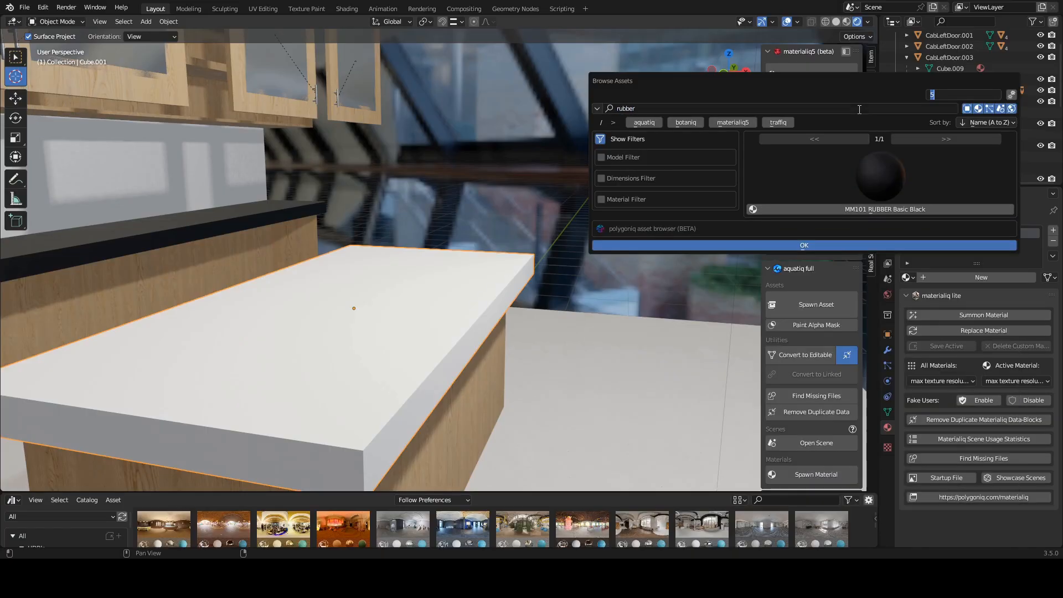
key("Return")
left_click(749, 110)
key("BackSpace")
type("blac")
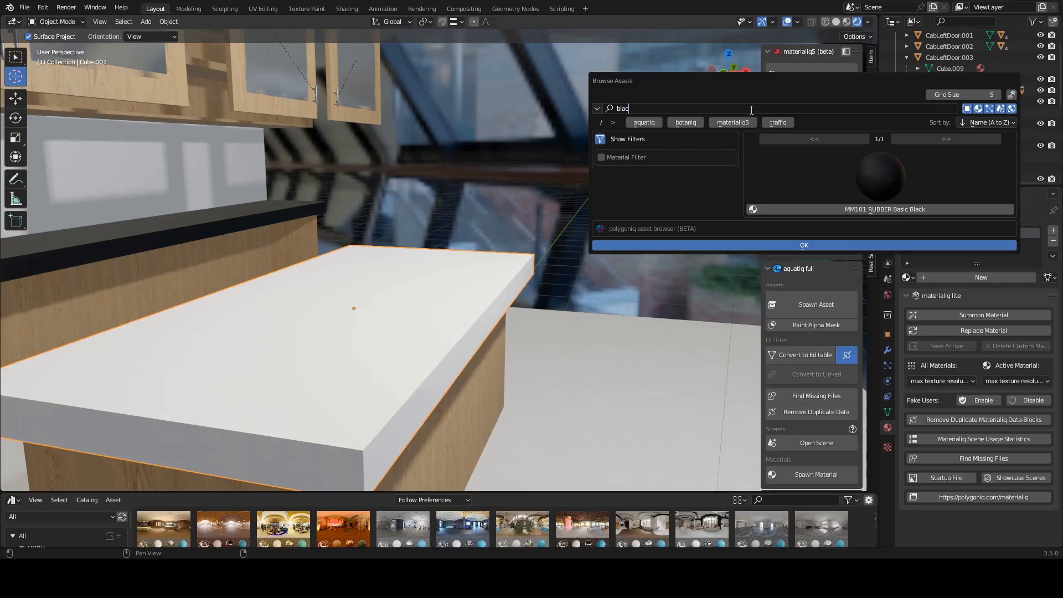
type("k")
key("Return")
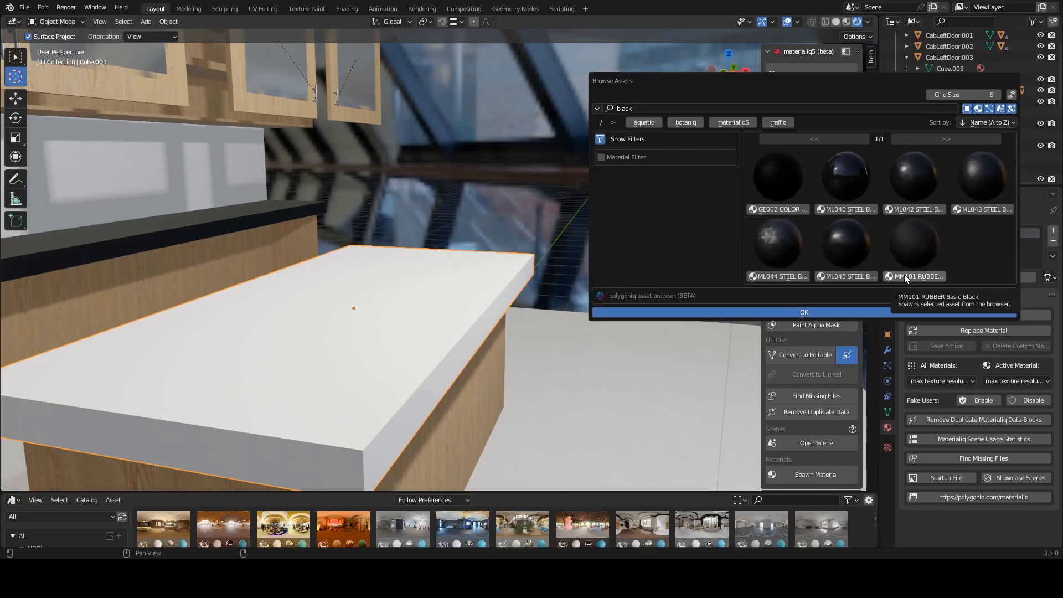
Step: Try the black steel and MM101 RUBBER materials on the island countertop, ending with ML040 STEEL
left_click(851, 276)
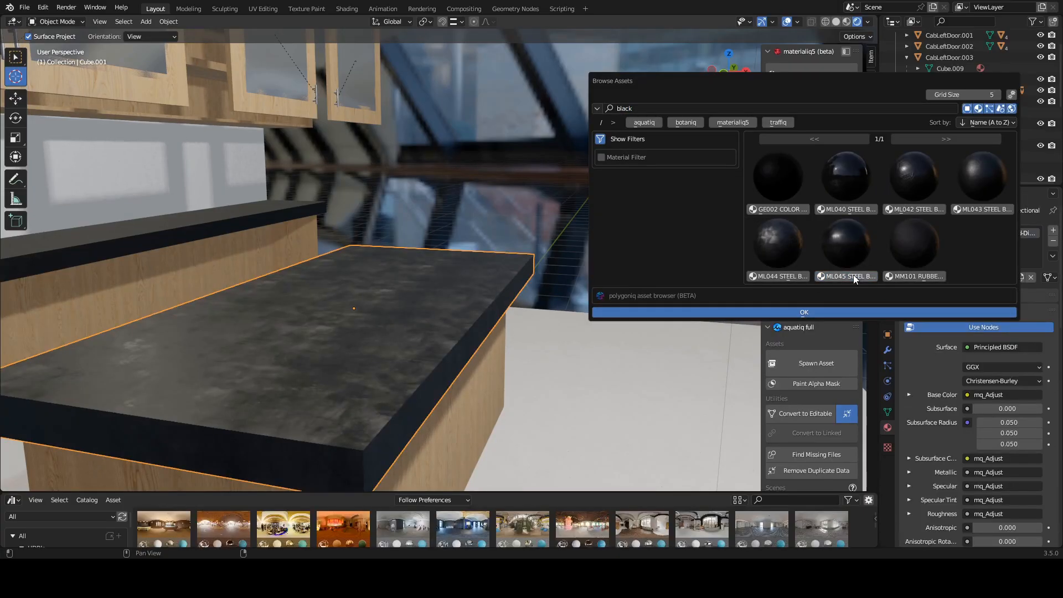
left_click(862, 213)
left_click(931, 208)
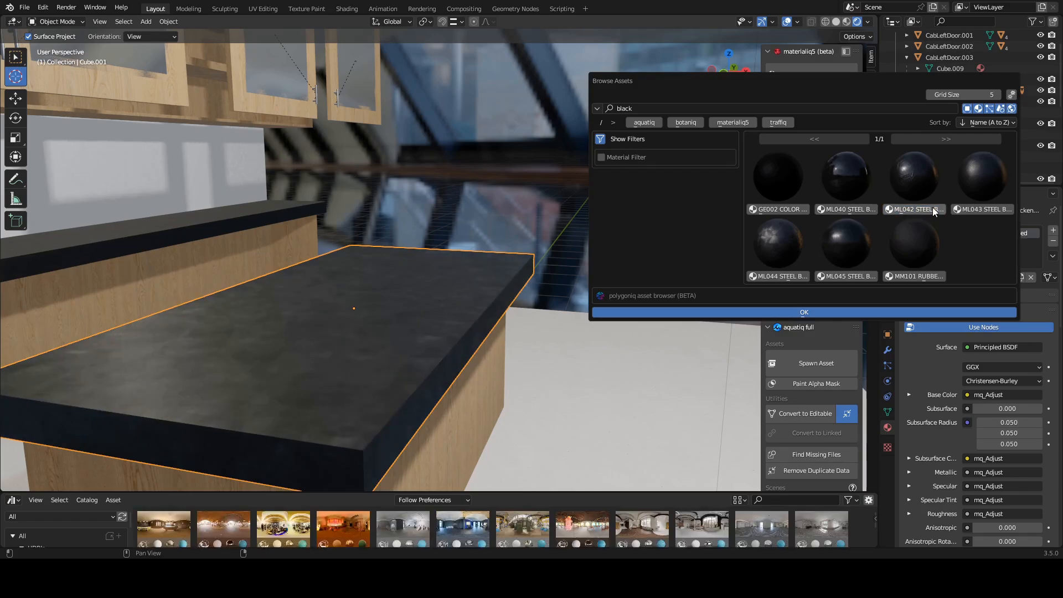
left_click(995, 210)
left_click(924, 276)
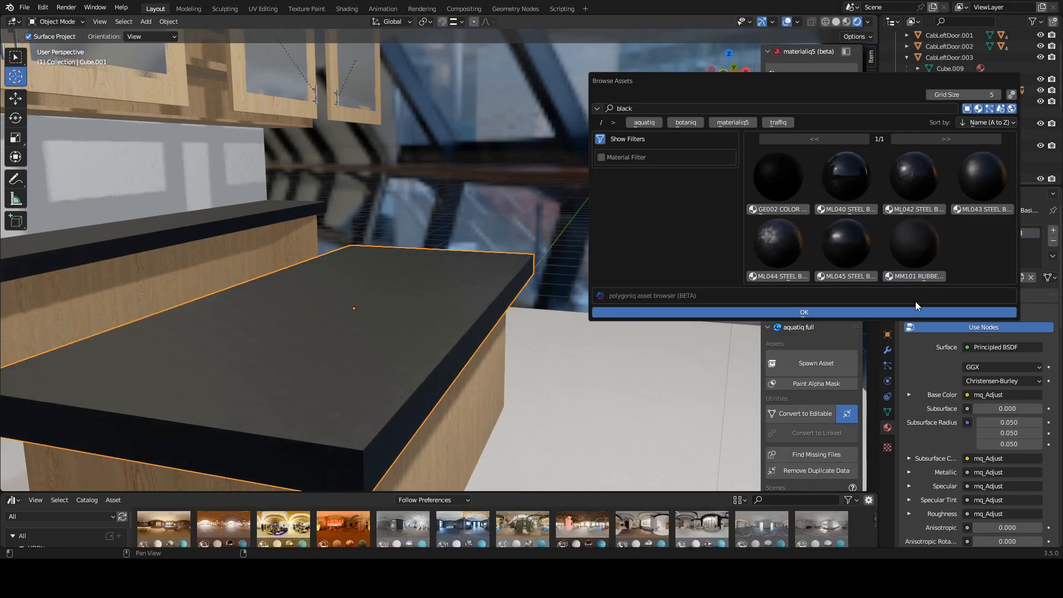
left_click(778, 276)
left_click(845, 275)
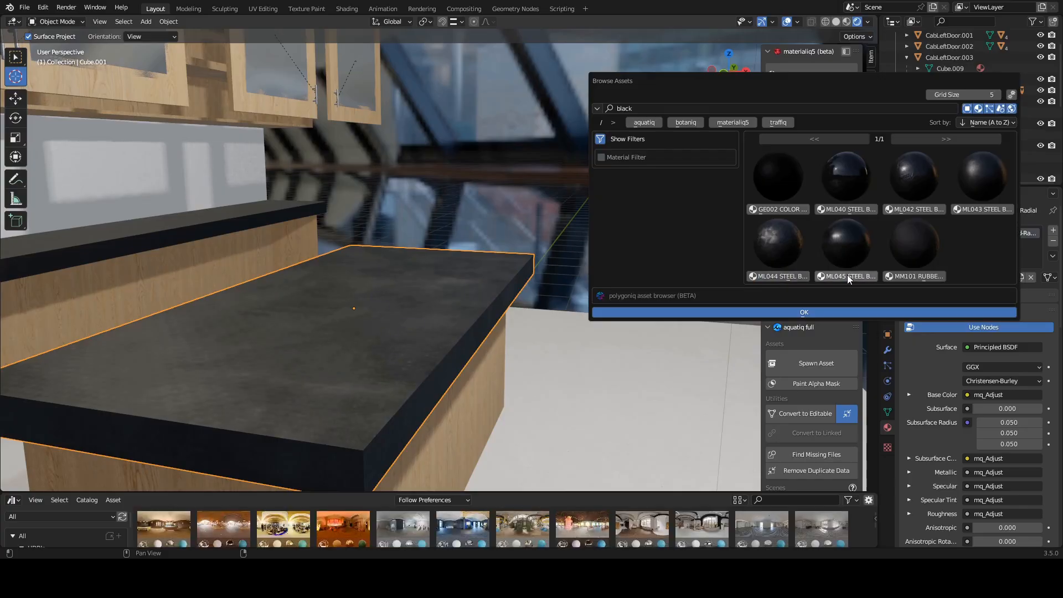
left_click(851, 201)
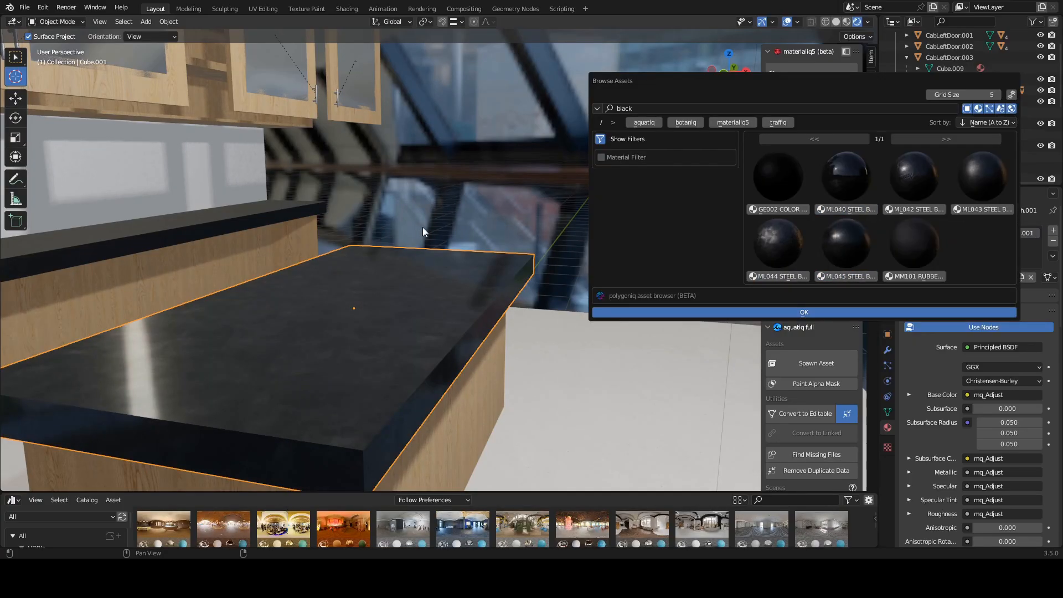
left_click(806, 310)
Step: Apply the ML040 STEEL material to the long countertop along the wall
middle_click_drag(462, 244, 270, 276)
left_click(270, 277)
left_click(830, 74)
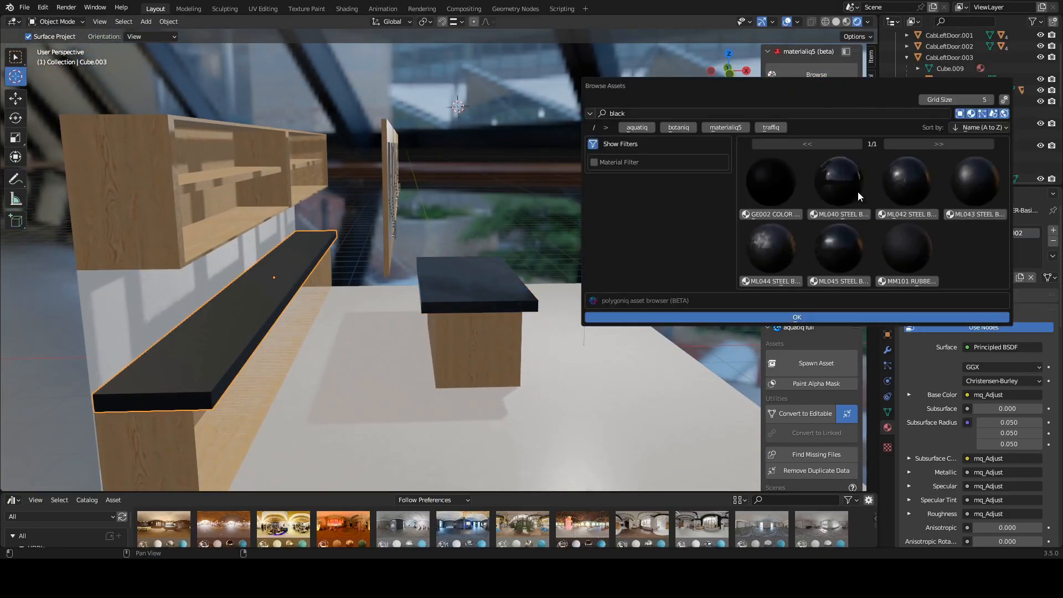
left_click(839, 213)
Step: Set the island countertop's material back to MM101 RUBBER Basic Black
middle_click_drag(506, 285, 436, 287)
left_click(436, 287)
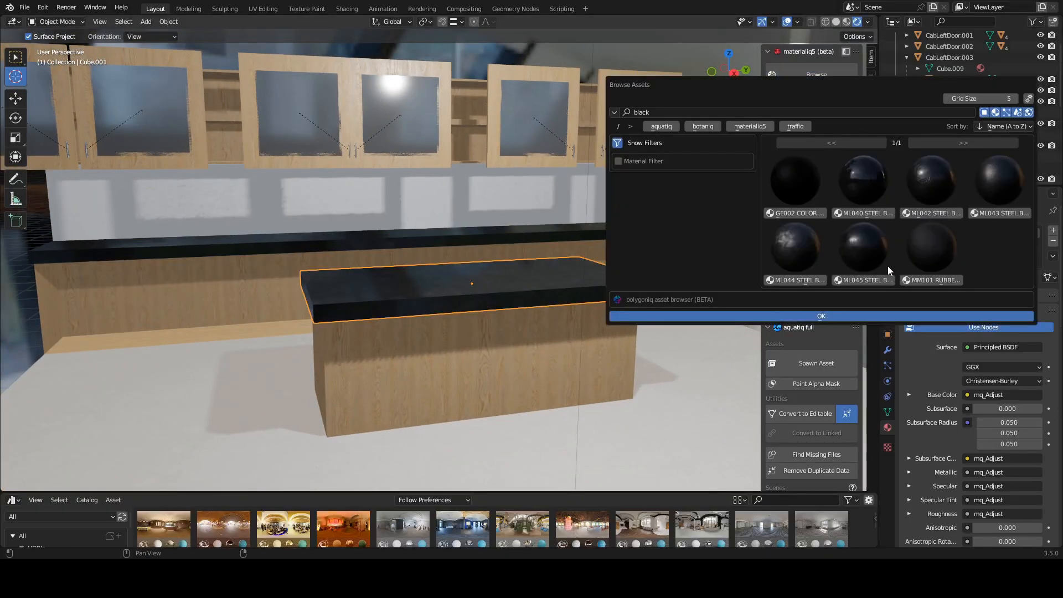
left_click(891, 316)
Step: Expand the rubber material's Metallic input and set its Diffuse + Roughness value to 0.850
scroll(978, 403, "down", 3)
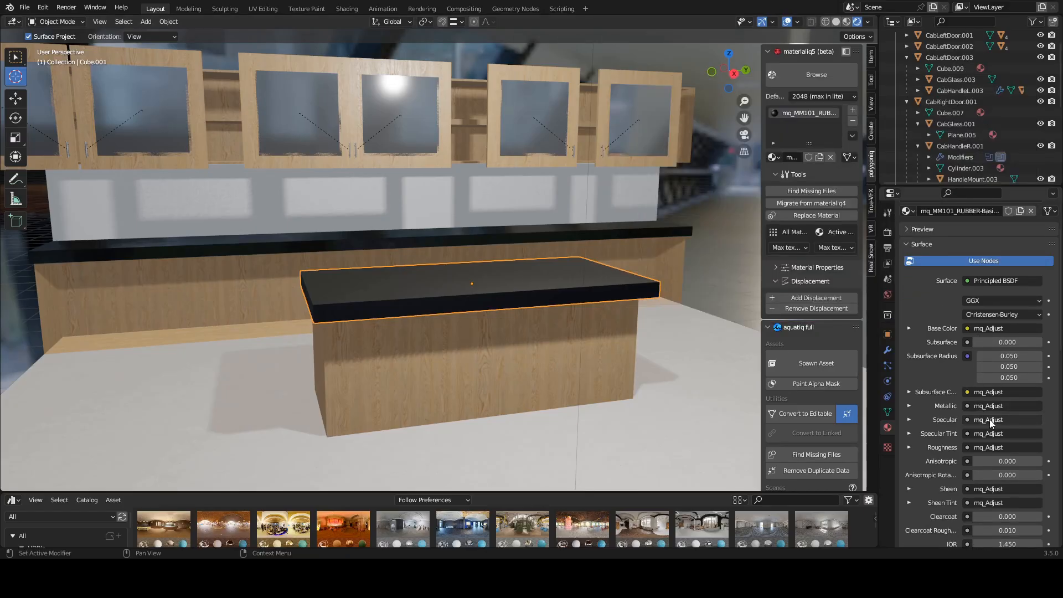
left_click(909, 405)
scroll(1011, 467, "down", 1)
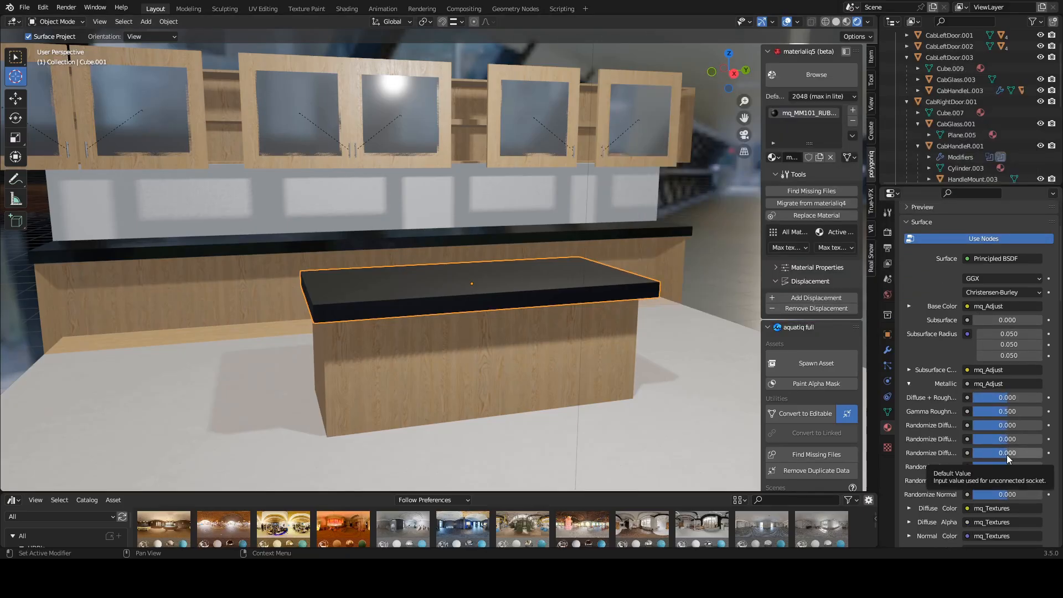
left_click_drag(996, 399, 1043, 400)
Step: Replace the island countertop's rubber with the ML040 STEEL material
middle_click_drag(692, 310, 623, 310)
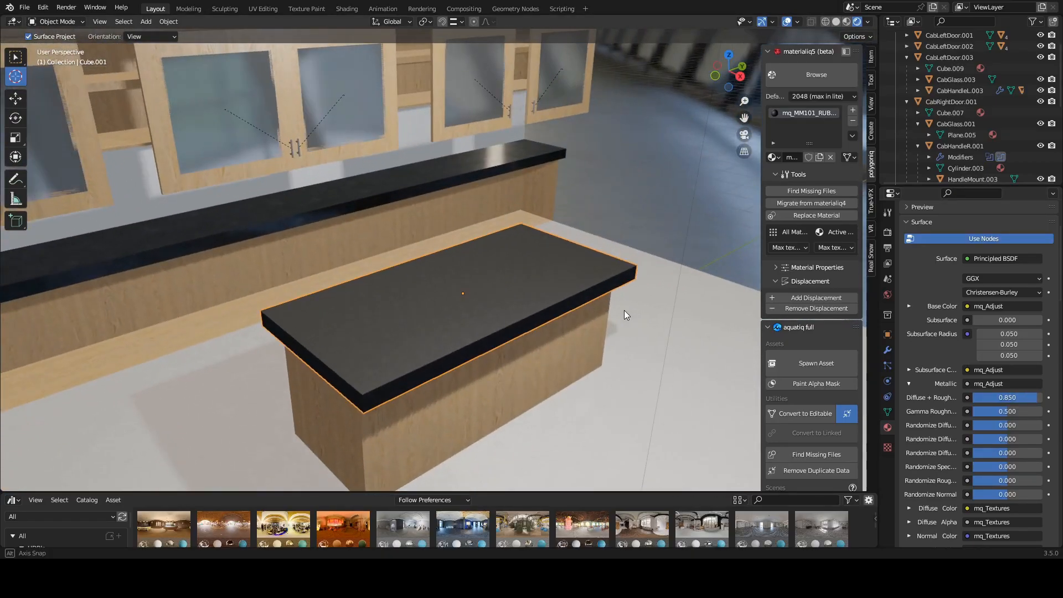
left_click(811, 72)
middle_click_drag(657, 365, 628, 331)
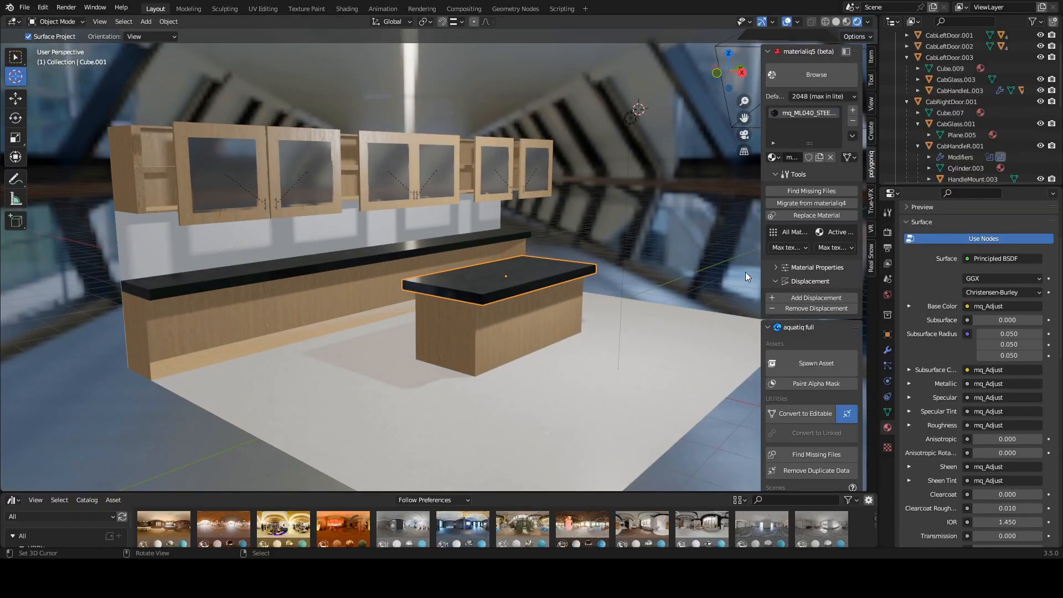